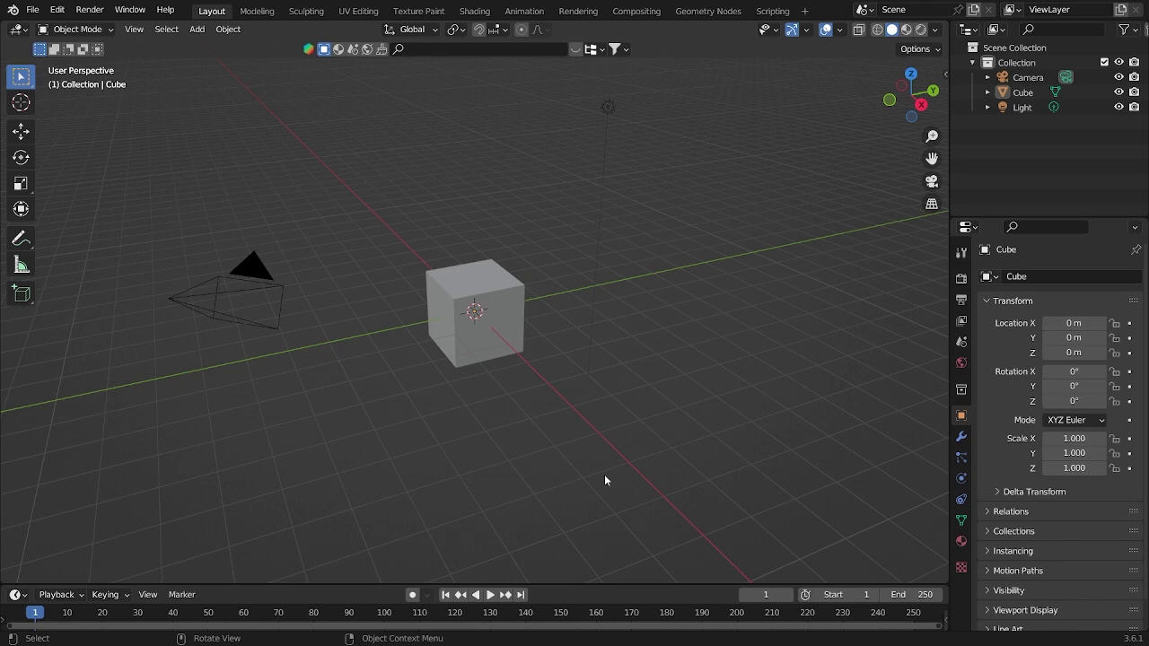
- Delete the camera and the light from the scene, keeping only the cube
click(252, 265)
shift+click(608, 107)
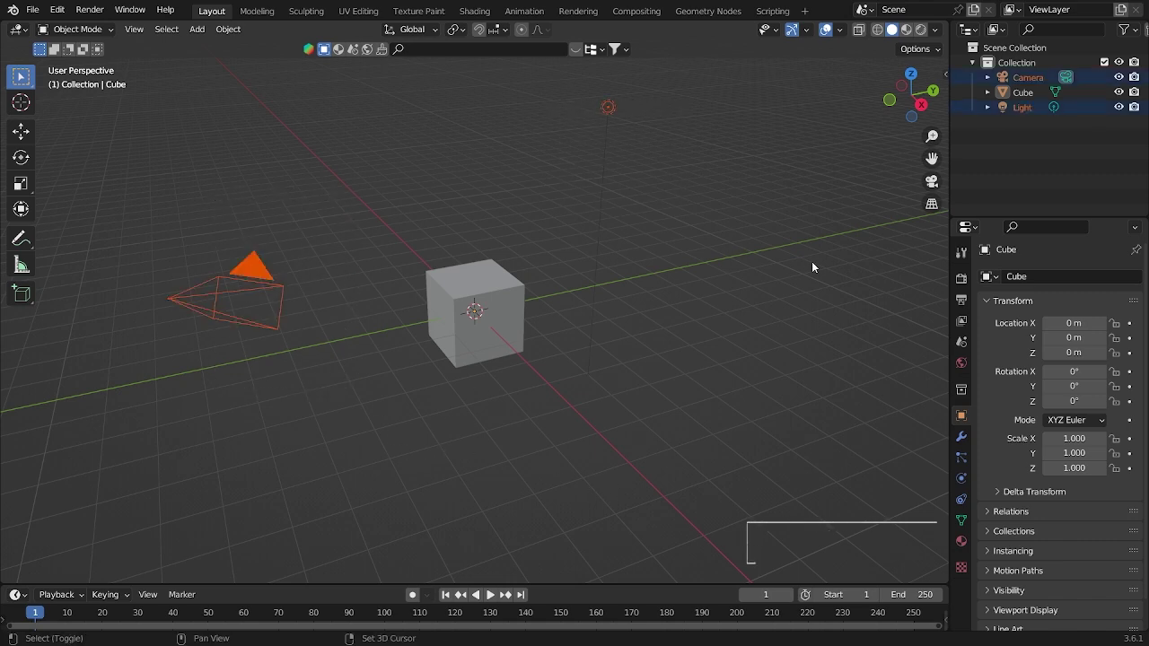
key(x)
click(813, 263)
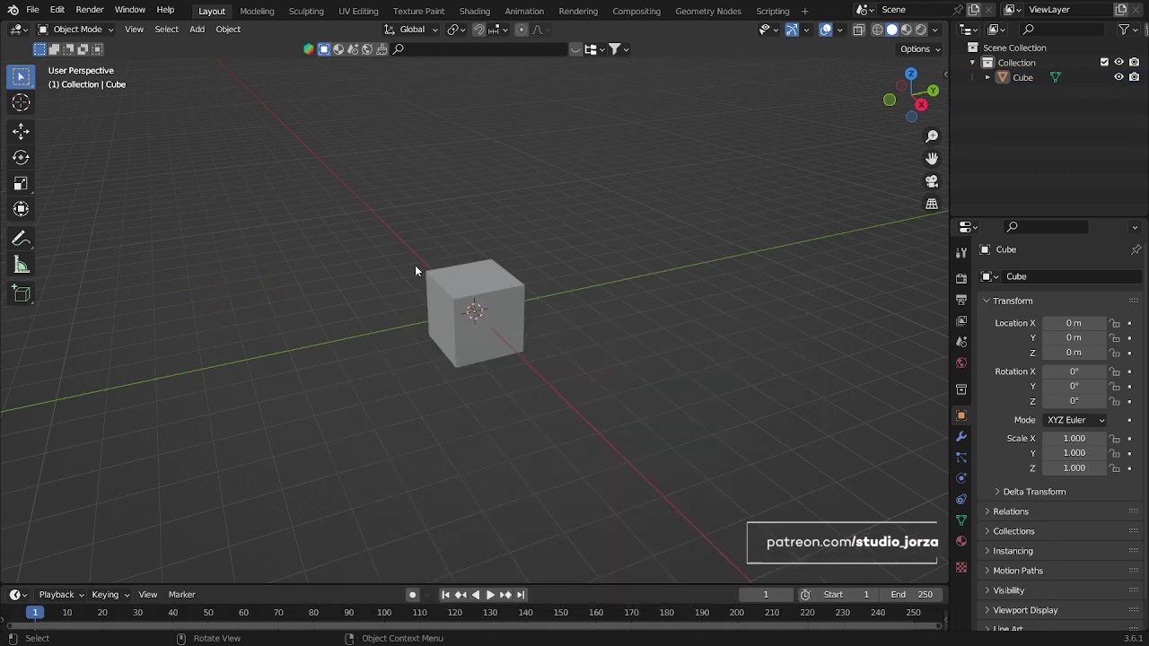
- Move the cube up 1 m along Z so its base rests on the ground plane
middle_drag(503, 325, 456, 289)
click(492, 351)
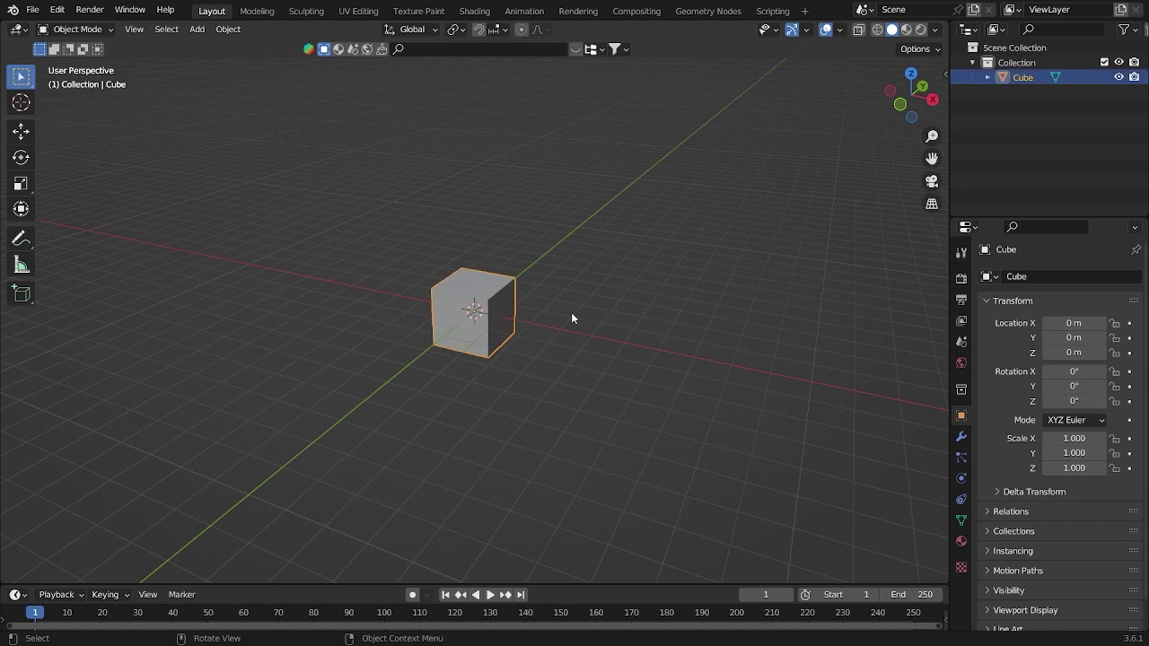
key(grave)
click(371, 163)
scroll(516, 290, up, 3)
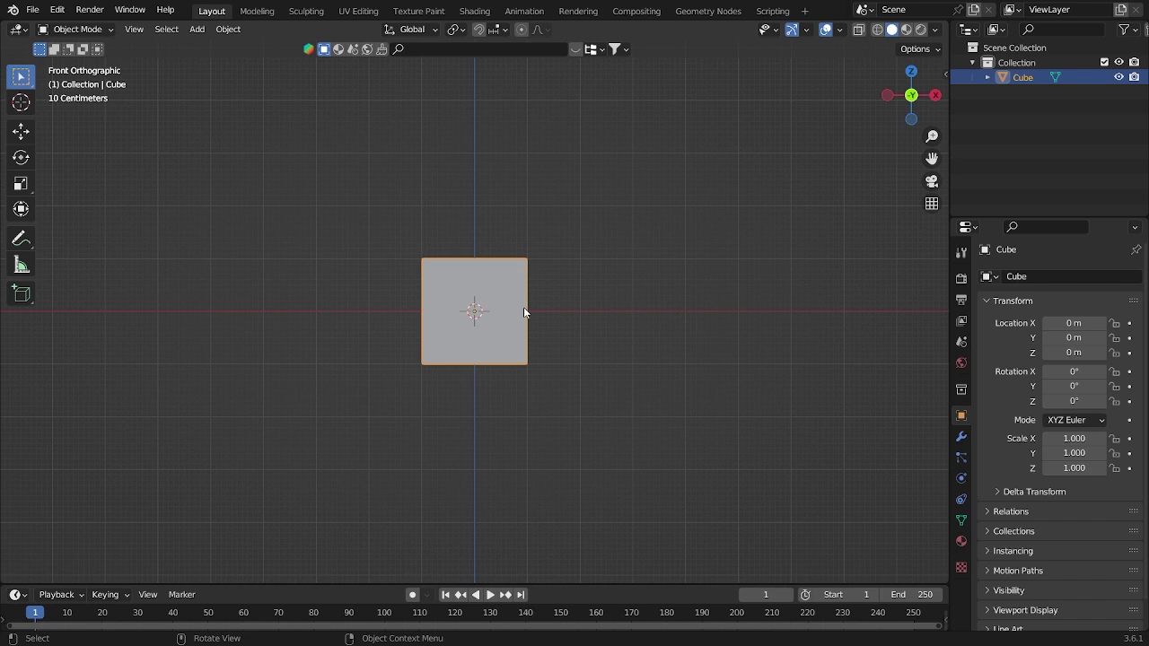
key(g)
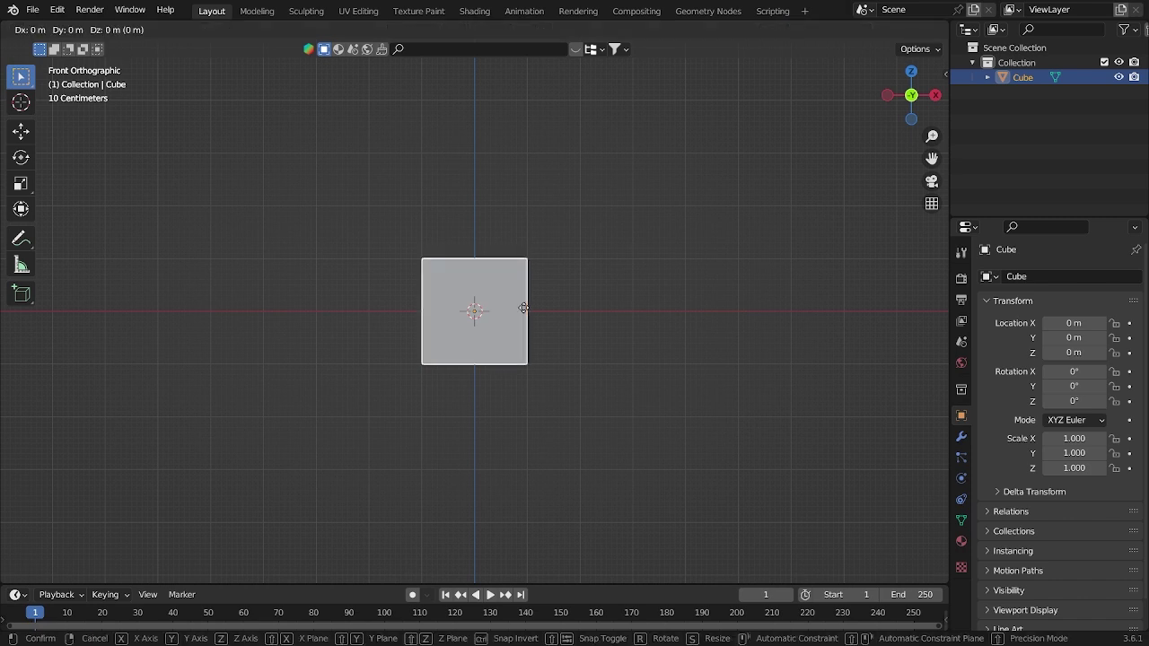
key(z)
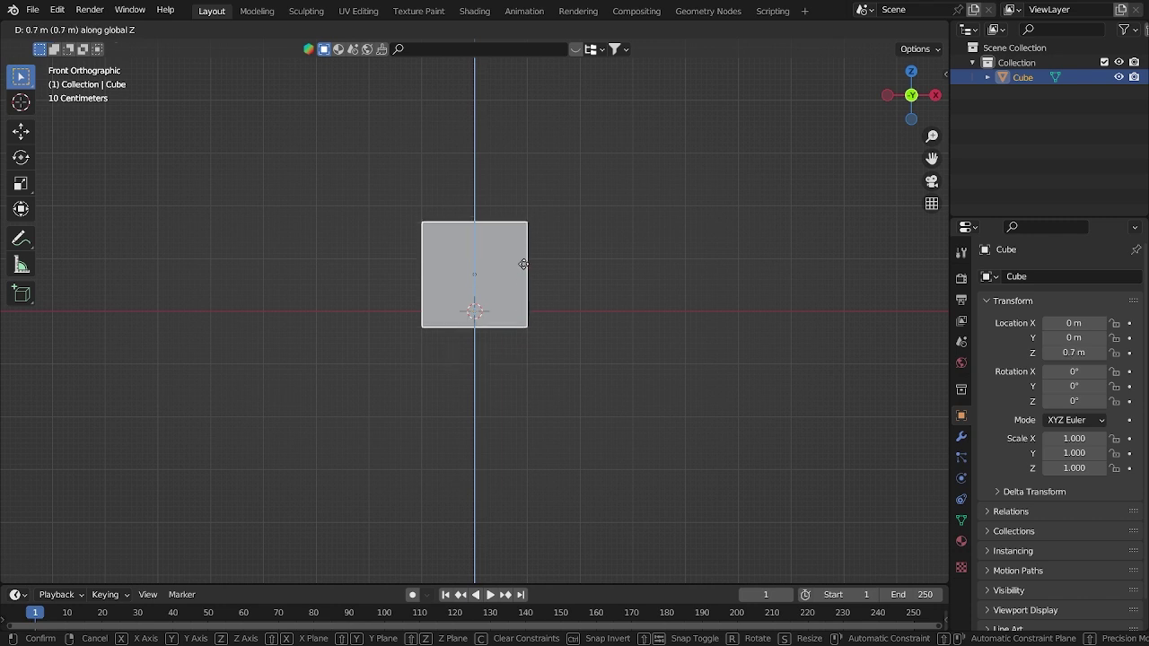
click(525, 258)
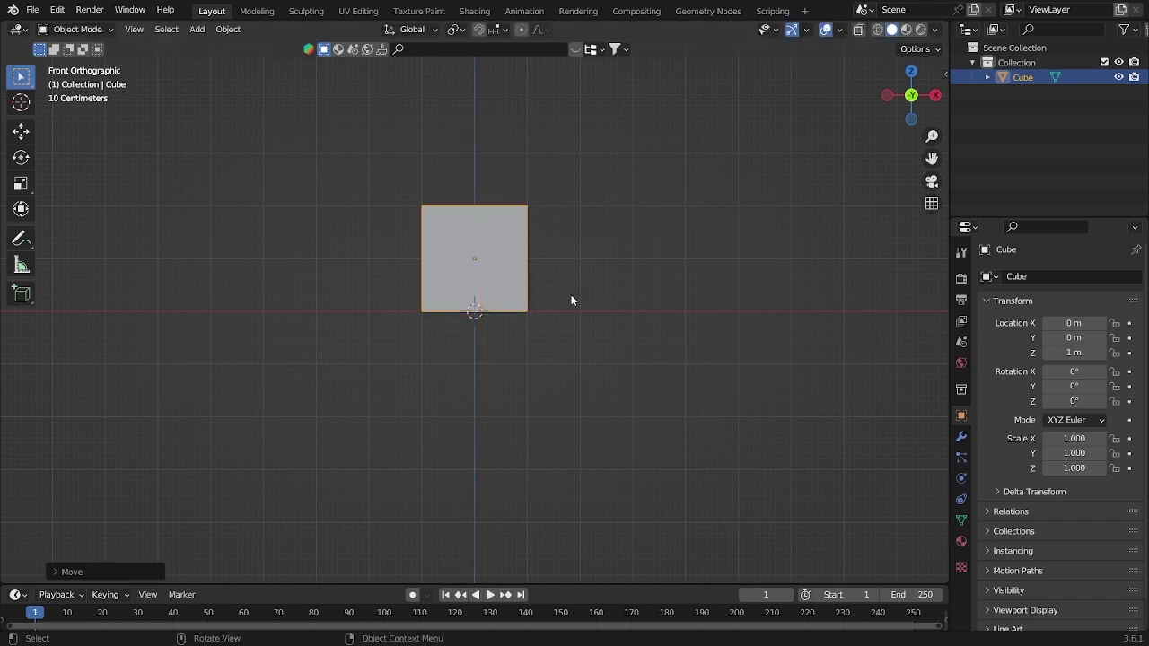
- Scale the cube along X to a factor of about 5.07
key(s)
key(x)
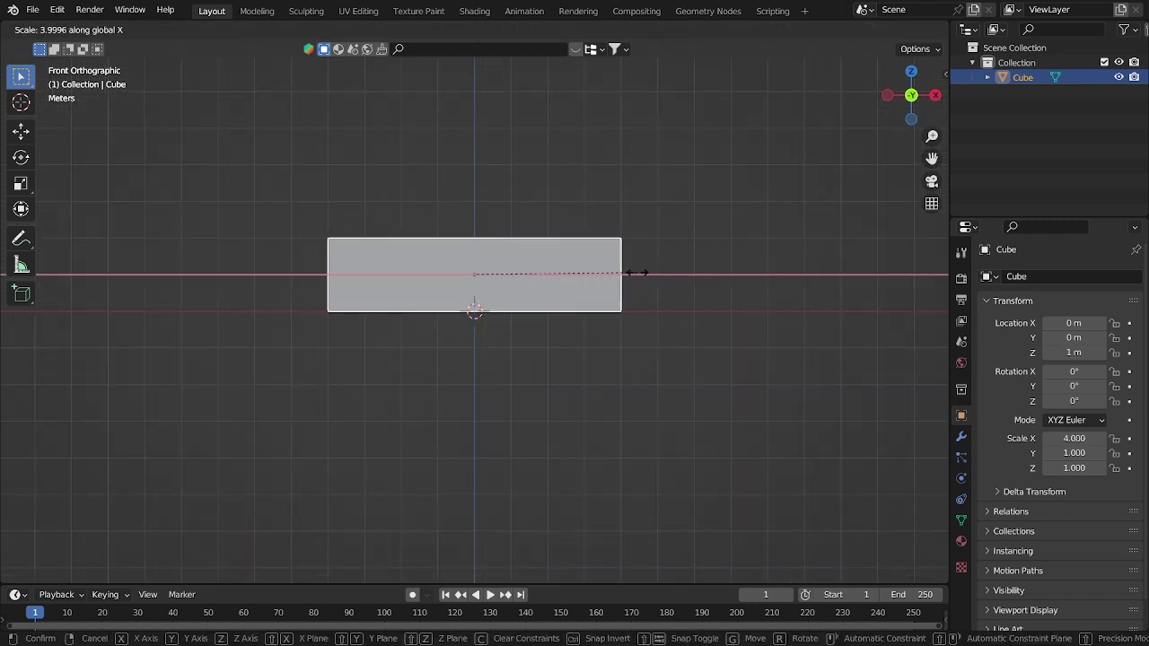
click(679, 283)
key(s)
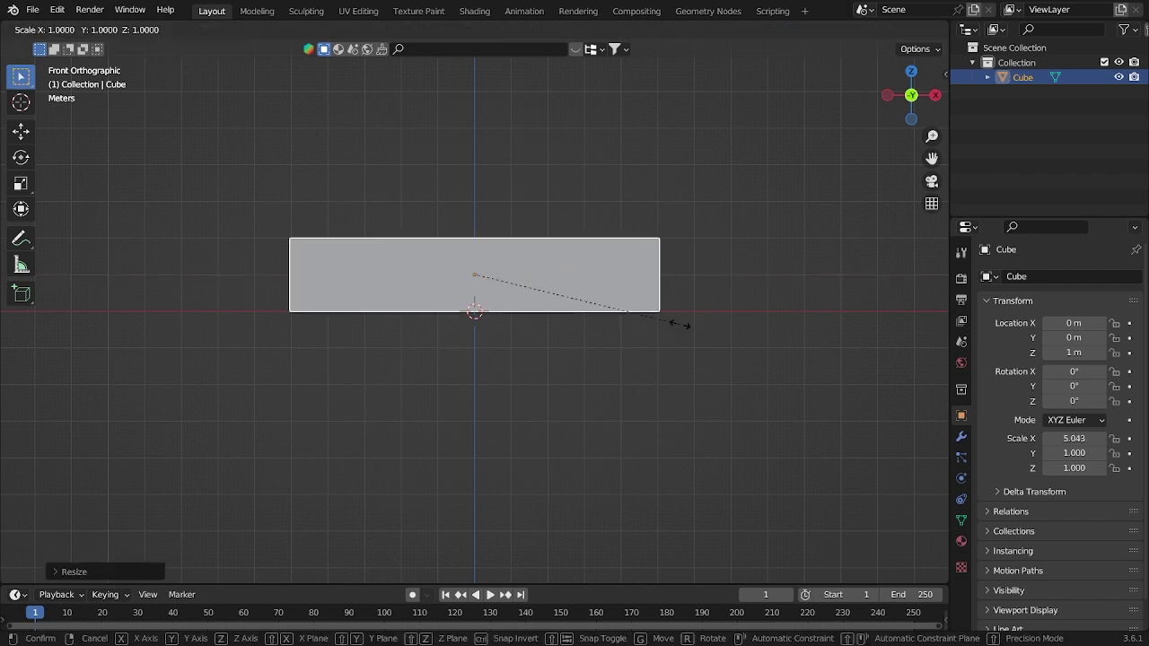
key(x)
click(680, 322)
- Scale the cube along Y to a factor of about 10.03, forming a long rectangular slab
key(KP_7)
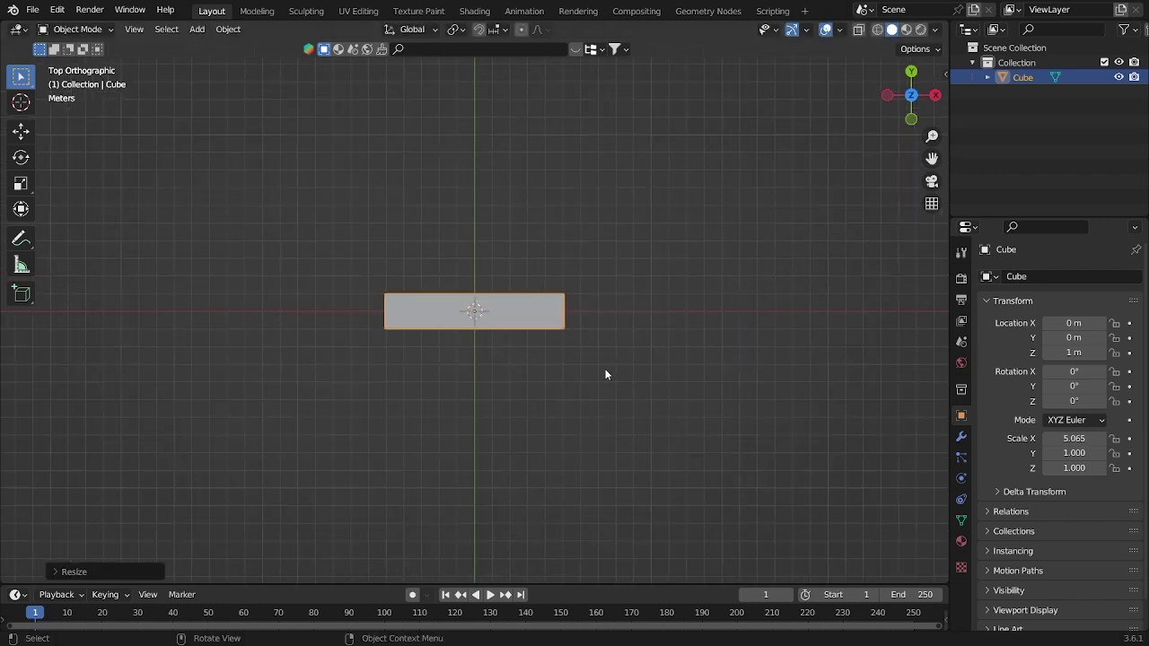
key(s)
key(y)
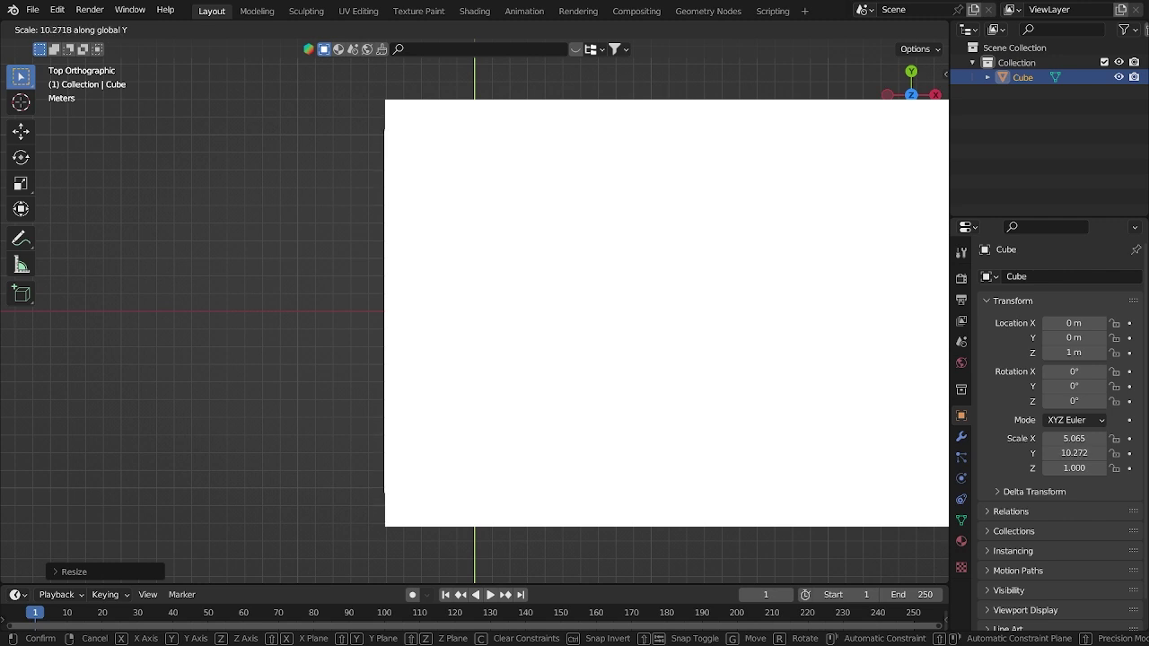
click(538, 251)
middle_drag(539, 251, 626, 218)
key(KP_7)
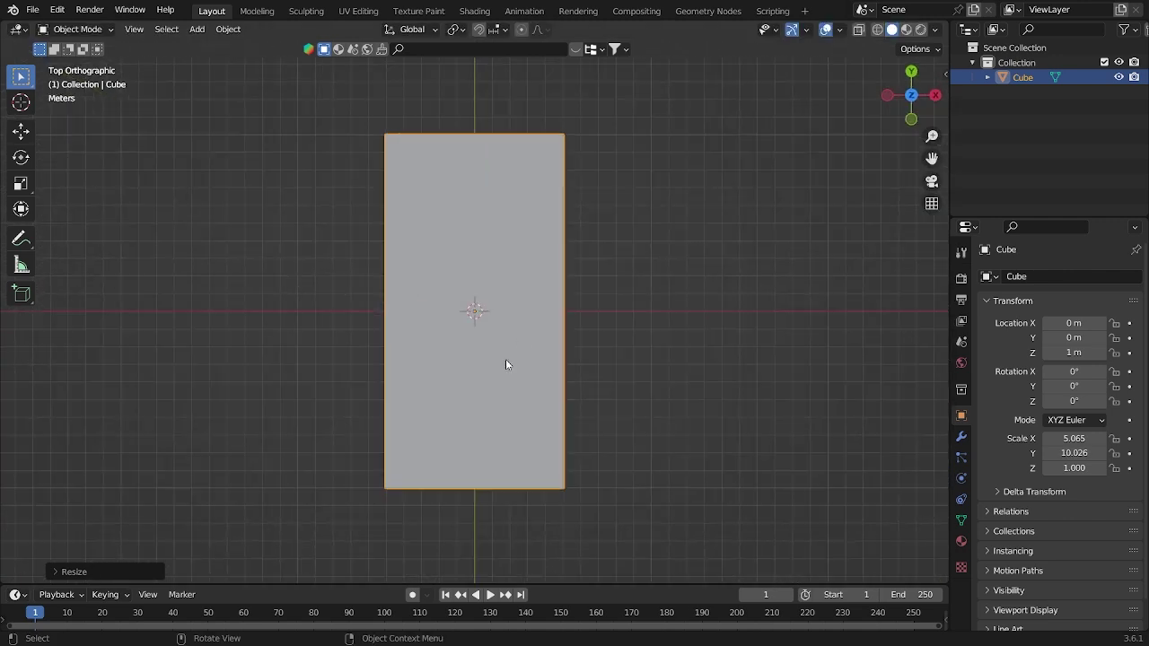
- Edit the slab's mesh and move its upper face straight up to make a taller block
middle_drag(386, 386, 186, 49)
key(Tab)
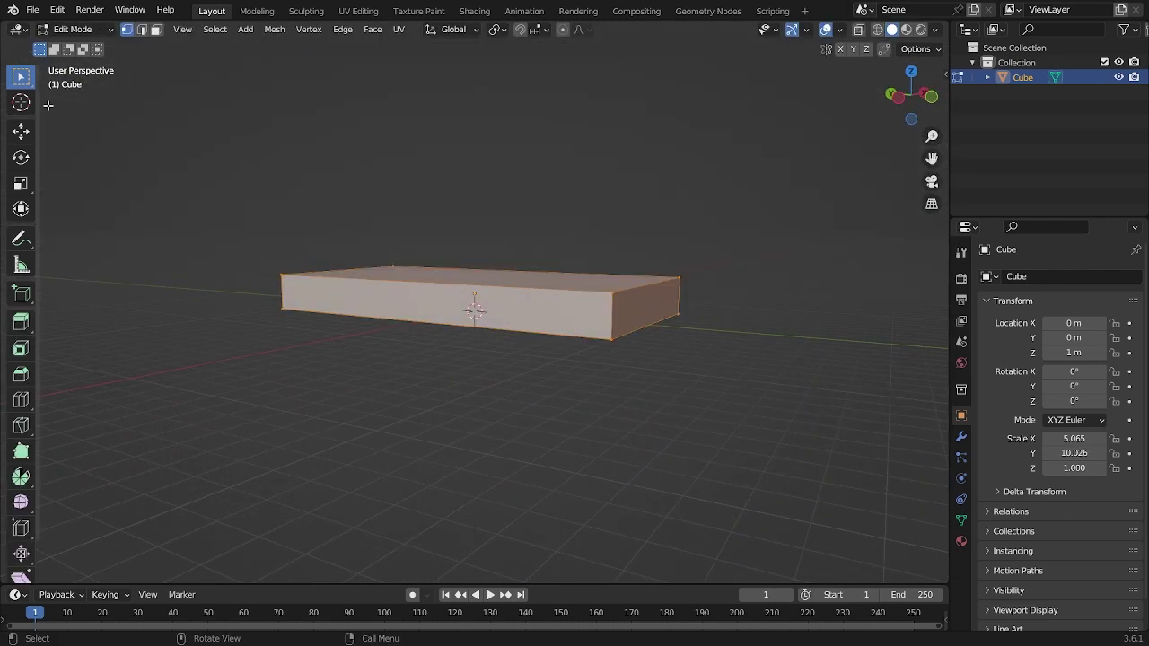
click(156, 29)
middle_drag(529, 249, 488, 228)
click(542, 301)
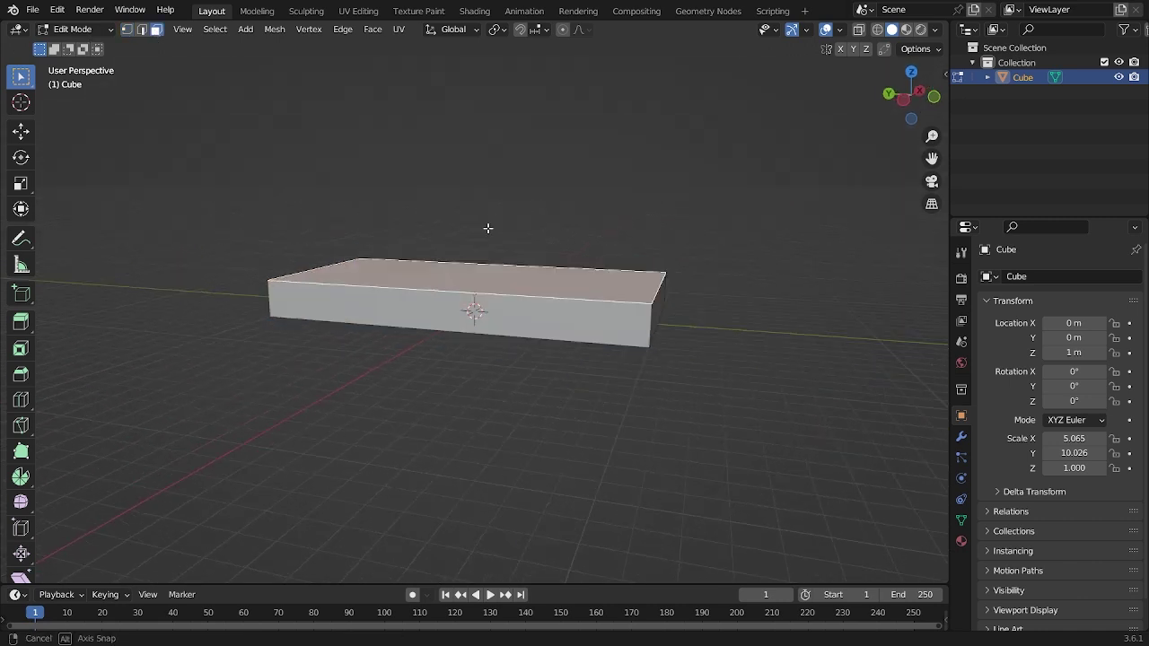
click(11, 131)
drag(473, 208, 516, 135)
middle_drag(515, 136, 402, 150)
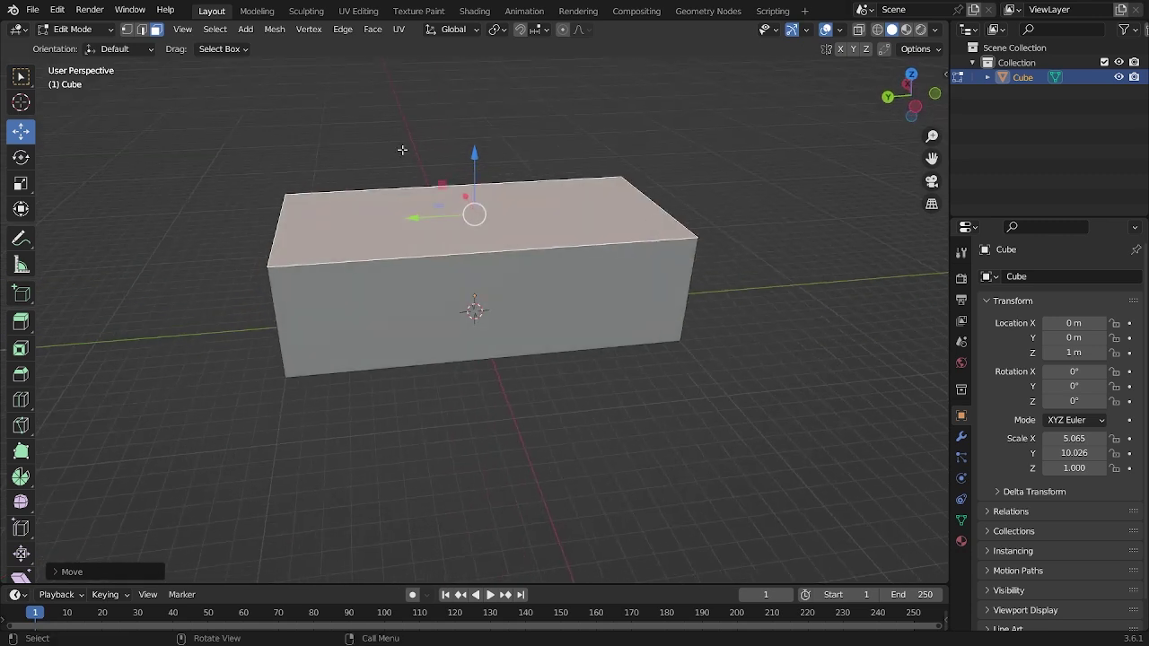
click(142, 30)
key(ctrl+r)
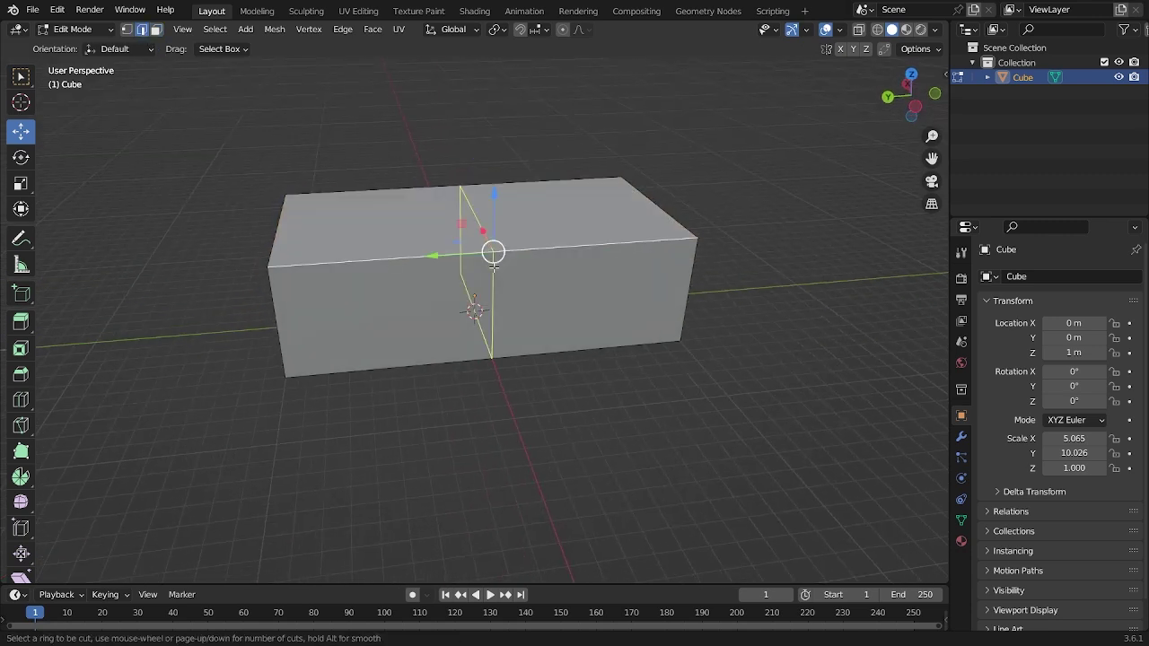
scroll(493, 253, up, 2)
click(492, 266)
right_click(493, 265)
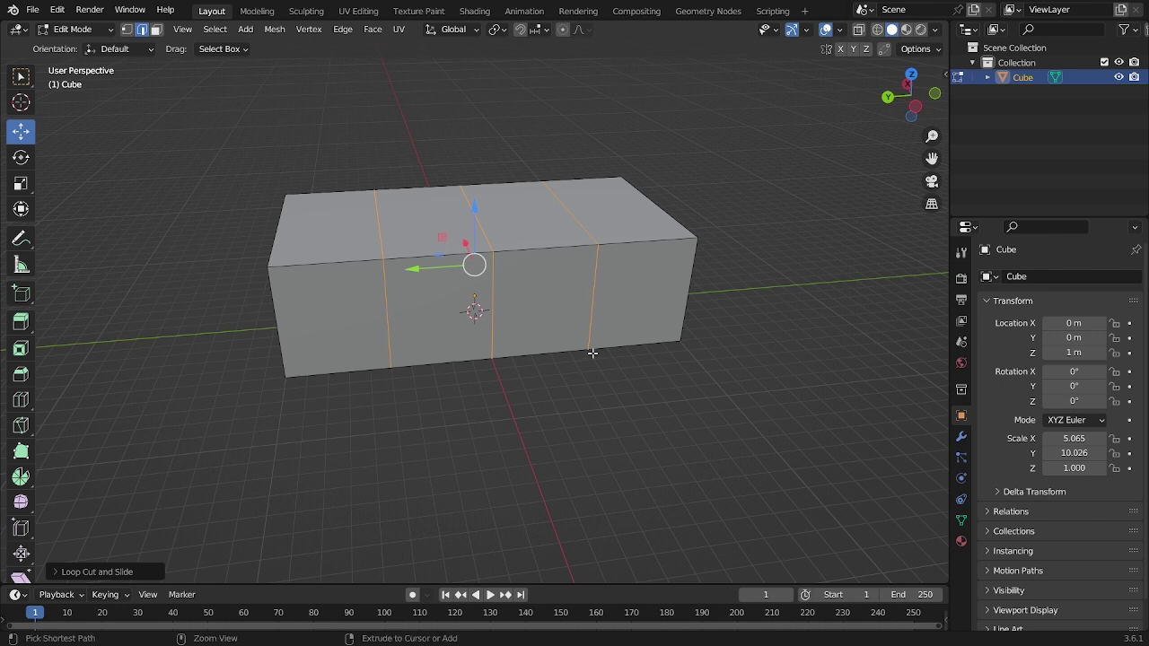
key(ctrl+z)
- Add four evenly spaced loop cuts that divide the block's length along Y into five sections
key(ctrl+r)
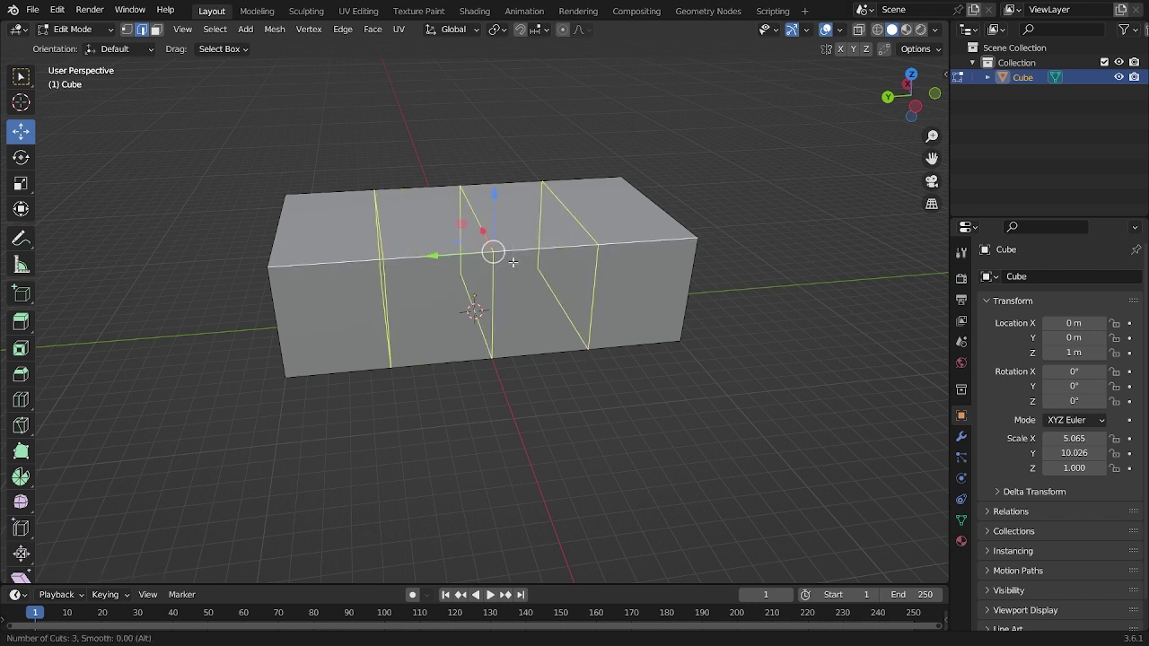
scroll(513, 261, up, 2)
scroll(512, 261, down, 1)
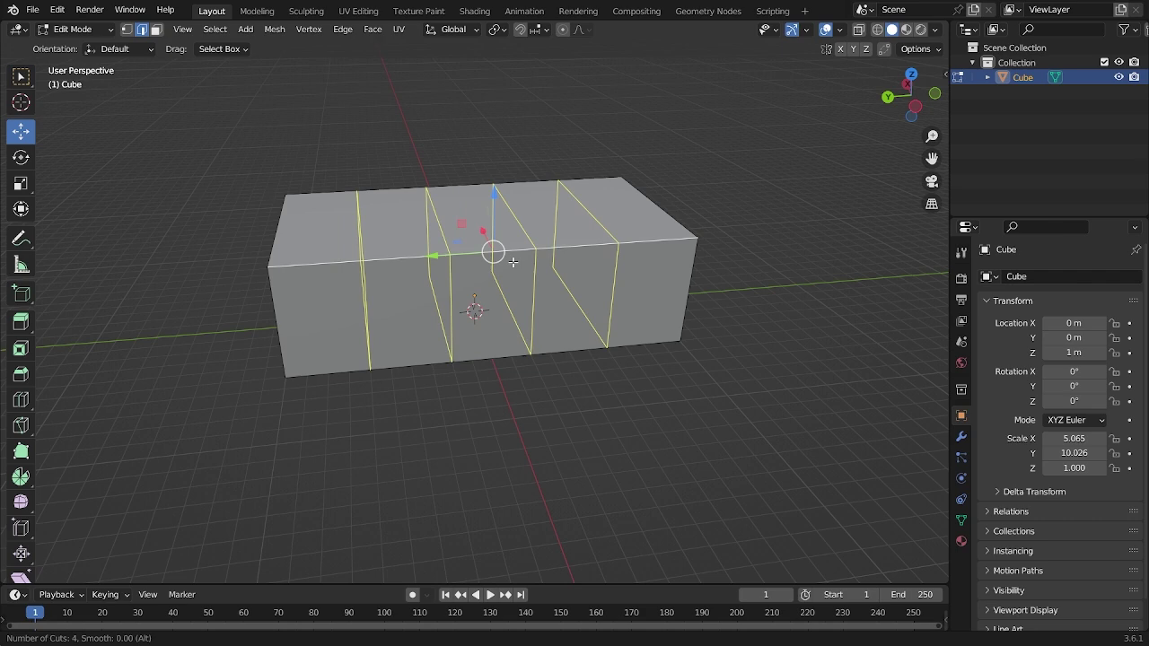
click(513, 262)
right_click(512, 262)
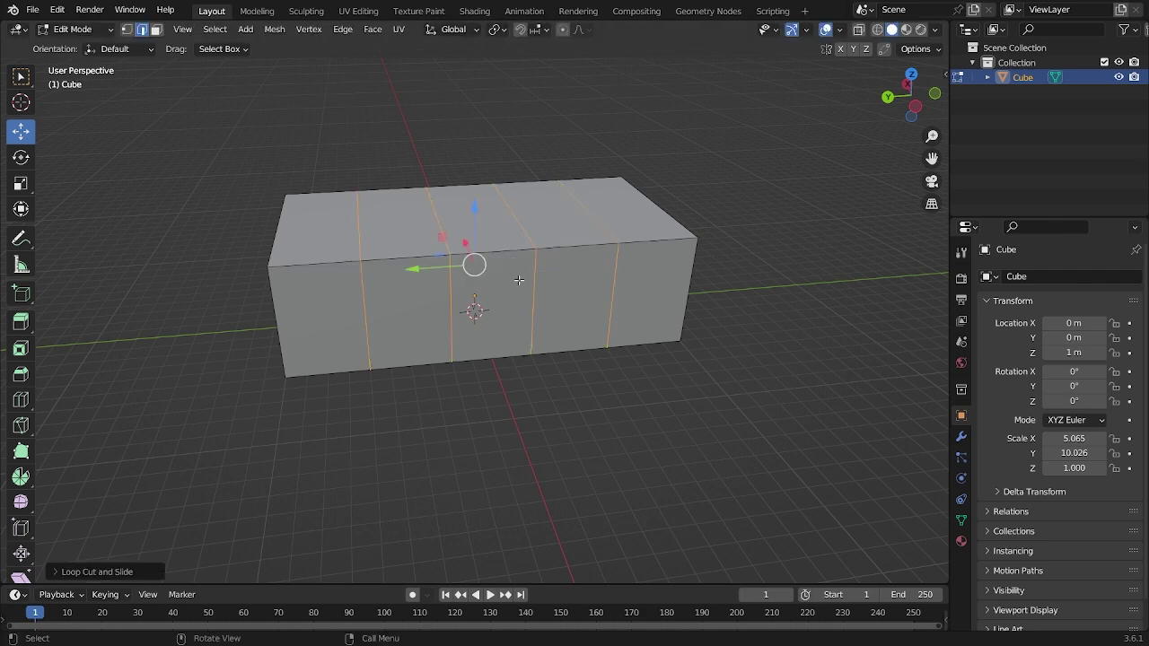
middle_drag(519, 280, 463, 249)
key(grave)
click(473, 172)
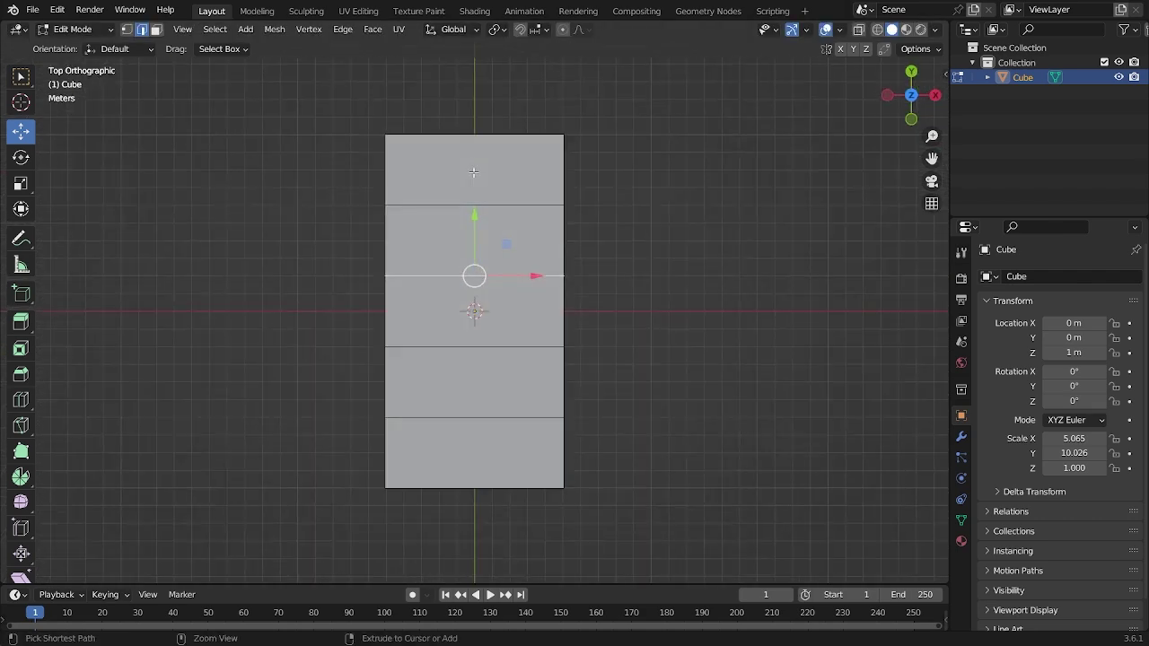
key(ctrl+r)
scroll(469, 204, up, 2)
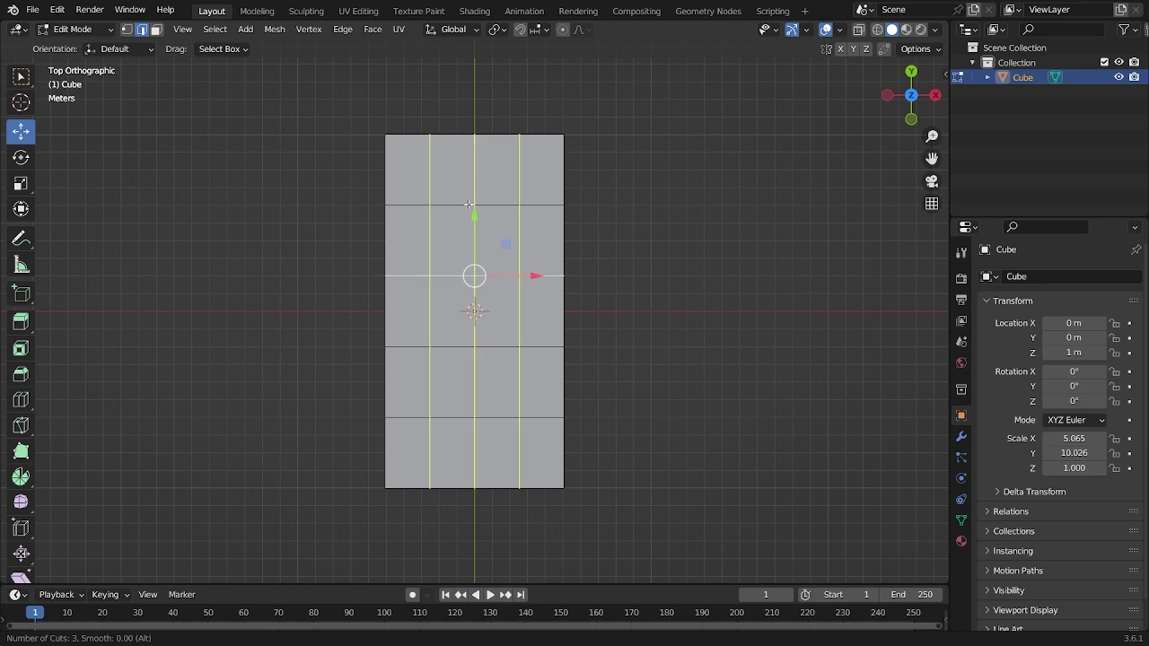
click(468, 205)
right_click(468, 204)
key(ctrl+z)
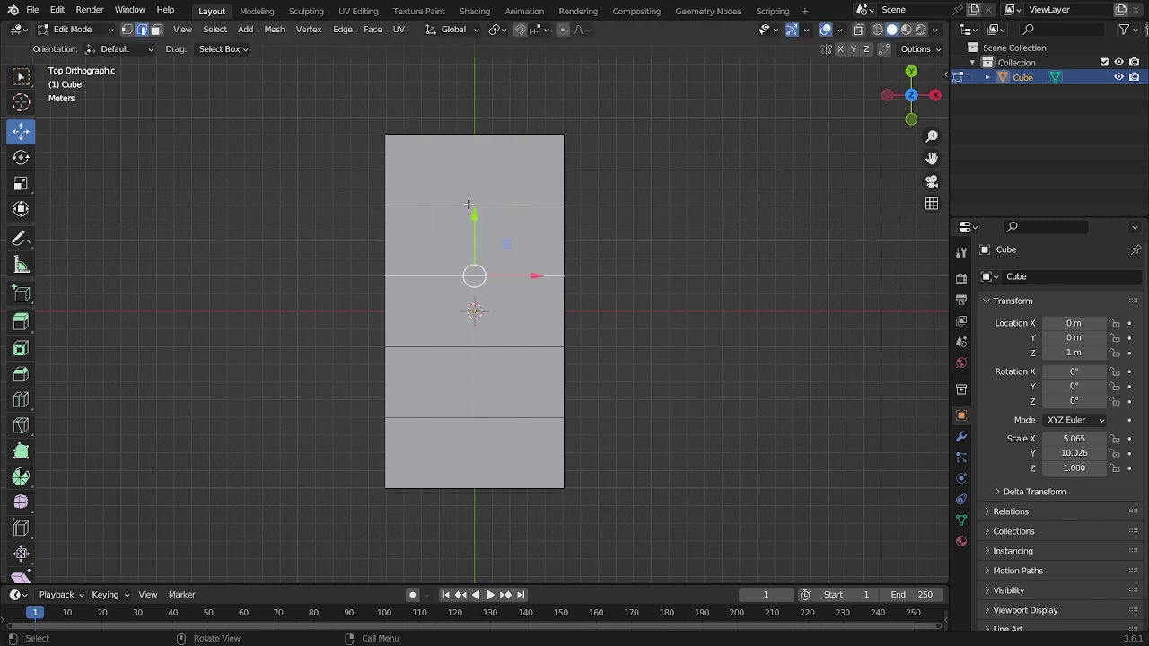
- Add four evenly spaced lengthwise loop cuts that divide the block's width along X into five columns
key(ctrl+r)
scroll(468, 205, up, 2)
scroll(467, 204, up, 1)
click(468, 204)
right_click(468, 205)
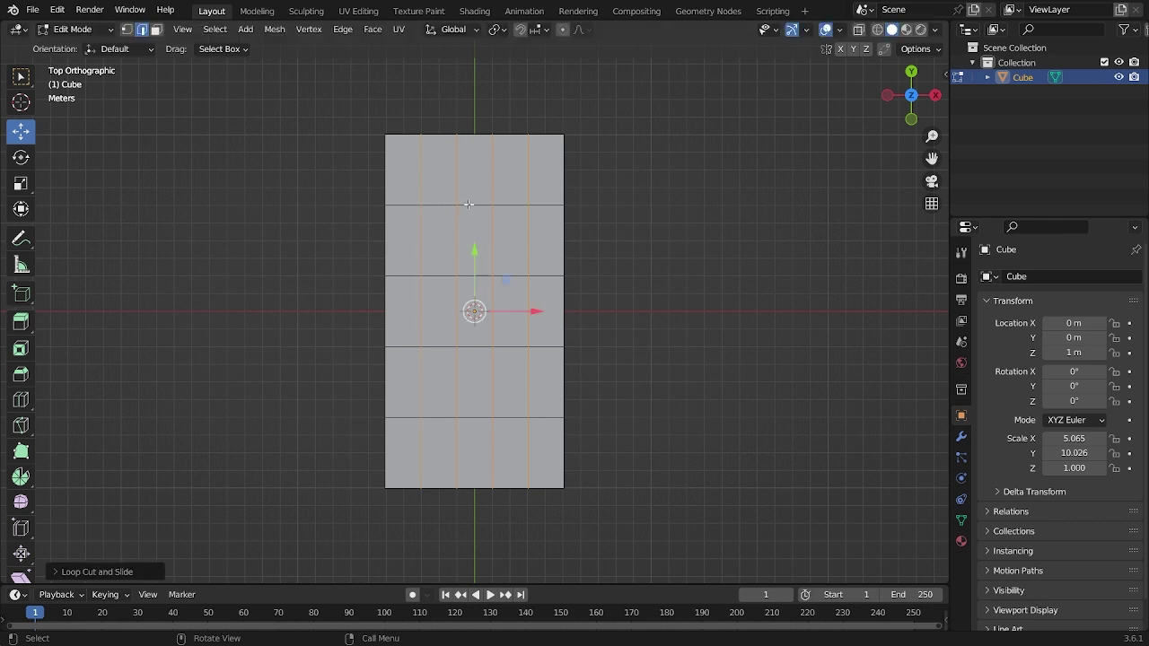
- Select all the faces on the block's upper side and delete them to open the box
middle_drag(214, 175, 171, 71)
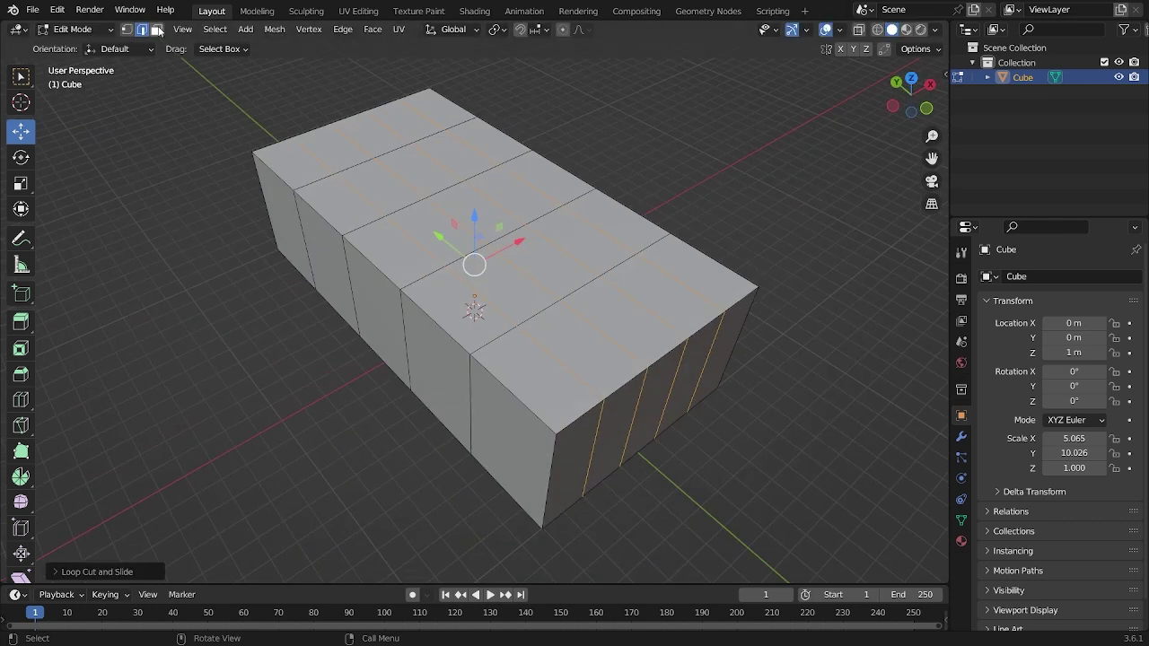
click(156, 29)
key(grave)
click(337, 72)
drag(389, 138, 545, 485)
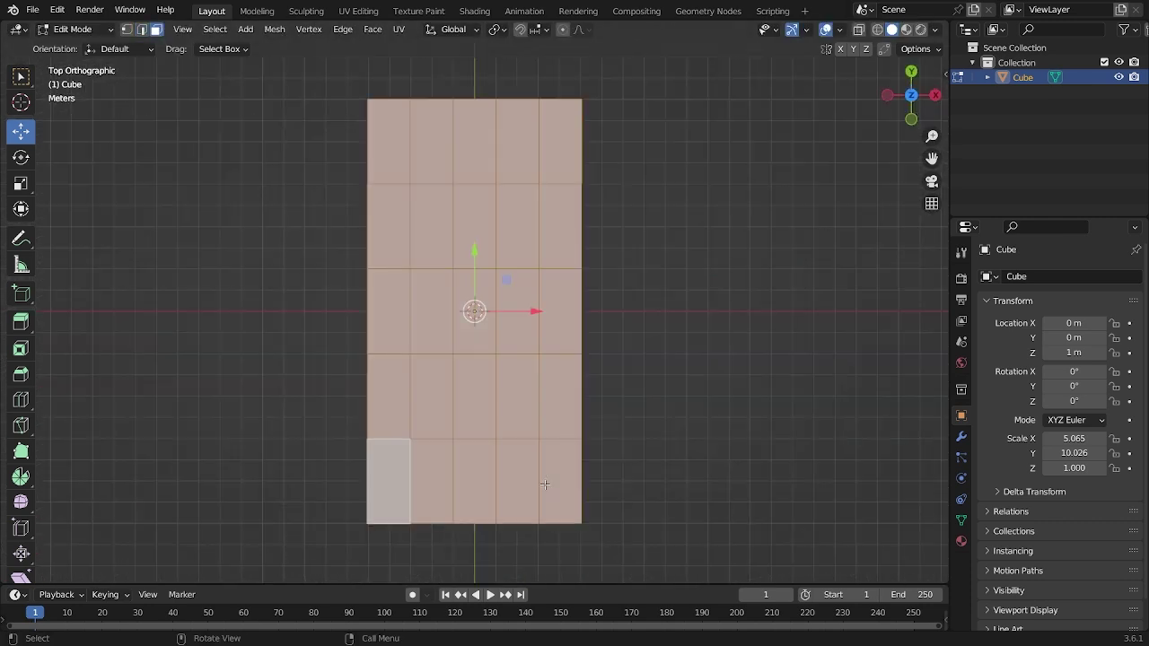
key(x)
click(544, 485)
key(KP_5)
middle_drag(608, 467, 598, 285)
key(Tab)
key(Tab)
- Extrude the floor faces at the four corners and the middle of both long sides straight up as pillars, then leave mesh editing
key(KP_7)
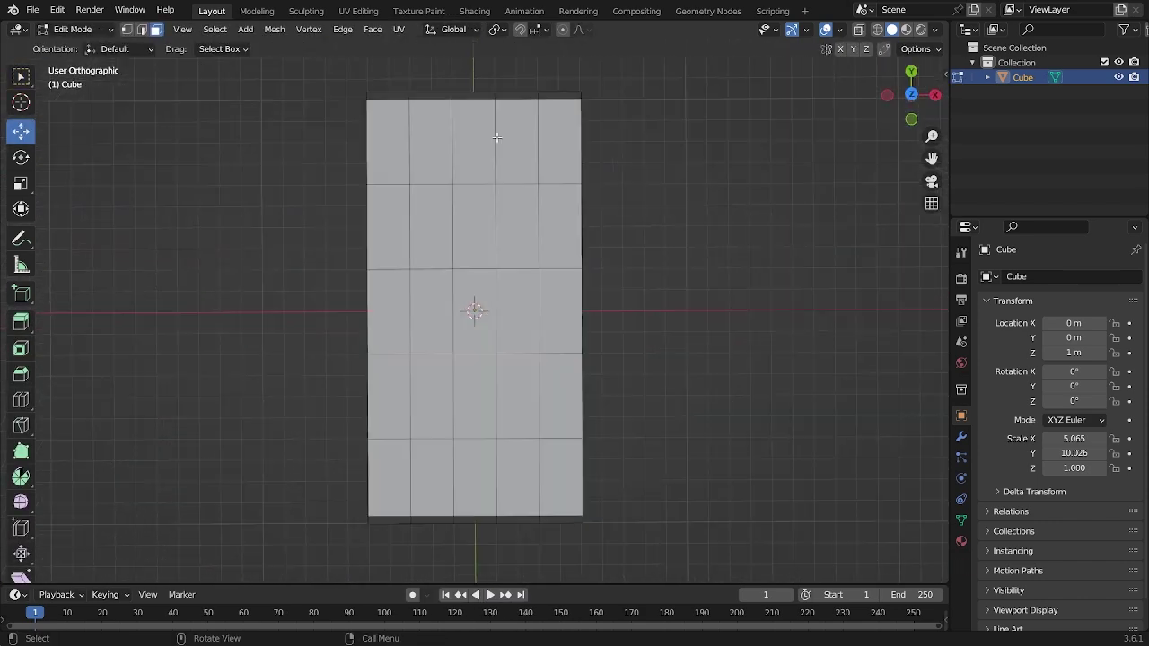
click(391, 136)
shift+click(556, 157)
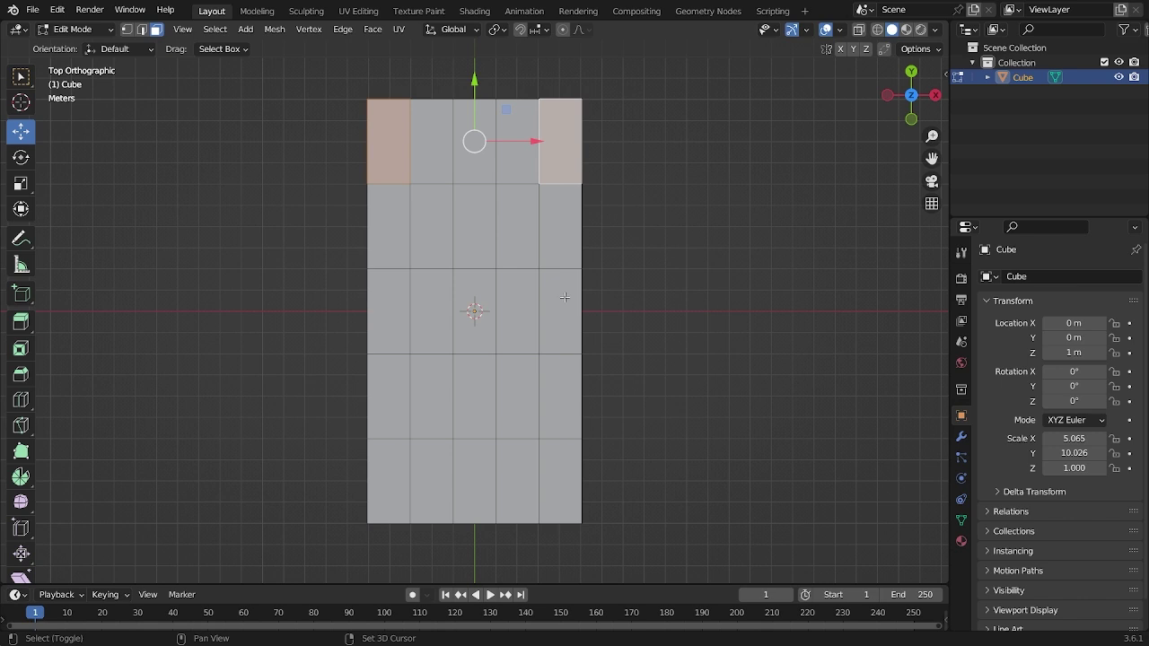
shift+click(565, 298)
shift+click(397, 321)
shift+click(394, 474)
shift+click(559, 485)
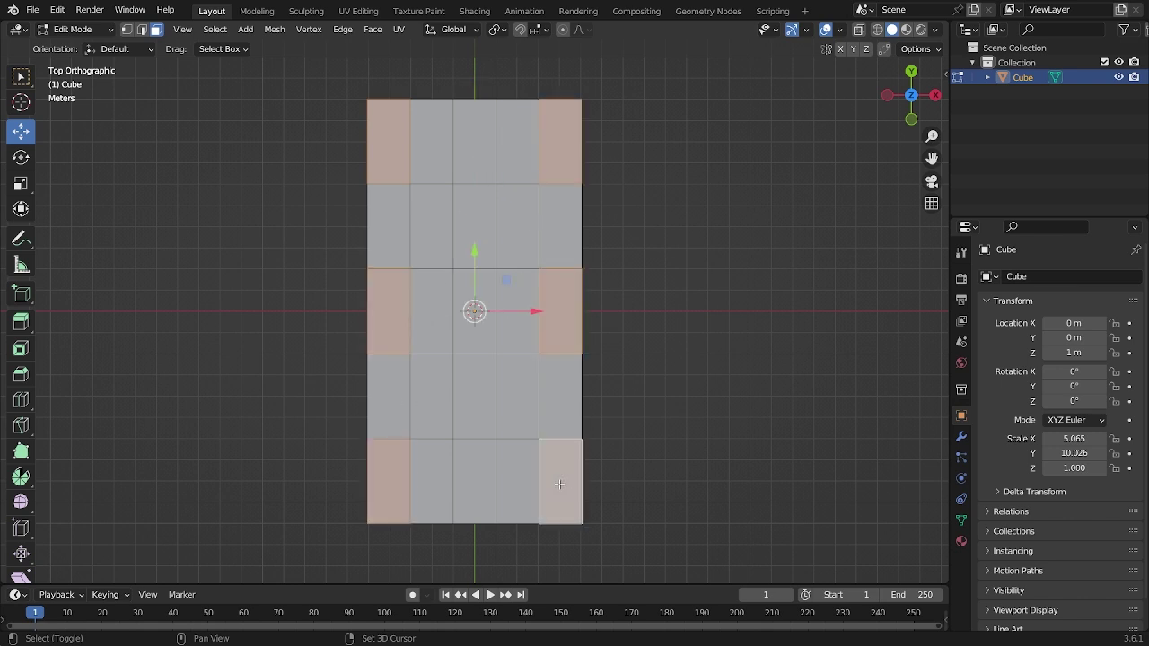
middle_drag(559, 485, 523, 269)
key(KP_7)
key(KP_1)
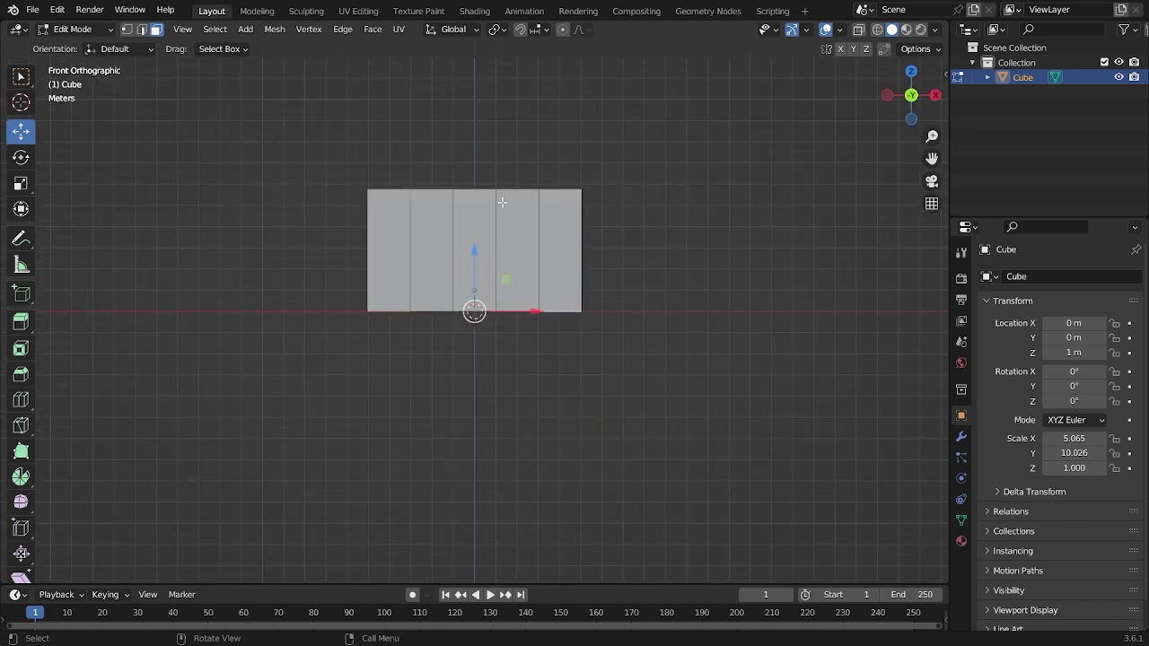
key(e)
key(Escape)
drag(475, 263, 507, 134)
key(Tab)
- Add a new cube mesh at the scene's origin
middle_drag(526, 171, 561, 207)
key(grave)
click(519, 172)
key(shift+a)
mouse_move(554, 170)
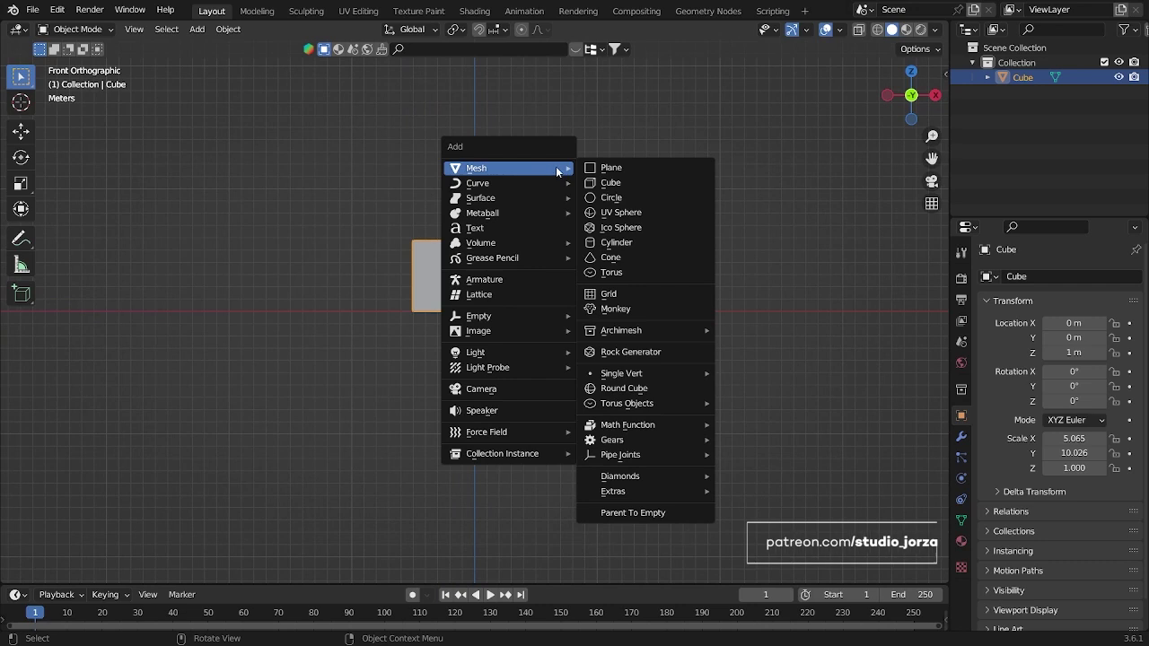
click(637, 185)
- Move the new cube about 5.88 m along the positive Y axis
key(grave)
click(565, 200)
scroll(563, 184, up, 4)
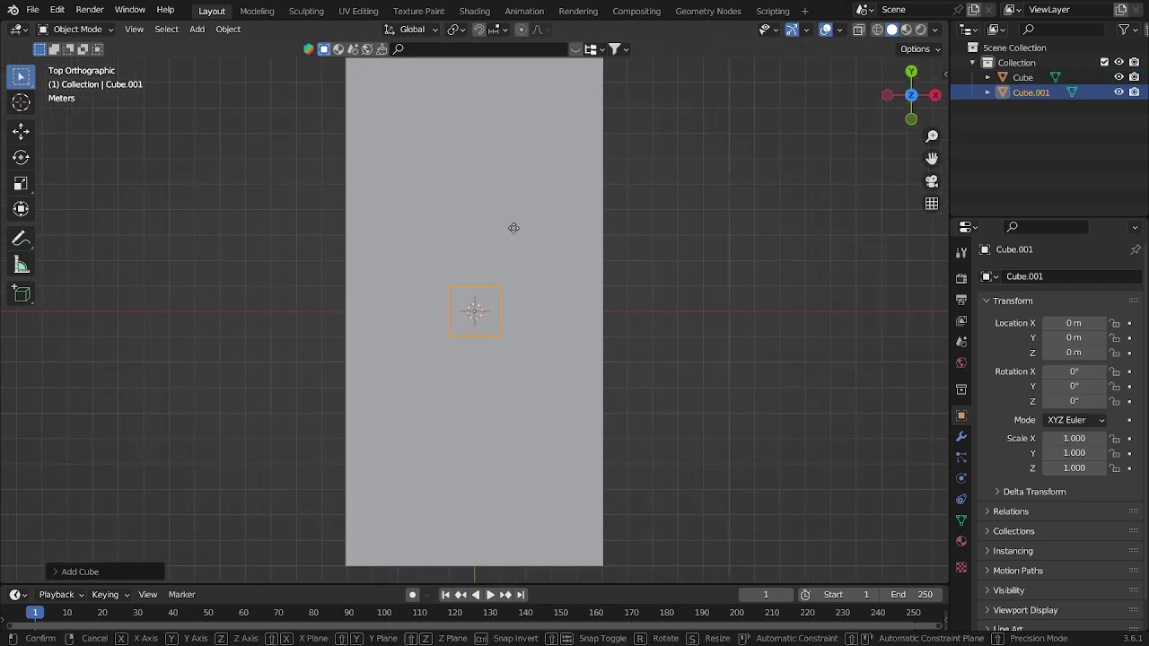
key(g)
key(y)
click(548, 75)
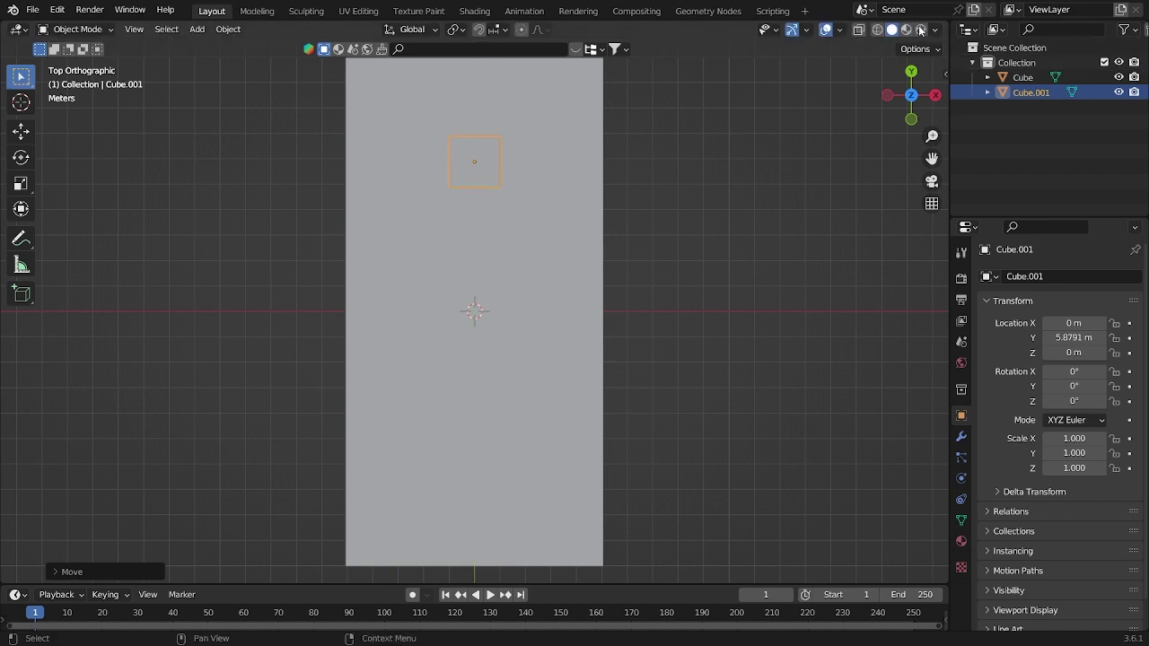
- Enable X-ray and wireframe display, and frame the new cube within the block's grid
click(857, 31)
key(grave)
click(734, 326)
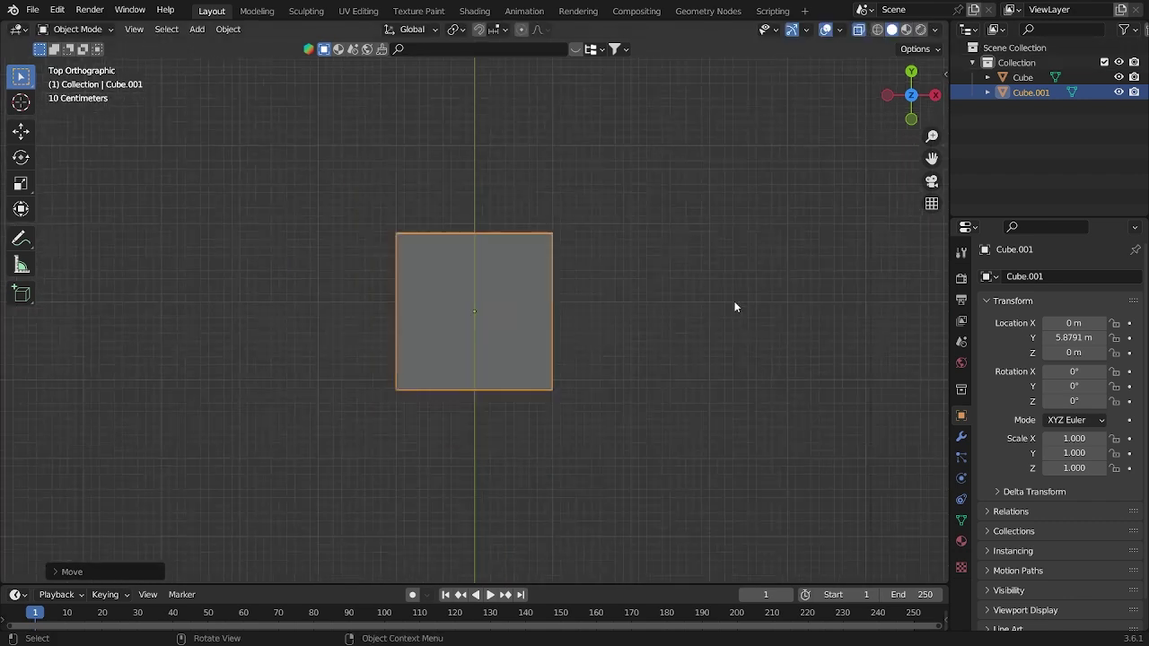
click(876, 31)
scroll(681, 285, down, 4)
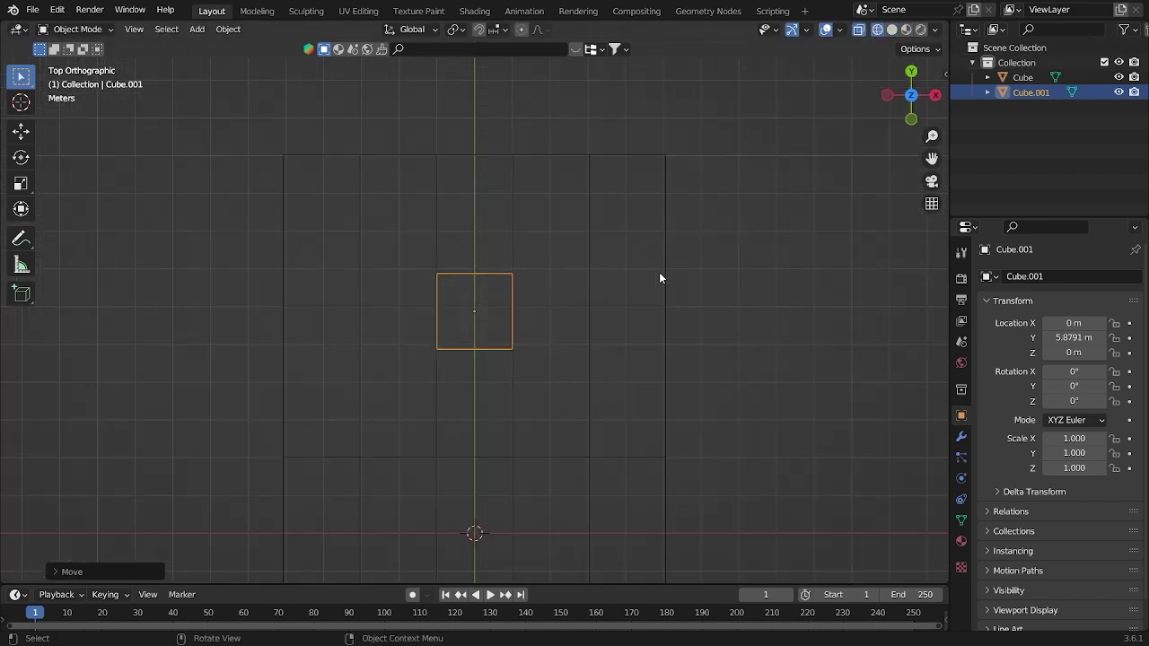
- Move the new cube to about Y 3.98 m and enlarge it to a scale of about 1.72, widened to 2.37 along X
key(g)
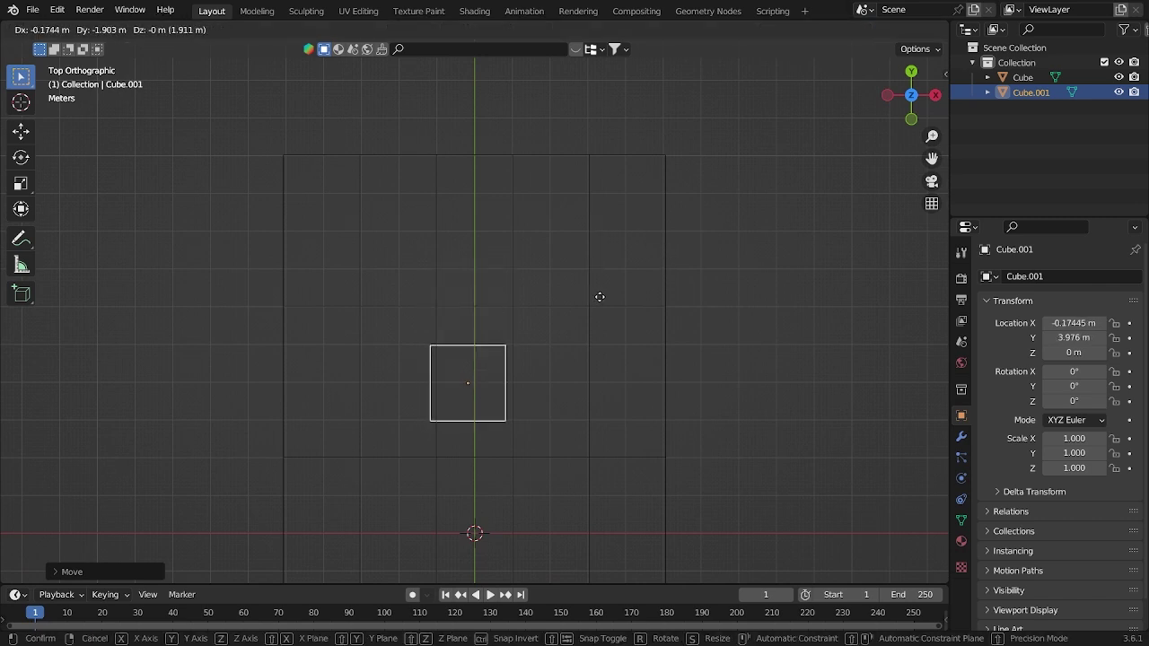
key(s)
click(726, 304)
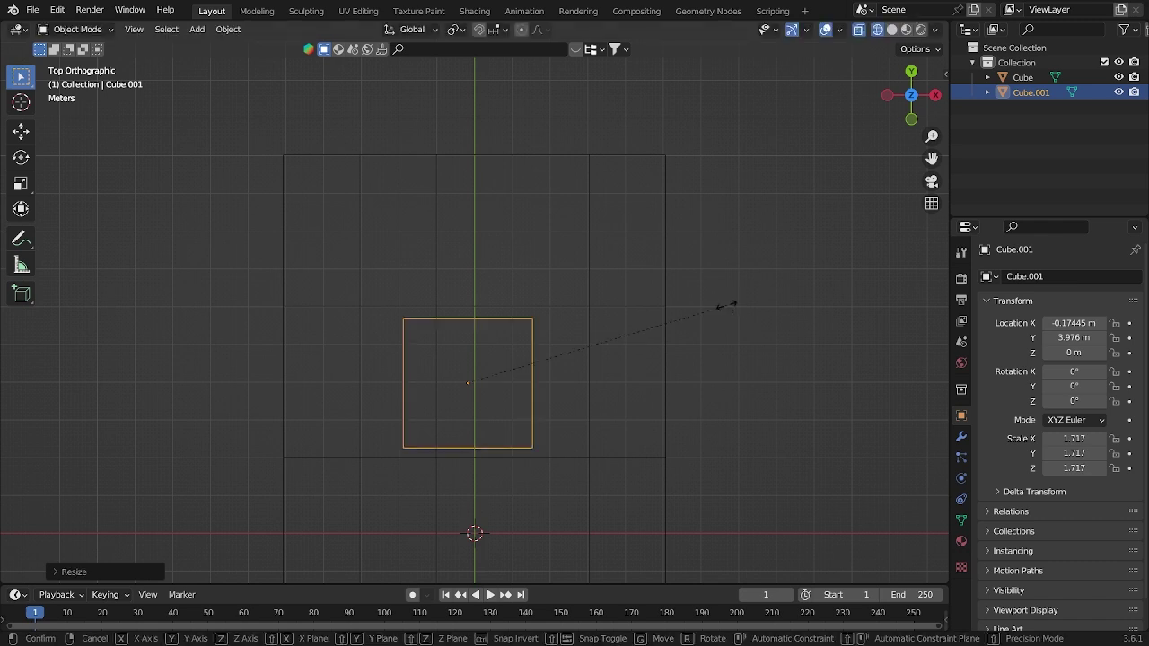
key(s)
key(x)
click(816, 308)
- Flatten the cube into a thin slab with a Z scale of about 0.042, working in front view
key(KP_1)
key(KP_Decimal)
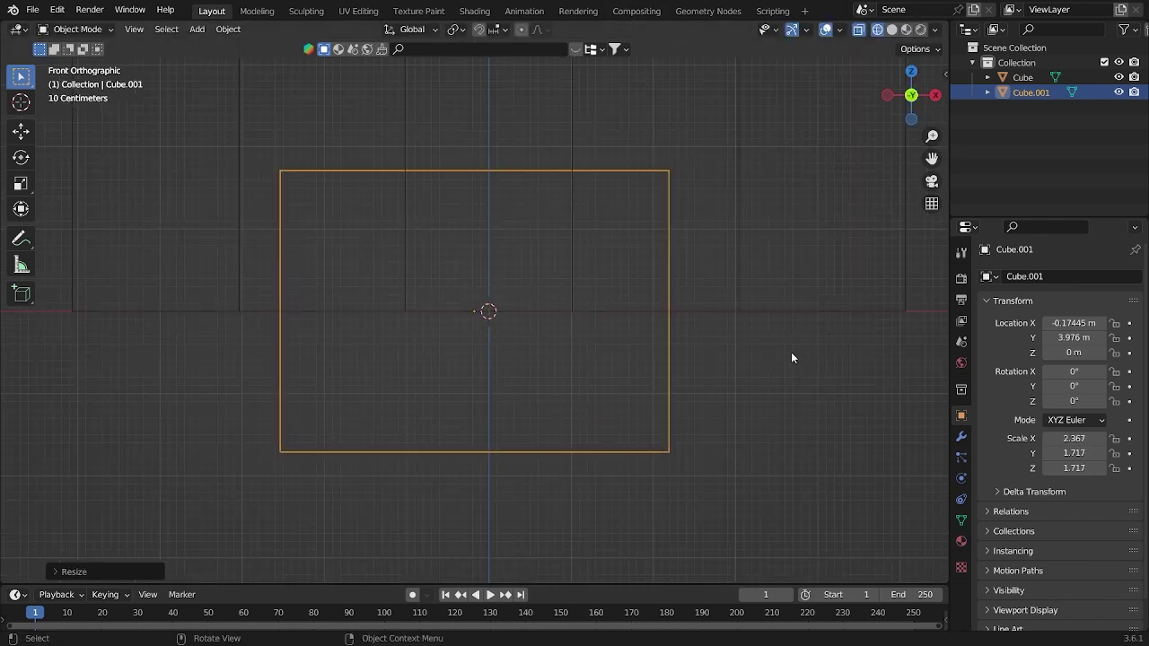
key(s)
key(z)
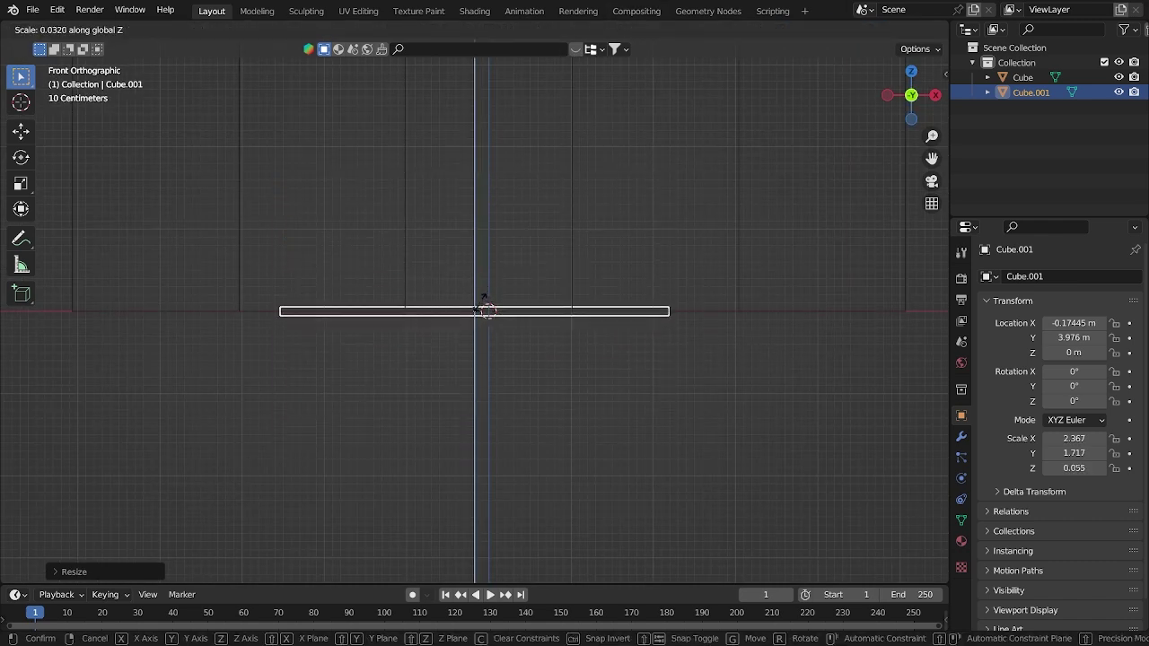
click(500, 316)
scroll(539, 341, up, 6)
key(s)
key(z)
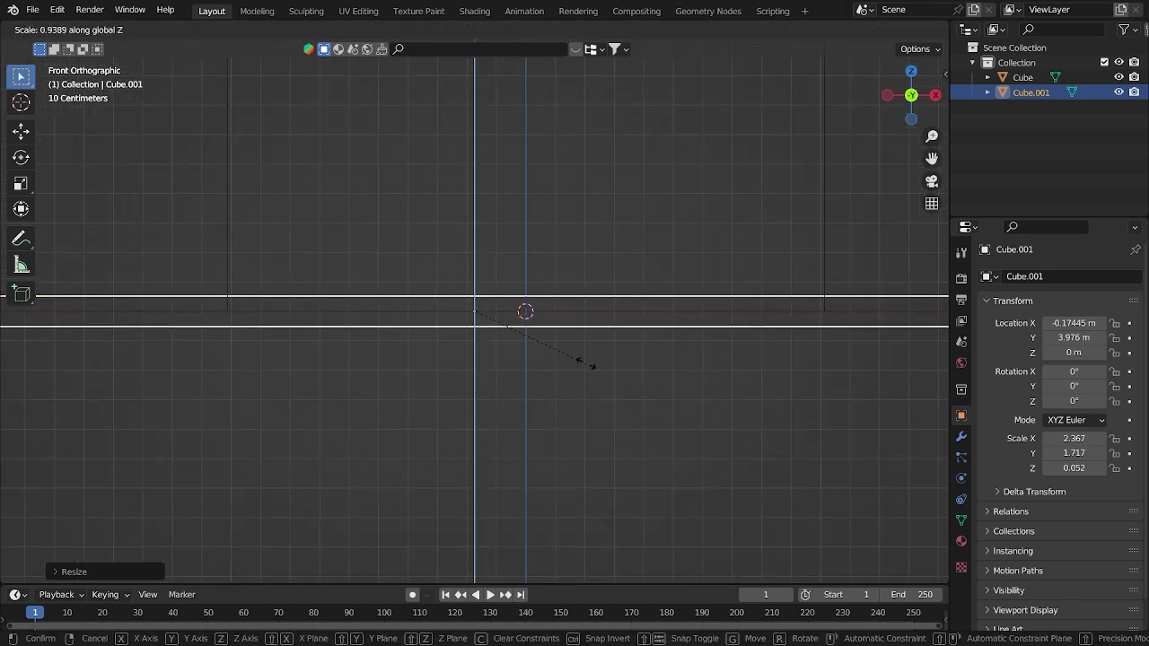
click(566, 357)
- Raise the slab about 0.01 m along the Z axis
key(g)
key(z)
click(566, 350)
- Widen the slab along the X axis to a scale of about 2.51 in top view
middle_drag(566, 350, 654, 456)
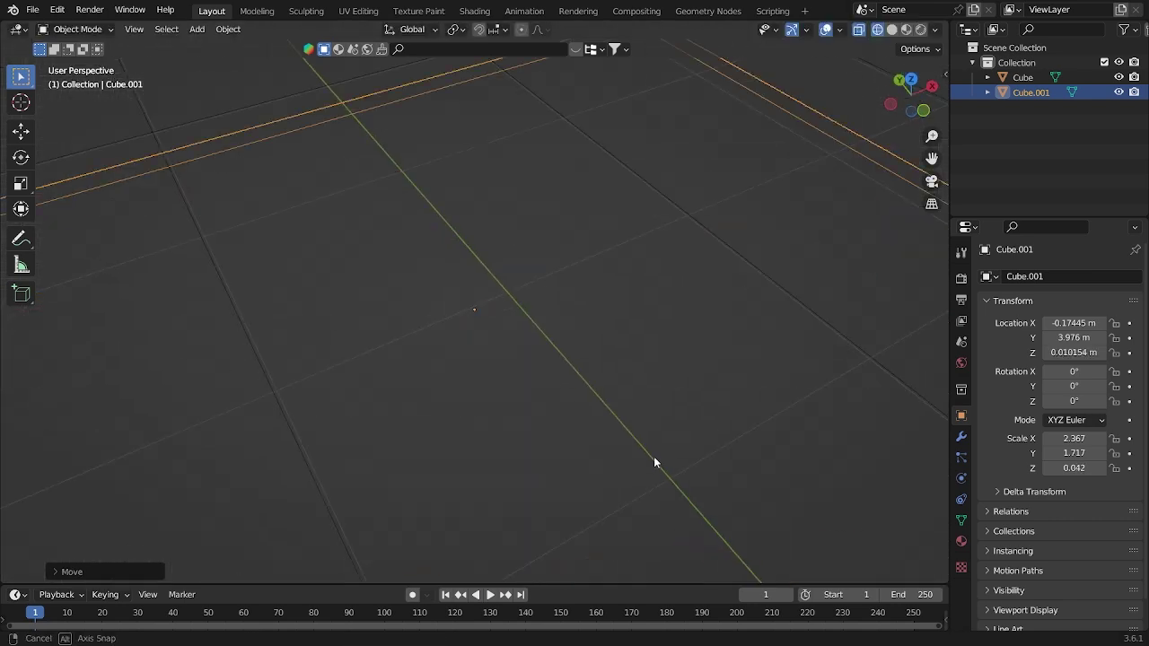
key(KP_7)
scroll(654, 300, down, 2)
key(s)
key(x)
click(695, 325)
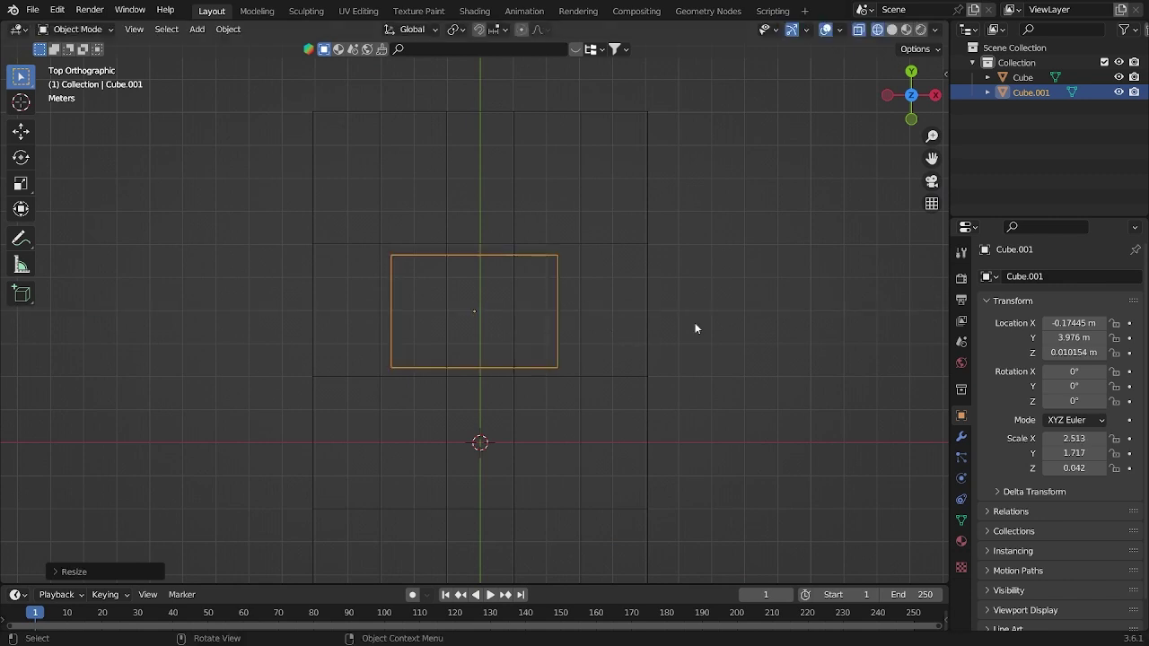
click(694, 325)
- Clear the selection, then show the model in solid shading with X-ray turned off
middle_drag(695, 325, 783, 226)
click(555, 337)
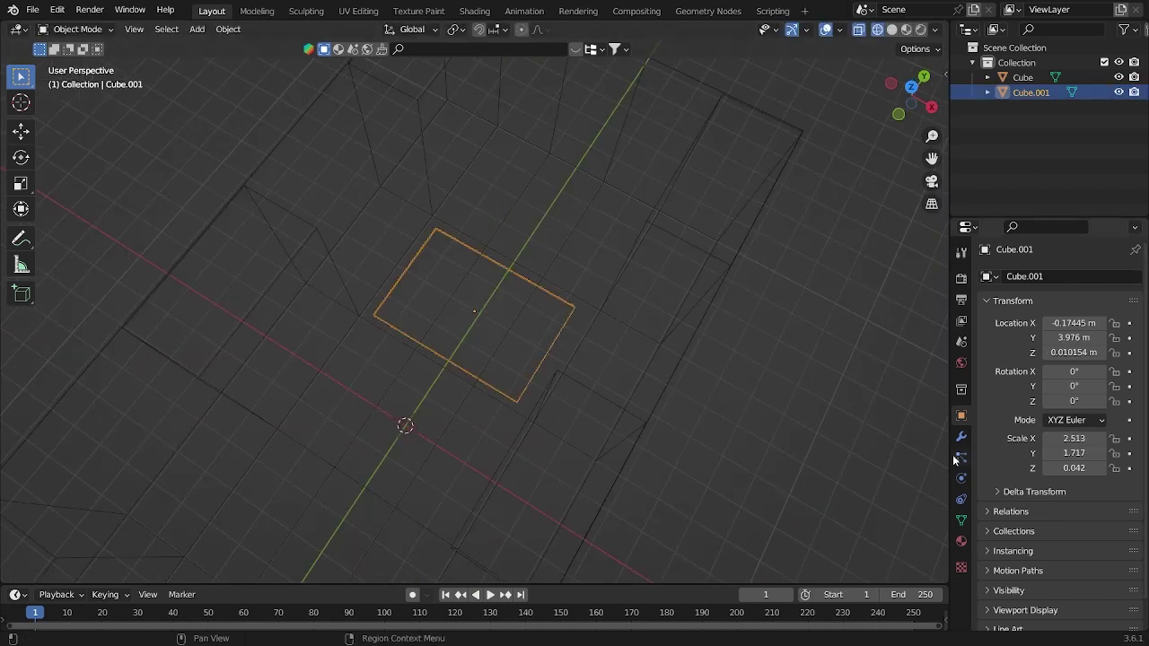
key(alt+a)
click(893, 32)
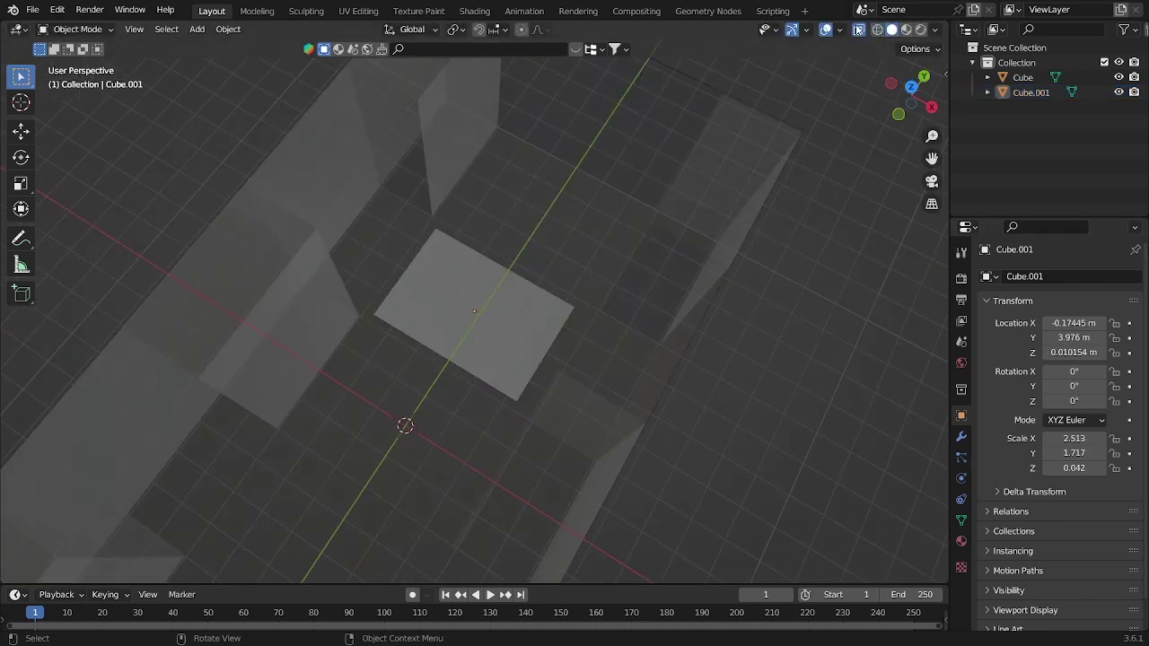
- Split the 3D viewport vertically into two side-by-side views and set one of them to front view
right_click(949, 326)
click(916, 326)
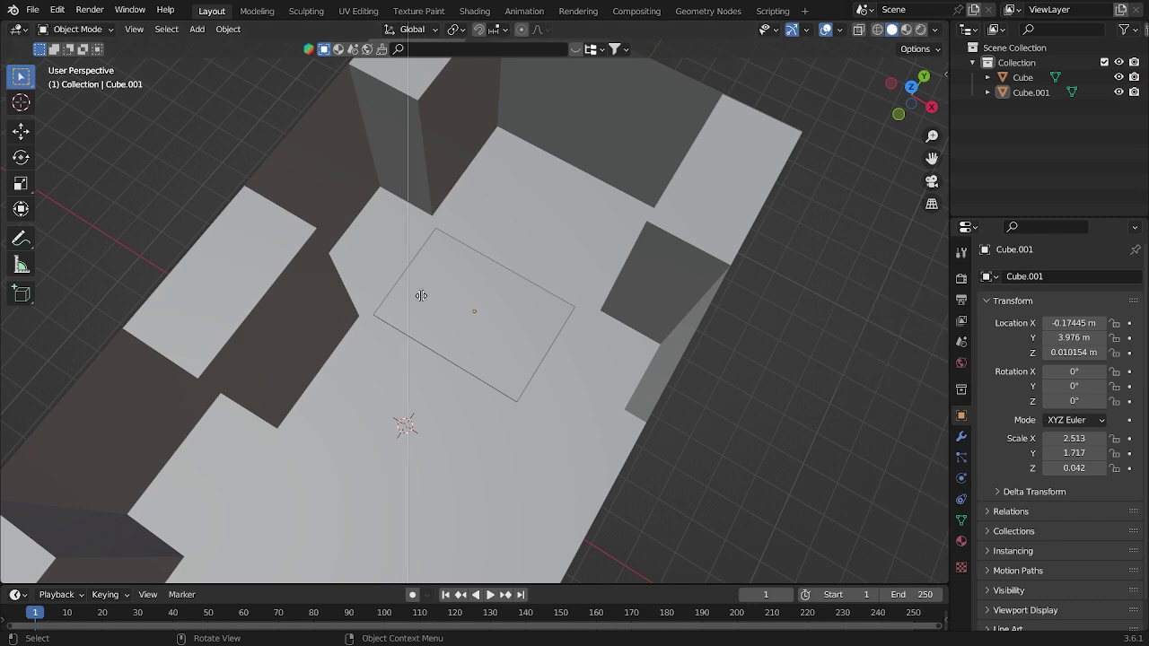
click(493, 305)
scroll(403, 320, down, 1)
key(KP_1)
- Add a camera at the scene's origin and raise it about 1.42 m along the Z axis
key(shift+a)
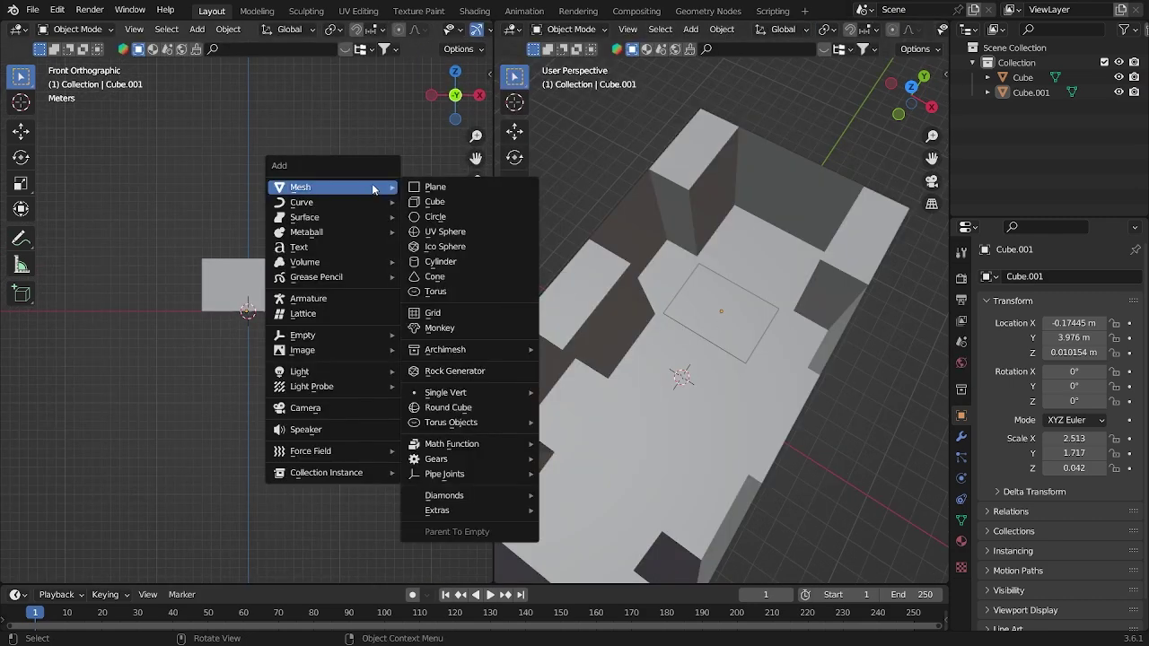
mouse_move(315, 350)
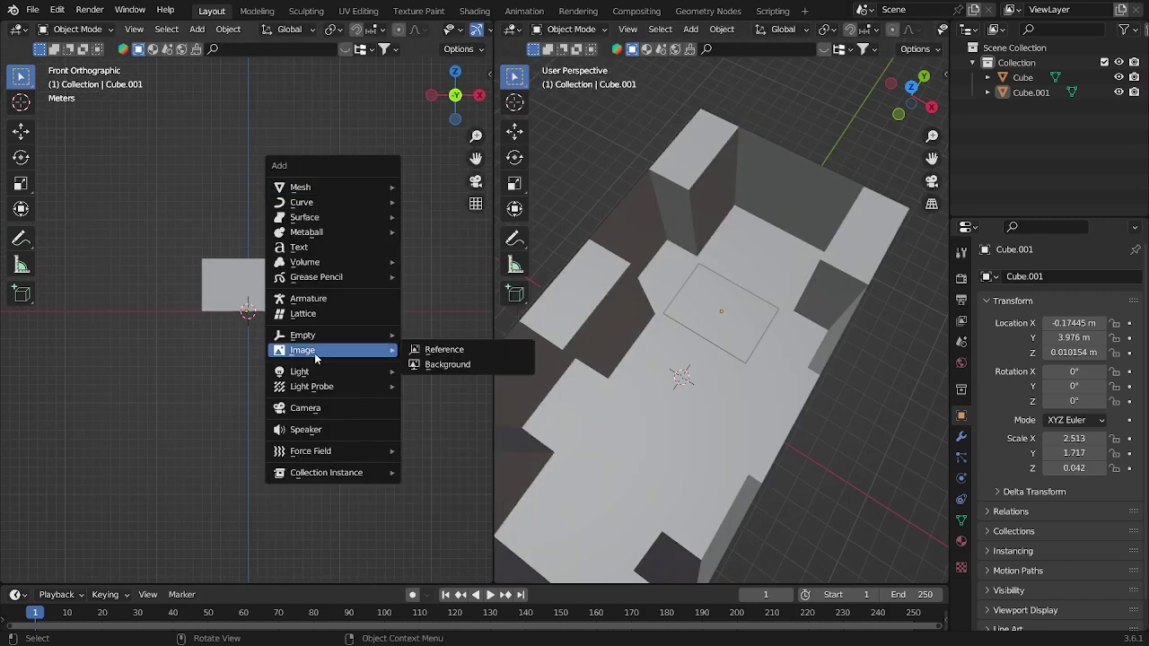
click(305, 408)
scroll(313, 373, up, 10)
key(g)
key(z)
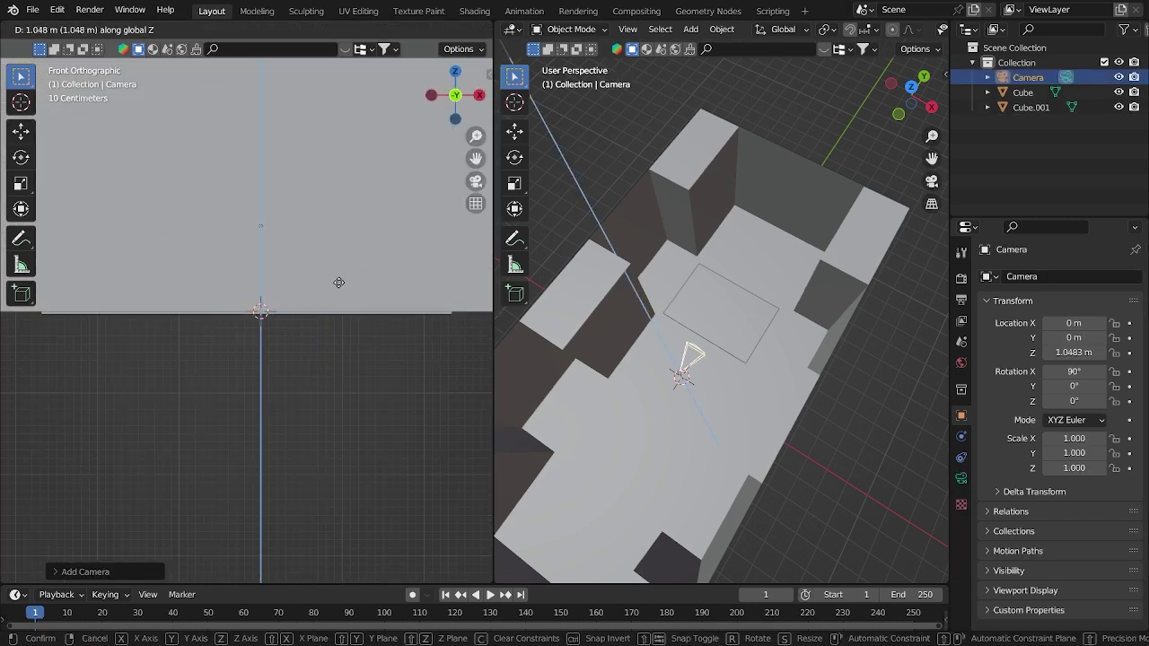
key(Return)
- Show the perspective viewport through the camera with its whole frame in view
scroll(761, 385, down, 5)
key(KP_0)
scroll(718, 422, down, 4)
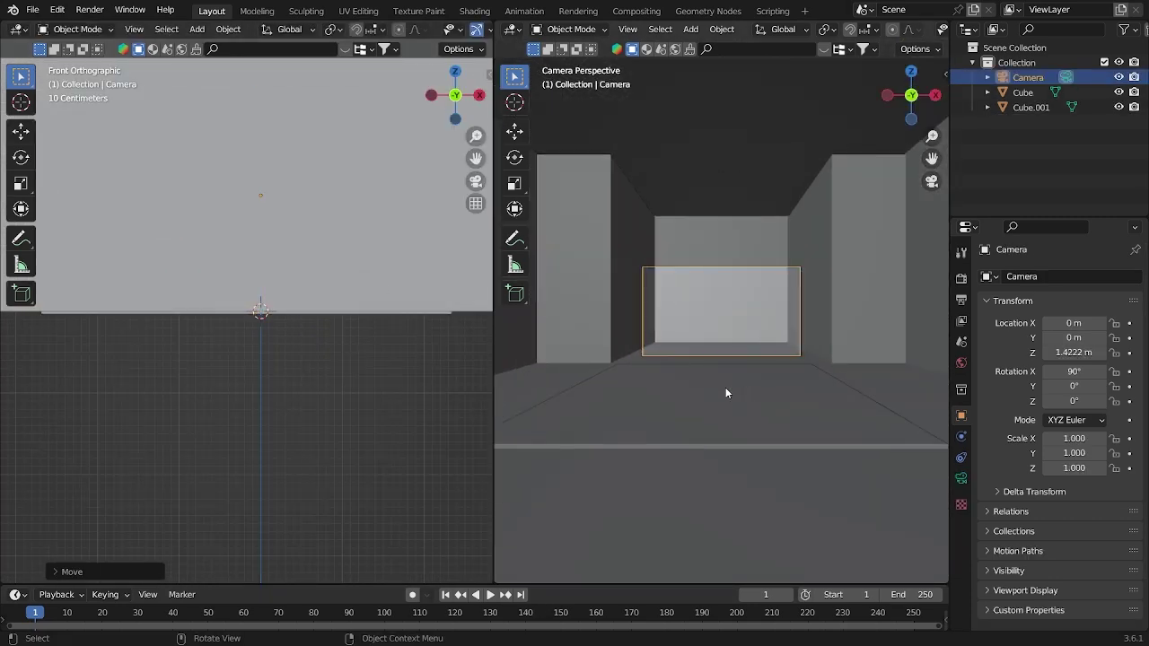
- Move the camera back to about Y -9.21 m, near the block's rear end, working in top view
key(grave)
click(327, 228)
scroll(316, 403, down, 5)
key(g)
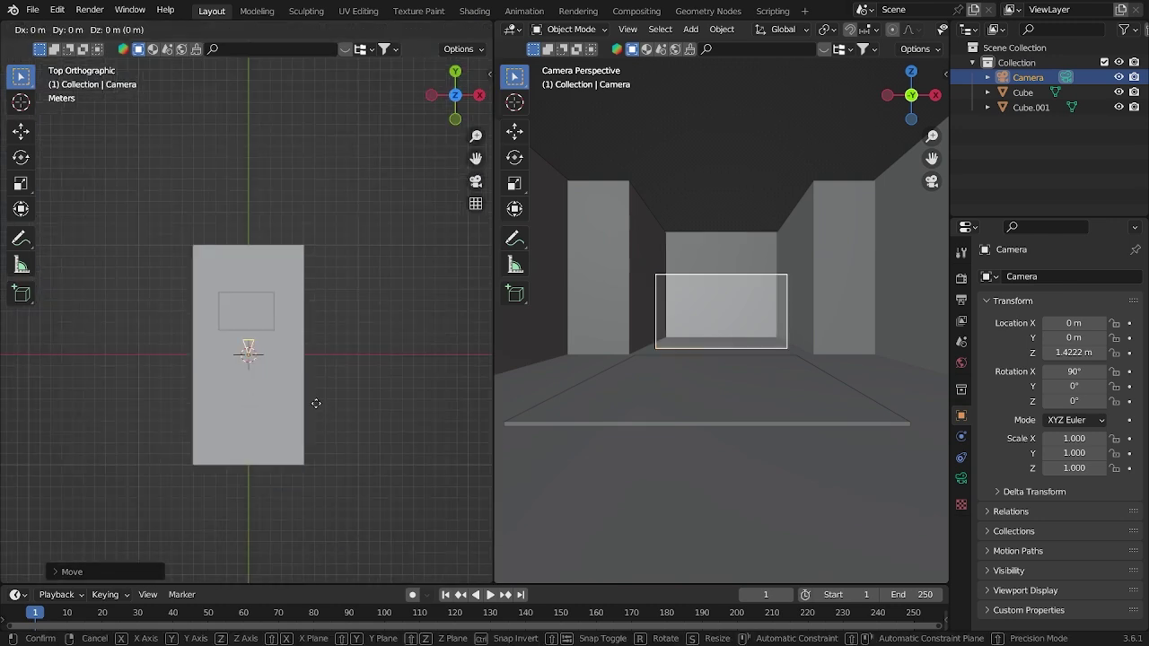
key(y)
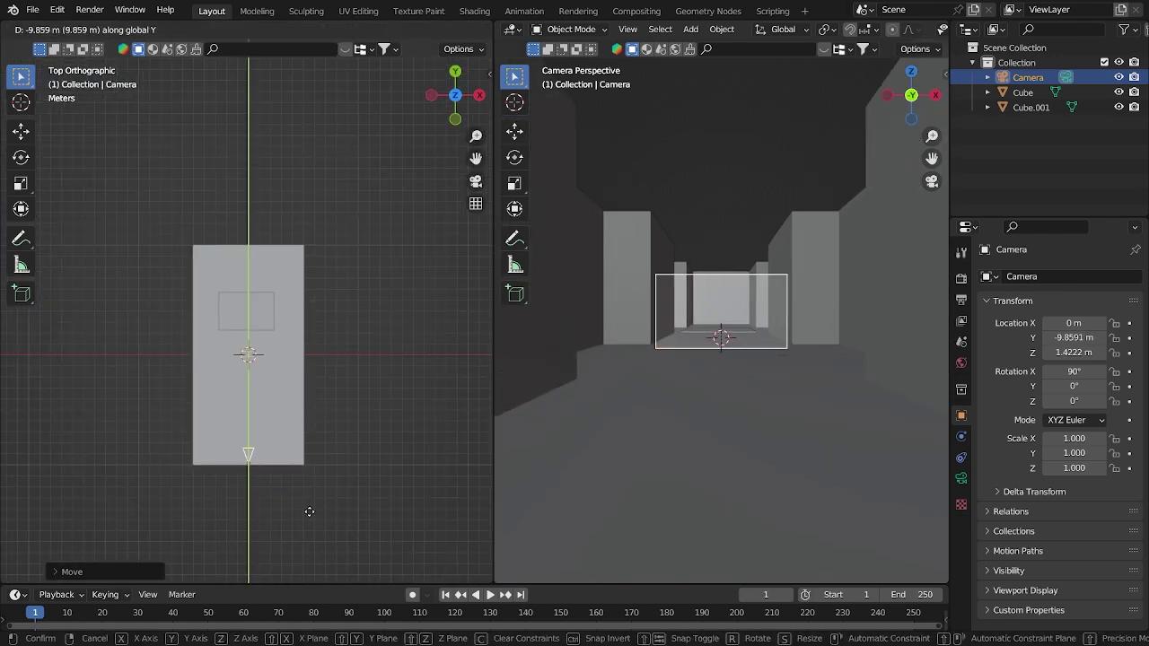
click(318, 506)
scroll(557, 521, up, 4)
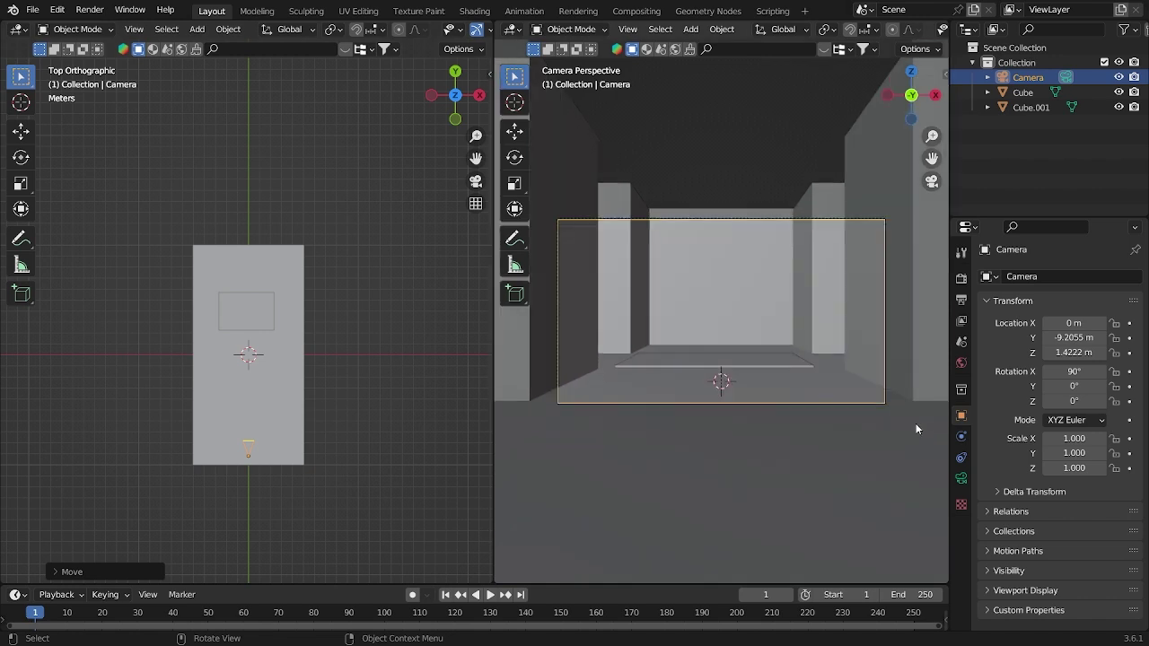
- Set the camera's focal length to 53 mm
click(961, 479)
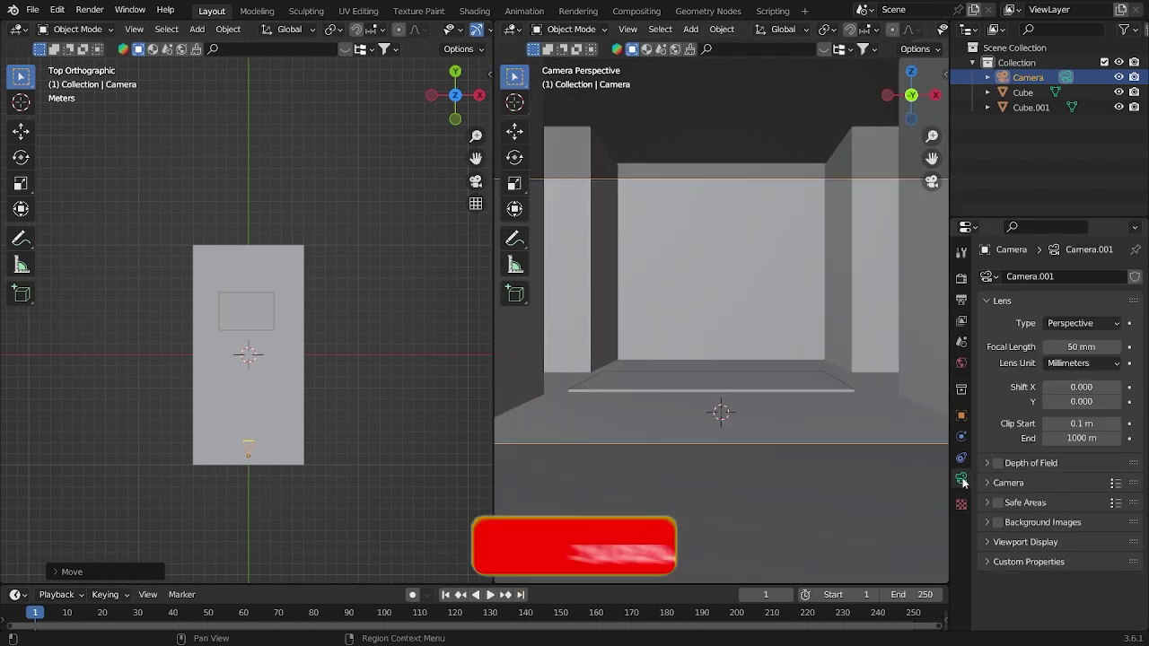
click(1079, 347)
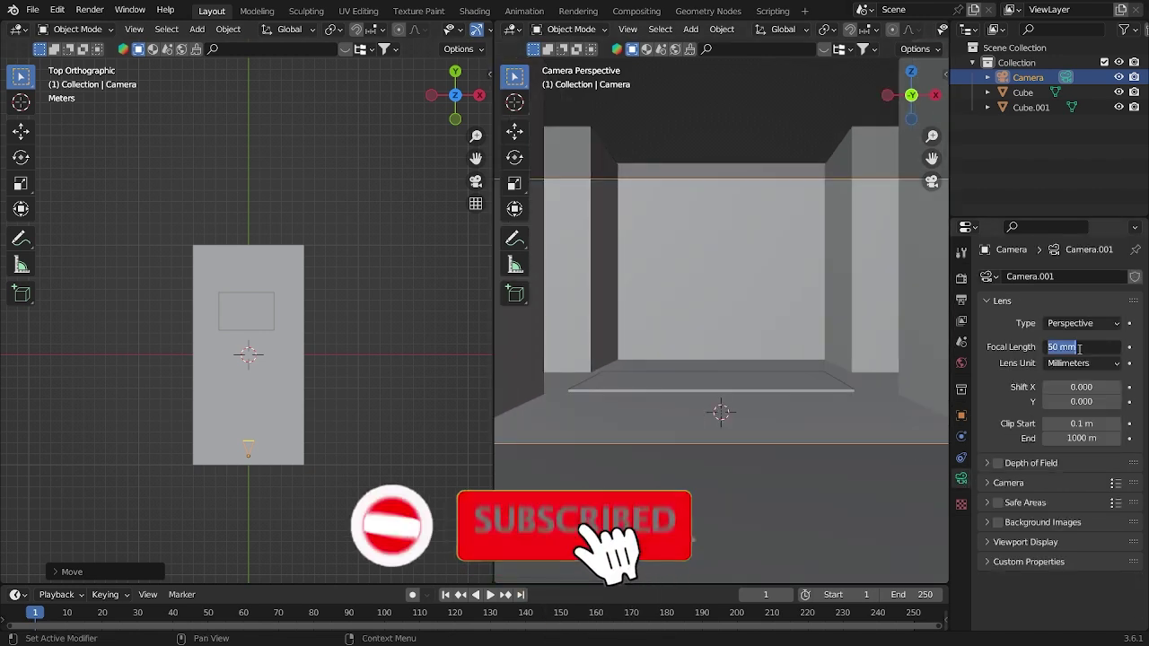
text(140)
key(Return)
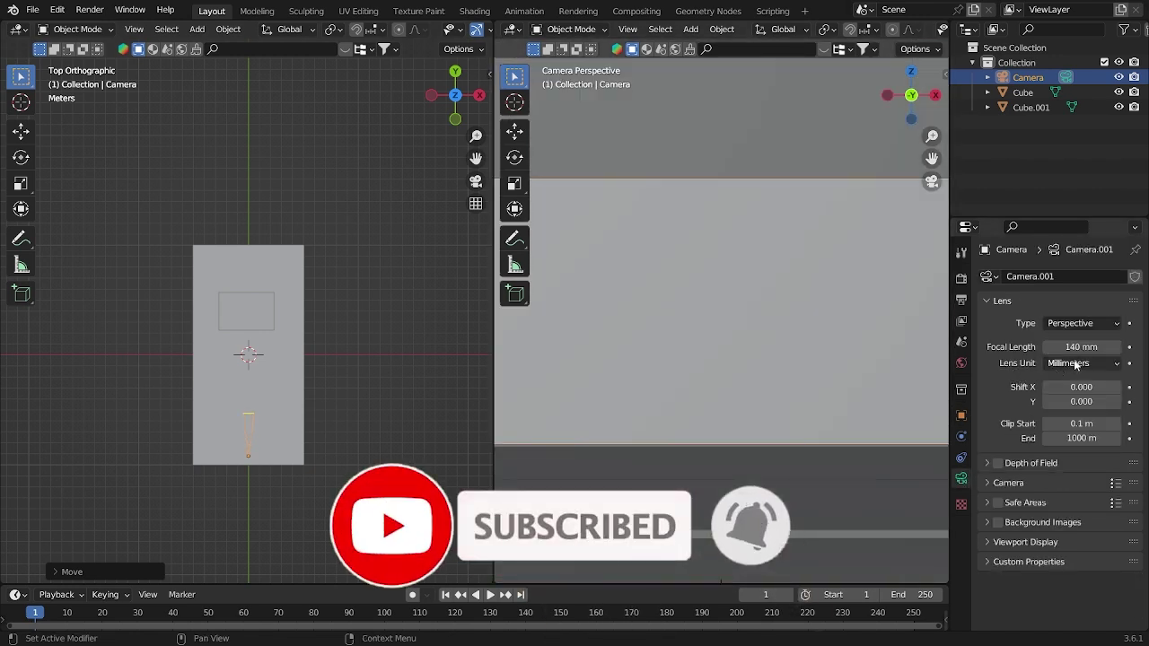
drag(1078, 347, 1018, 346)
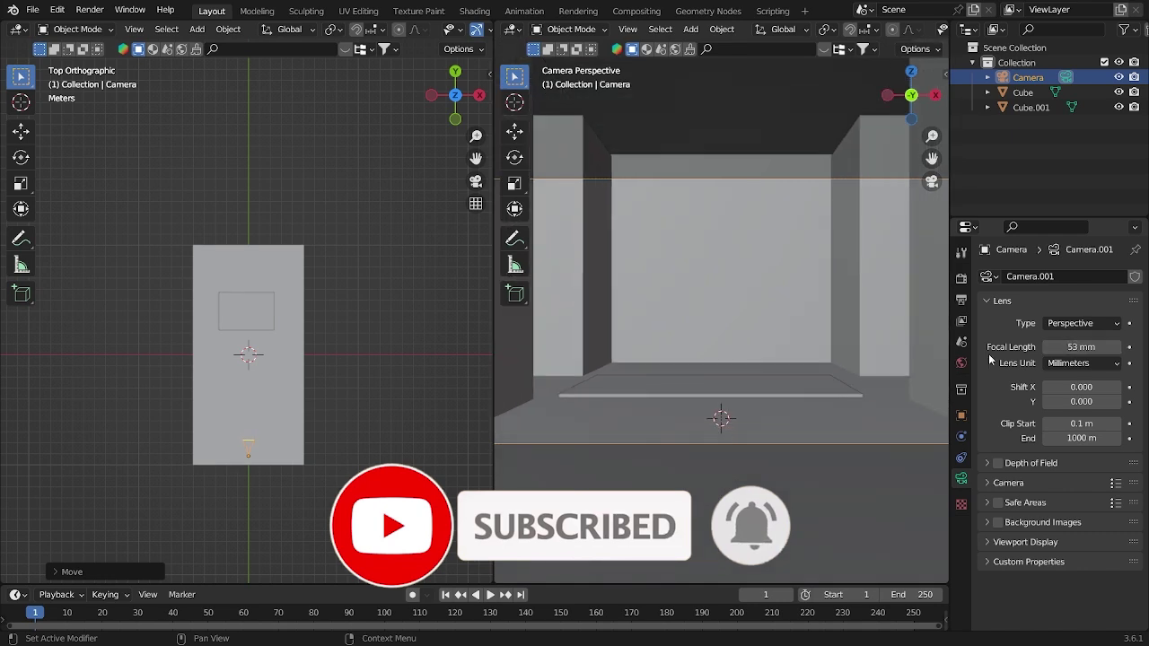
- Raise the camera to a height of about 1.73 m and save the file
click(1028, 77)
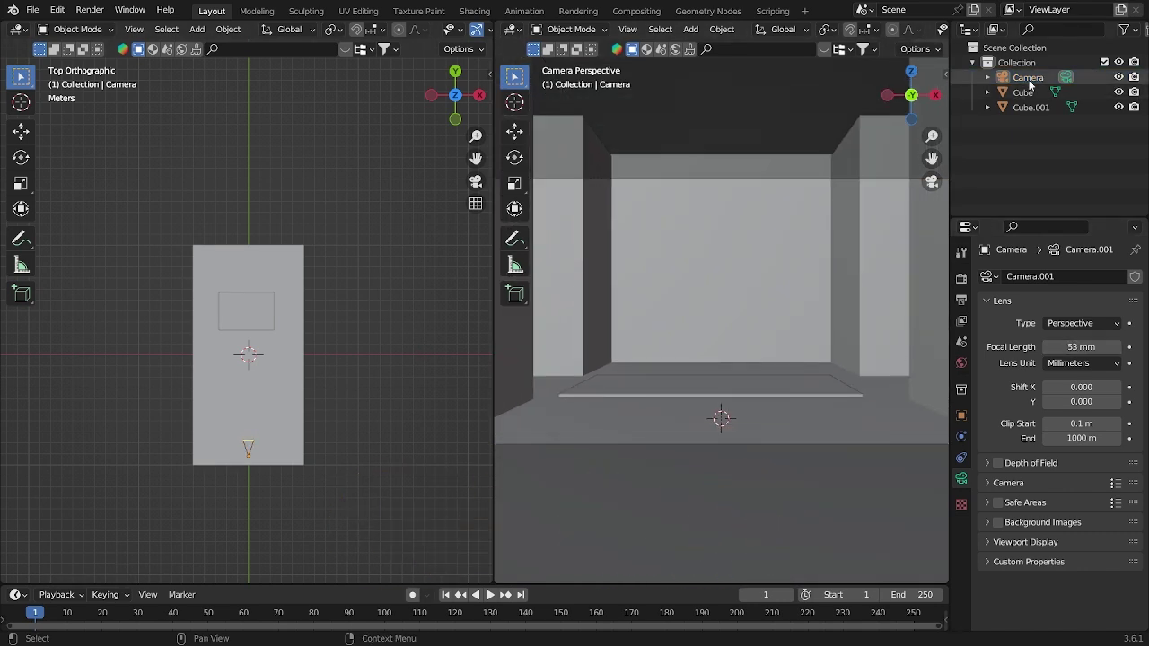
key(KP_1)
scroll(342, 296, up, 8)
key(g)
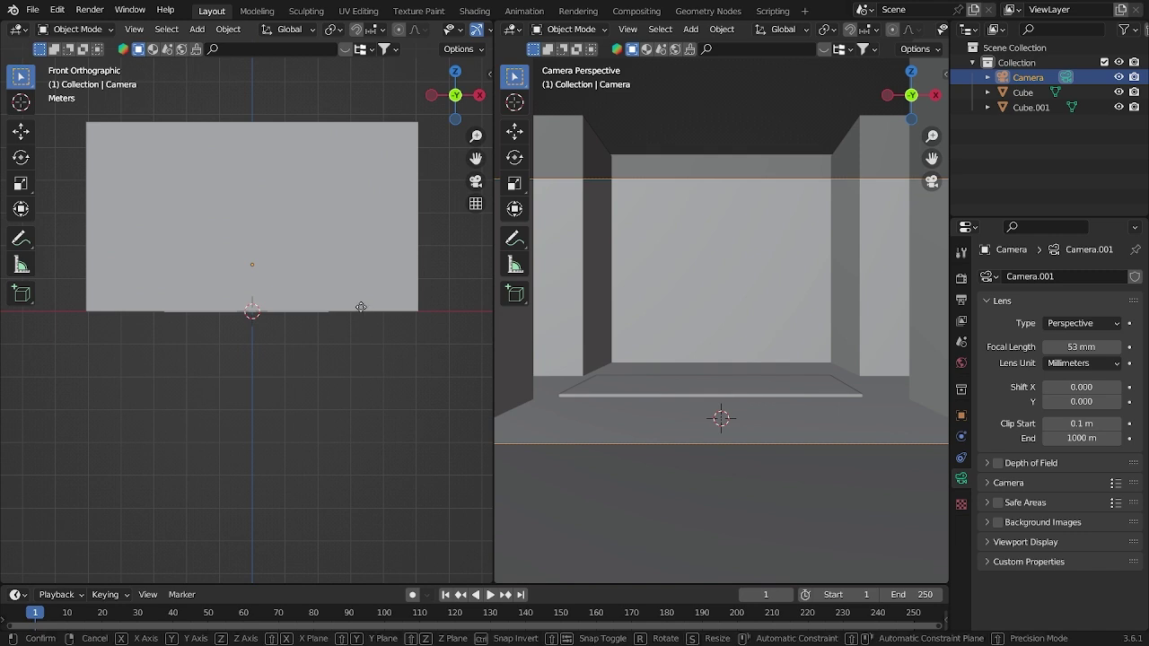
key(z)
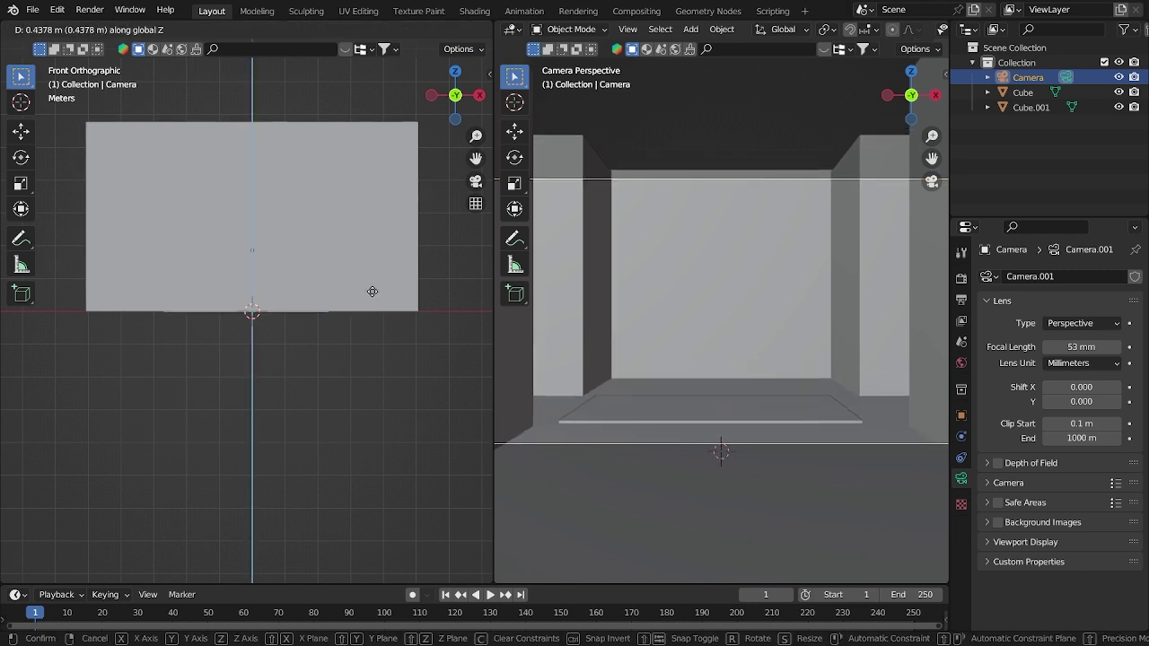
click(373, 297)
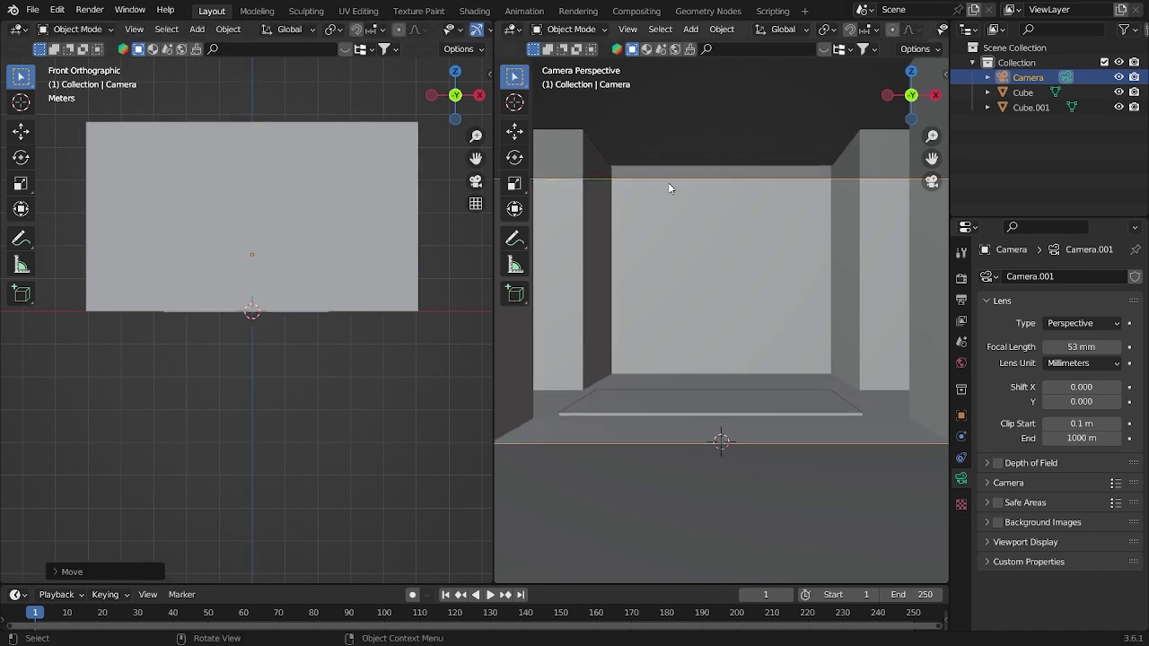
click(283, 482)
key(ctrl+s)
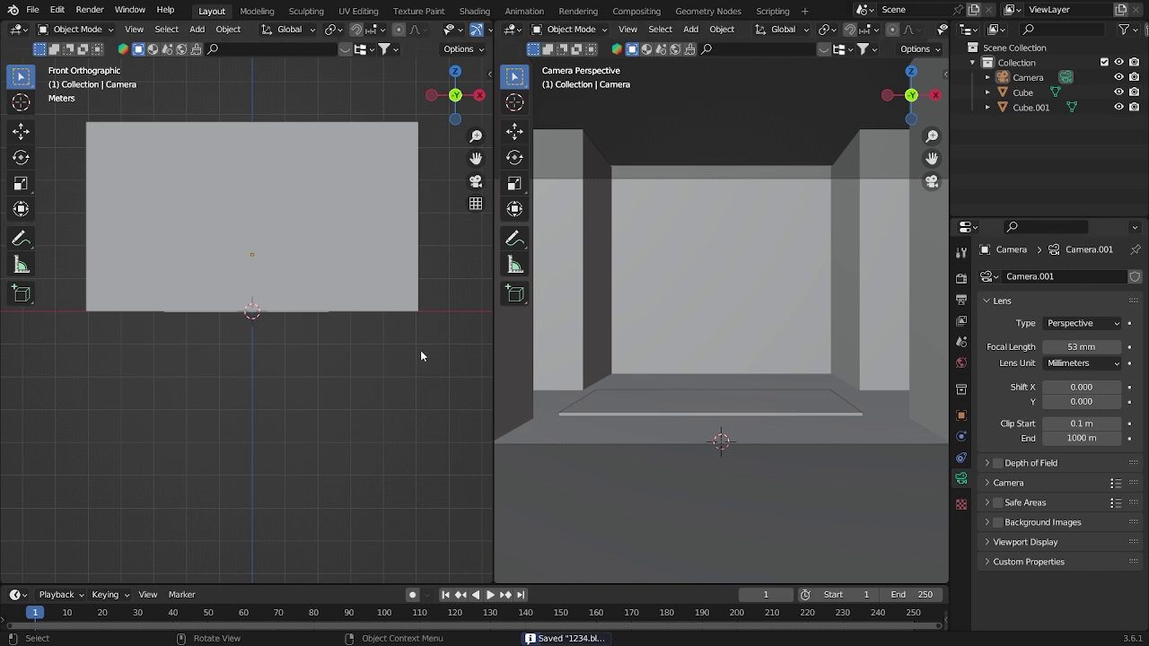
- Add a Bevel modifier with 100 segments to the floor slab
click(741, 406)
click(960, 436)
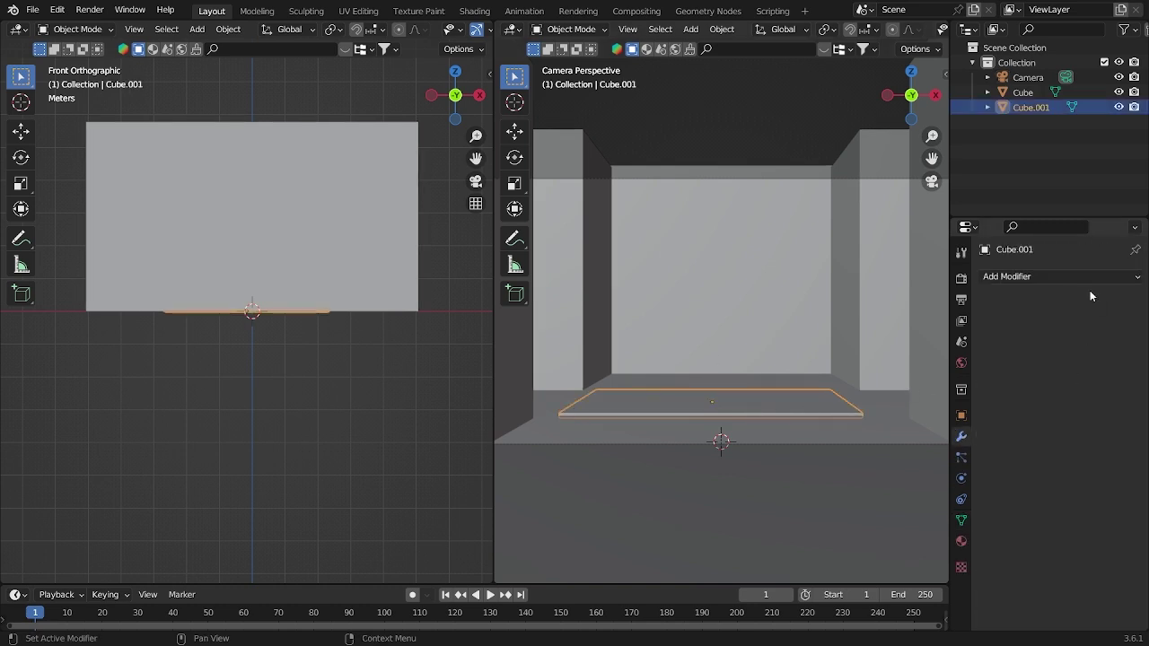
click(1090, 278)
click(828, 340)
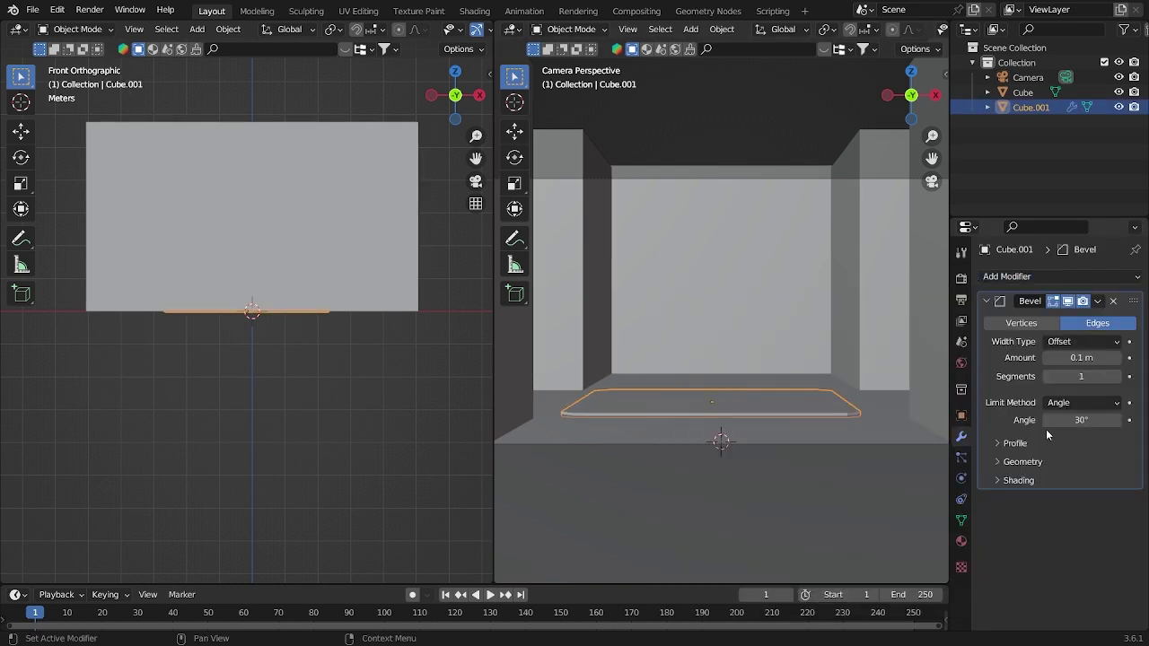
drag(1083, 377, 1122, 377)
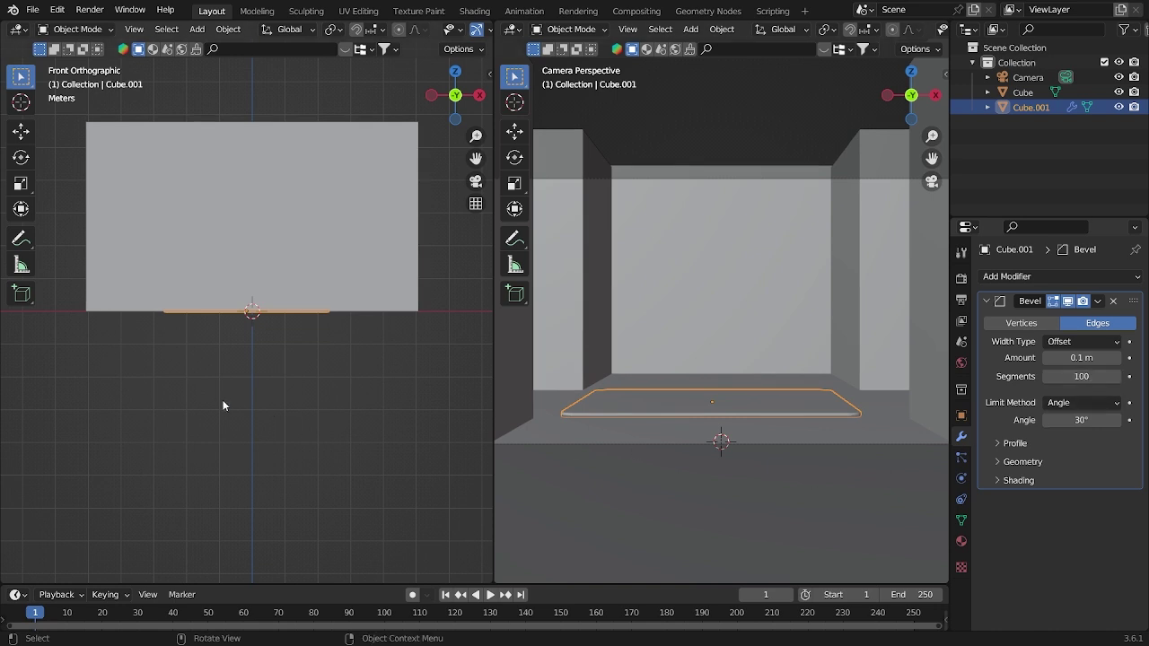
- Scale the slab along the Z axis to about 0.29 of its thickness and deselect it
scroll(413, 455, up, 14)
scroll(527, 442, up, 1)
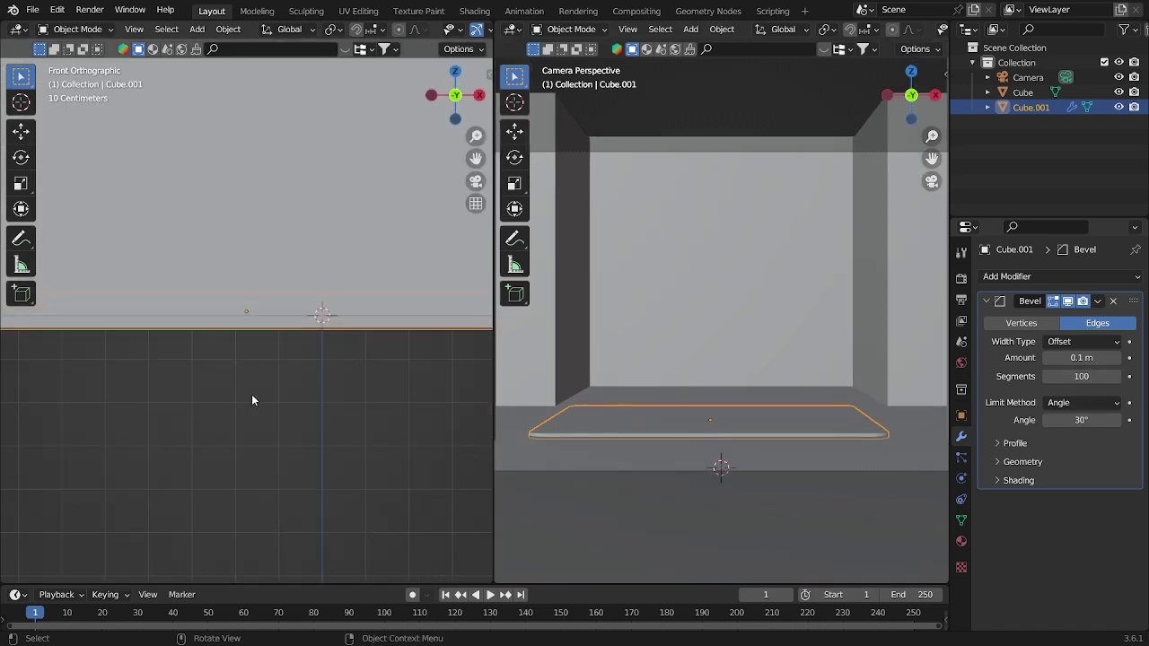
key(s)
key(z)
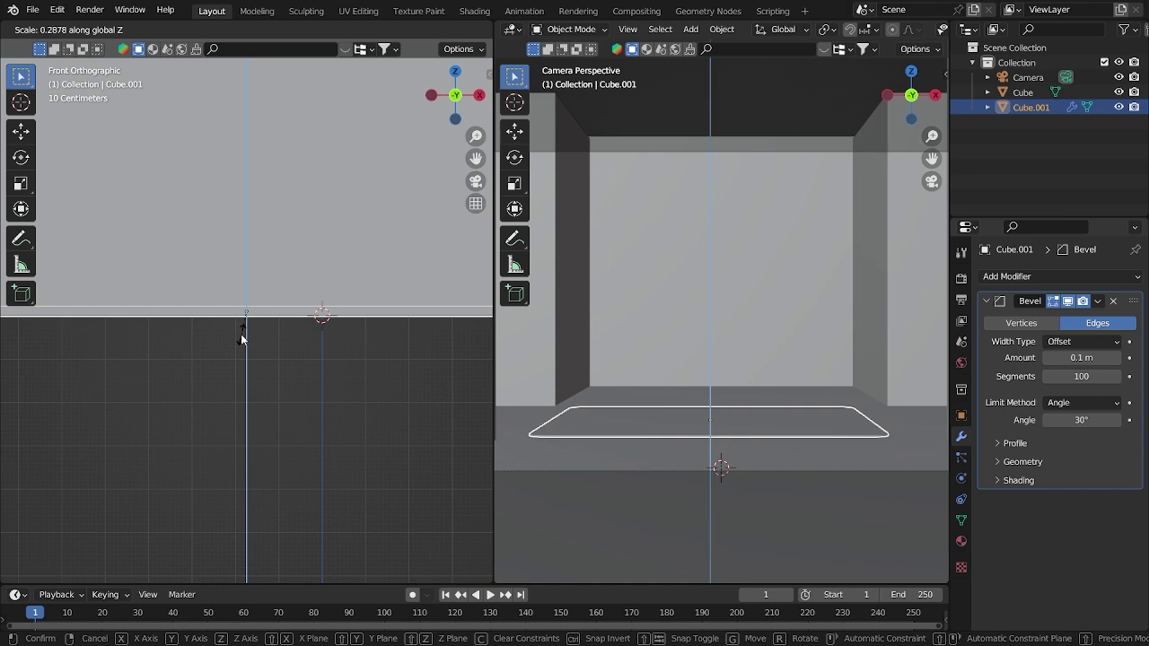
click(242, 340)
click(254, 355)
scroll(254, 354, up, 1)
scroll(676, 489, up, 4)
- Hide the large block that surrounds the slab and camera
scroll(700, 512, down, 3)
scroll(291, 337, down, 4)
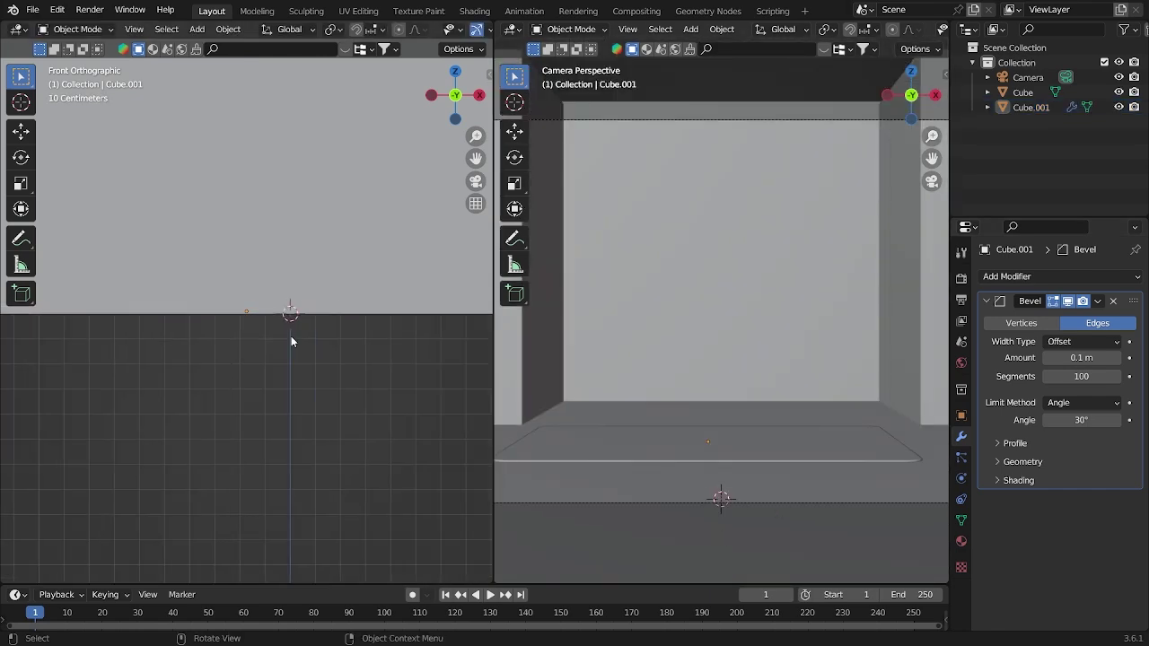
click(351, 275)
key(h)
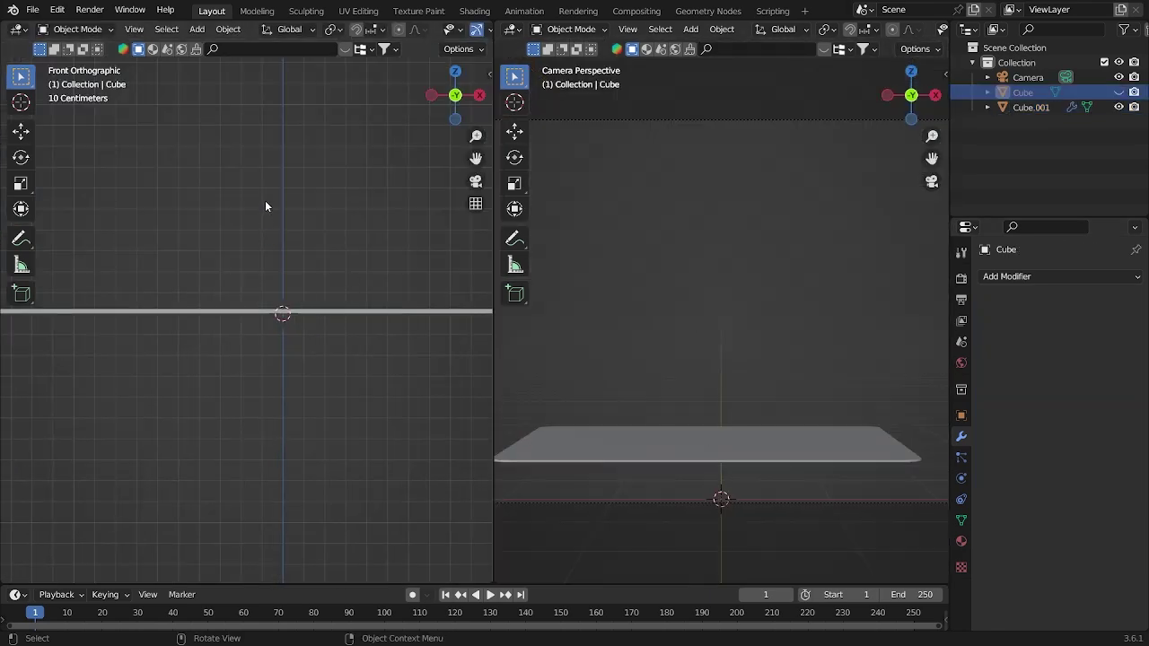
- Add an ico sphere at the world origin, increase its subdivisions and shade it smooth
scroll(242, 171, down, 2)
click(249, 167)
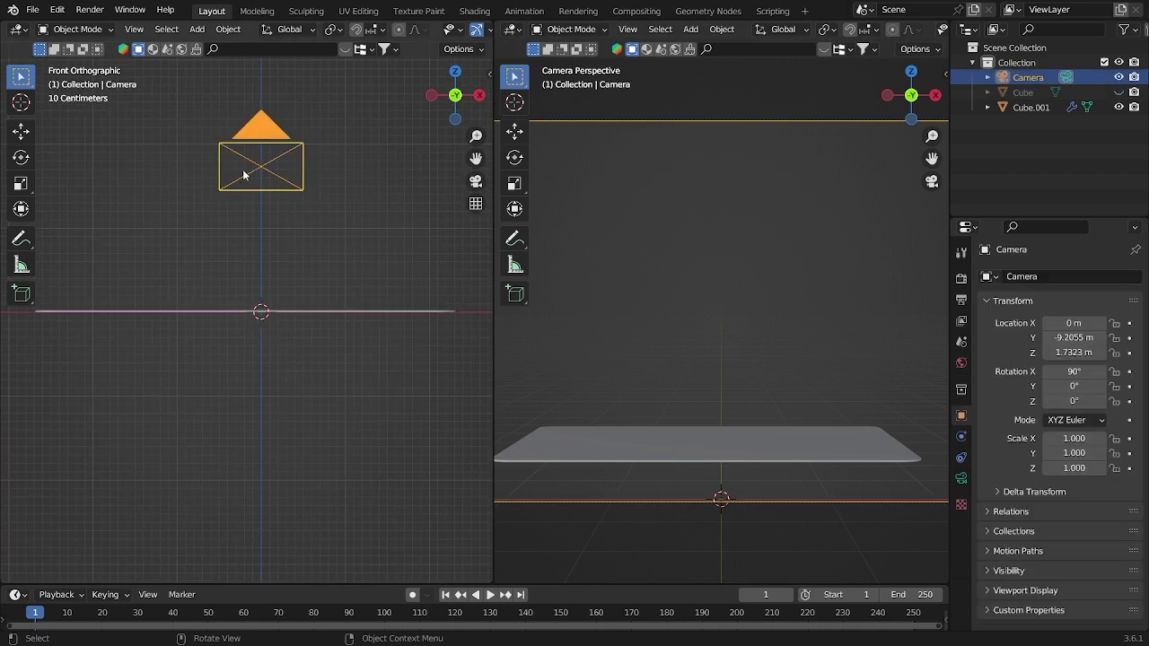
key(shift+a)
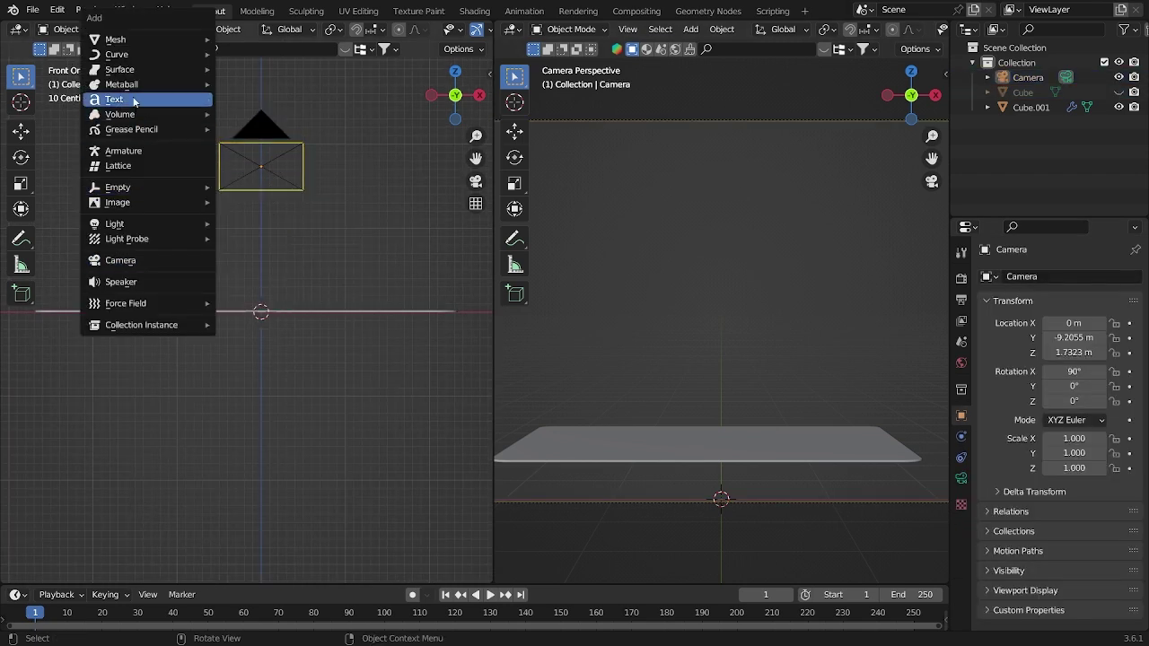
mouse_move(115, 39)
click(262, 98)
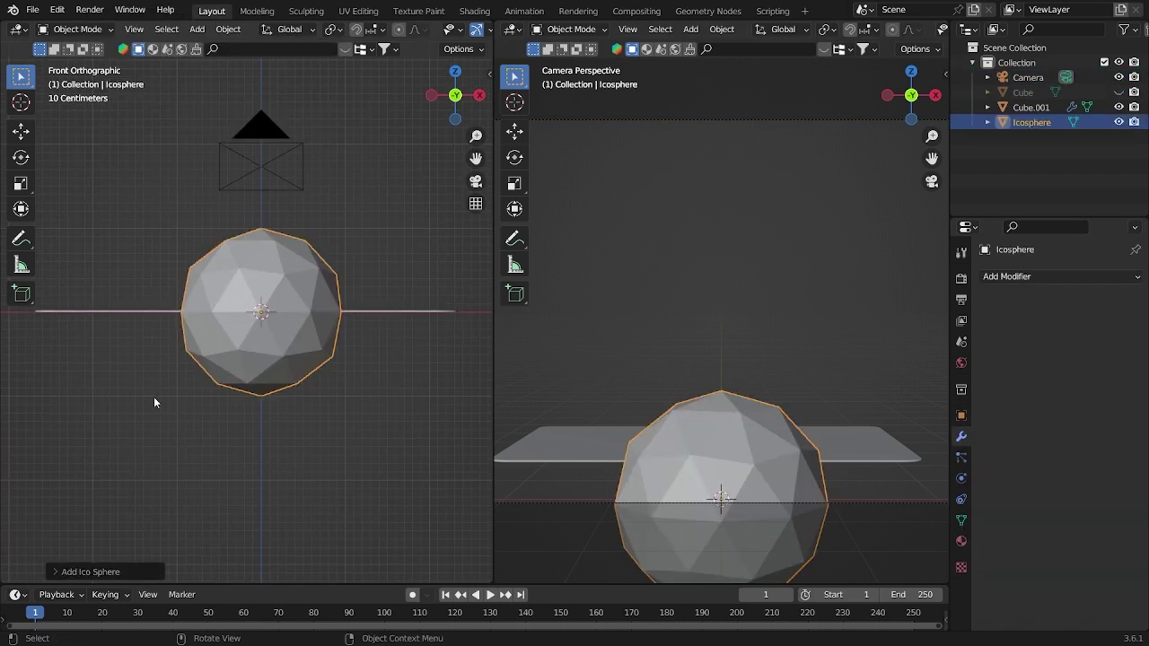
click(133, 574)
click(244, 428)
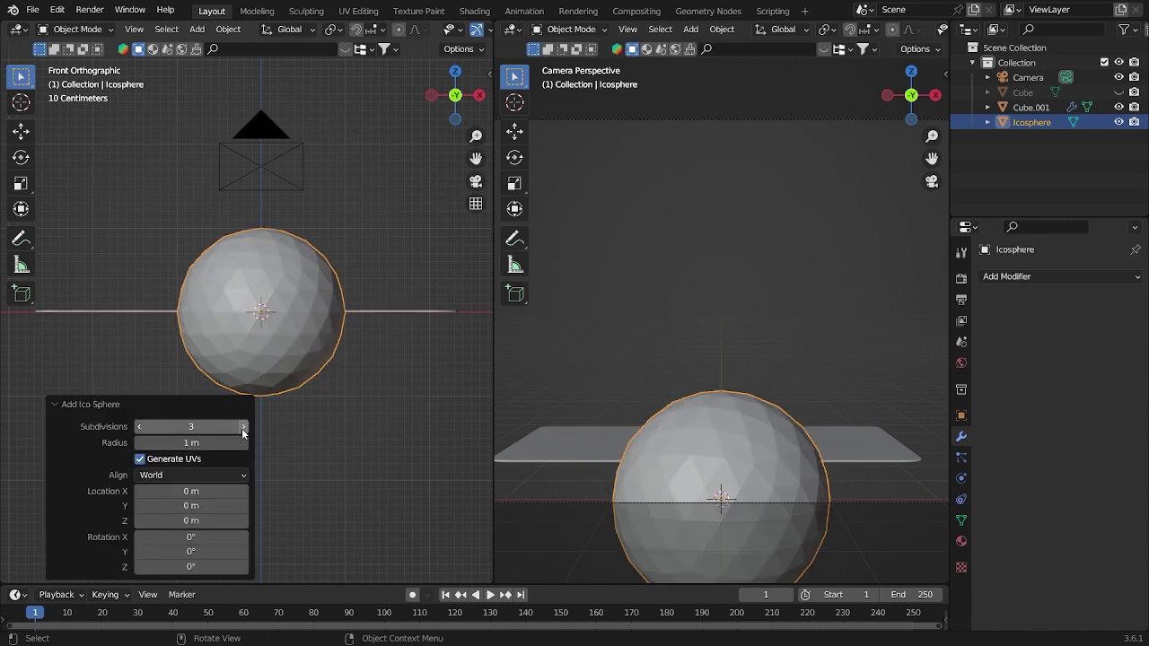
right_click(248, 333)
click(248, 346)
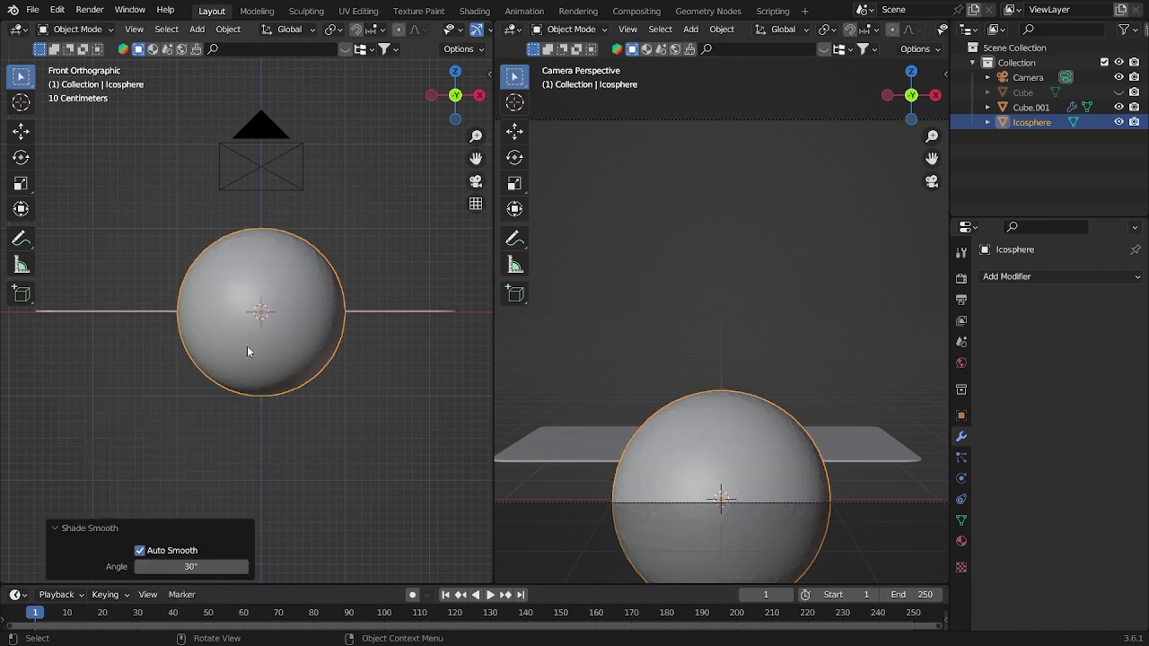
- Scale the ico sphere to about 0.87 and raise it about 0.89 m along the Z axis
scroll(368, 422, up, 3)
key(s)
click(385, 432)
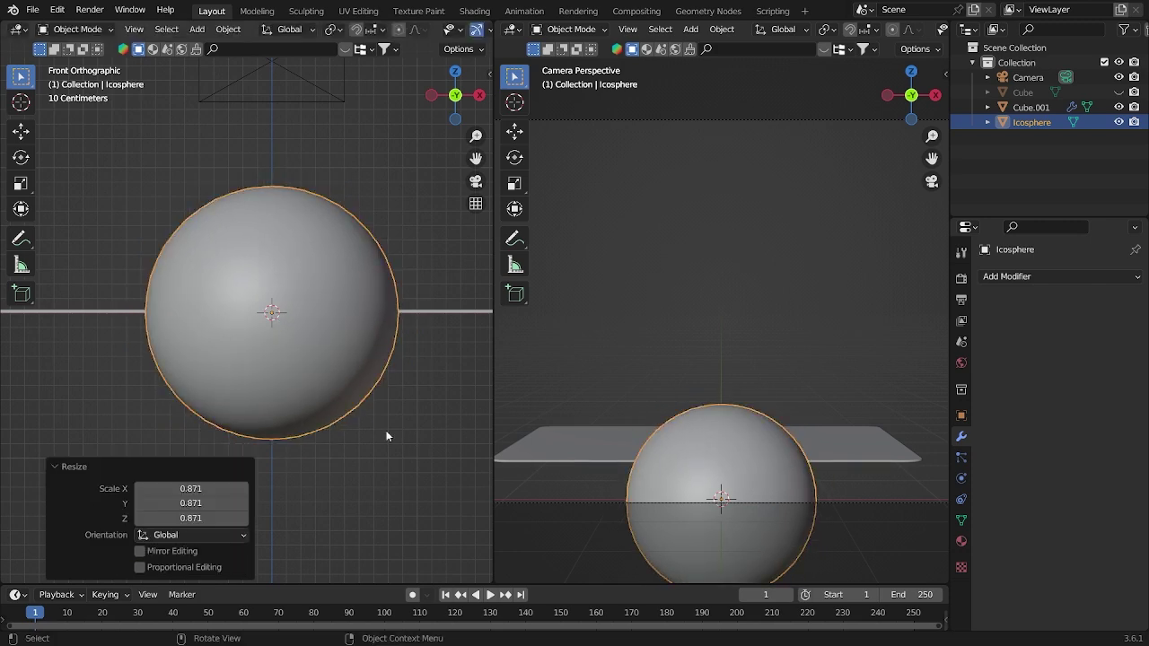
key(g)
key(z)
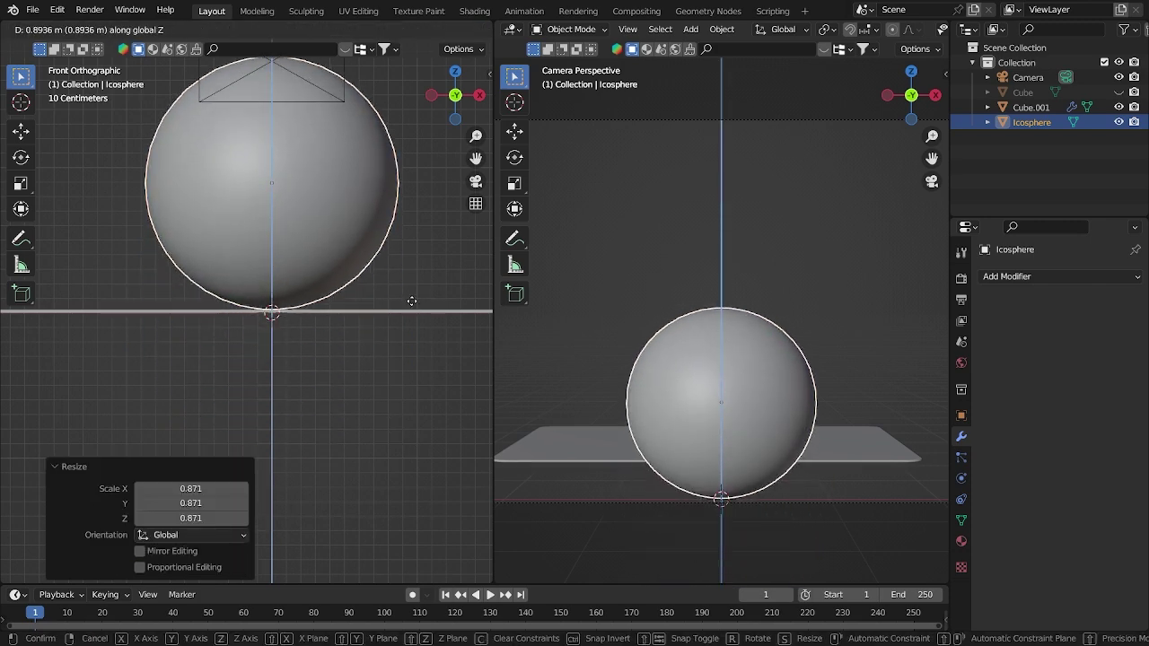
click(409, 302)
- Move the sphere about 3.9 m along the Y axis onto the middle of the floor slab
key(KP_3)
scroll(320, 354, down, 6)
key(KP_7)
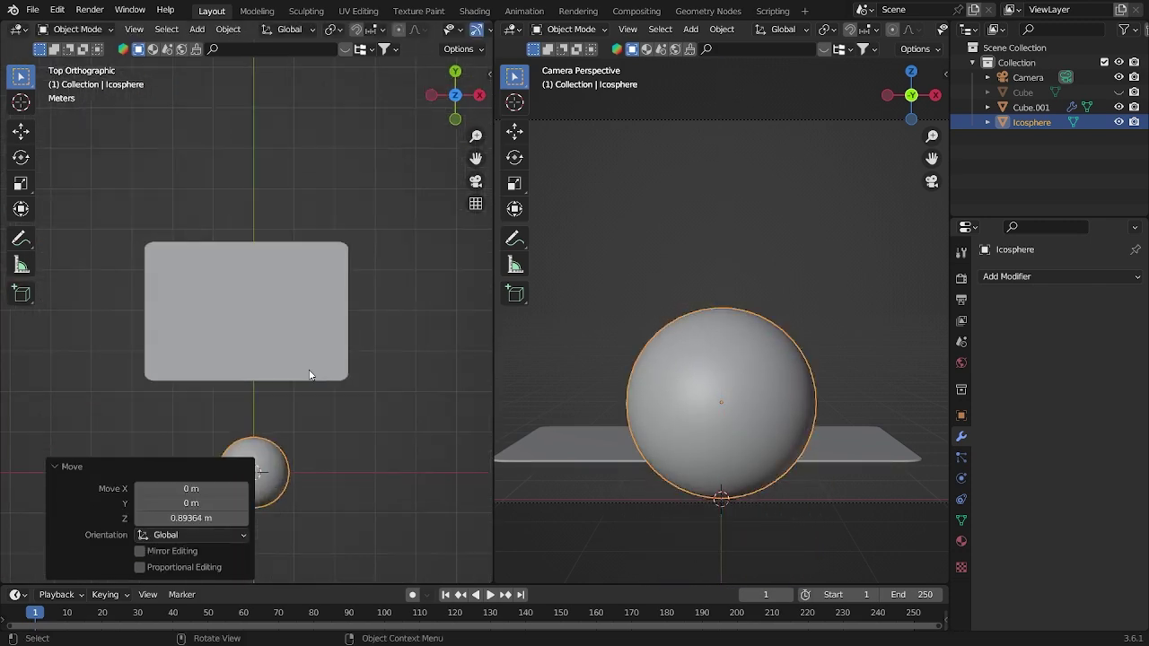
key(g)
key(y)
click(346, 226)
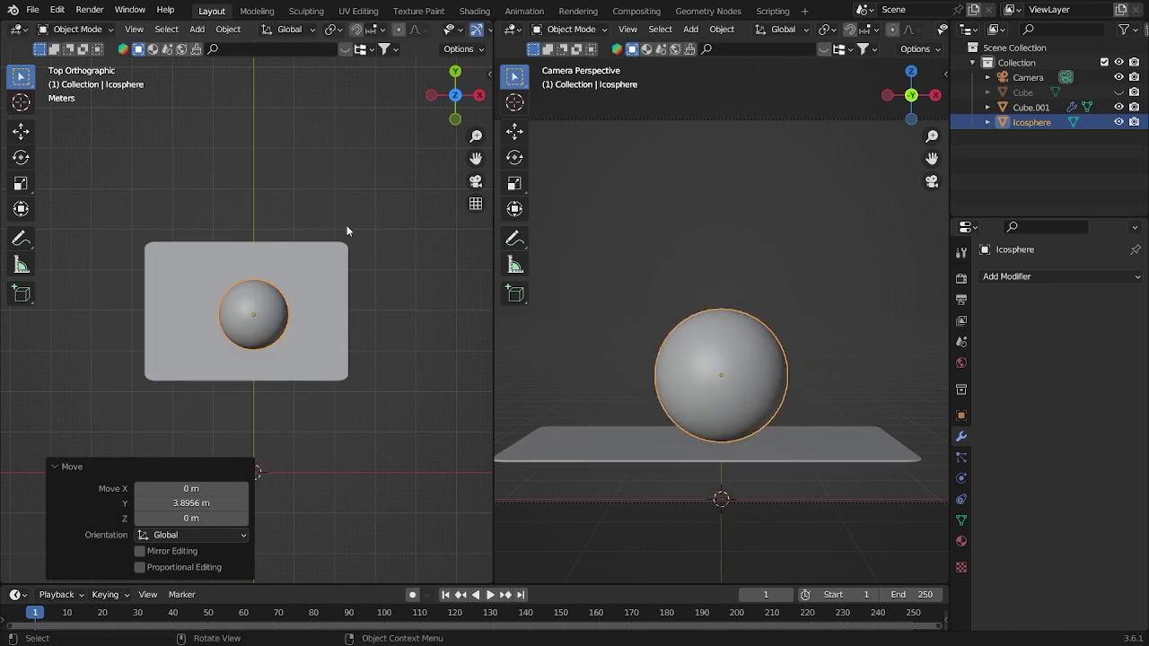
- Shift the floor slab about 0.18 m along the X axis so it is centred under the sphere
click(314, 309)
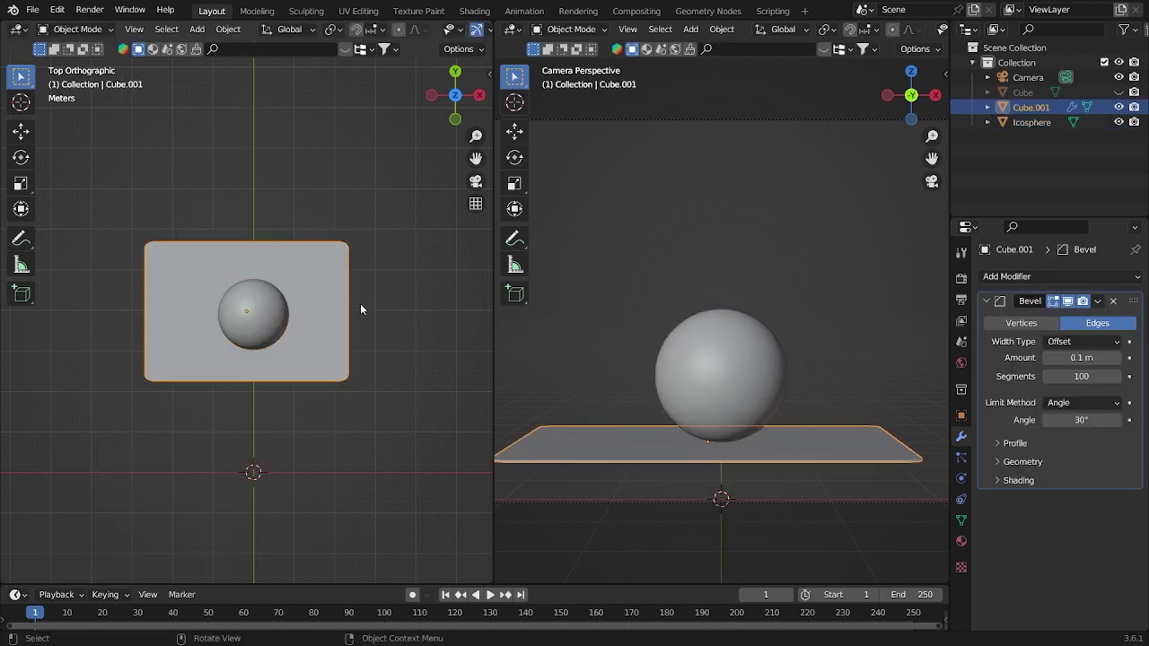
click(279, 324)
click(325, 300)
key(g)
key(x)
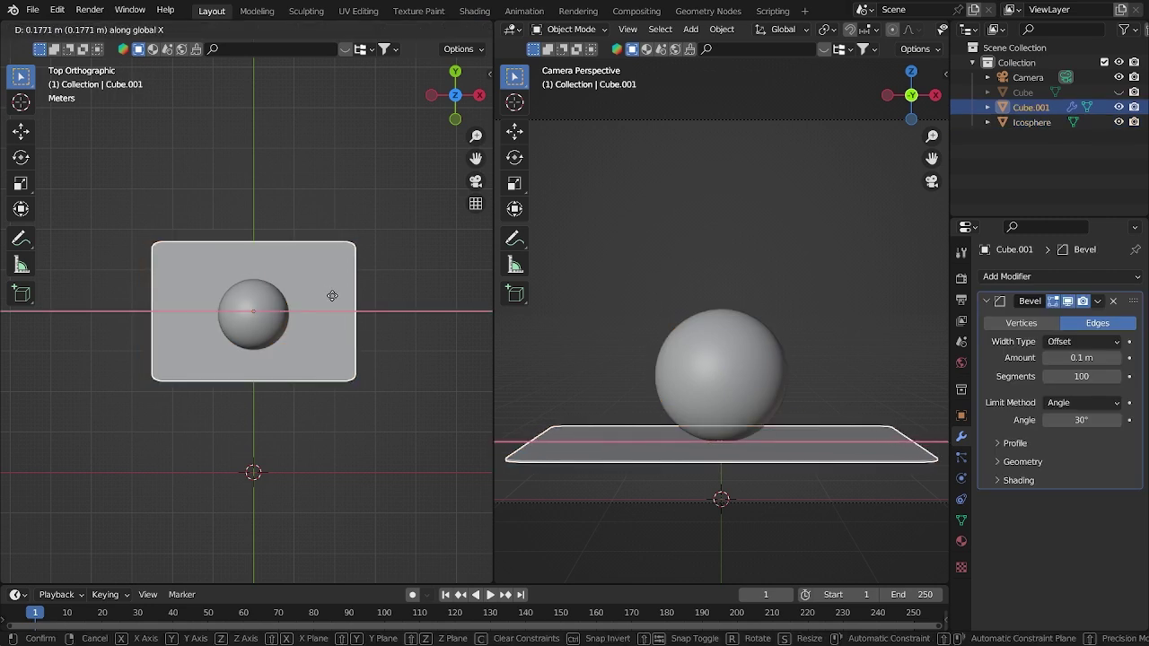
click(358, 308)
- Examine in front view how the selected sphere rests on the floor slab
click(254, 310)
key(KP_1)
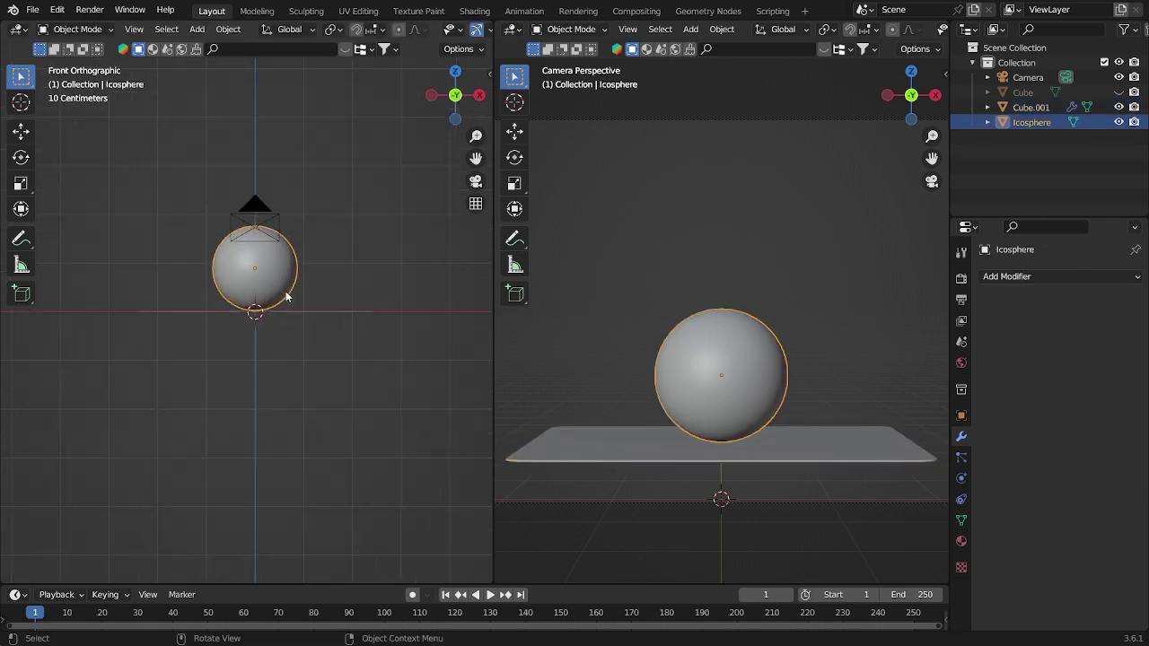
scroll(296, 298, up, 4)
click(400, 250)
scroll(399, 251, up, 6)
scroll(399, 250, down, 8)
click(306, 257)
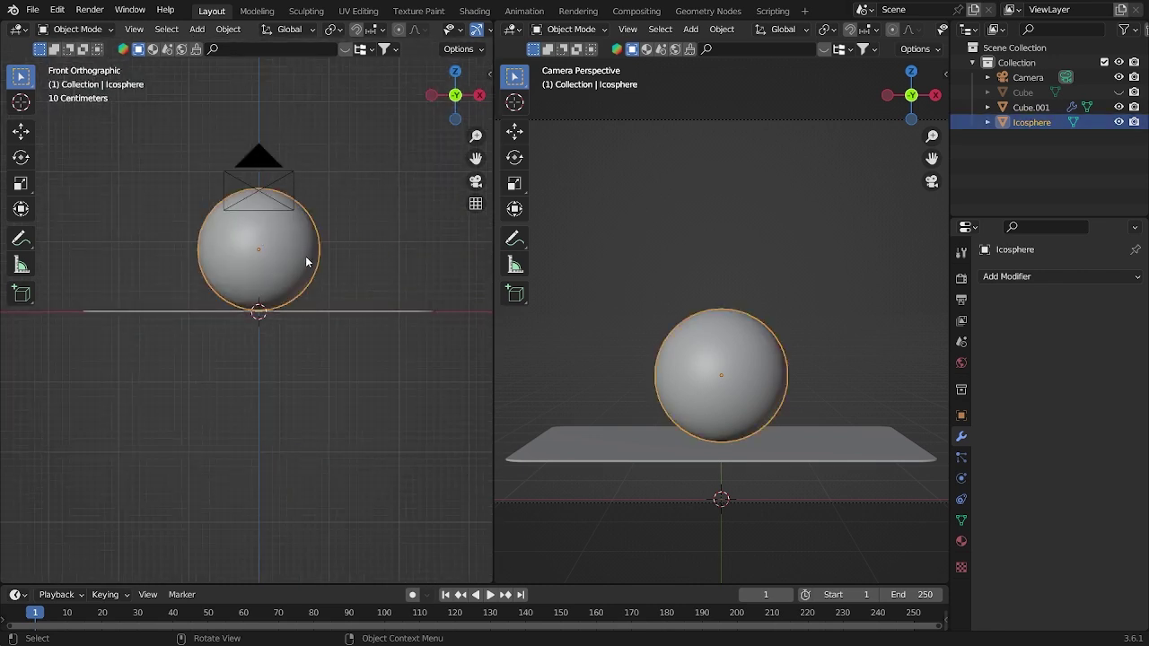
key(shift+d)
right_click(306, 258)
key(x)
click(323, 275)
- Make a linked duplicate of the sphere in place and scale it to about 0.57 of the original size
click(258, 257)
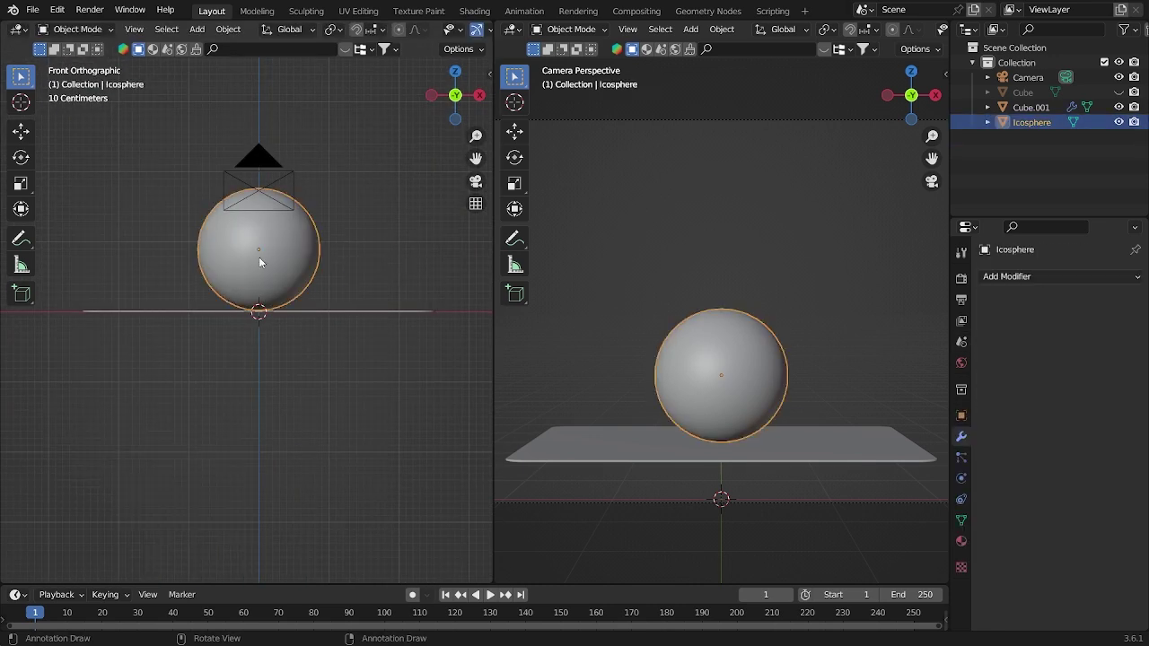
key(alt+d)
right_click(411, 314)
key(s)
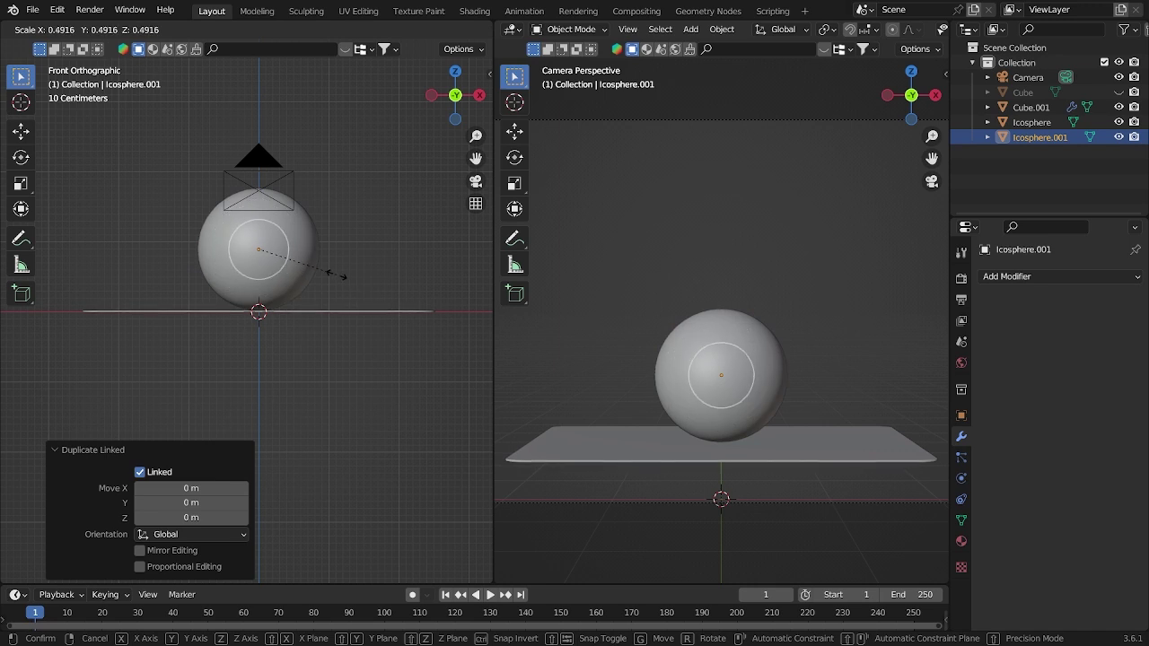
click(339, 275)
- Raise the small sphere about 1.29 m along Z, nudge it slightly clear of the large sphere and deselect it
key(g)
key(z)
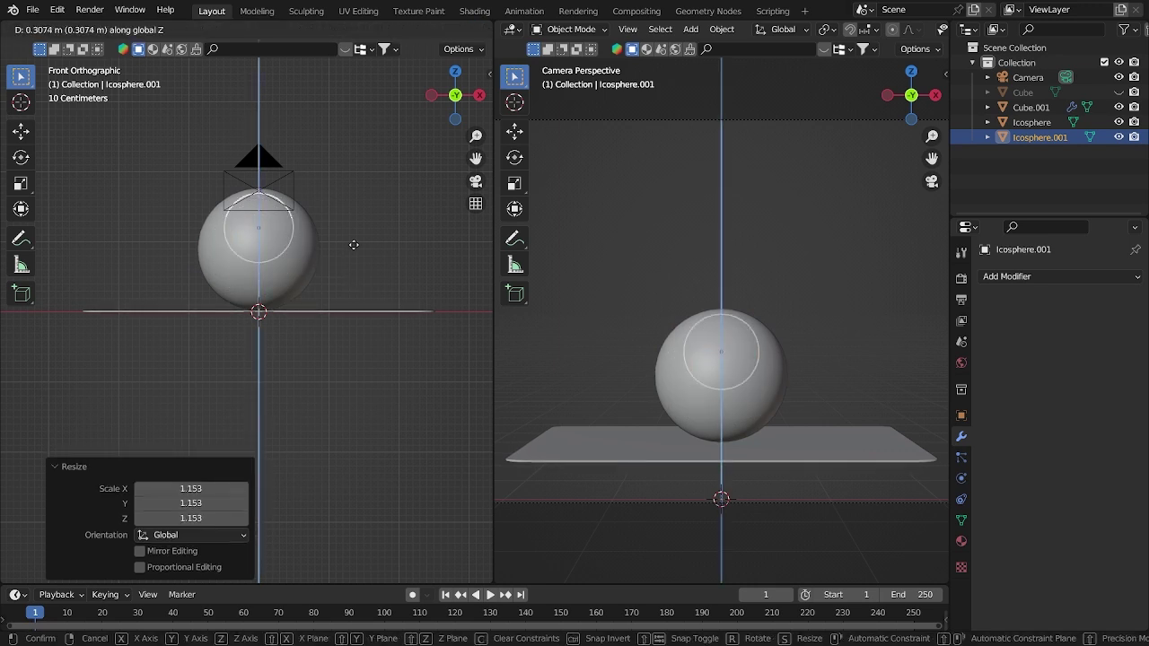
click(366, 191)
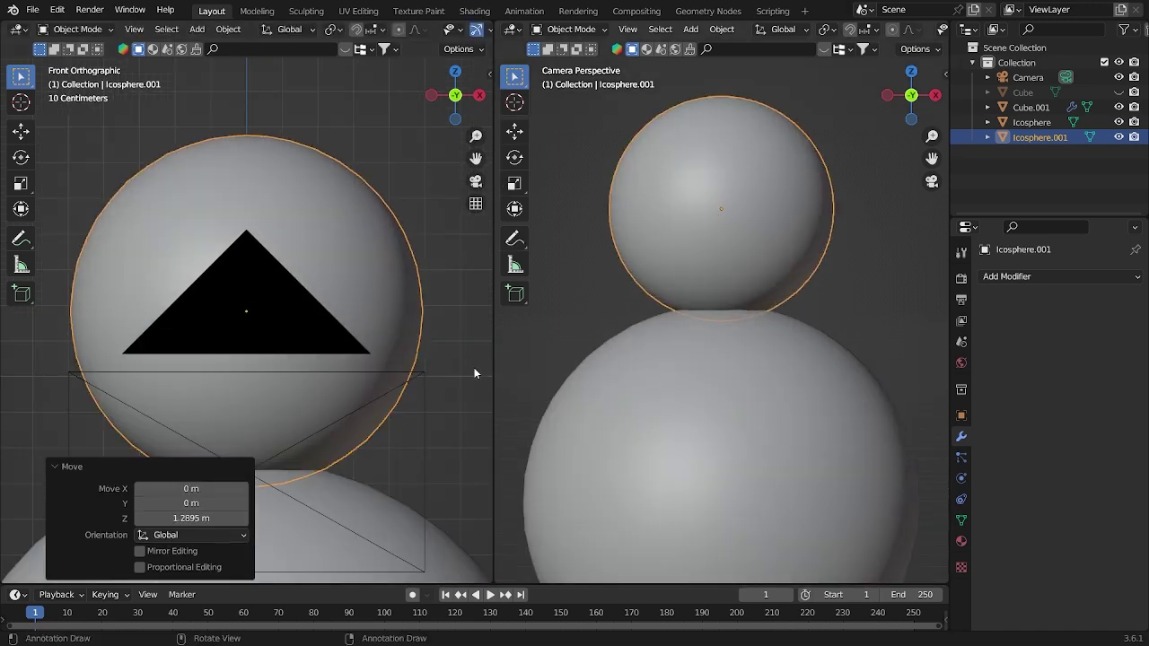
scroll(467, 367, up, 1)
scroll(461, 368, down, 2)
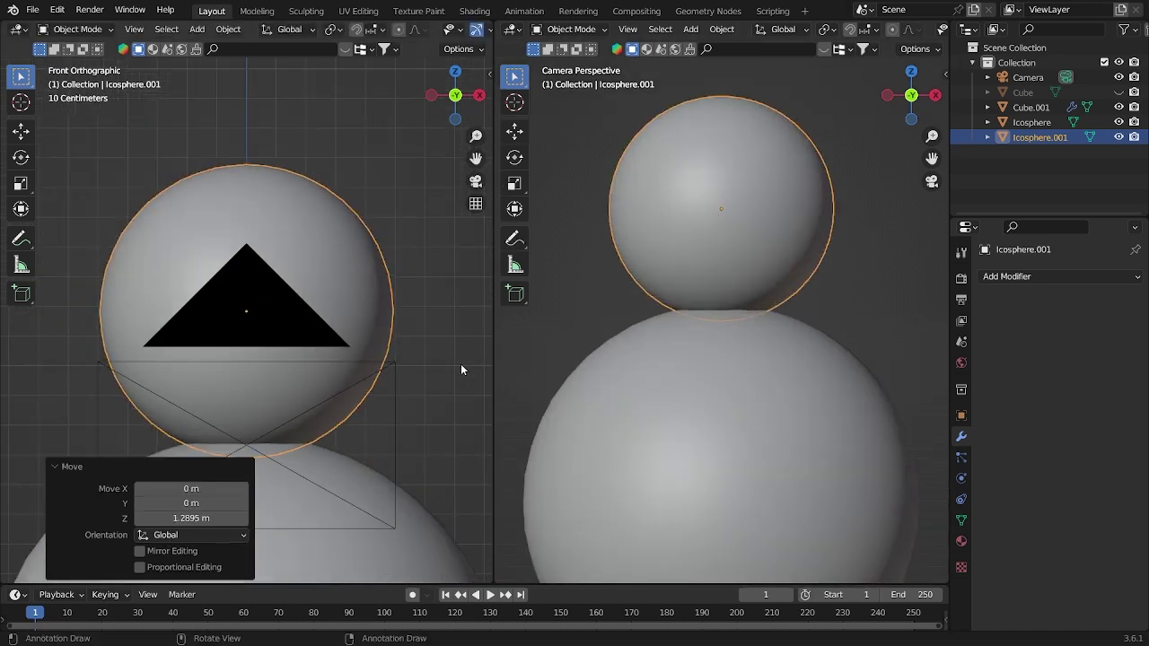
key(g)
key(z)
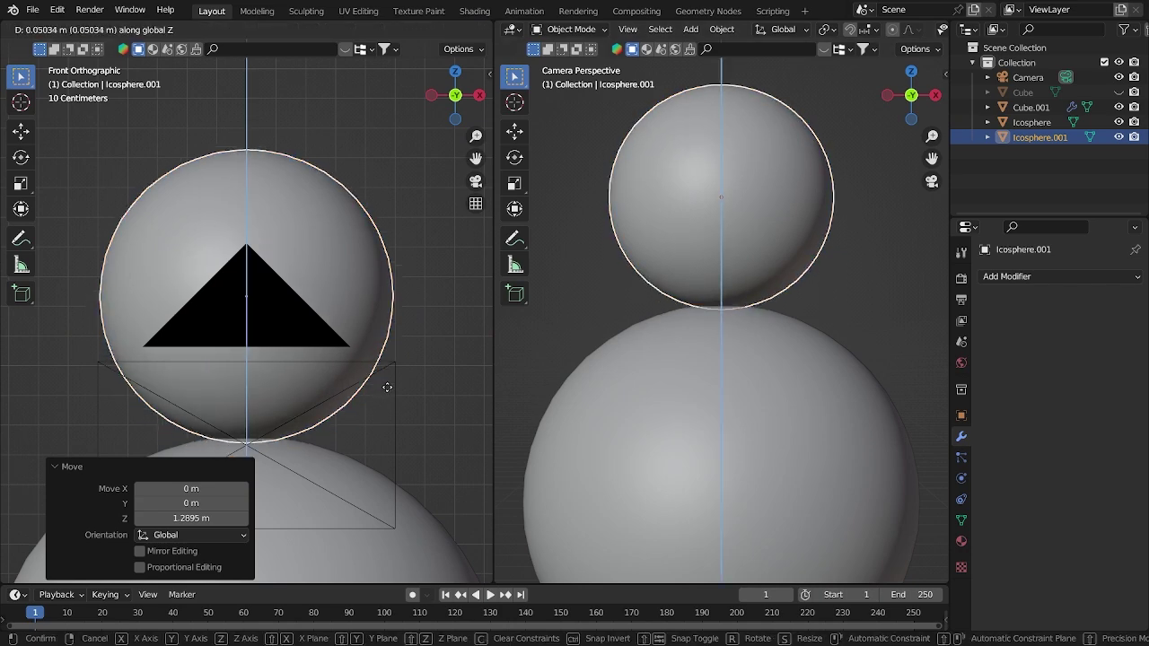
click(391, 381)
click(405, 405)
- Add a torus with 60 major and 60 minor segments, a 2.6 m major radius and a 0.03 m minor radius
scroll(377, 364, down, 5)
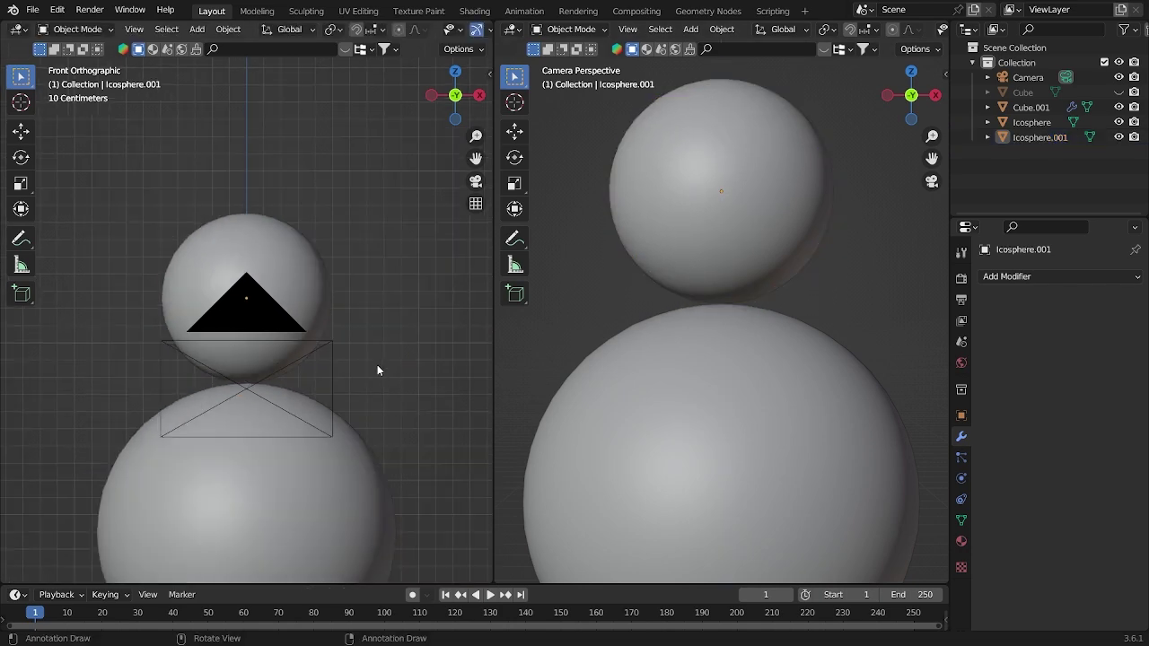
key(shift+a)
mouse_move(337, 230)
click(410, 332)
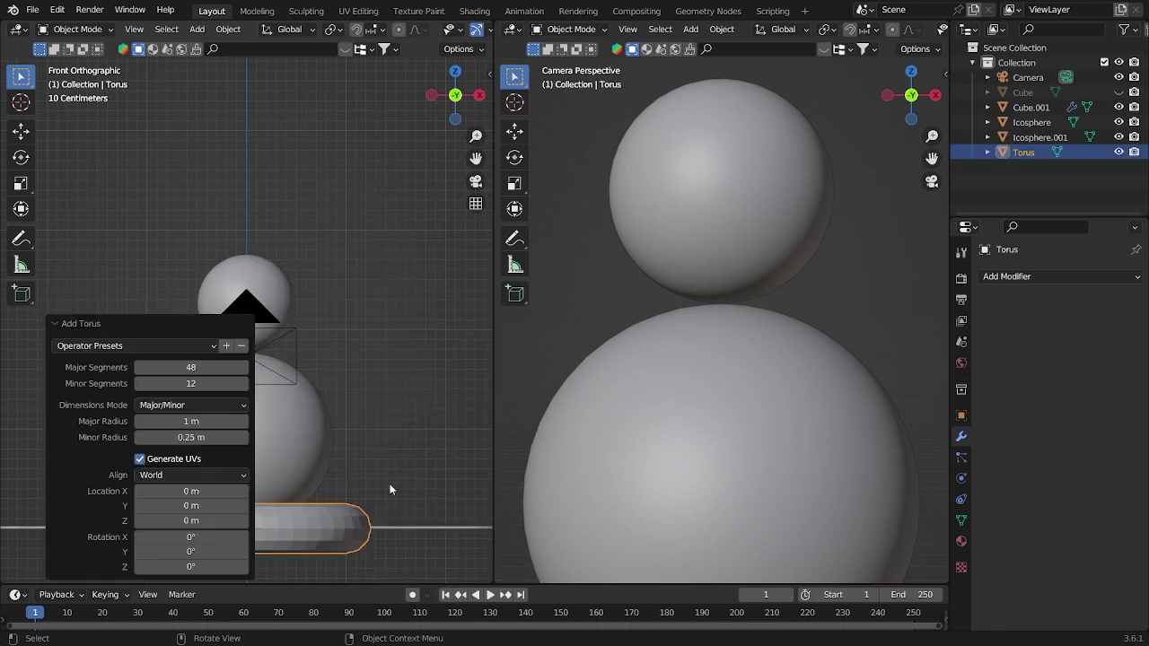
key(KP_7)
key(grave)
click(412, 382)
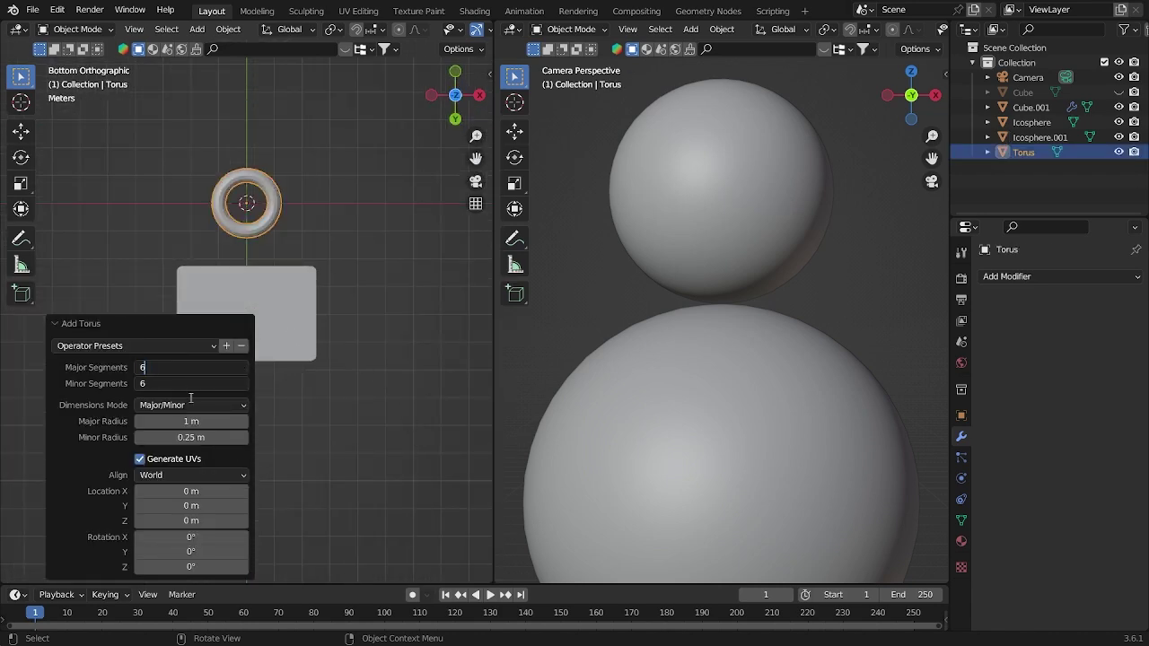
drag(183, 421, 153, 442)
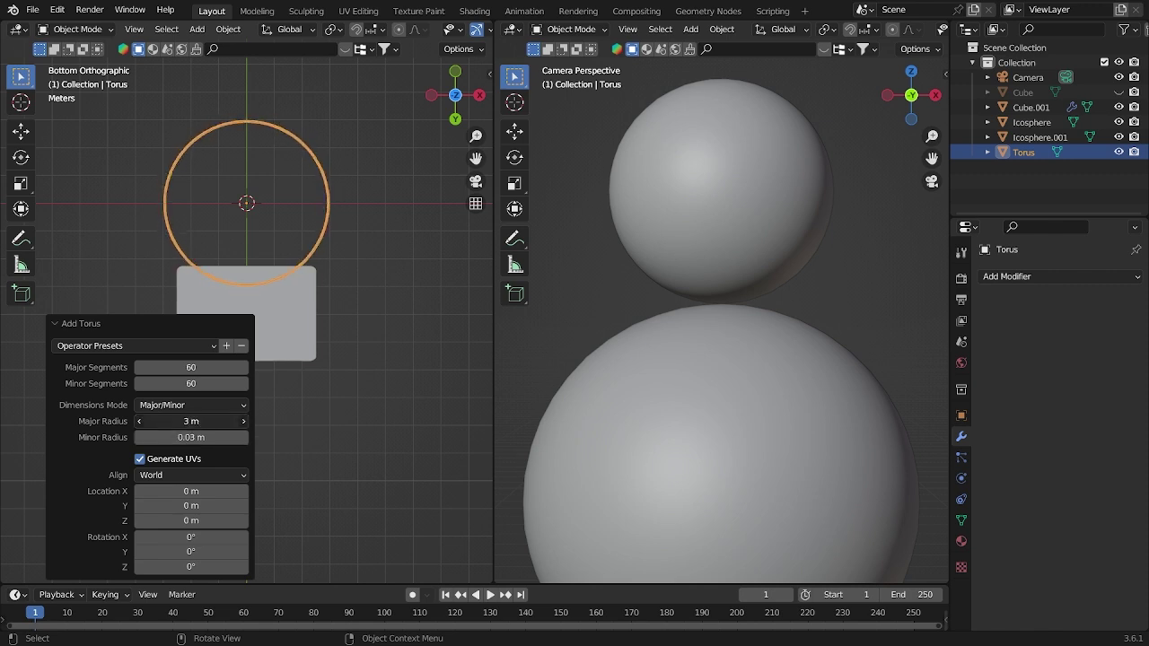
drag(191, 421, 171, 421)
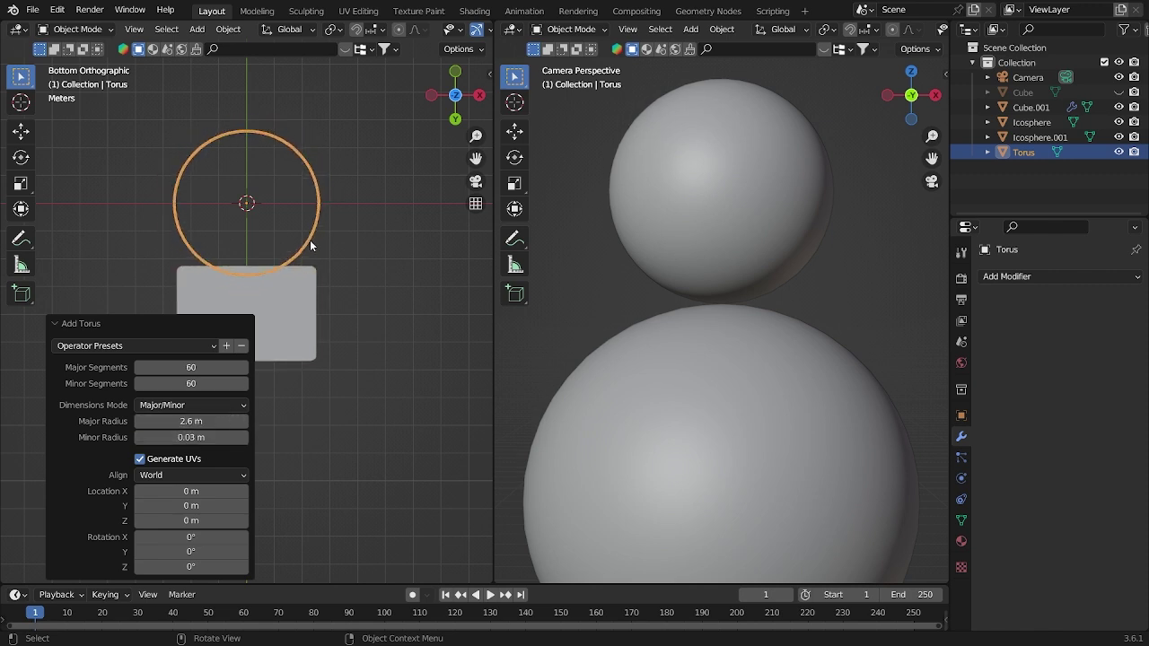
- Tilt the torus by about -57.4° in front view
scroll(311, 235, up, 5)
key(grave)
scroll(358, 282, down, 5)
key(grave)
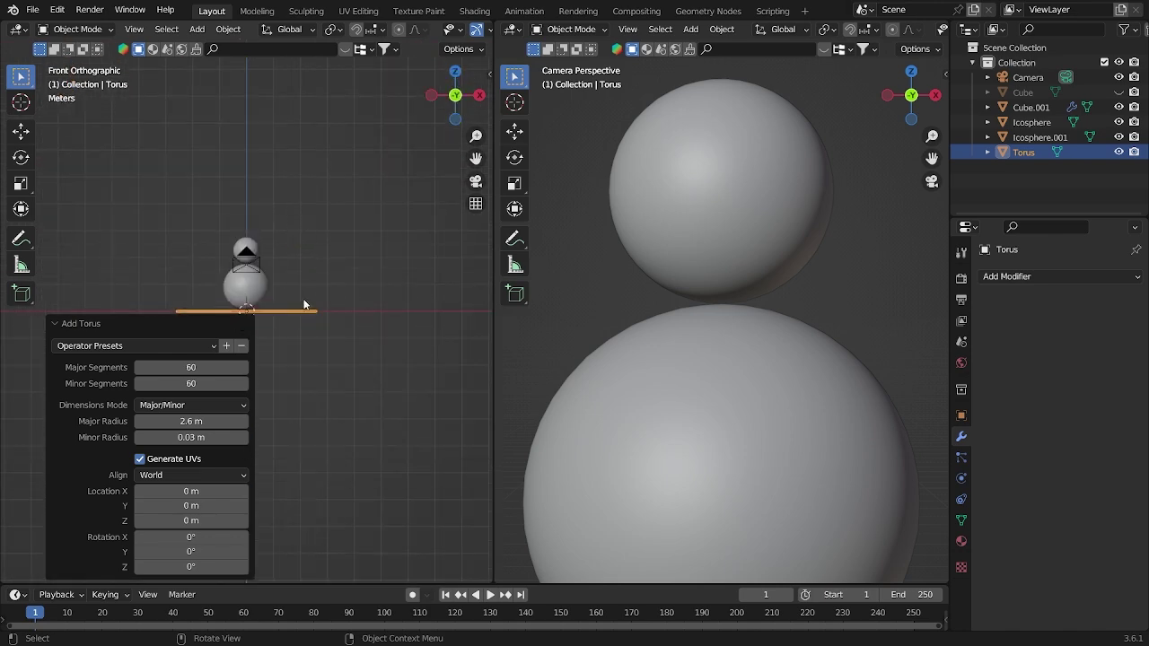
scroll(349, 340, up, 3)
key(r)
click(349, 351)
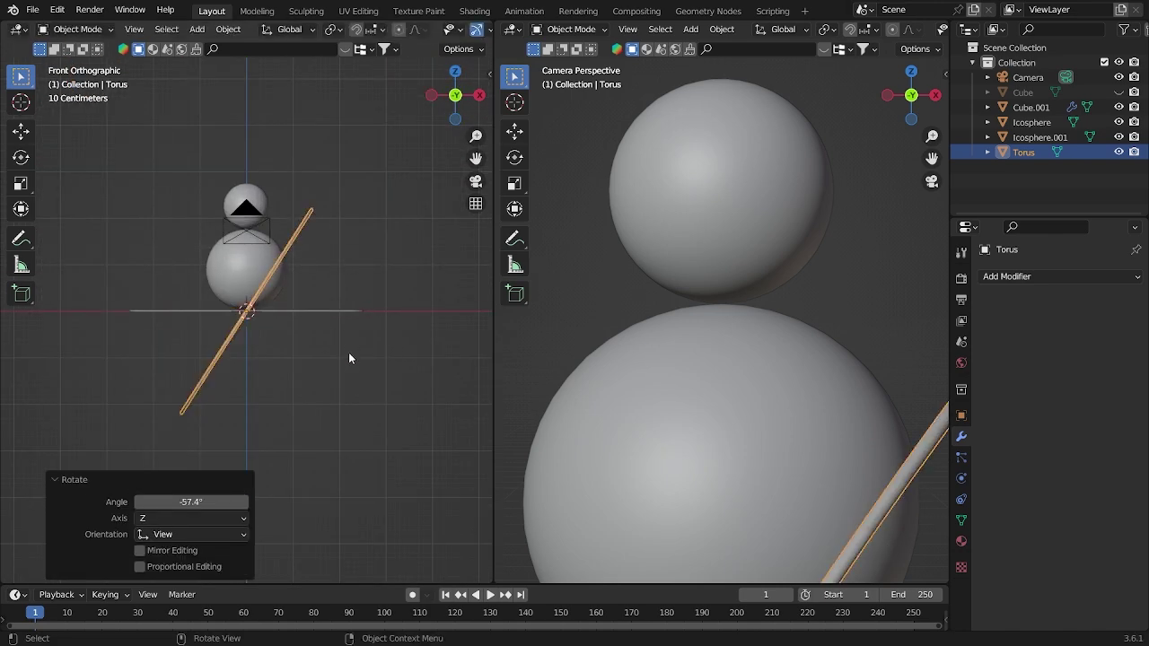
- Move the torus about 2.25 m up and about 3.87 m along the Y axis so it surrounds the spheres
scroll(300, 417, up, 4)
key(g)
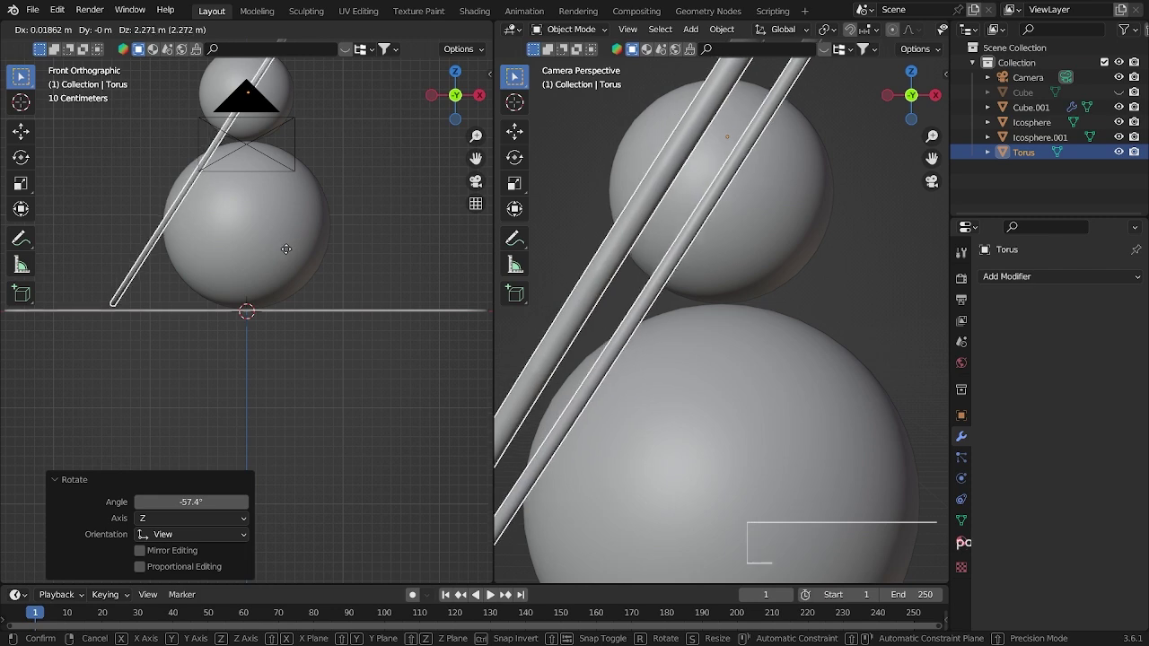
click(286, 248)
middle_drag(285, 247, 341, 144)
key(KP_7)
key(g)
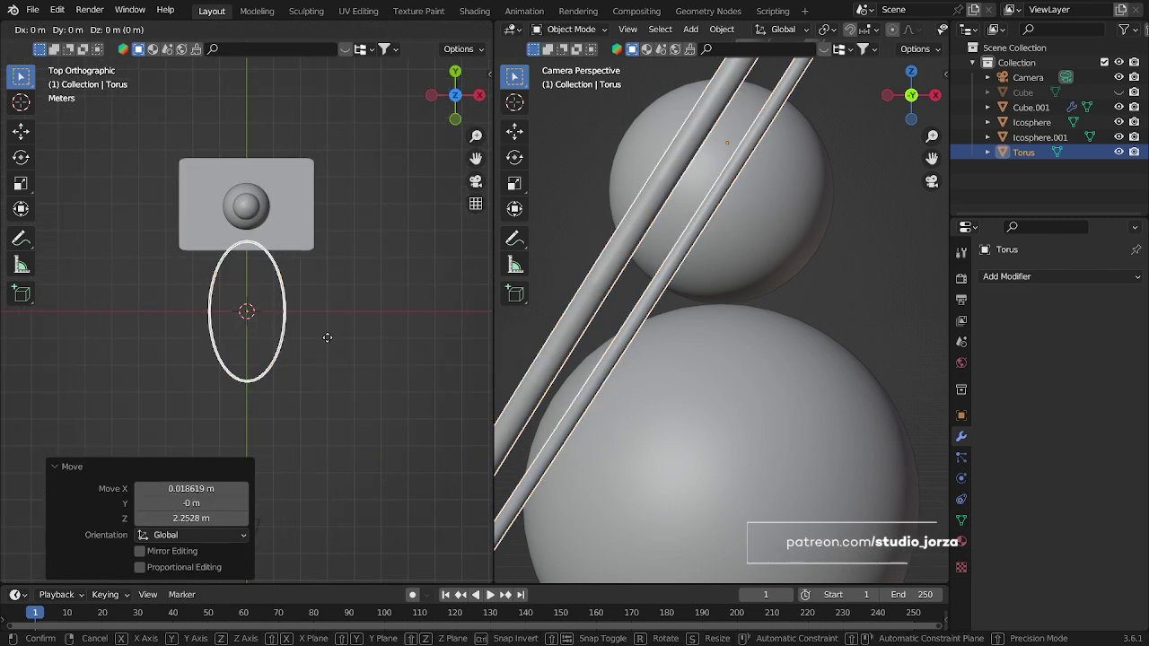
key(y)
click(337, 224)
middle_drag(337, 225, 420, 350)
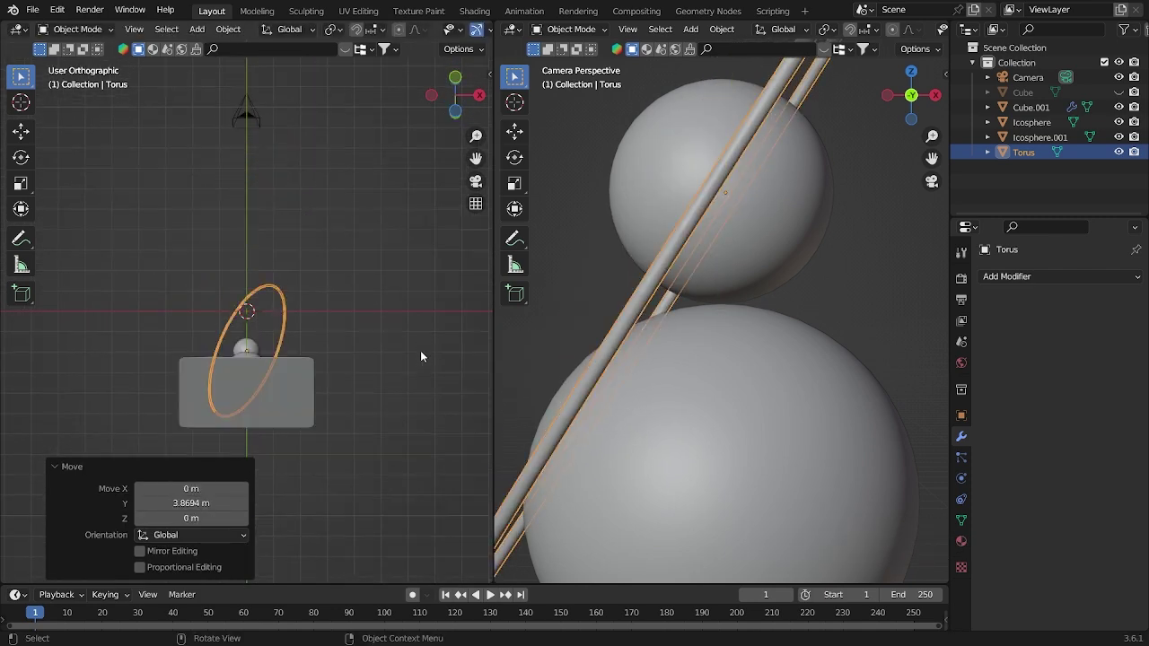
- Rotate the torus by about -37.1° in top view
scroll(420, 350, down, 4)
key(ctrl+KP_7)
key(grave)
click(378, 137)
key(r)
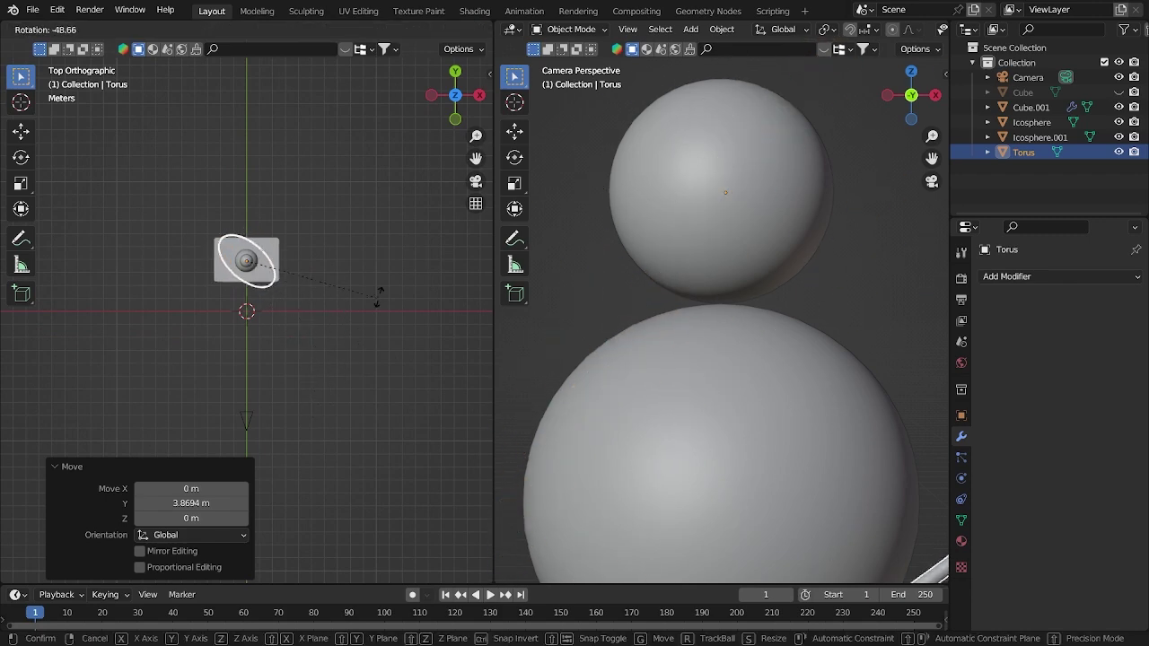
click(349, 311)
- Scale the torus down to about two thirds of its size
scroll(820, 347, down, 5)
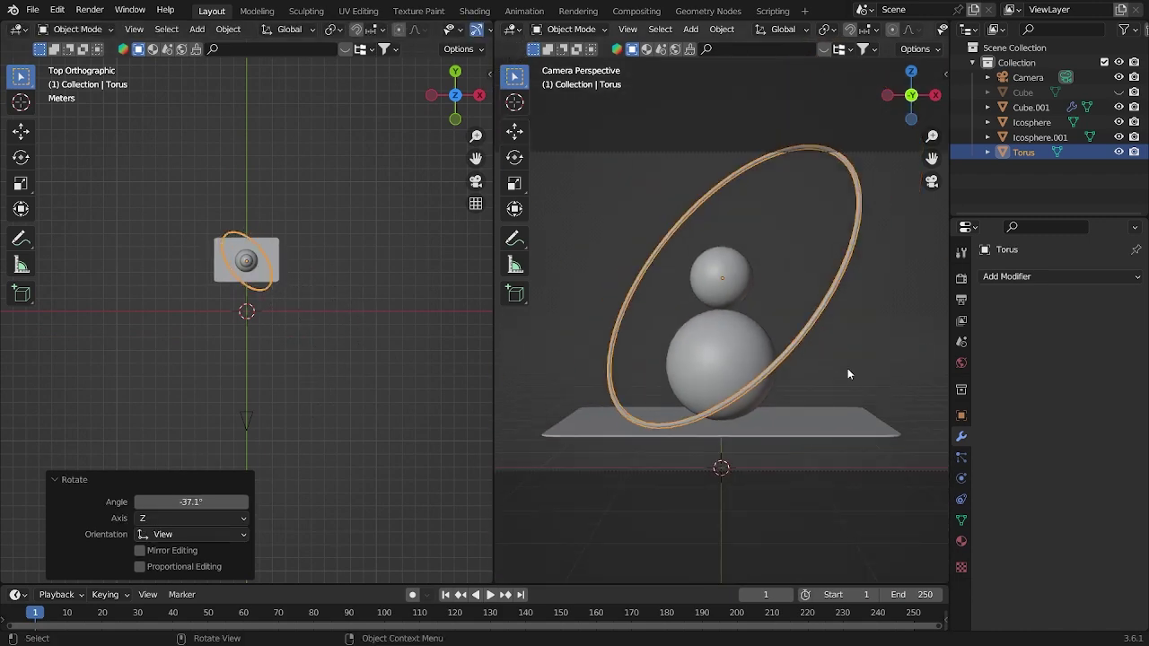
key(s)
click(792, 350)
- Lower the torus about 0.72 m along the Z axis, deselect it and save the file
key(grave)
click(203, 171)
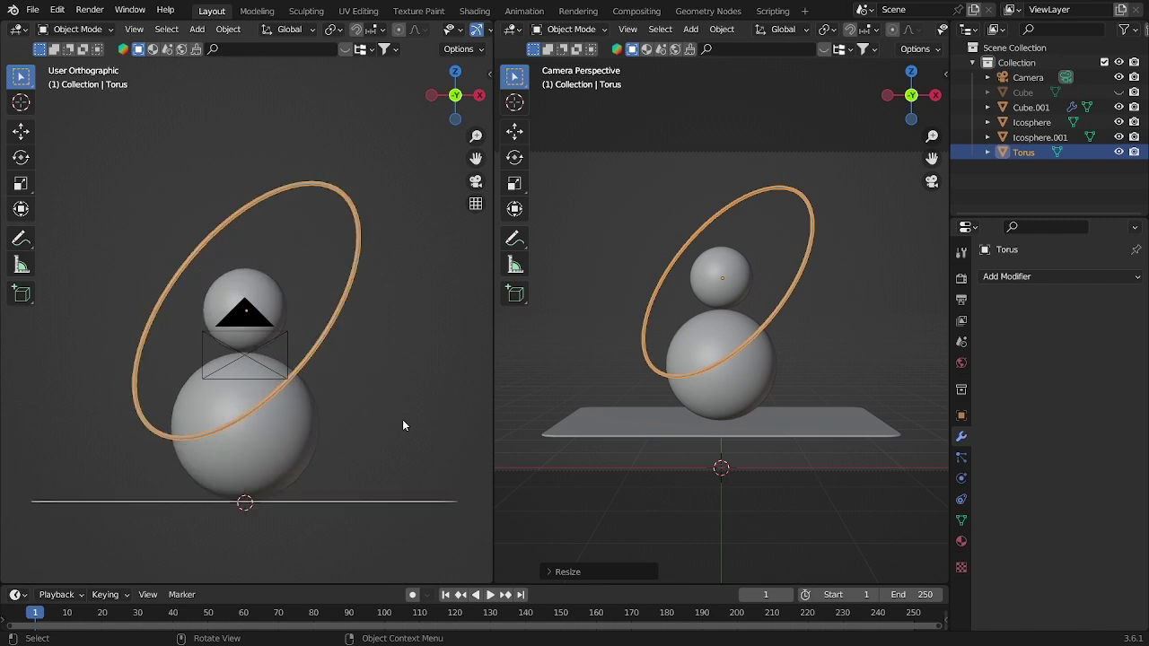
key(g)
key(z)
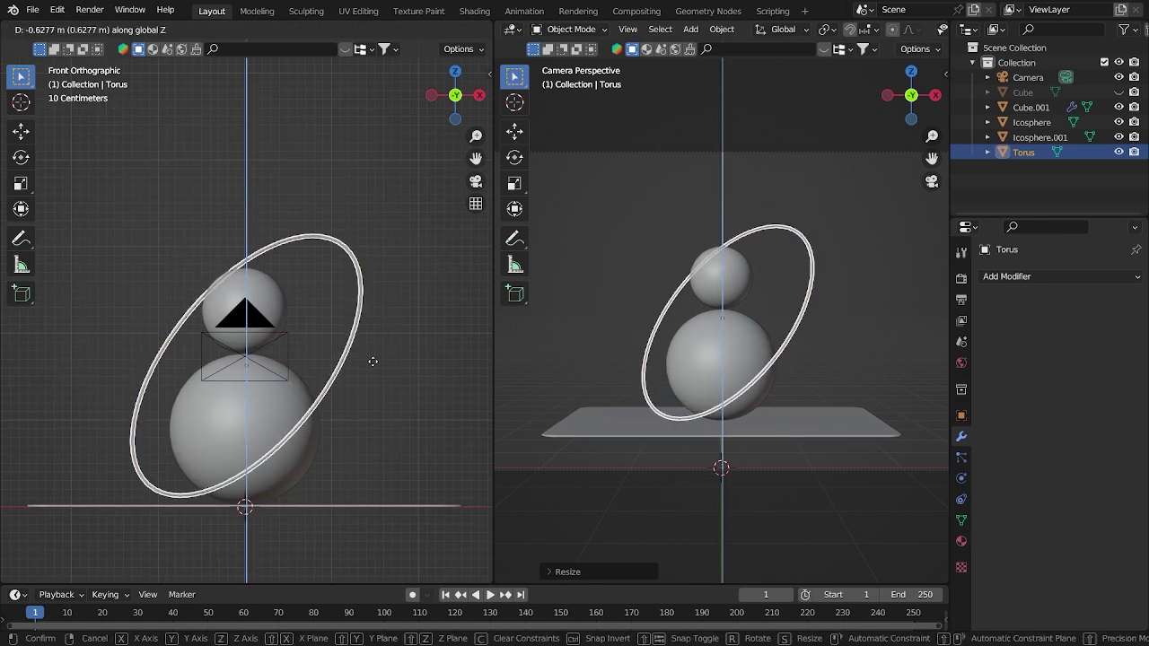
click(395, 373)
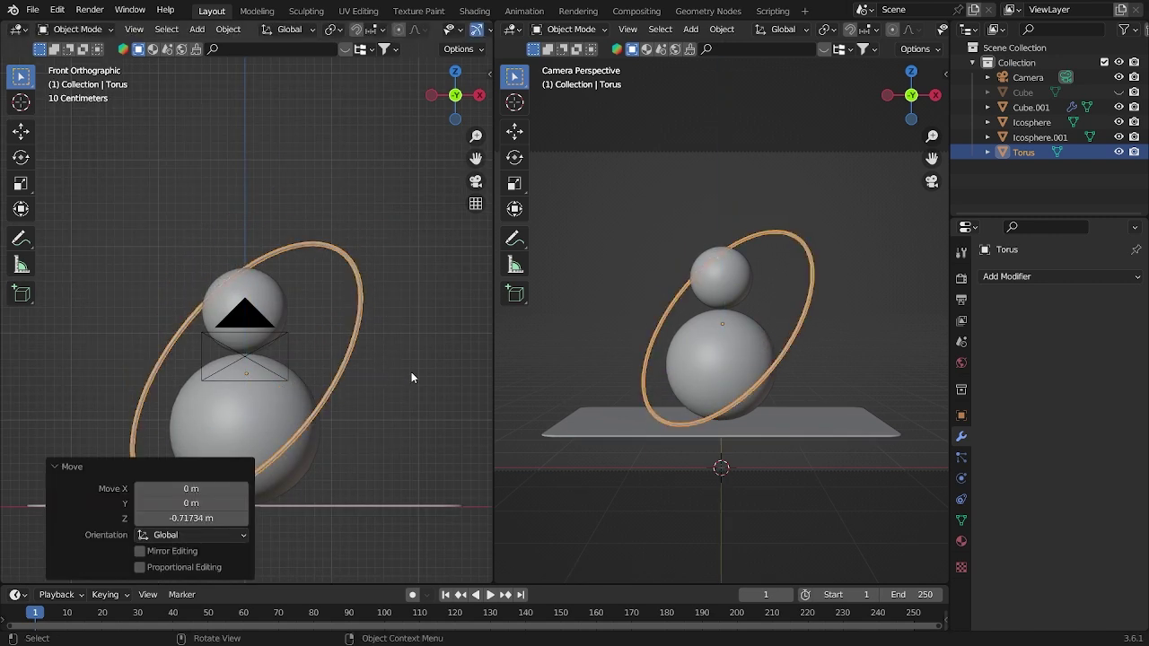
click(411, 372)
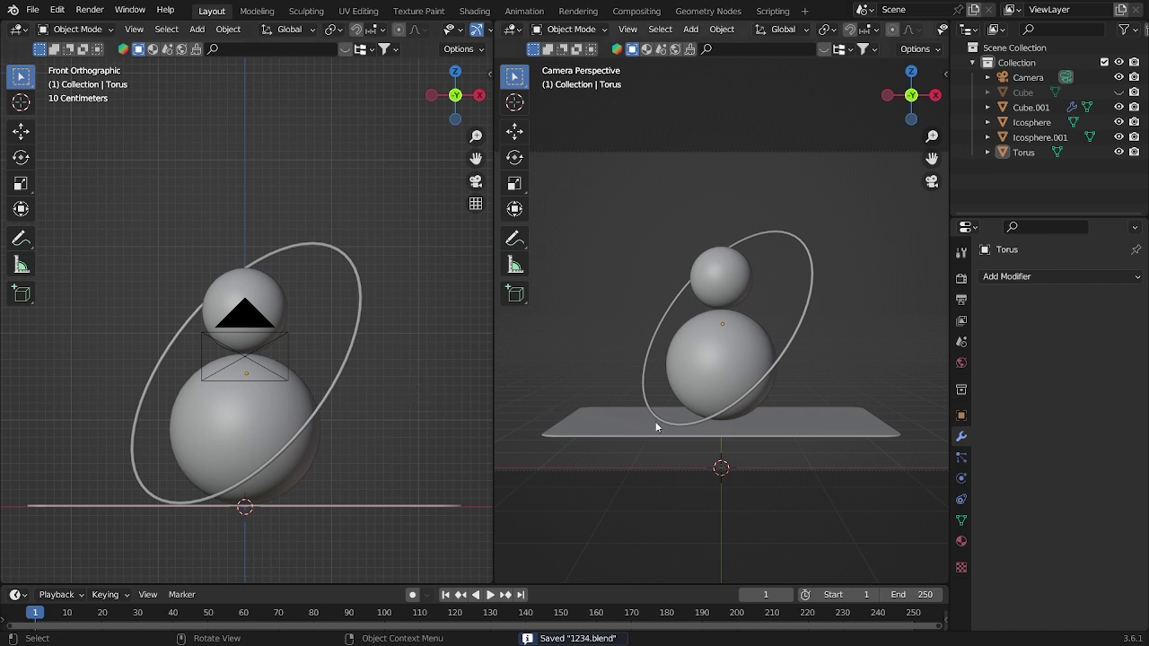
- Move the camera about 2.28 m back along the negative Y axis in top view
scroll(690, 392, down, 3)
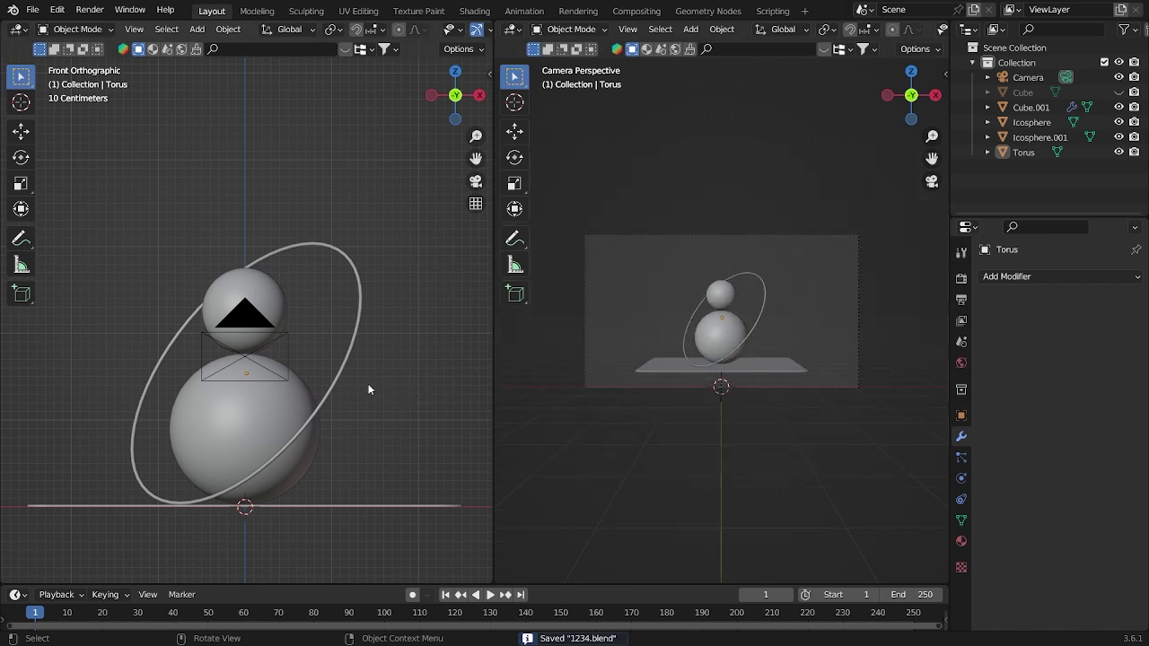
scroll(271, 316, down, 4)
click(269, 315)
middle_drag(290, 351, 359, 395)
key(grave)
click(421, 264)
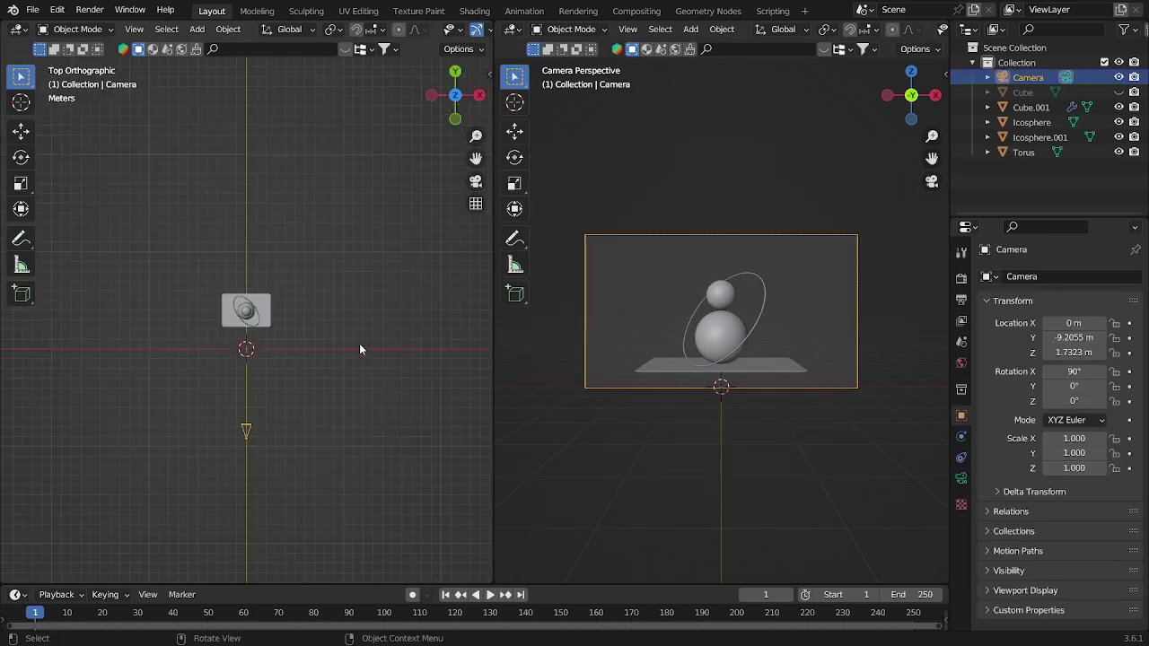
key(g)
key(y)
click(360, 366)
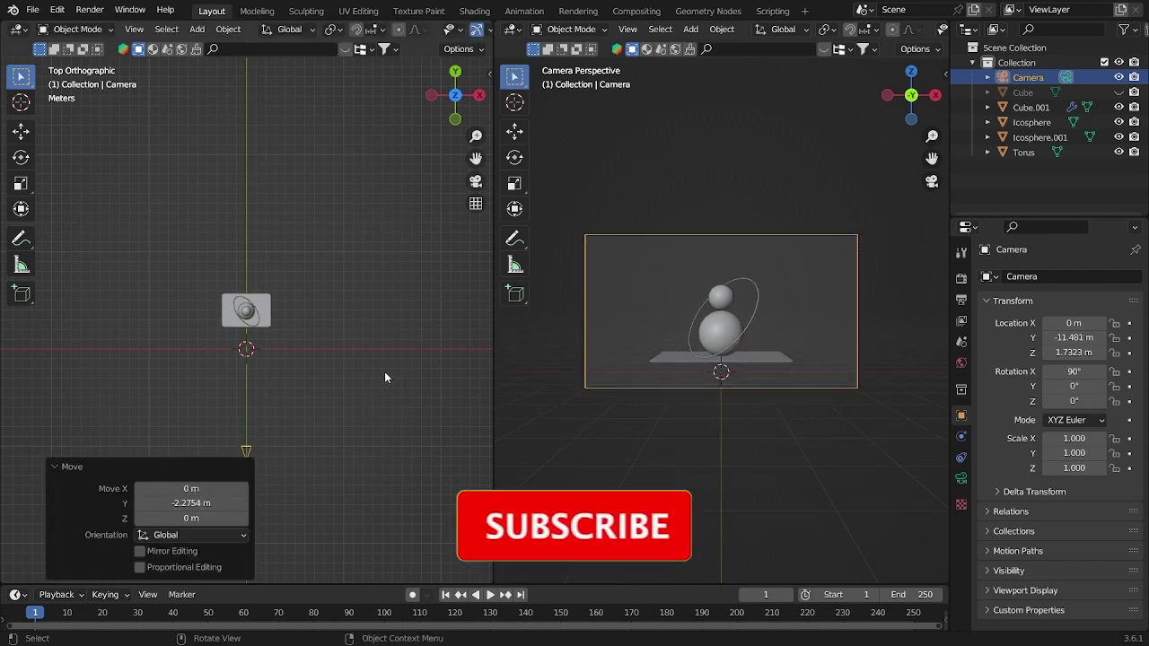
- Unhide the room cube and select the faces of its front wall, behind the camera, for mesh editing
click(1119, 93)
middle_drag(264, 331, 318, 313)
click(301, 270)
key(Tab)
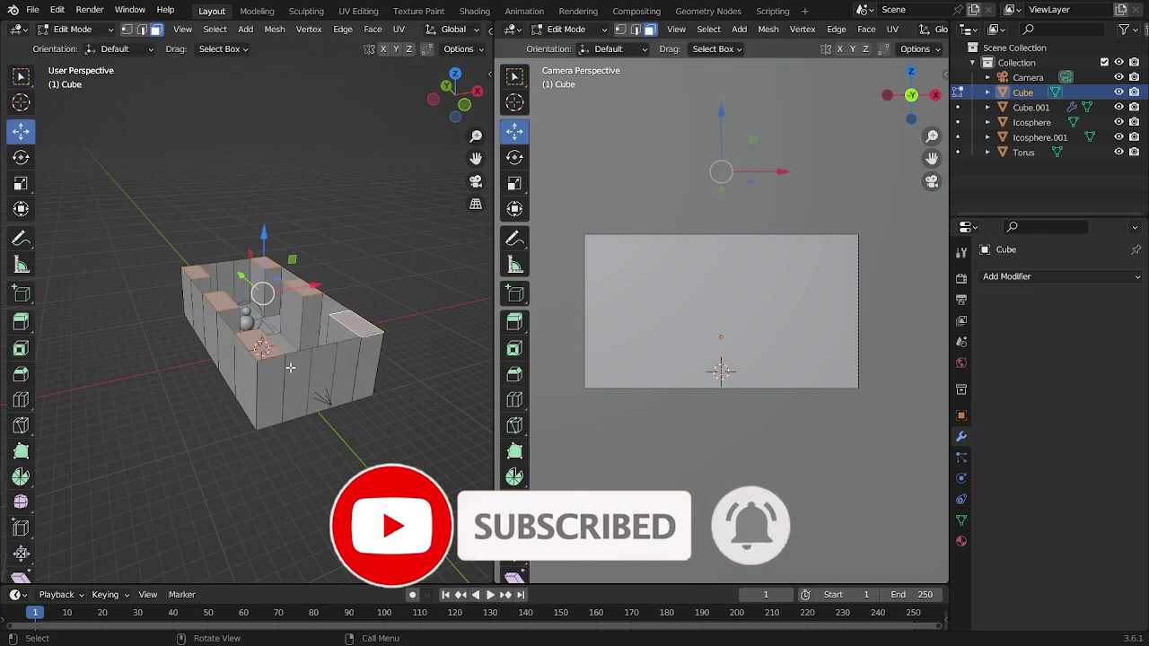
click(278, 370)
shift+click(297, 362)
shift+click(338, 367)
shift+click(362, 369)
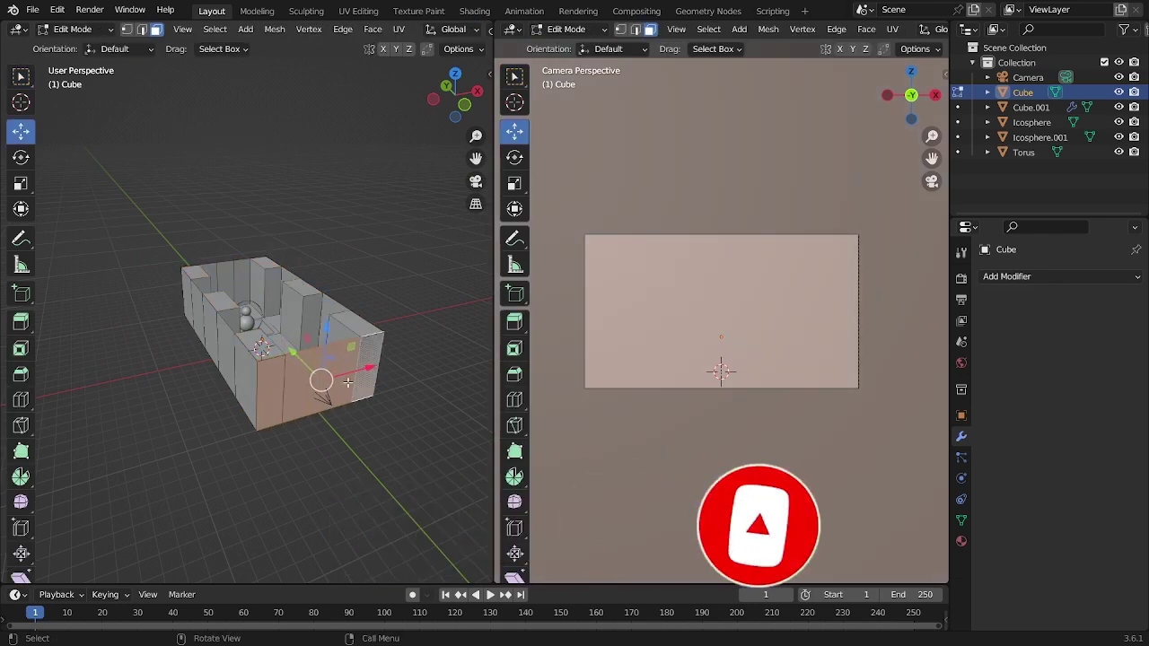
- Try to move the front wall faces about 3.45 m along the negative Y axis in perspective view
key(g)
key(y)
click(319, 398)
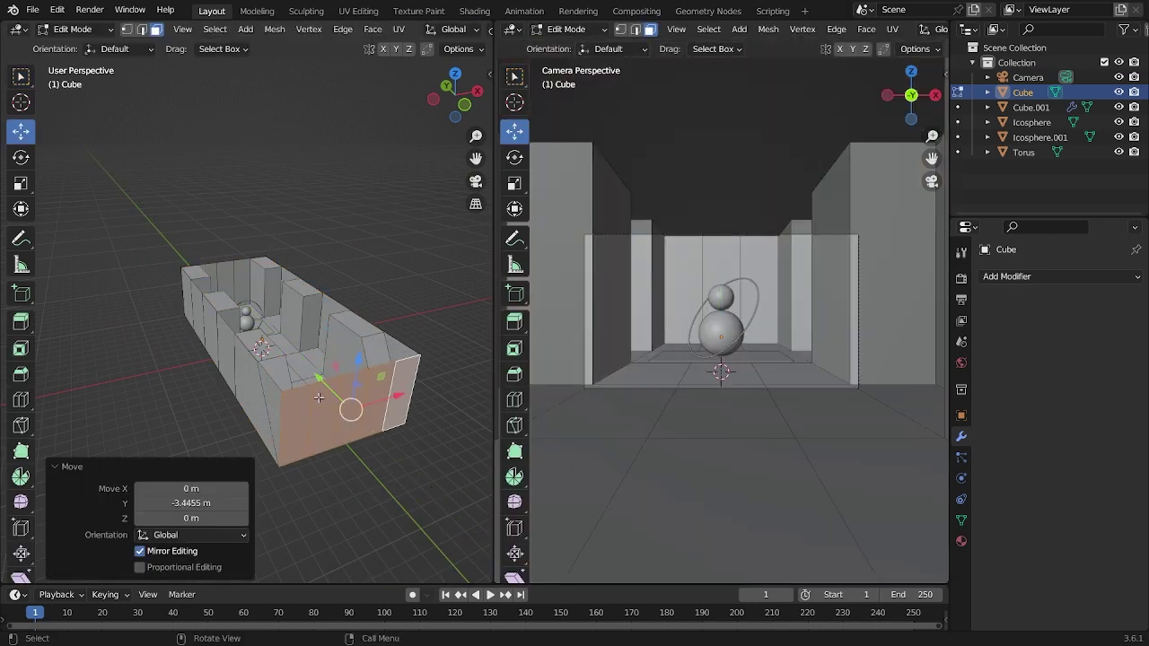
key(Tab)
key(ctrl+z)
key(ctrl+z)
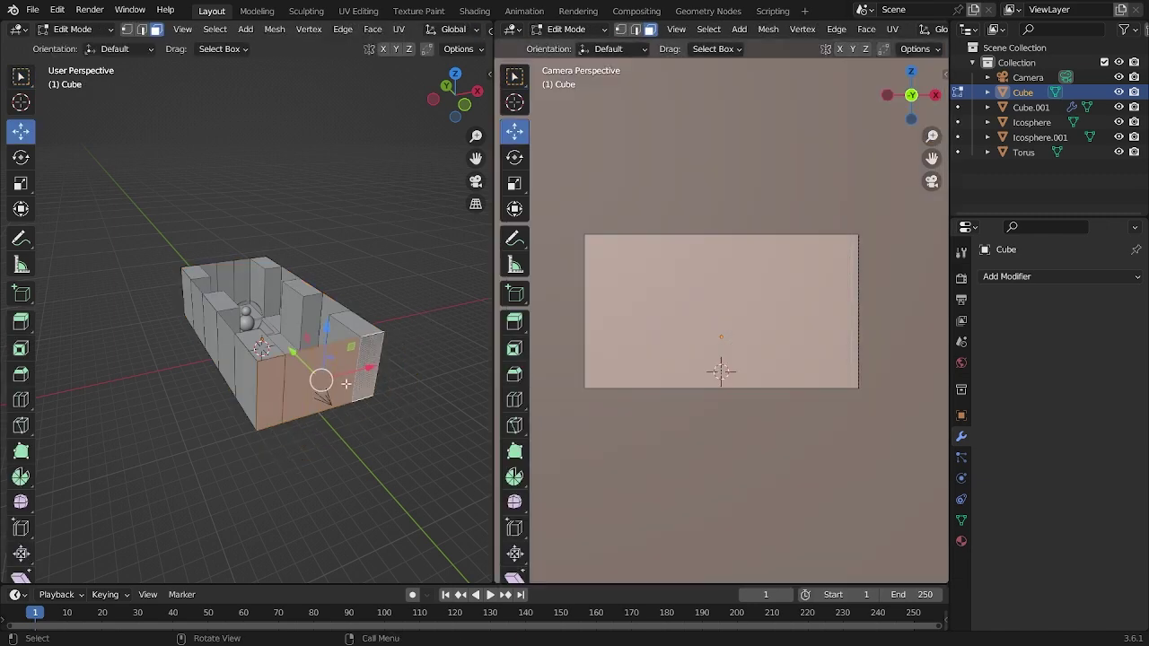
- Move the room's front wall faces outward along the negative Y axis in top view, behind the camera
middle_drag(345, 384, 322, 351)
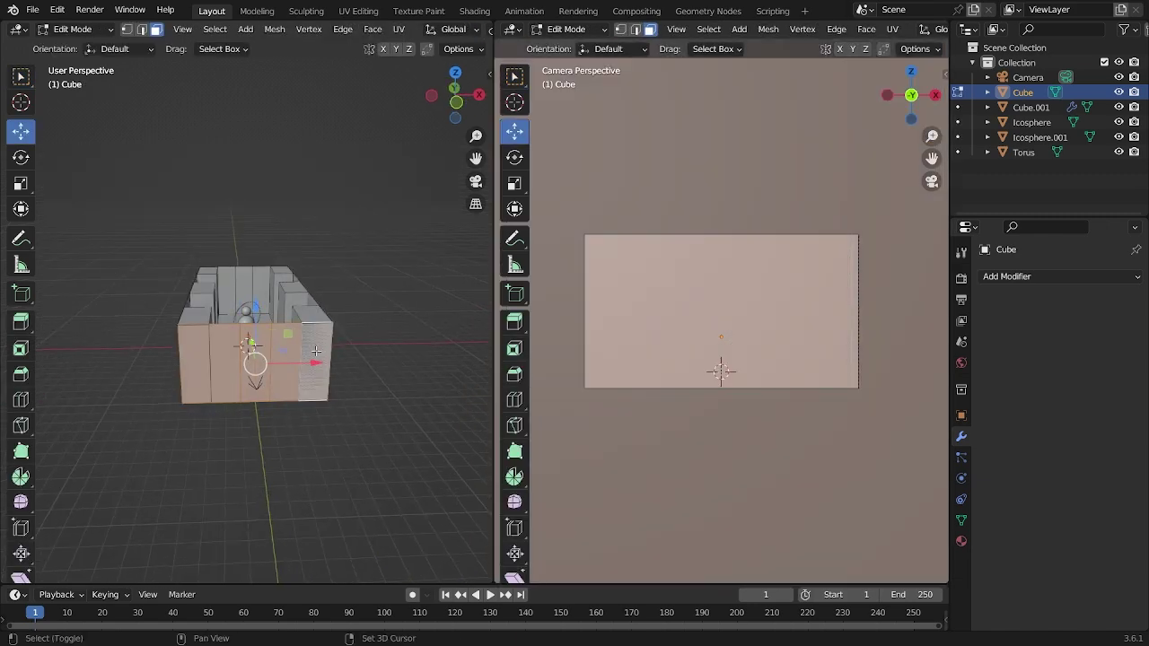
middle_drag(238, 342, 347, 349)
key(KP_7)
drag(245, 388, 248, 411)
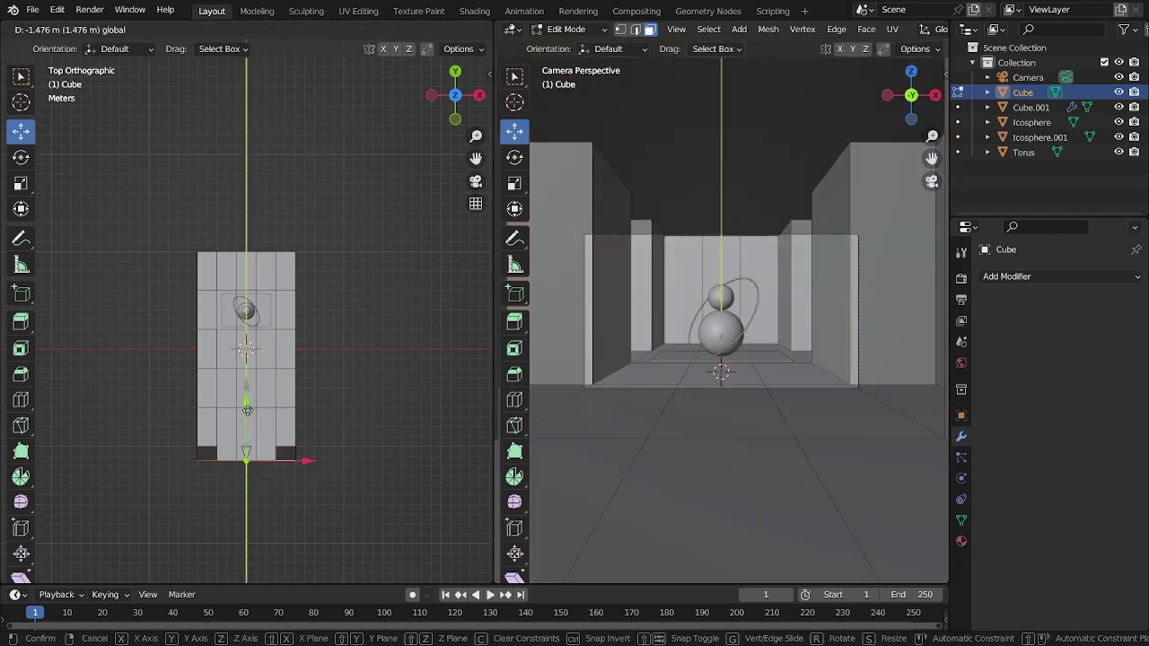
click(248, 423)
- Move the selected room edges along the negative Y axis toward the front wall, finish mesh editing and save the file
middle_drag(248, 423, 286, 427)
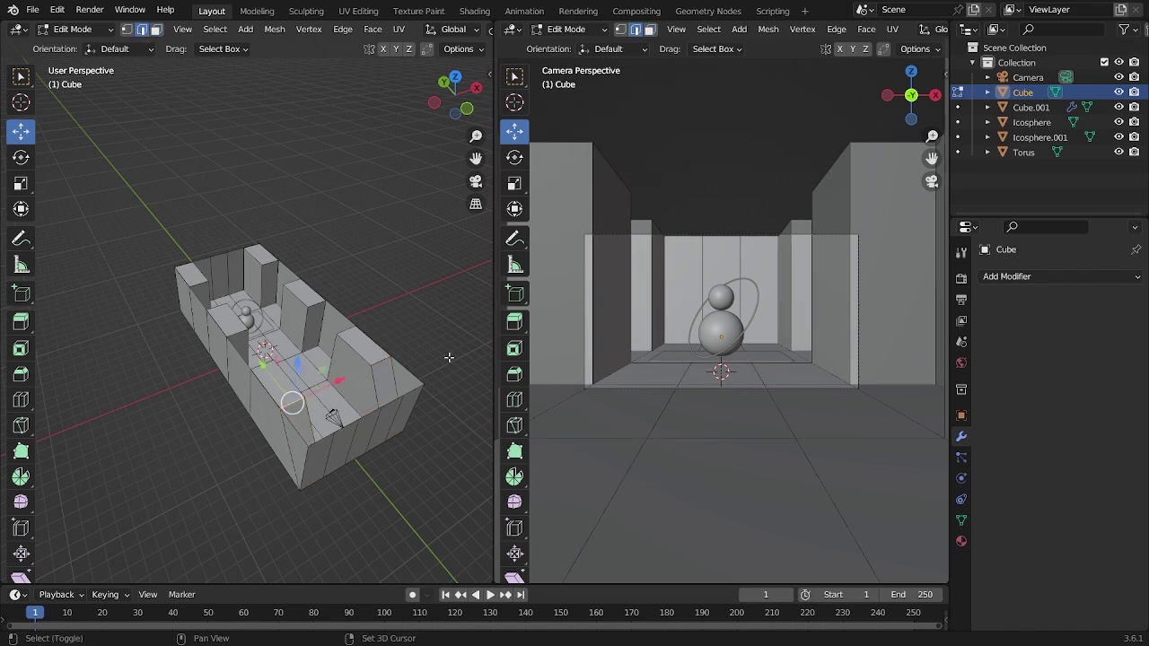
key(g)
key(y)
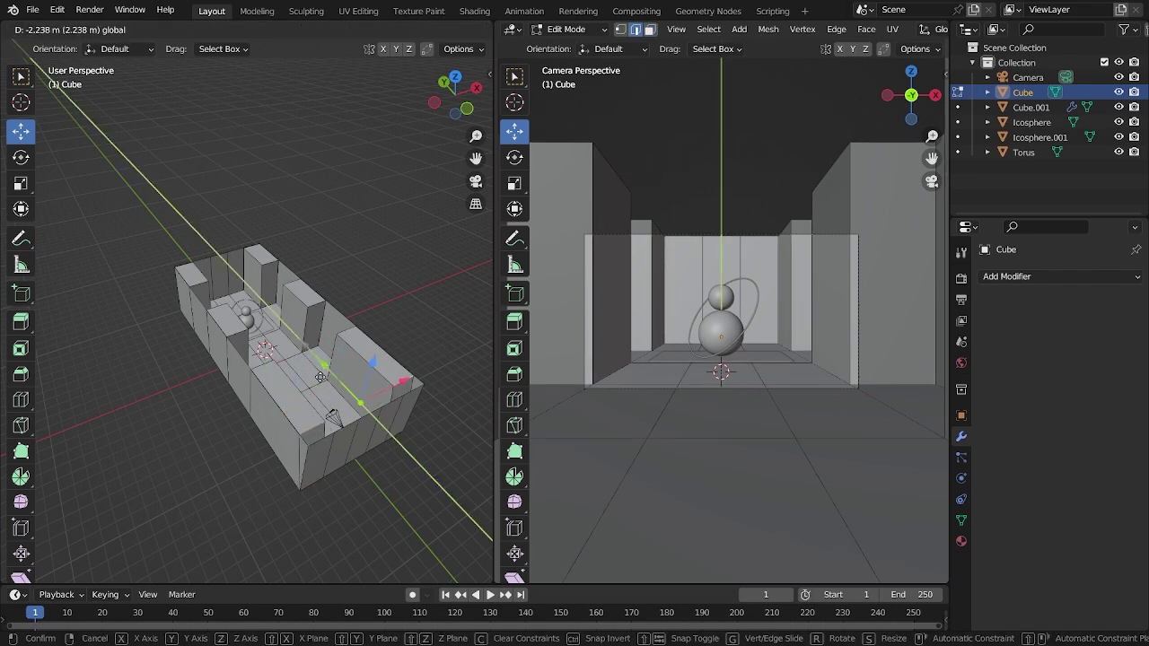
click(326, 385)
key(Tab)
click(406, 261)
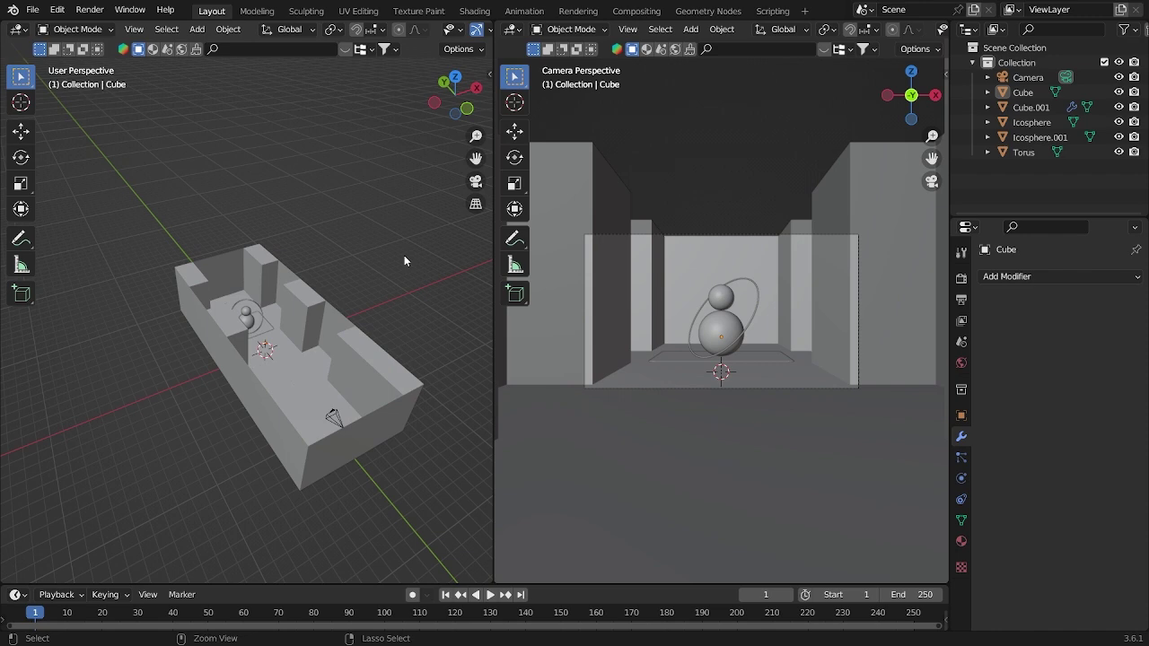
key(ctrl+s)
- Look through the camera and light the world with an Environment Texture using the kloofendal_43d_clear_4k HDR image
key(KP_0)
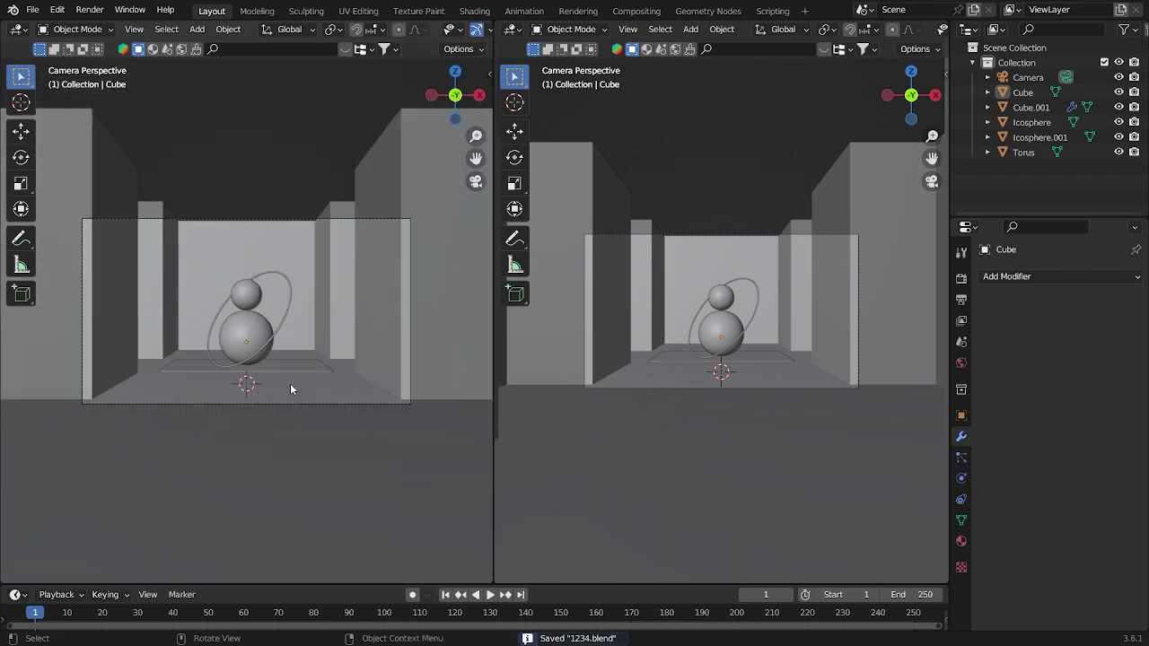
click(961, 364)
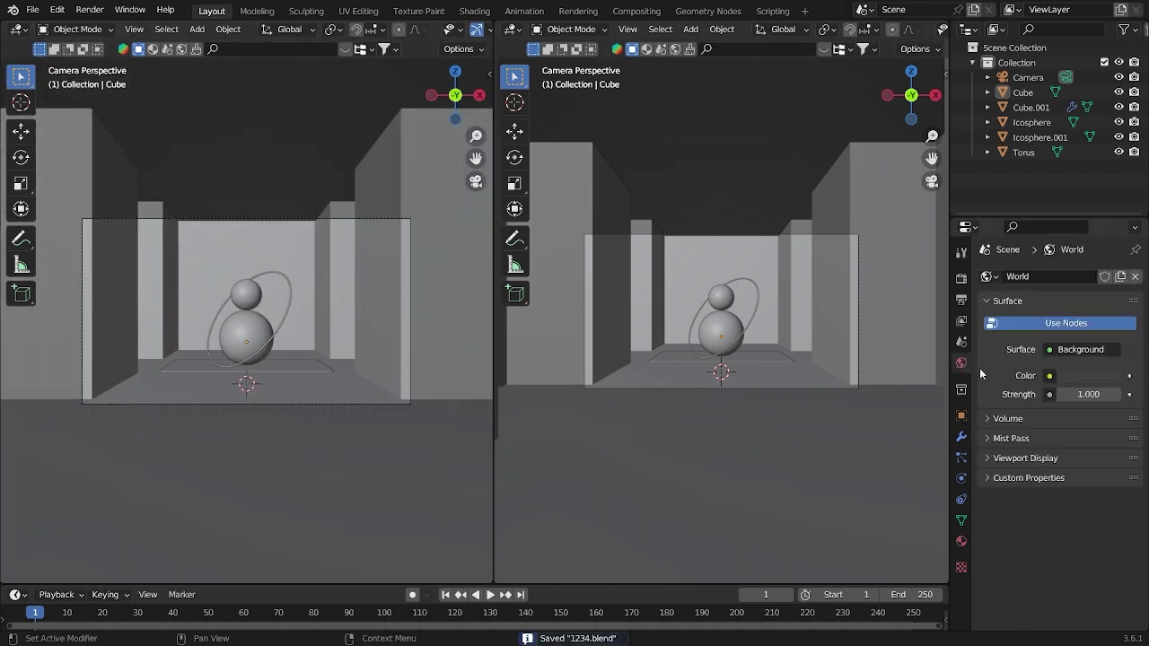
click(1049, 377)
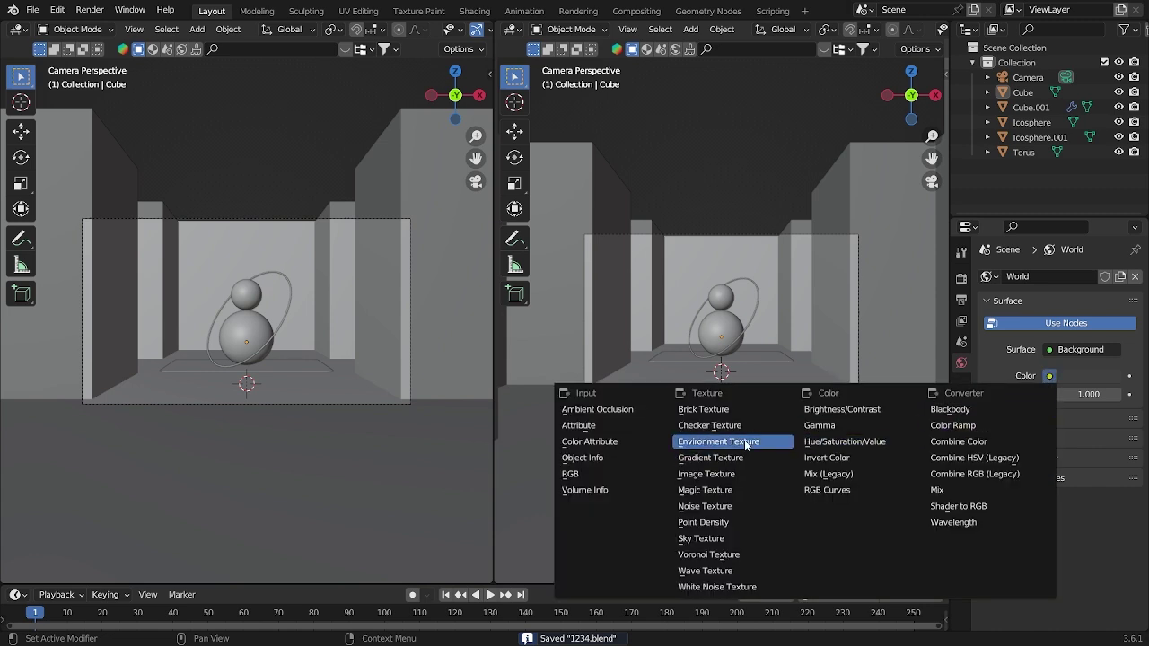
click(745, 440)
click(1064, 413)
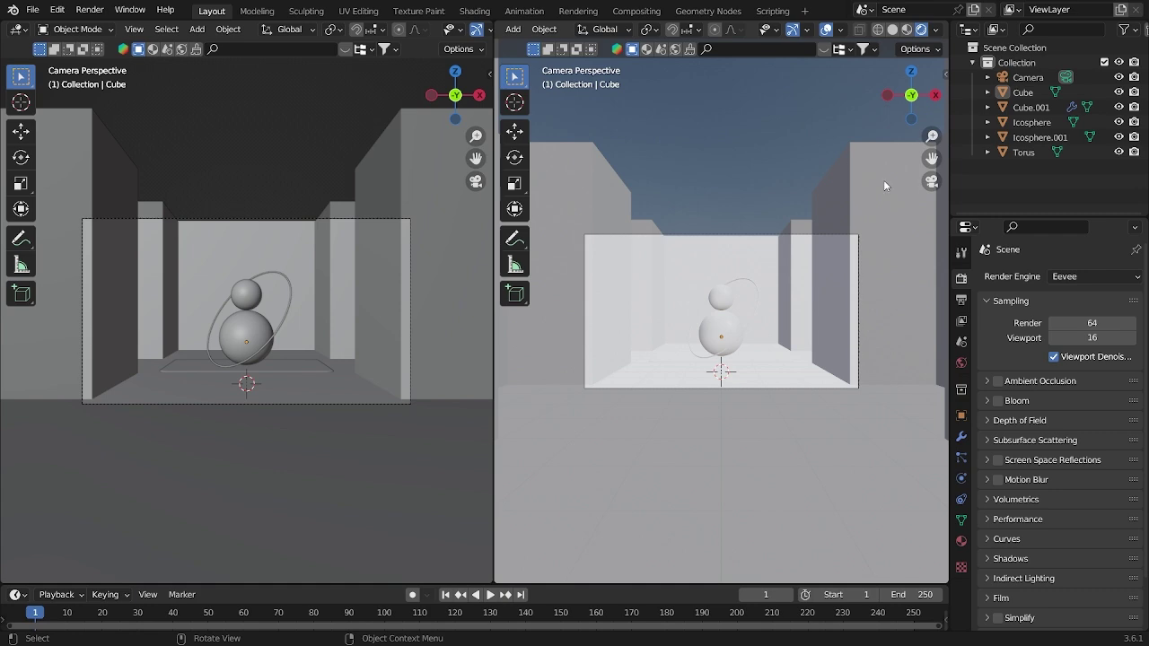
- Set the render engine to Cycles on GPU Compute and limit the viewport to 10 maximum samples
click(1100, 281)
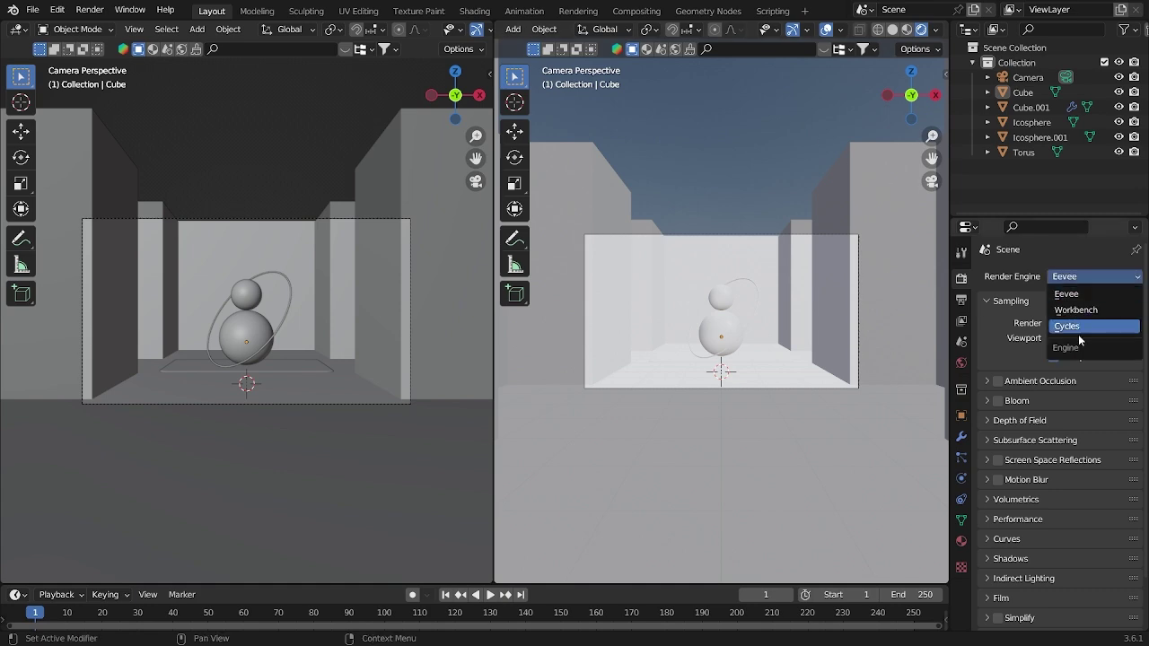
click(1081, 330)
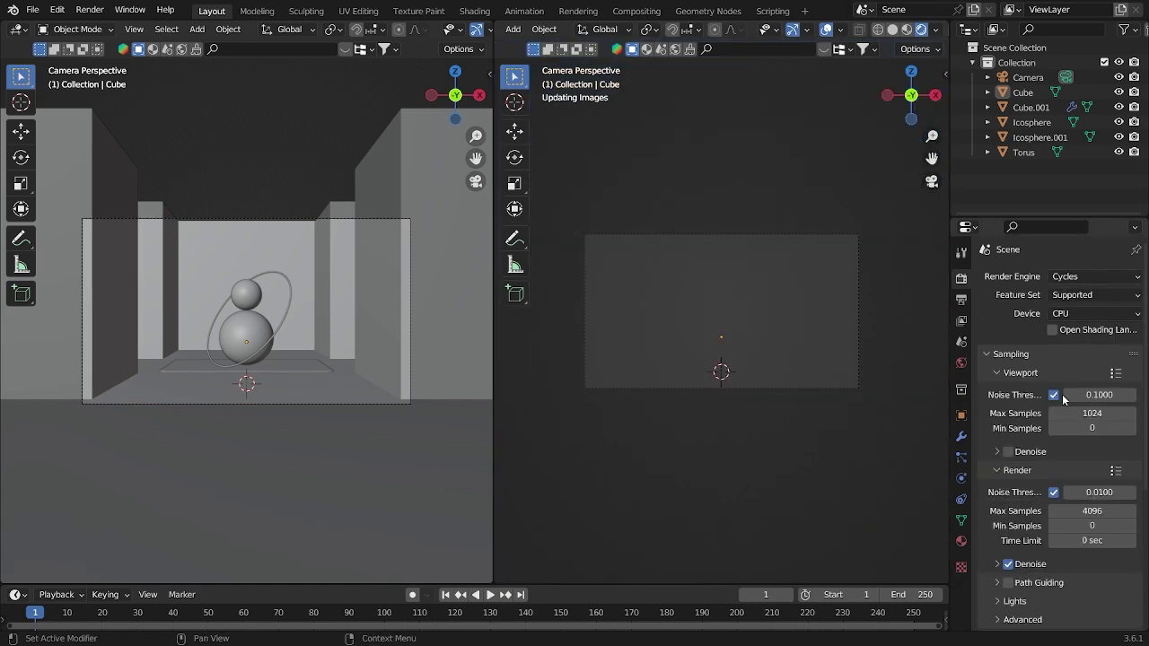
click(1091, 314)
click(1086, 344)
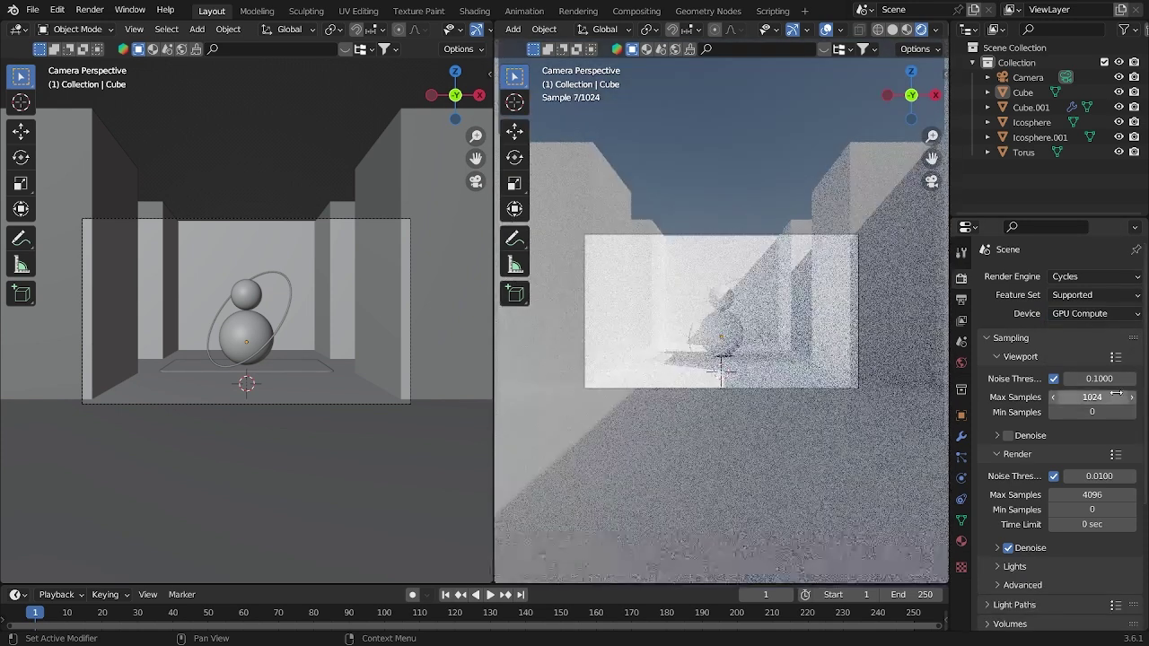
click(1116, 397)
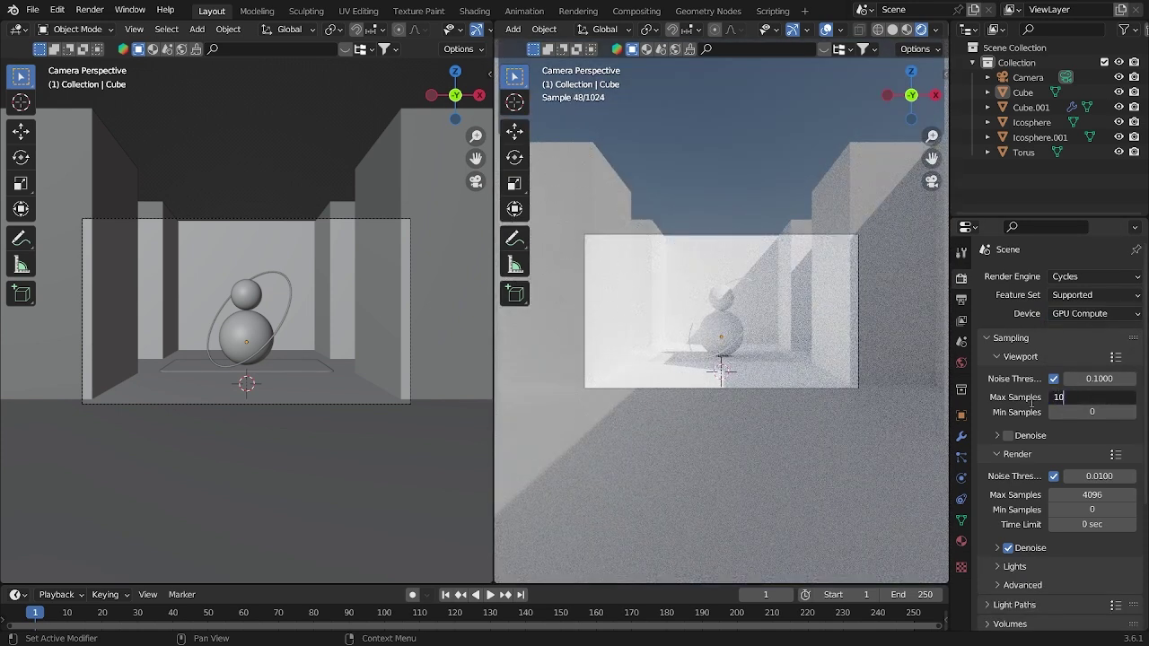
- Split the solid-shaded viewport horizontally, turn the new area into a Shader Editor and collapse its sidebar
scroll(241, 360, down, 4)
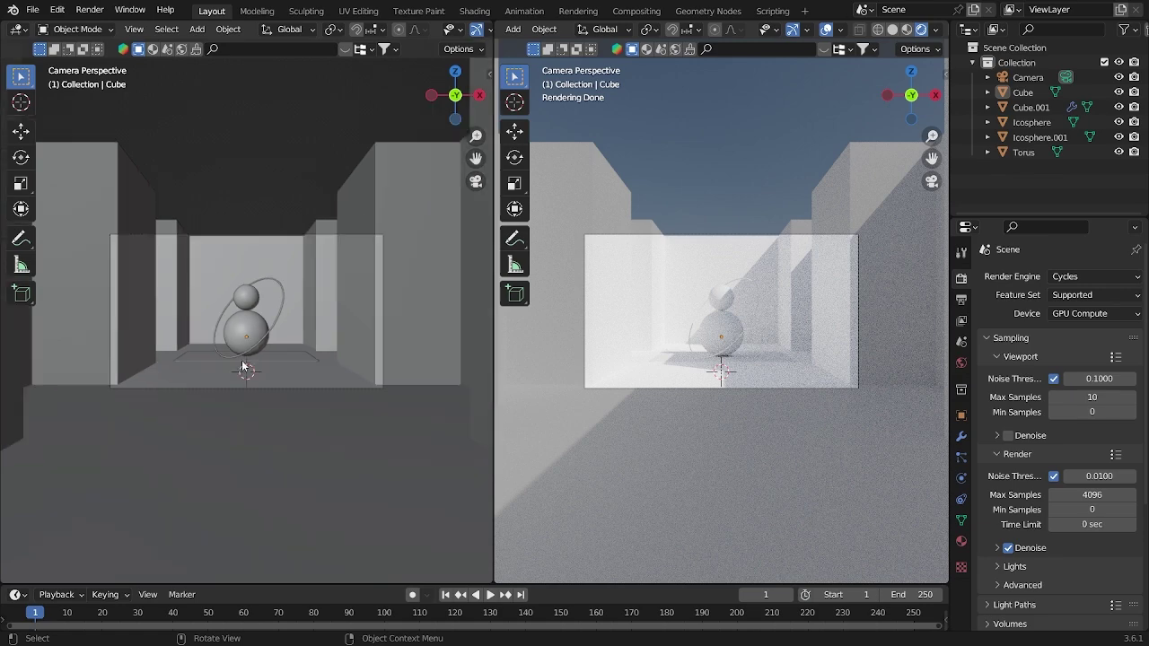
scroll(648, 375, up, 2)
right_click(492, 401)
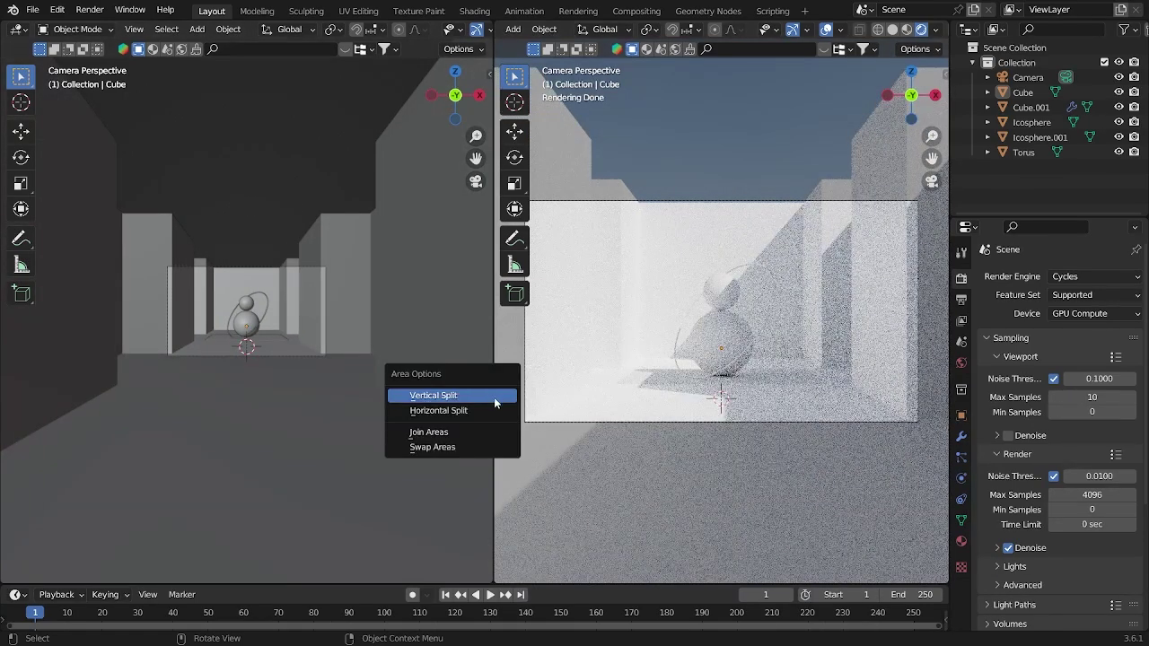
click(491, 410)
click(488, 348)
click(18, 357)
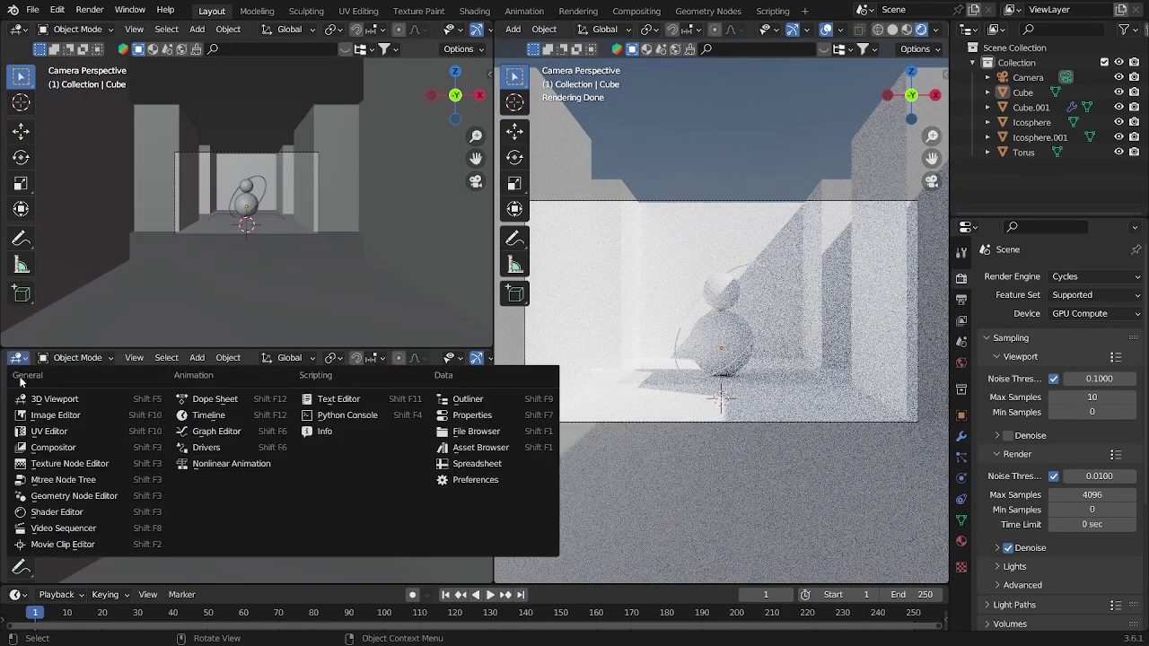
click(57, 512)
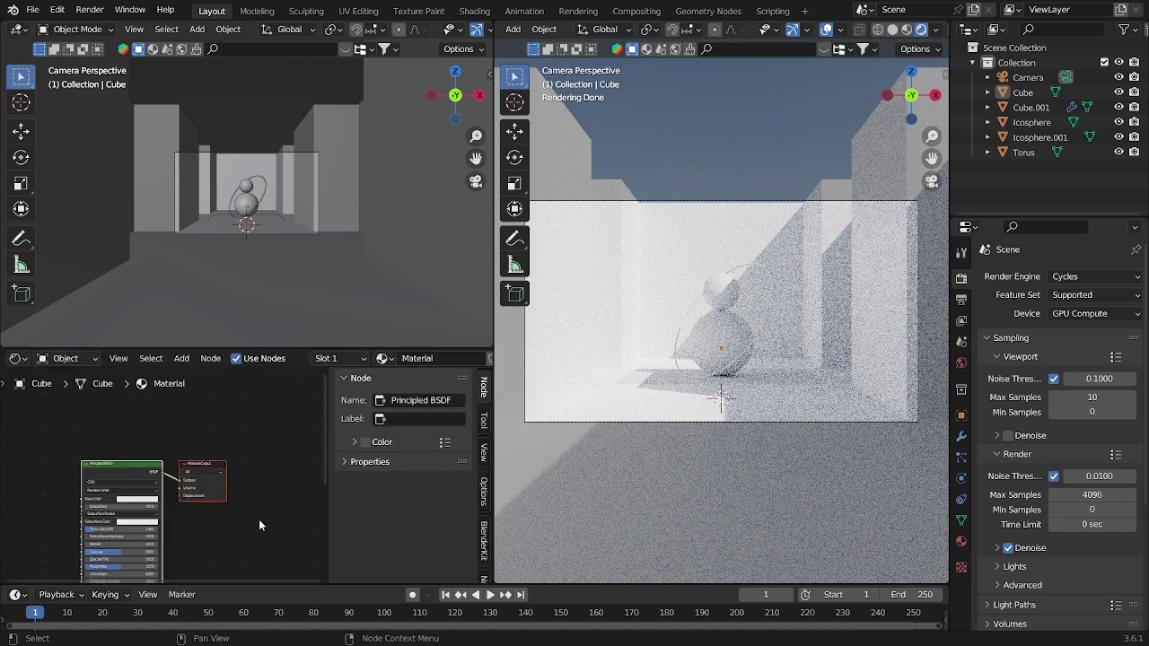
drag(328, 519, 773, 518)
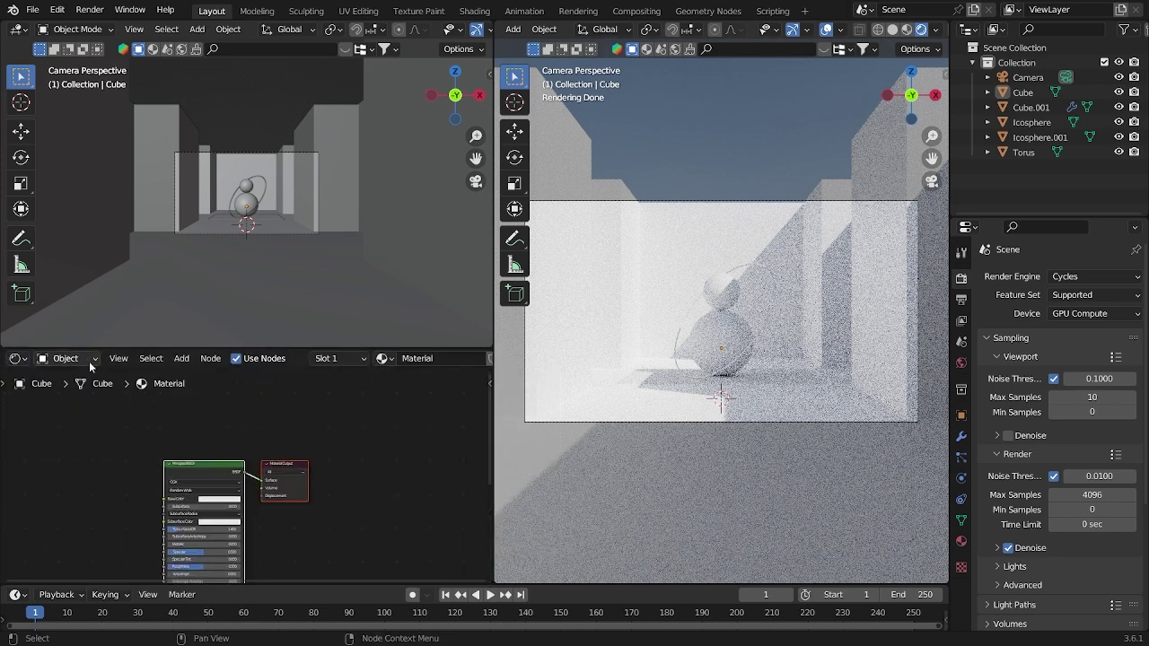
- Show the world's shader nodes and add Texture Coordinate and Mapping nodes to the environment texture
click(70, 393)
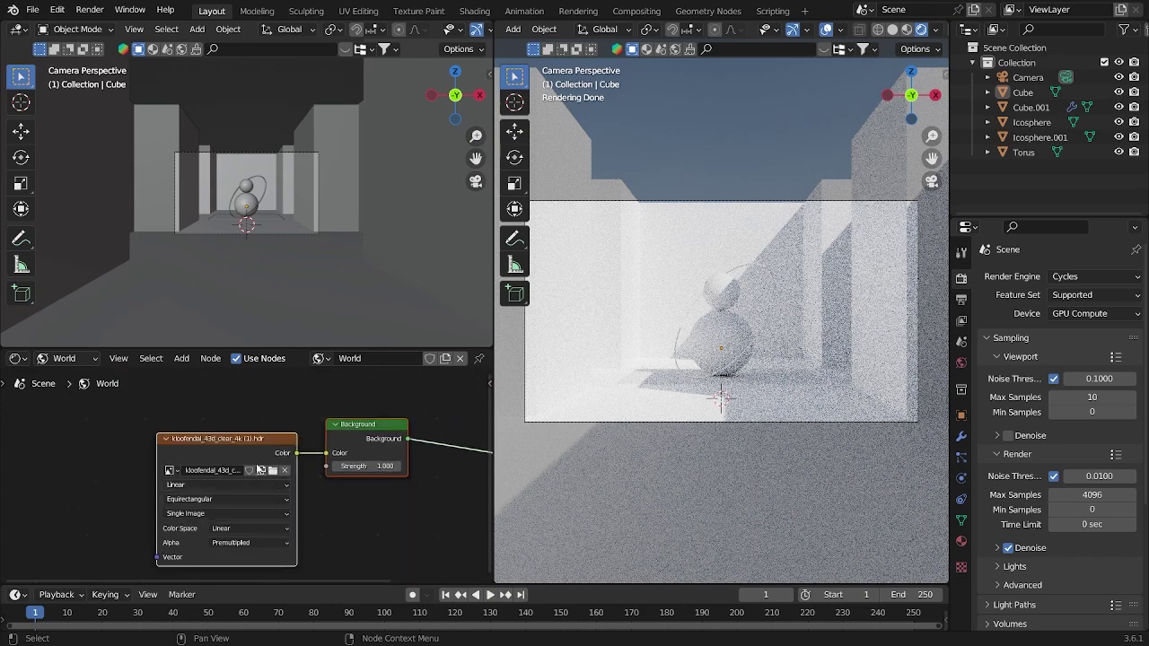
key(ctrl+t)
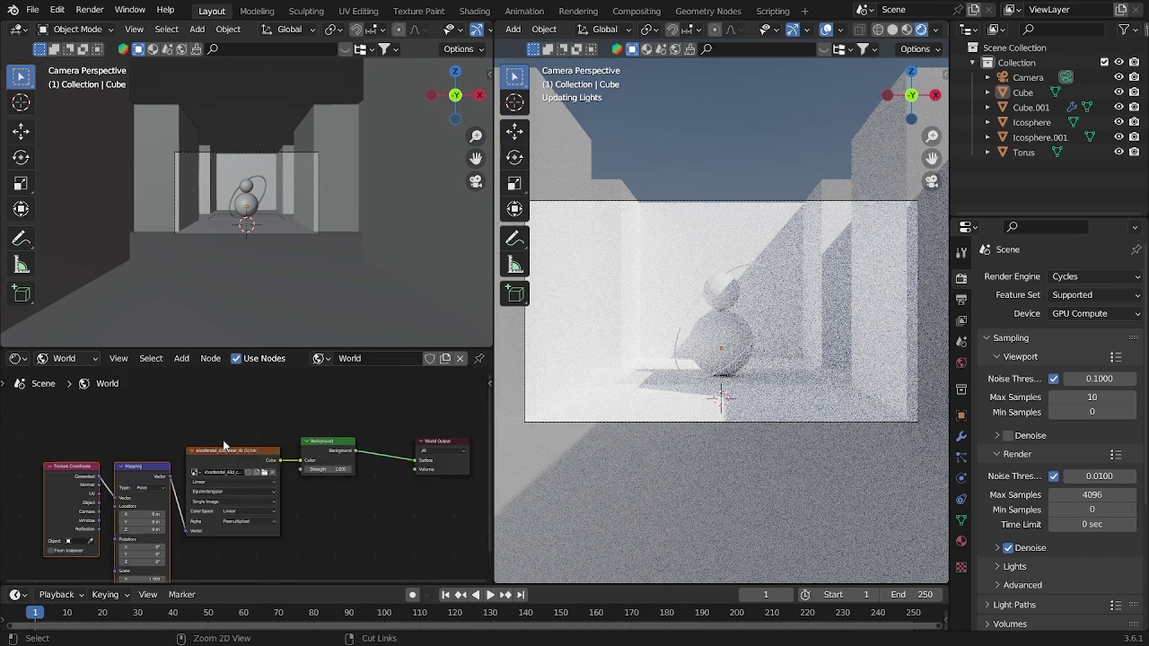
middle_drag(149, 549, 328, 473)
- Set the Mapping node's rotation to 6° on Y and 82.9° on Z, and save the file
scroll(328, 473, up, 1)
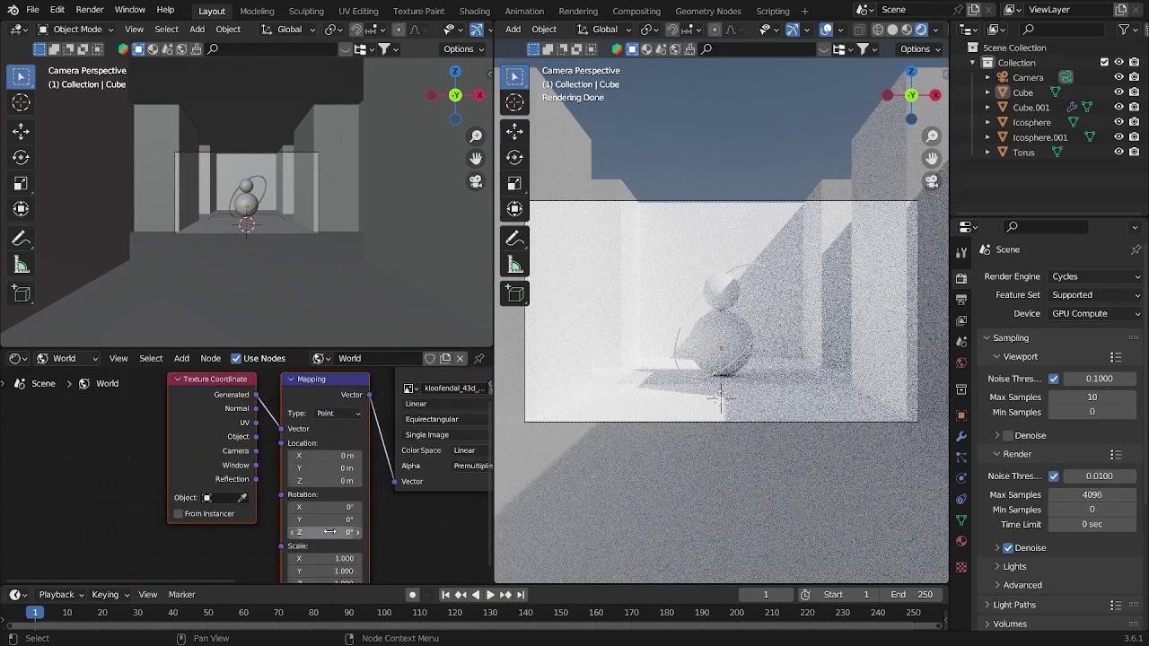
mouse_move(325, 533)
mouse_down()
mouse_move(390, 533)
mouse_move(339, 520)
mouse_up()
key(ctrl+s)
- Switch the solid-shaded viewport to a zoomed-out top view of the whole room
scroll(328, 304, down, 3)
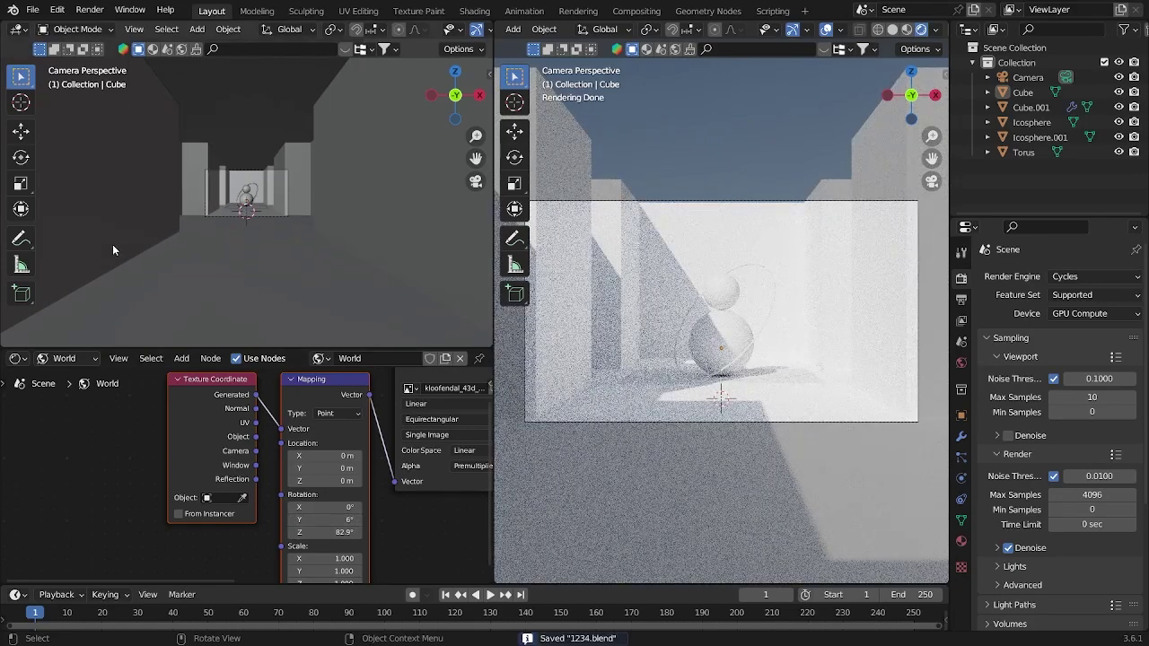
middle_drag(269, 119, 328, 248)
scroll(315, 179, down, 3)
key(KP_7)
scroll(347, 194, down, 5)
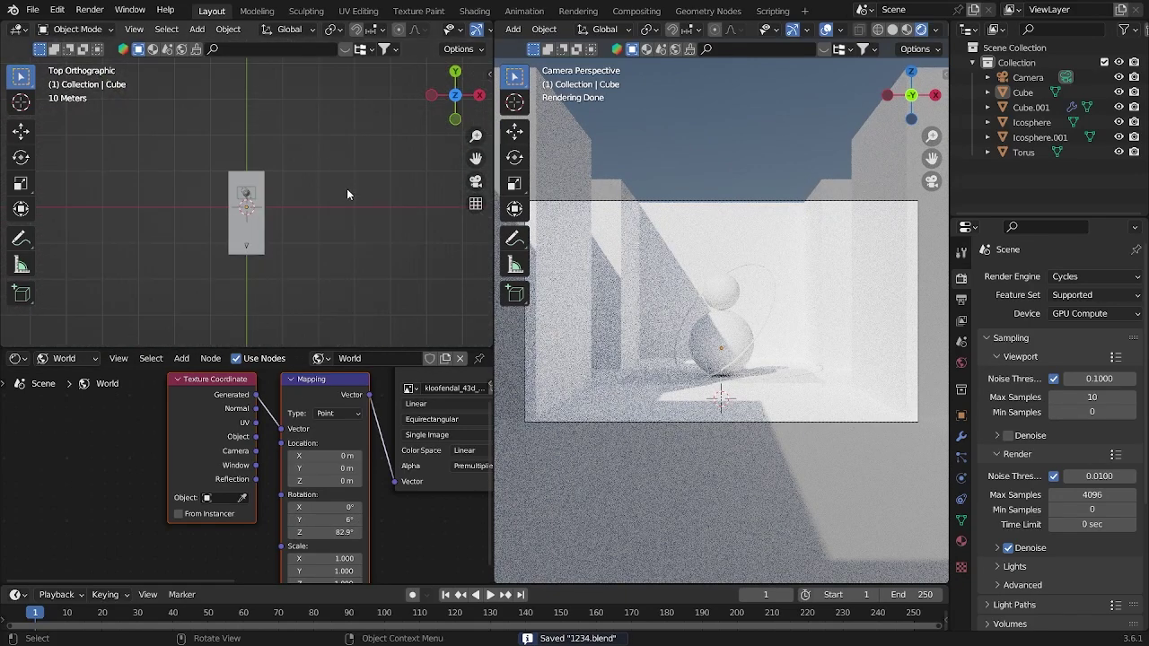
key(super)
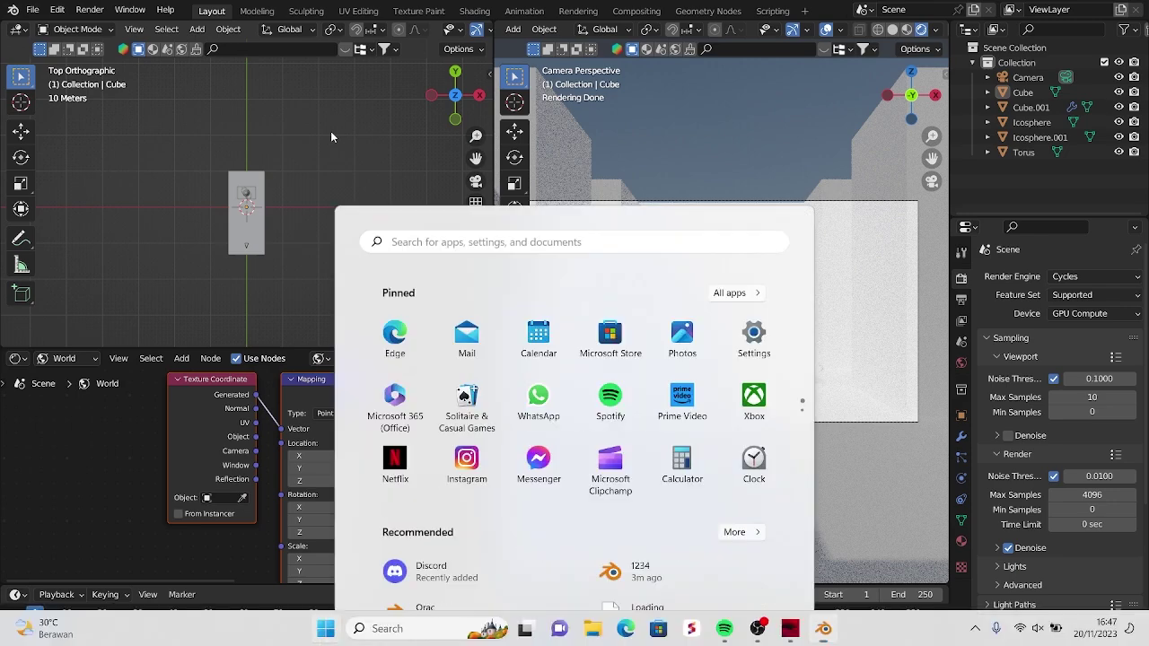
key(super)
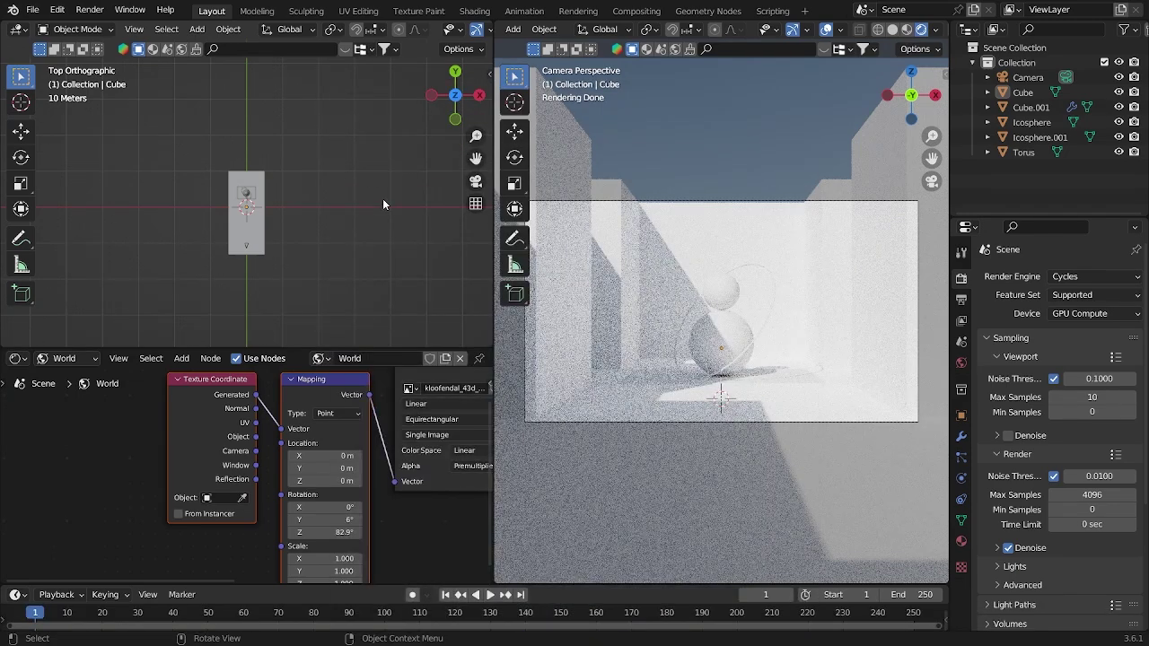
scroll(282, 197, up, 3)
key(shift+a)
mouse_move(304, 137)
click(369, 147)
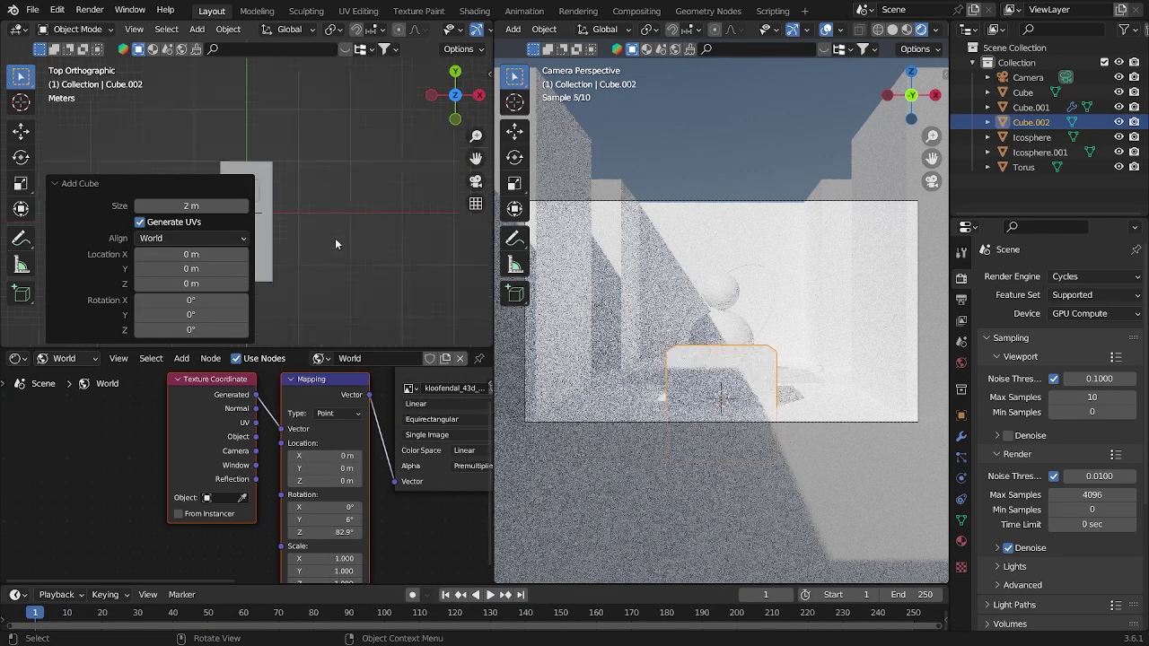
scroll(306, 229, down, 2)
click(74, 191)
click(336, 266)
- Add a plane mesh and scale it up to slightly more than the room's width
key(shift+a)
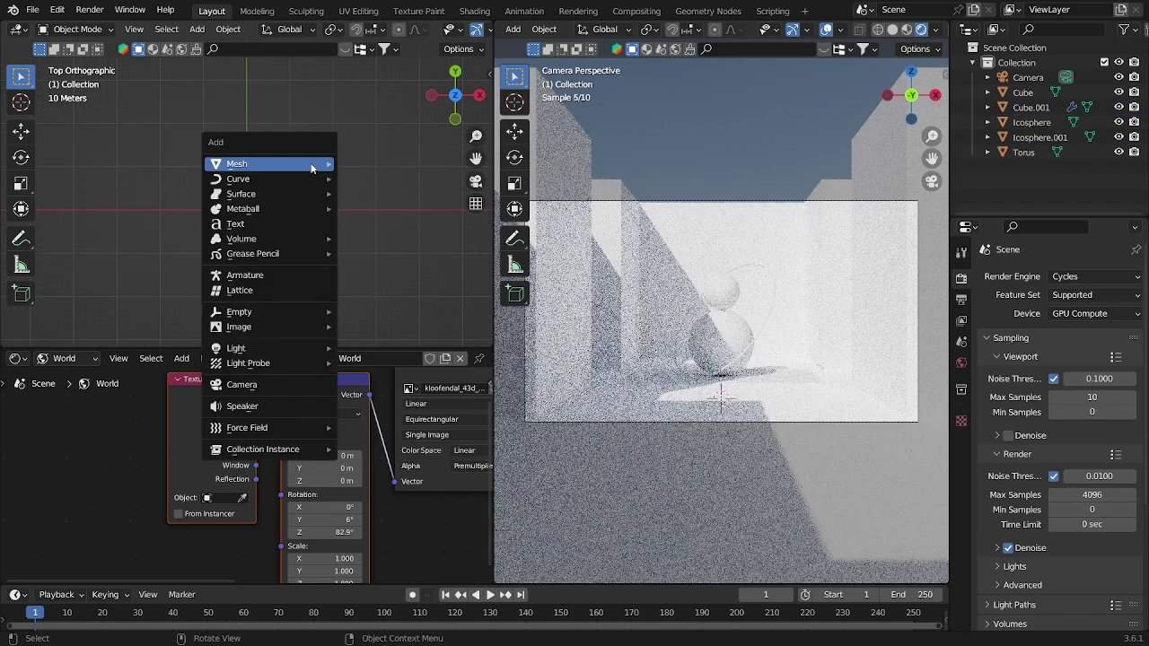
mouse_move(319, 162)
click(380, 162)
key(s)
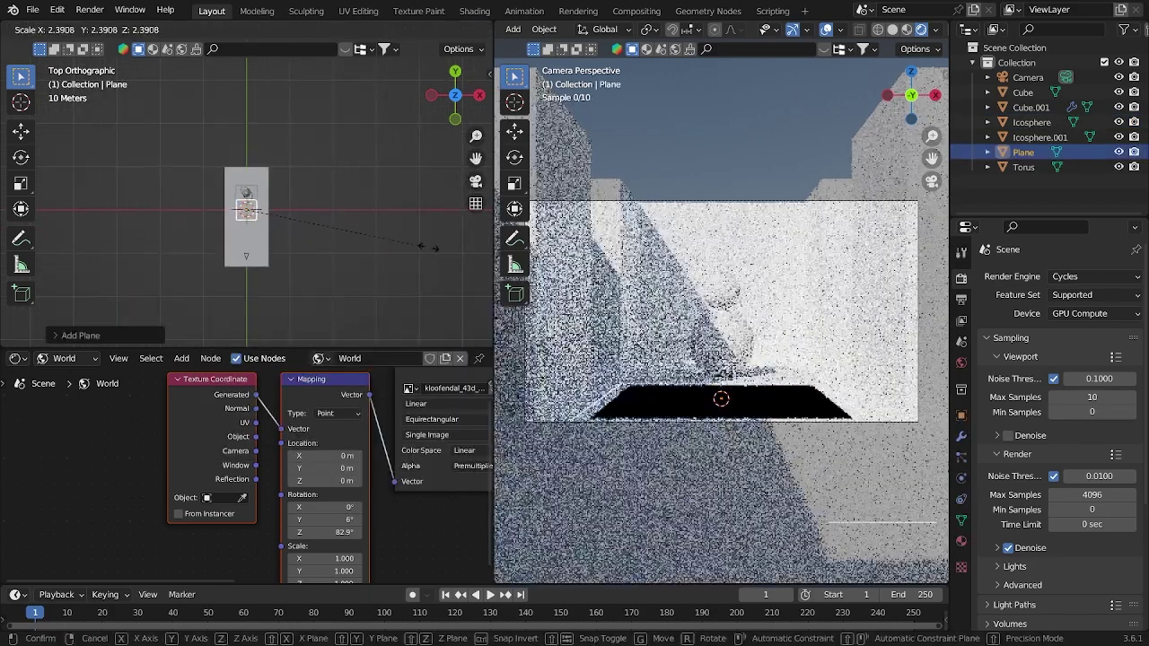
click(415, 286)
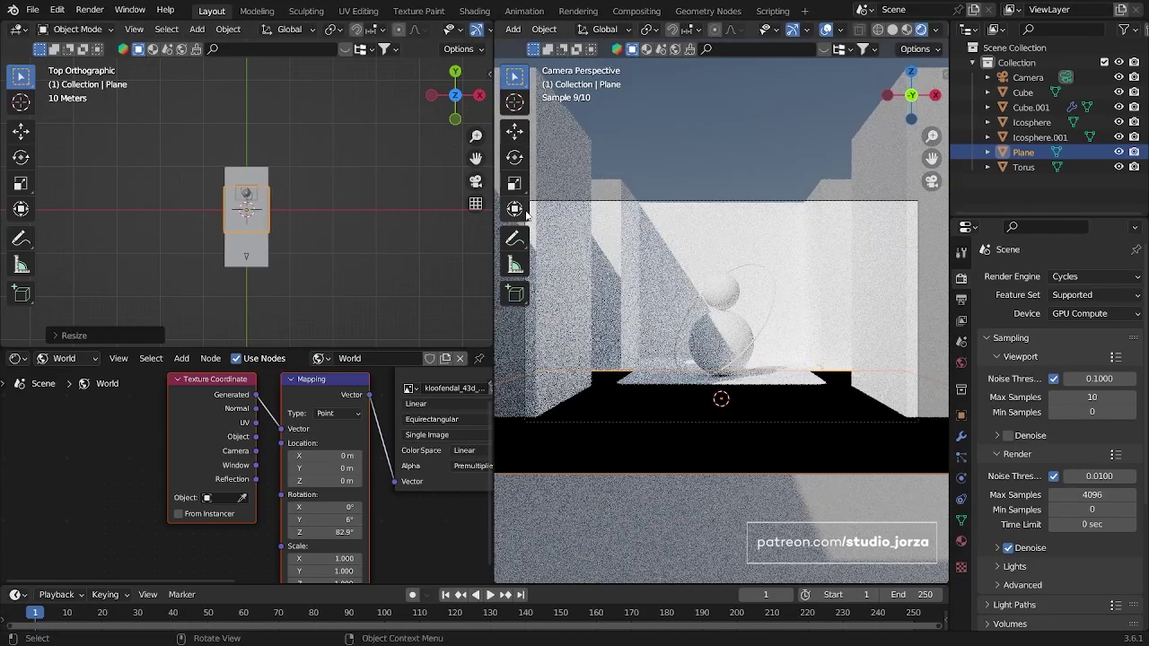
- Move the plane along Y over the camera end of the room and raise it along Z to the top of the walls
key(g)
key(y)
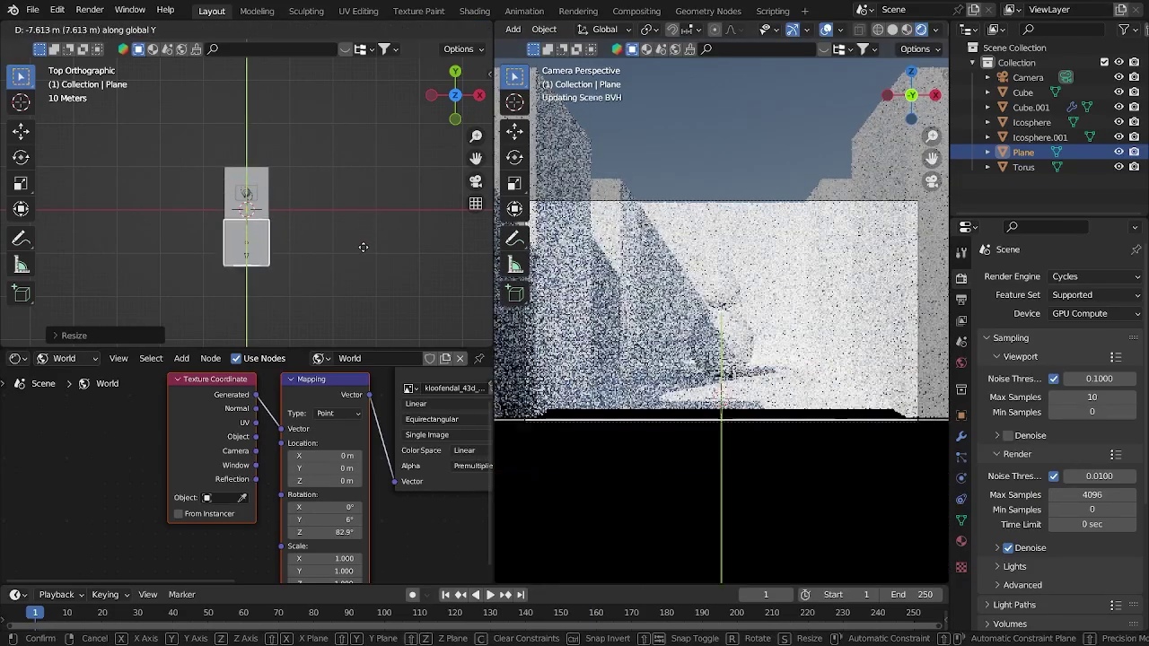
click(363, 252)
key(grave)
click(253, 90)
key(g)
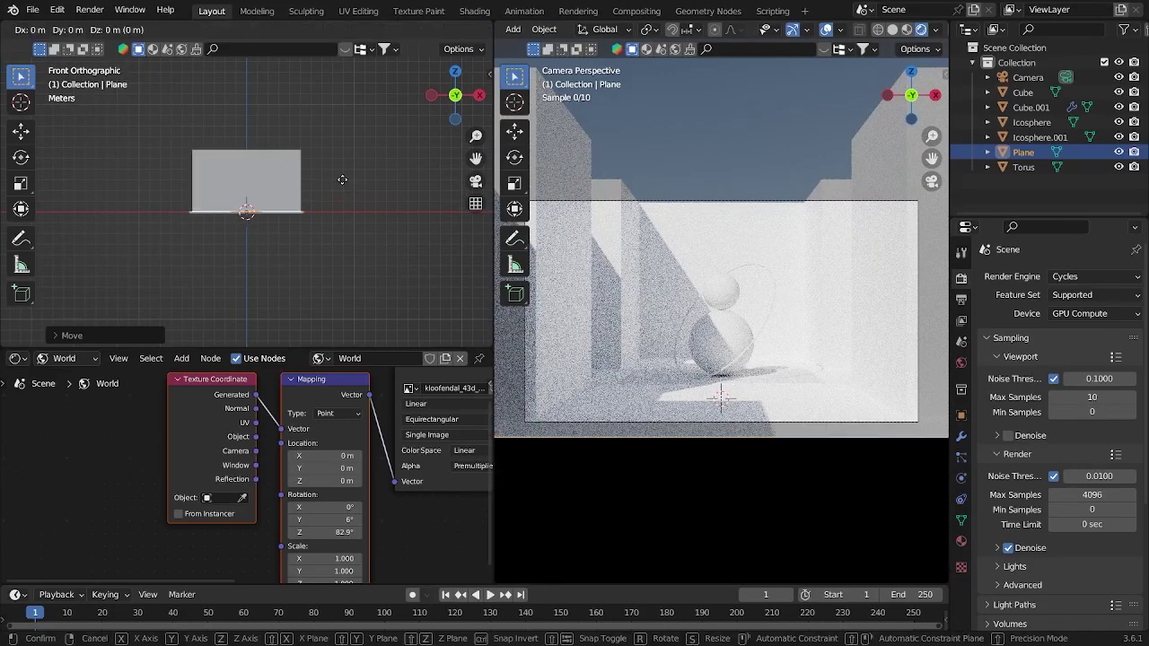
key(z)
click(362, 119)
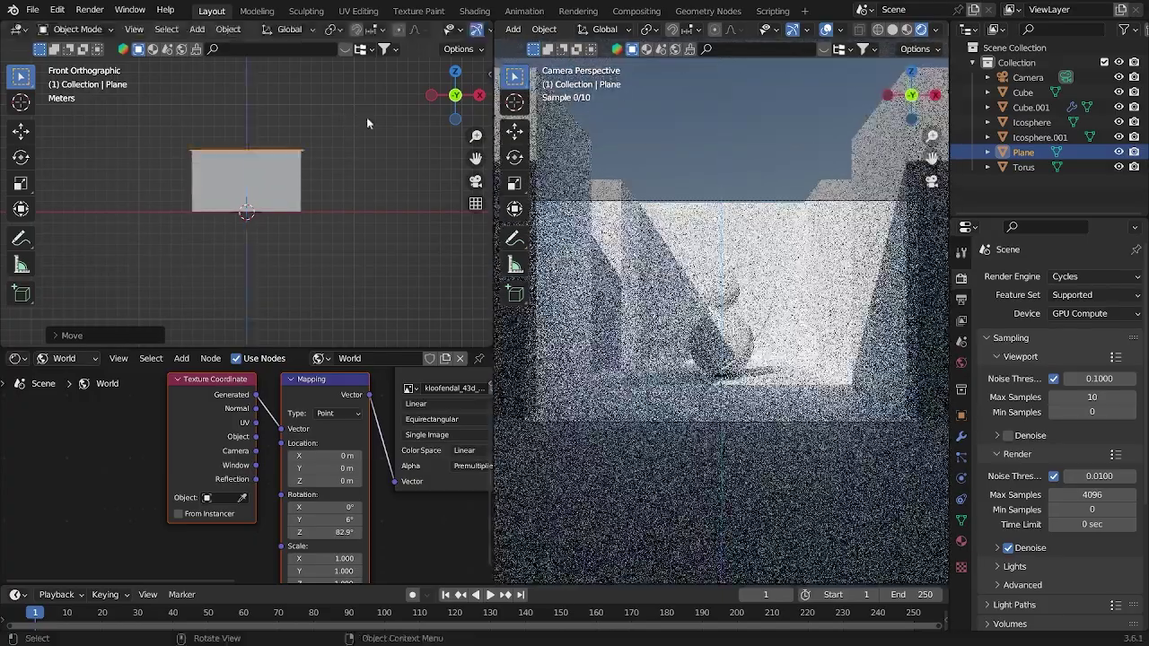
- Adjust the roof plane's inner edge along Y in Edit Mode so it ends just short of the room's centre
middle_drag(366, 118, 347, 217)
key(grave)
click(345, 99)
key(Tab)
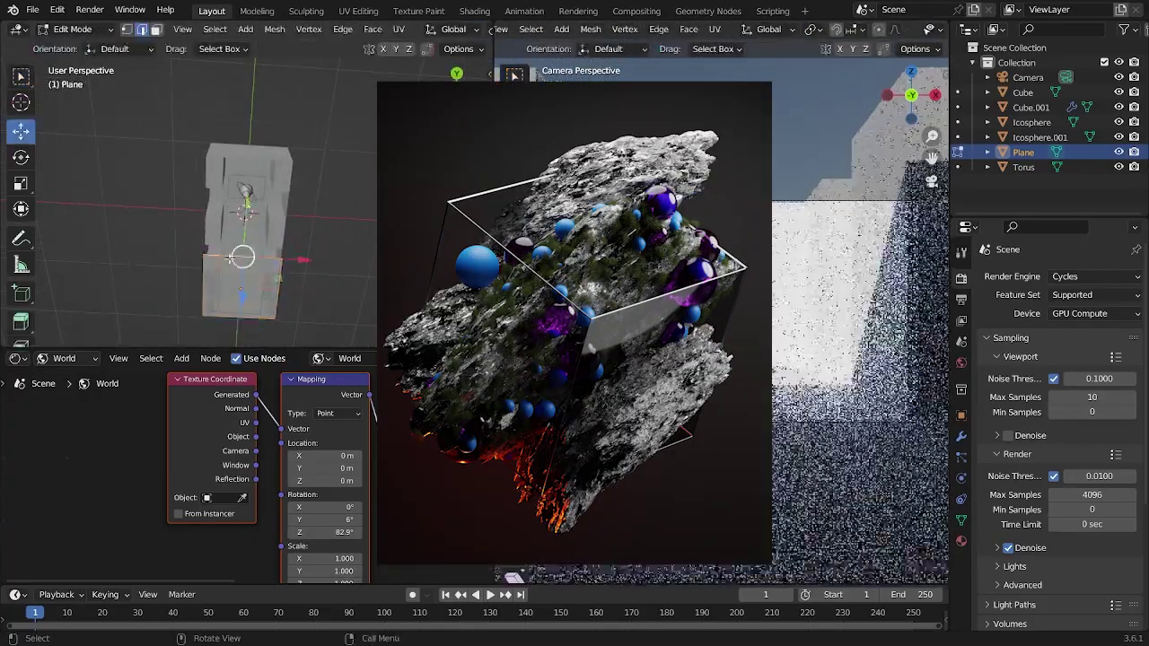
drag(248, 199, 270, 166)
middle_drag(269, 167, 287, 136)
scroll(280, 171, up, 3)
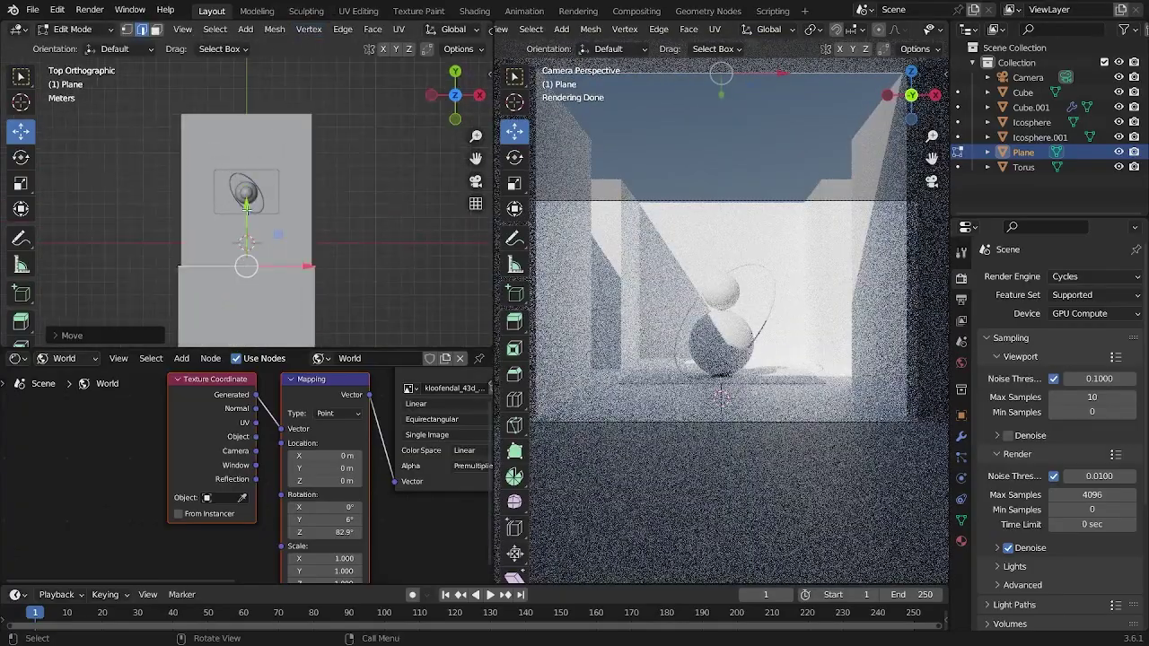
mouse_move(247, 212)
mouse_down()
mouse_move(249, 231)
mouse_move(250, 217)
mouse_up()
key(Tab)
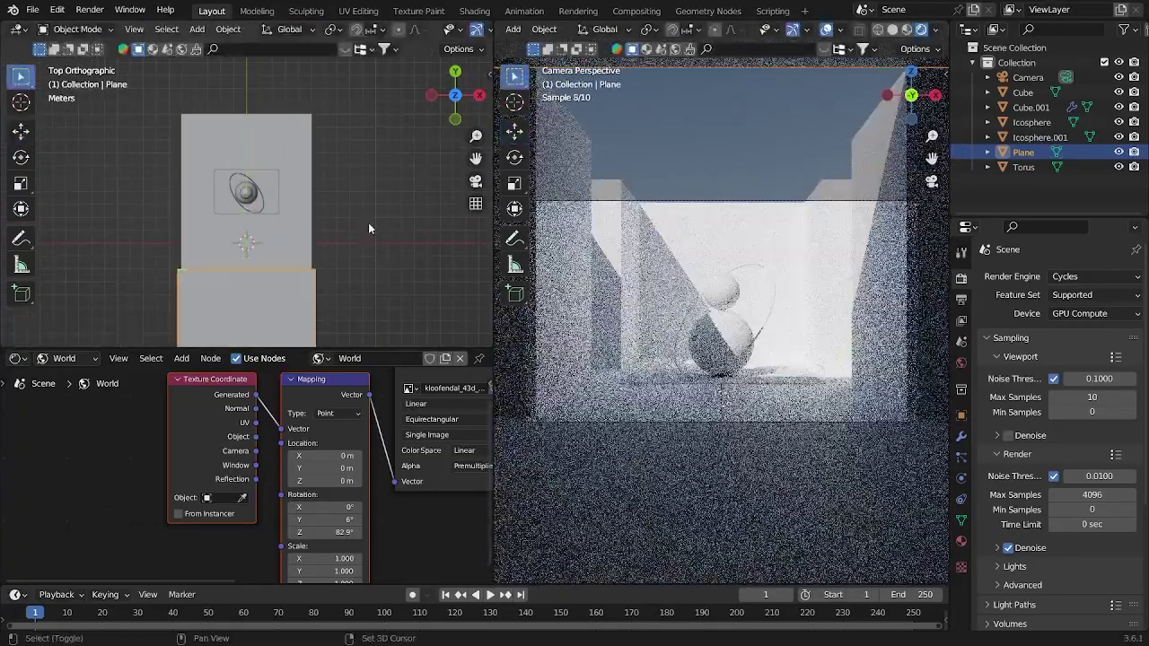
- Duplicate the roof plane, shrink the copy along Y into a thin strip and move it over the room behind the spheres
key(shift+d)
right_click(378, 239)
key(s)
key(y)
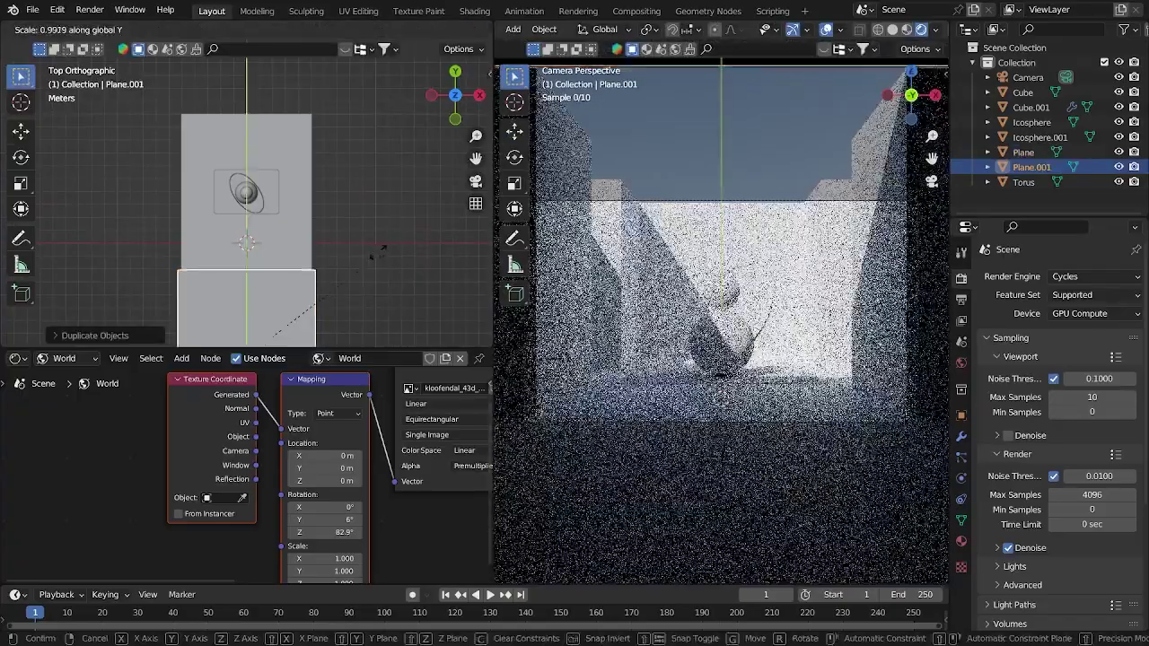
click(269, 321)
key(g)
key(y)
click(300, 141)
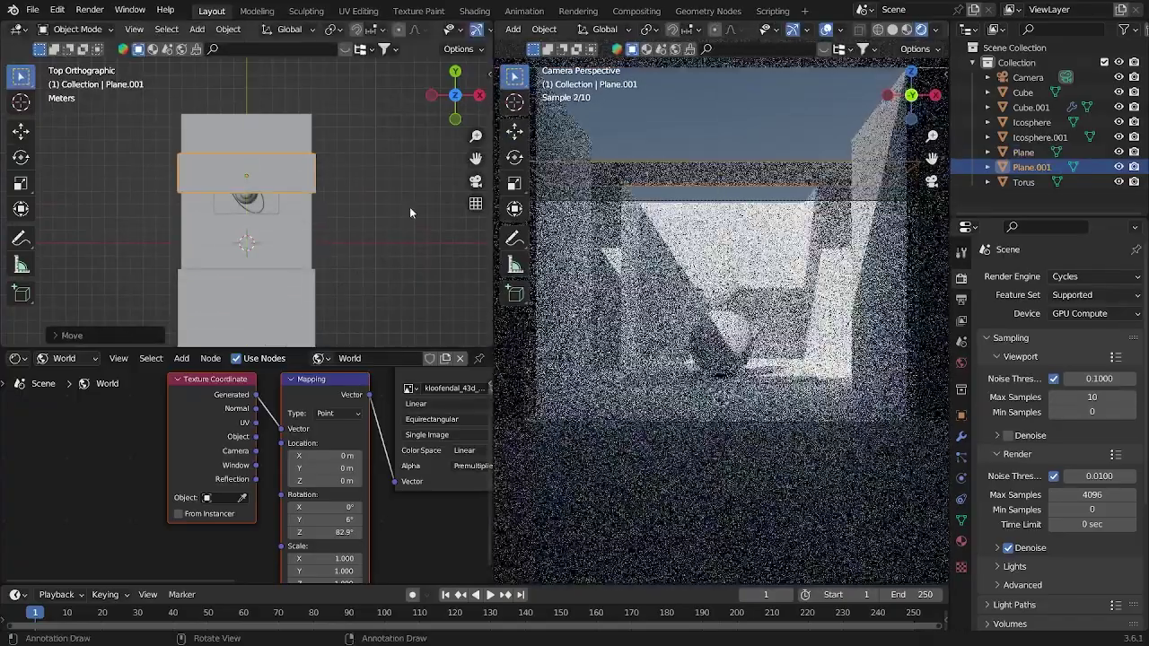
key(s)
key(y)
click(270, 173)
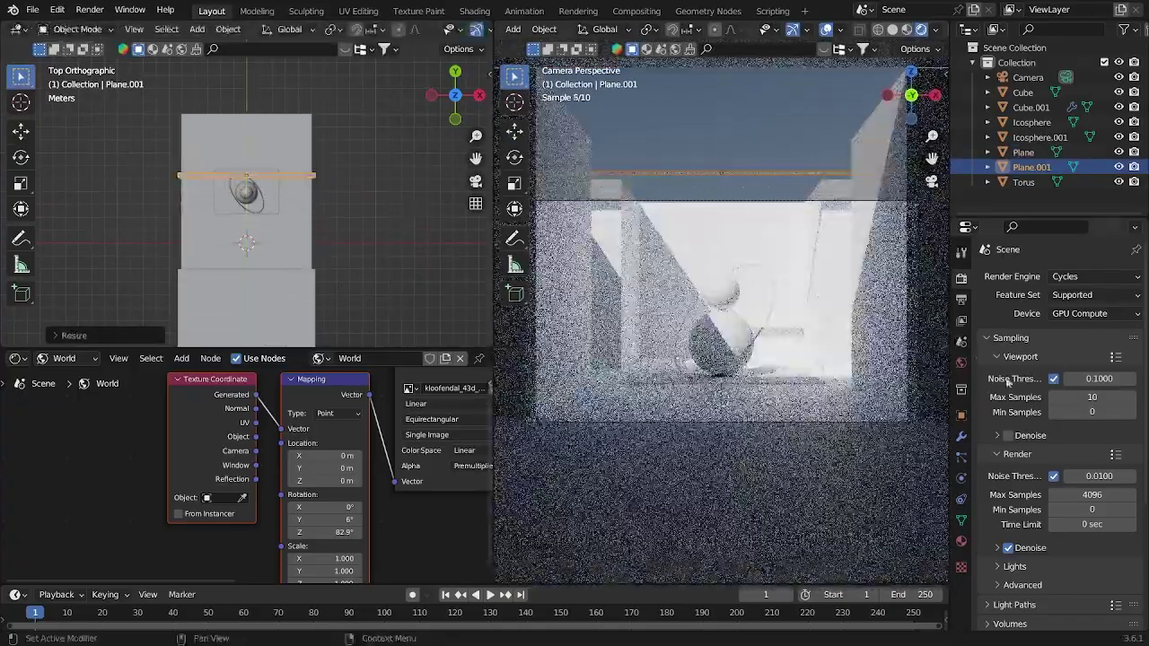
- Add a Solidify modifier to the thin roof strip
click(961, 437)
click(1041, 277)
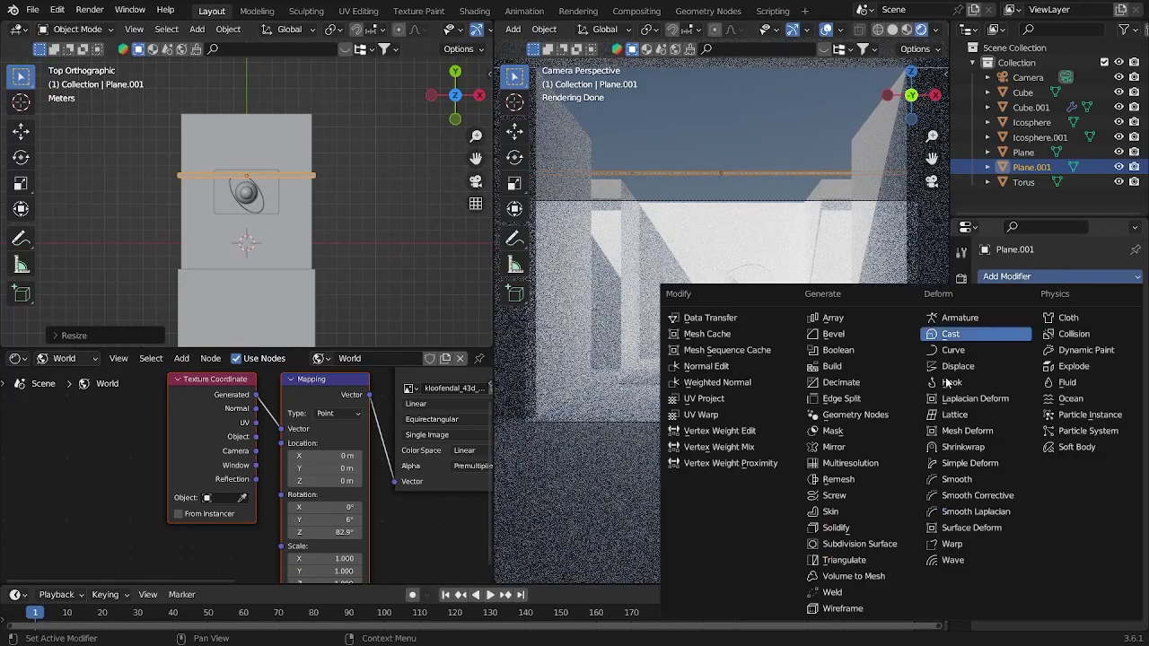
click(836, 528)
middle_drag(297, 269, 416, 215)
scroll(214, 221, down, 4)
key(KP_7)
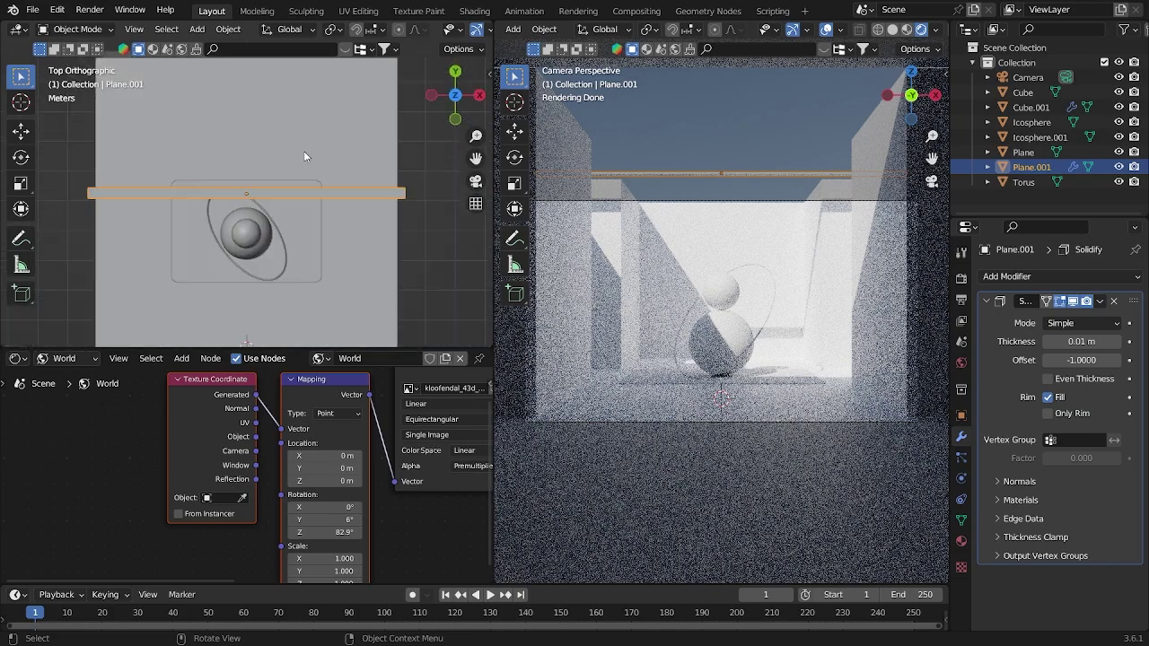
- Move the roof strip about 3.3 m along Y toward the back wall and thin it further along Y
scroll(307, 157, down, 1)
key(g)
key(y)
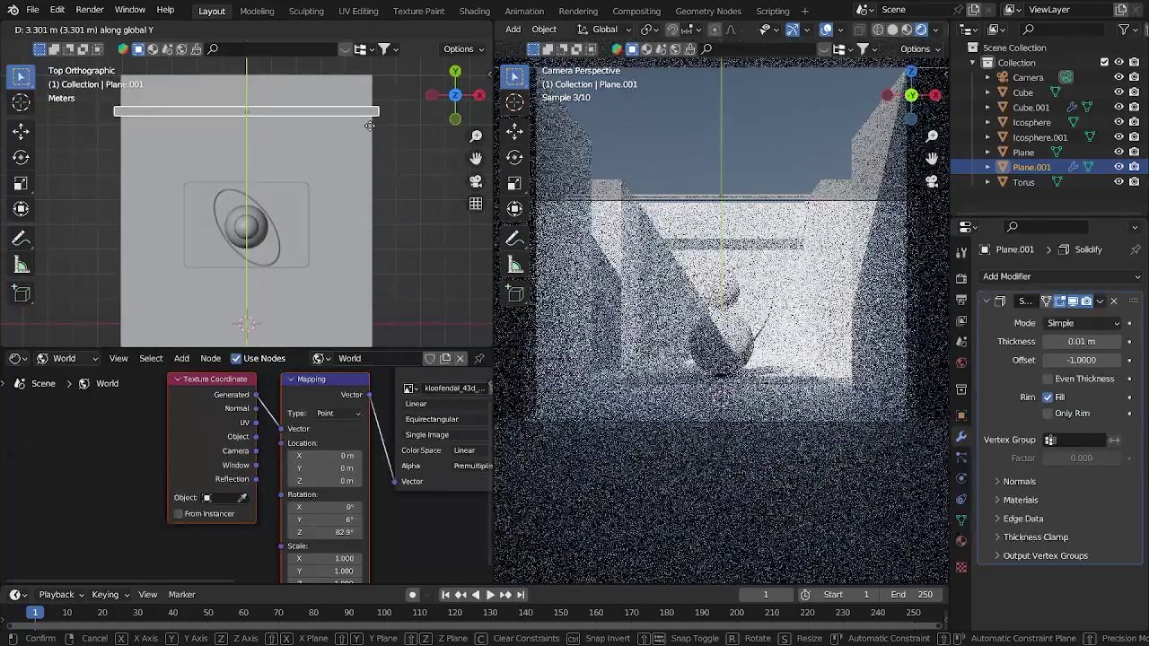
click(381, 158)
key(y)
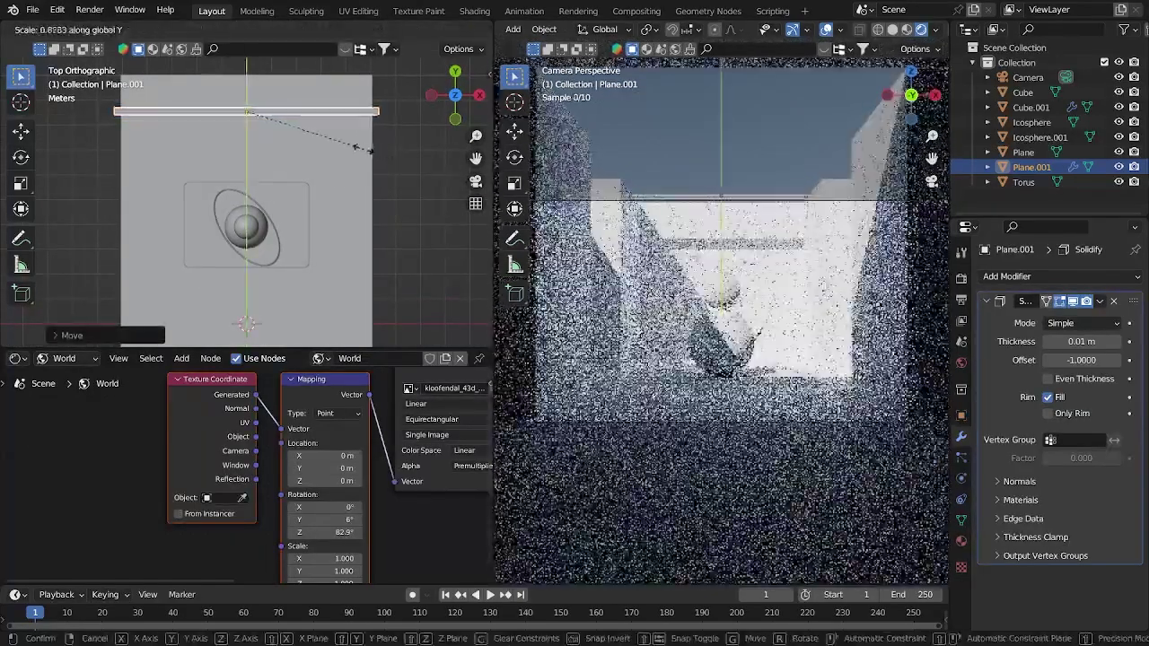
click(352, 146)
- Scale the strip along X to about 0.95 to match the room's width and shift it along Y closer to the back wall
key(s)
key(x)
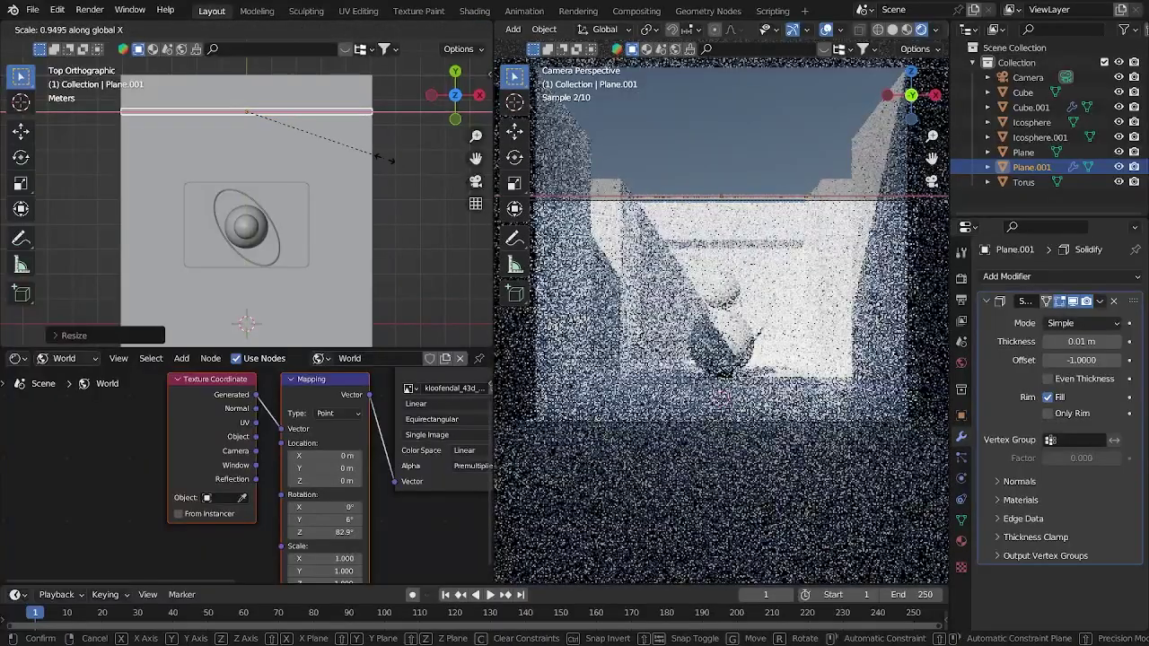
click(384, 158)
key(g)
key(y)
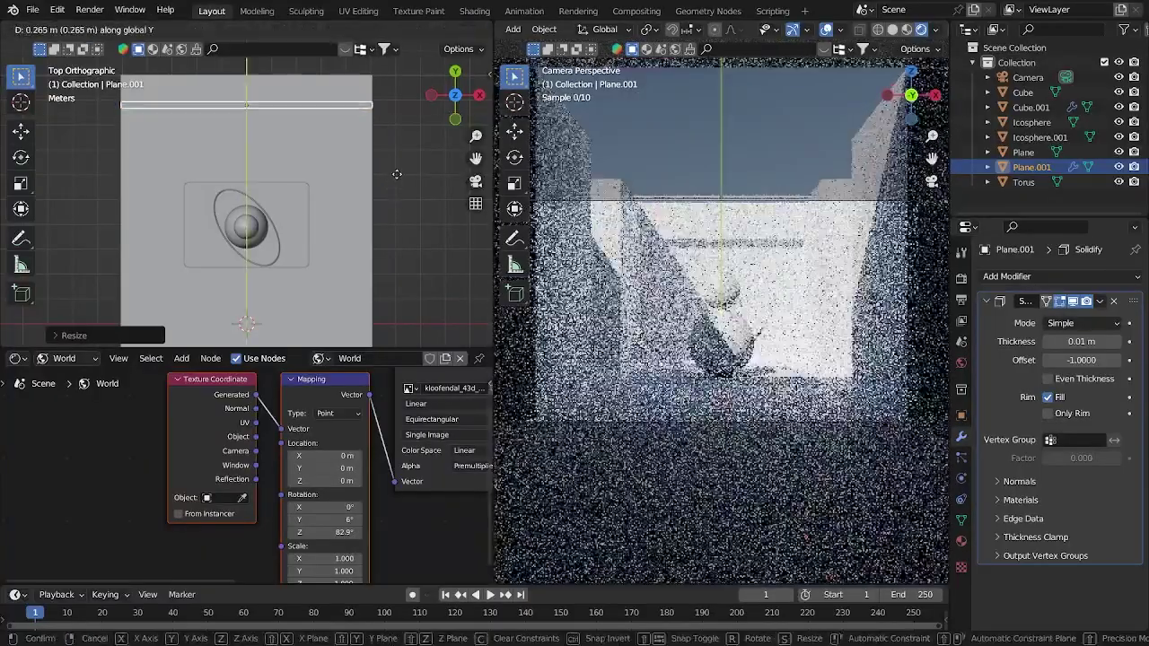
click(395, 166)
- Add an Array modifier to the strip with a relative offset of 0 on X and -3 on Y
click(1005, 277)
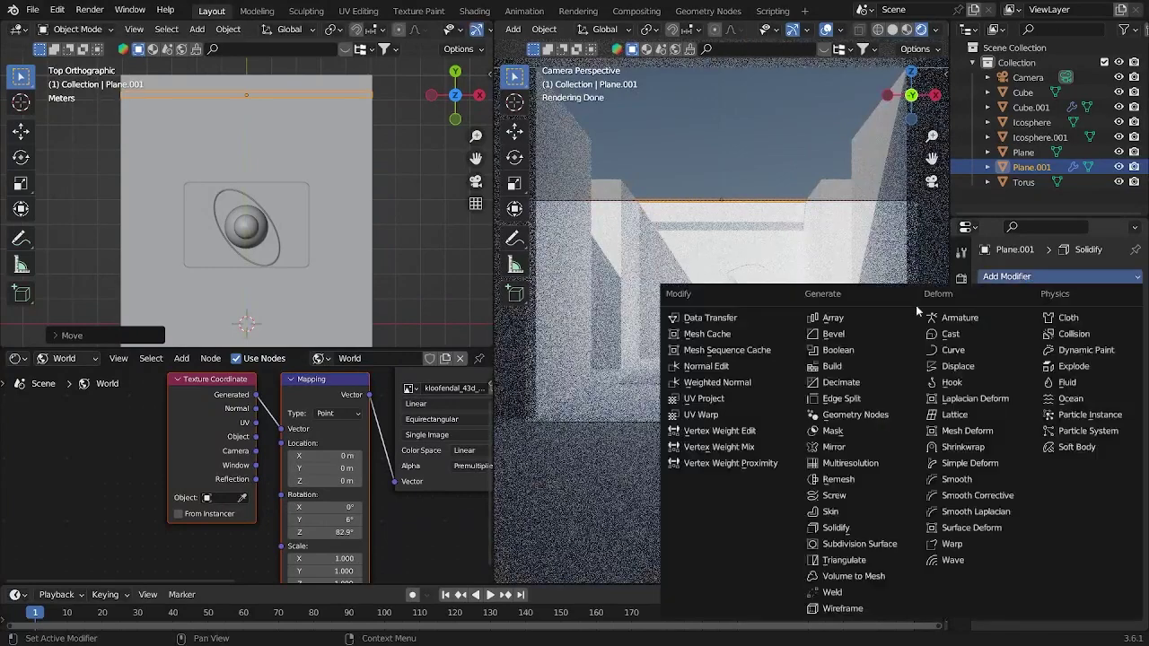
click(834, 318)
scroll(1078, 494, down, 5)
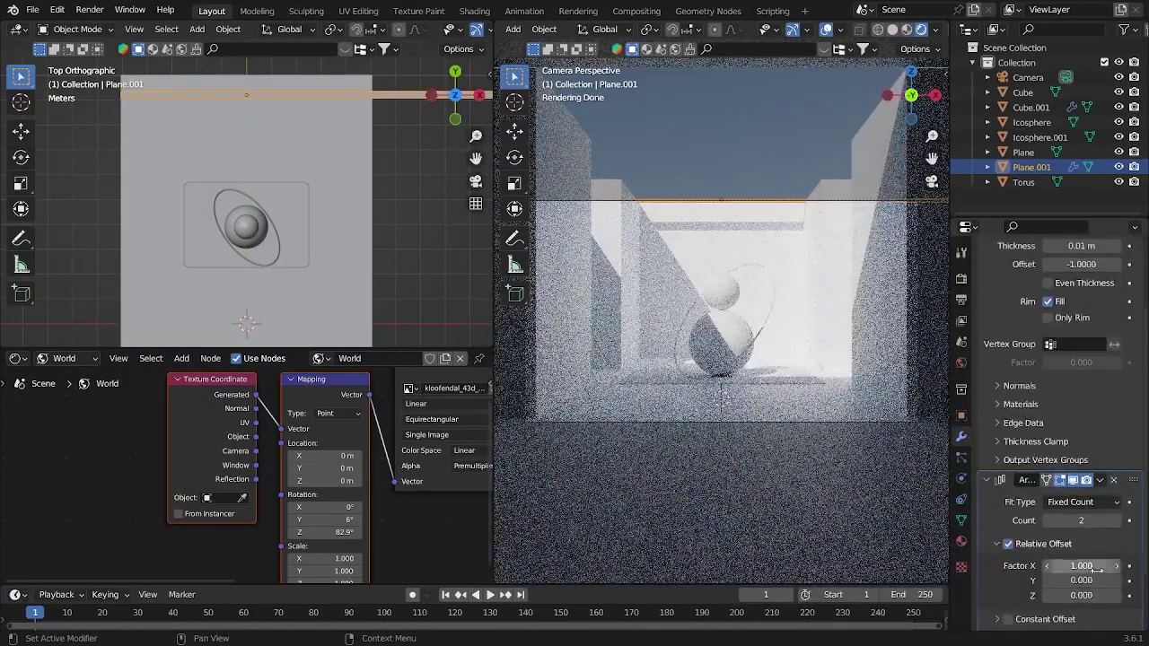
scroll(1042, 538, down, 2)
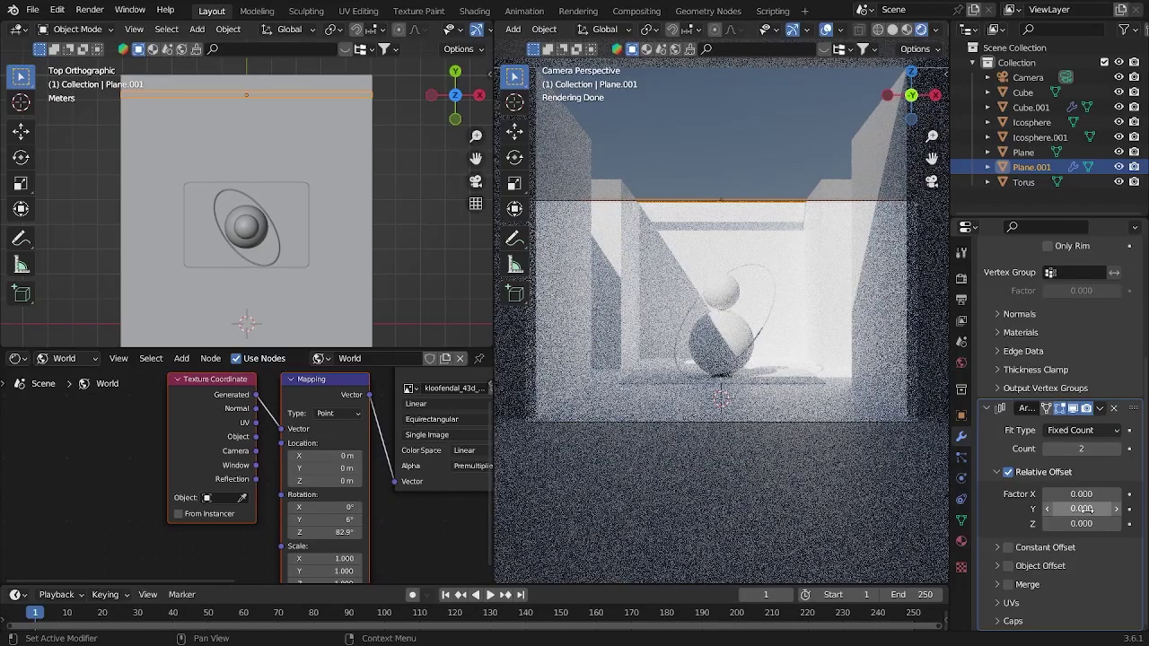
key(ctrl+z)
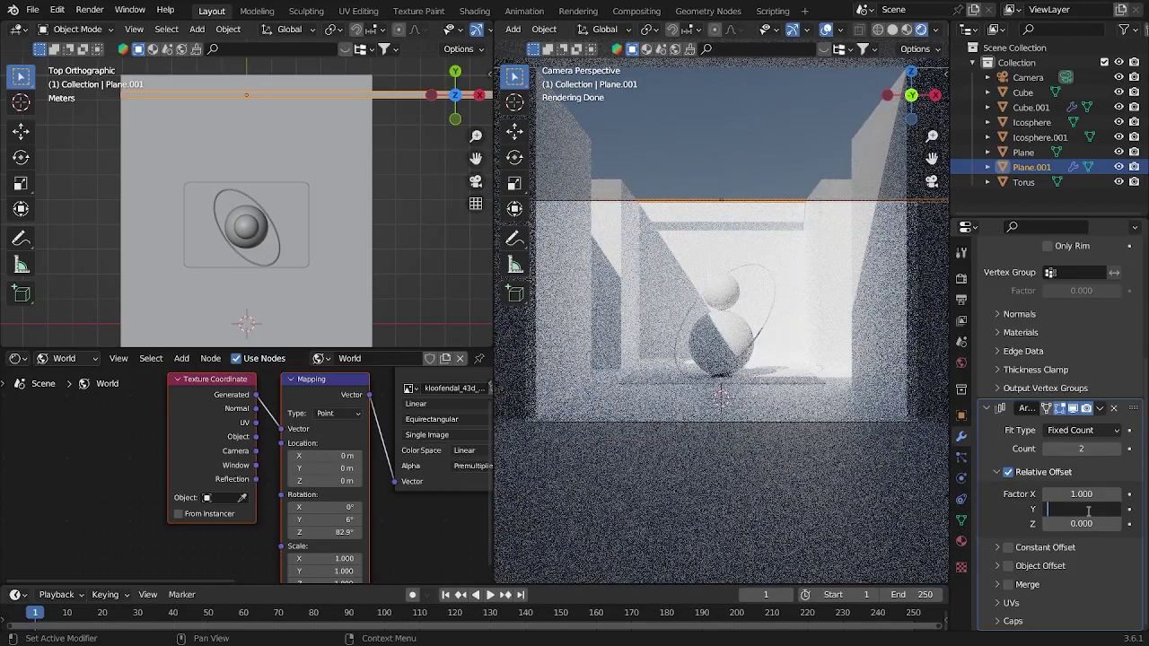
key(Return)
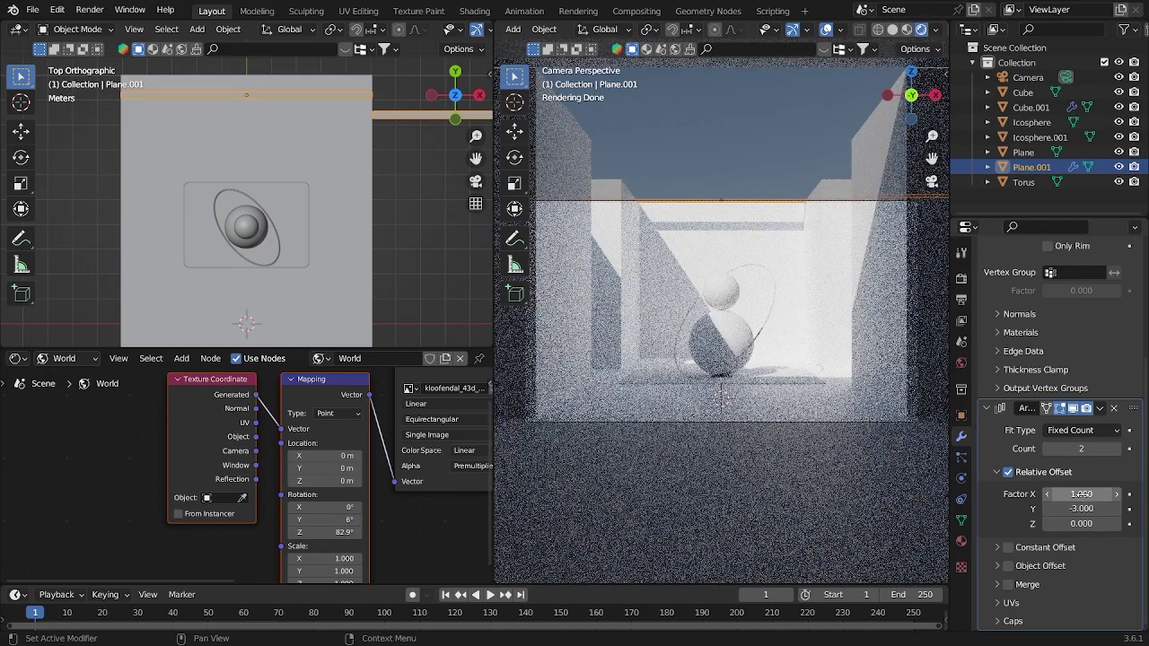
text(0)
key(Return)
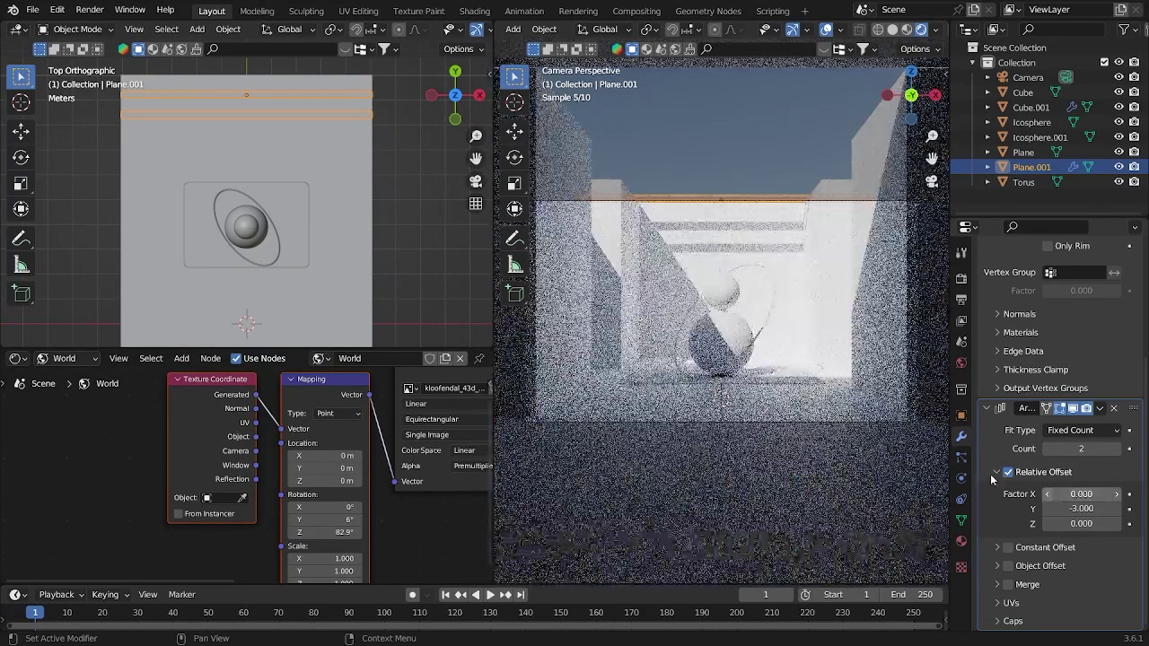
- Raise the strip's Array count to 15 and save the file
click(1119, 453)
click(1119, 453)
click(1119, 453)
click(1118, 453)
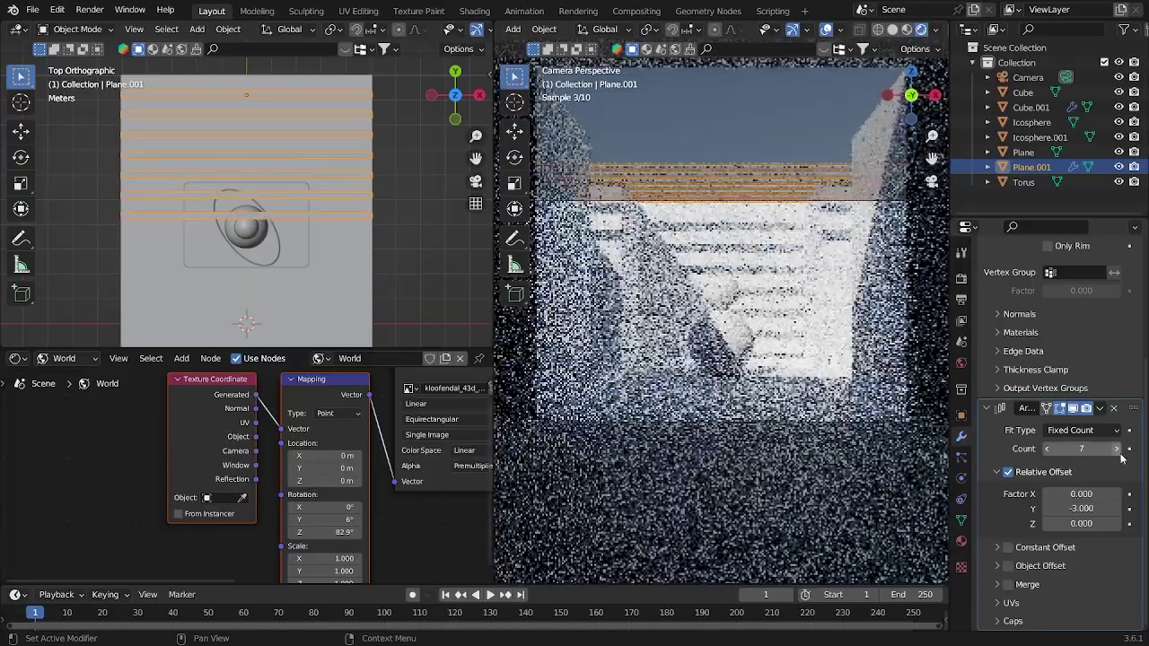
click(1119, 452)
click(1119, 453)
click(1118, 452)
click(1119, 452)
drag(1121, 459, 1134, 459)
key(ctrl+s)
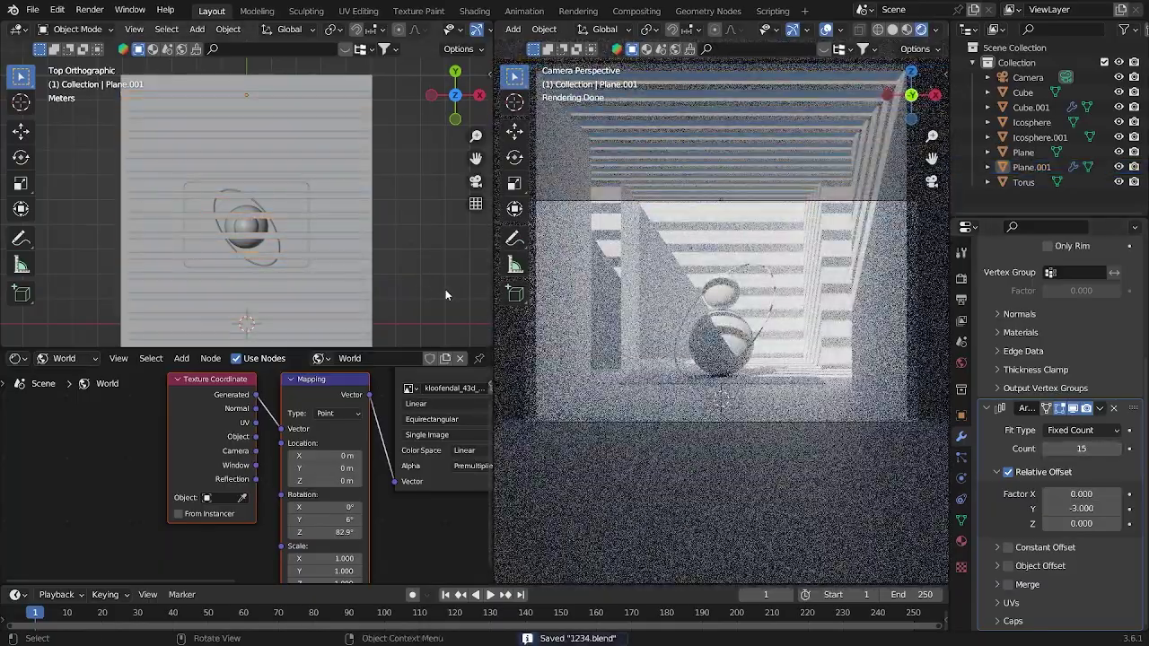
- Examine the roof slats and the room cube's mesh from several angles, including in Edit Mode, and return to the camera view
middle_drag(408, 241, 416, 282)
click(279, 221)
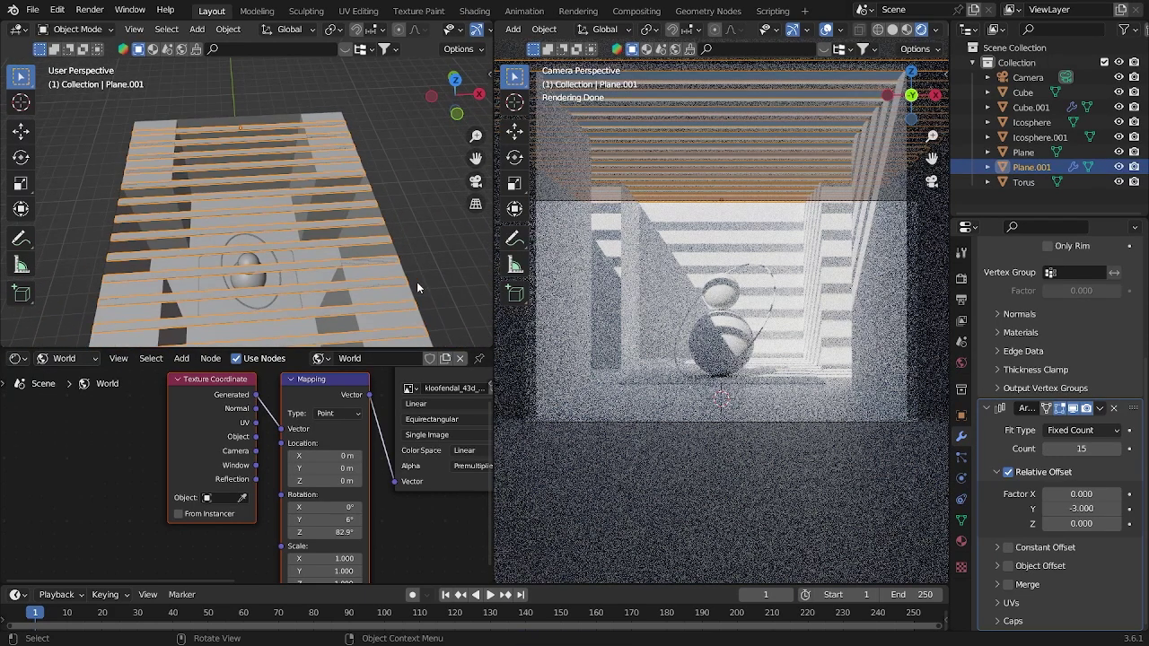
key(KP_7)
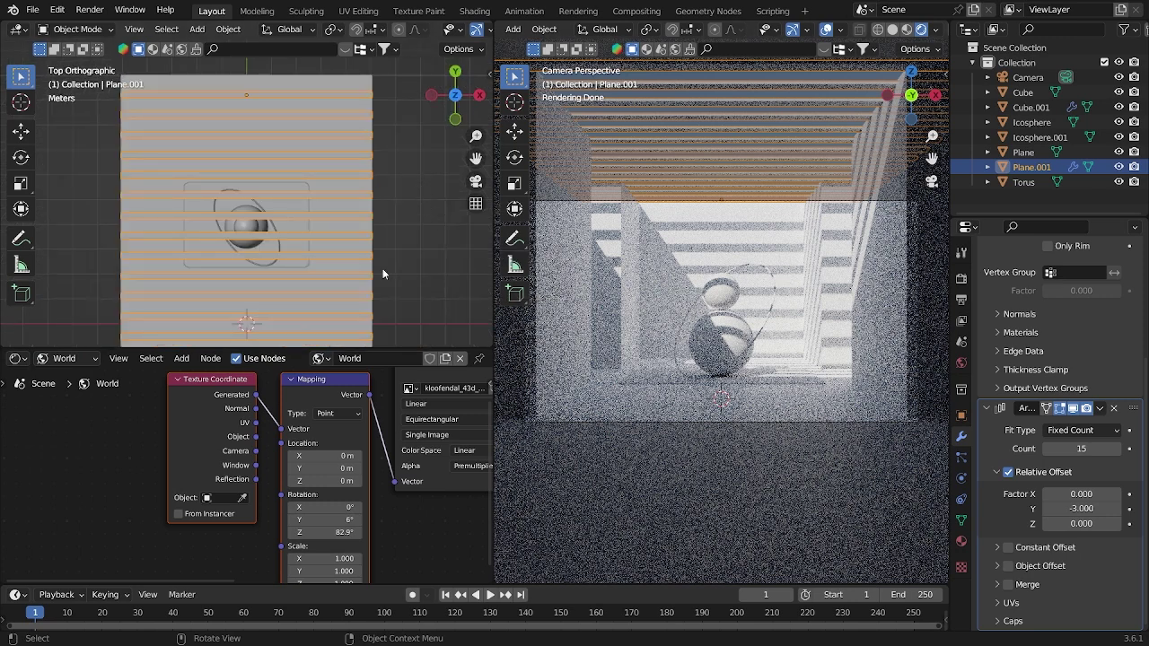
click(432, 272)
middle_drag(433, 272, 358, 179)
click(384, 264)
middle_drag(384, 263, 319, 309)
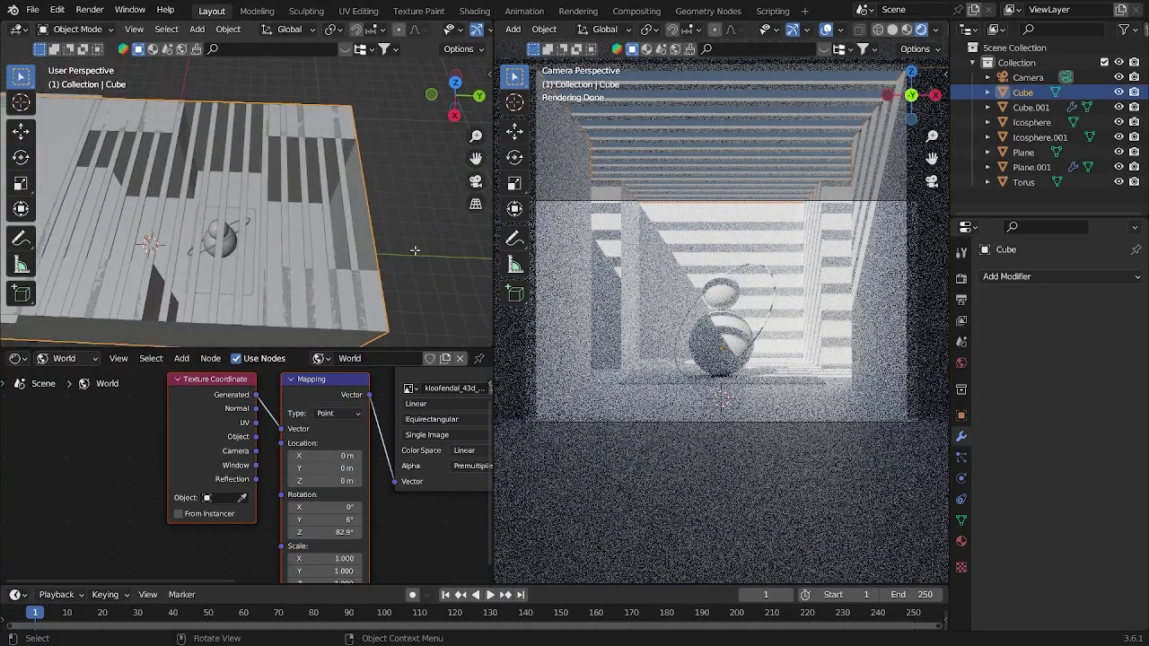
key(Tab)
scroll(415, 252, down, 3)
key(KP_7)
scroll(362, 308, down, 1)
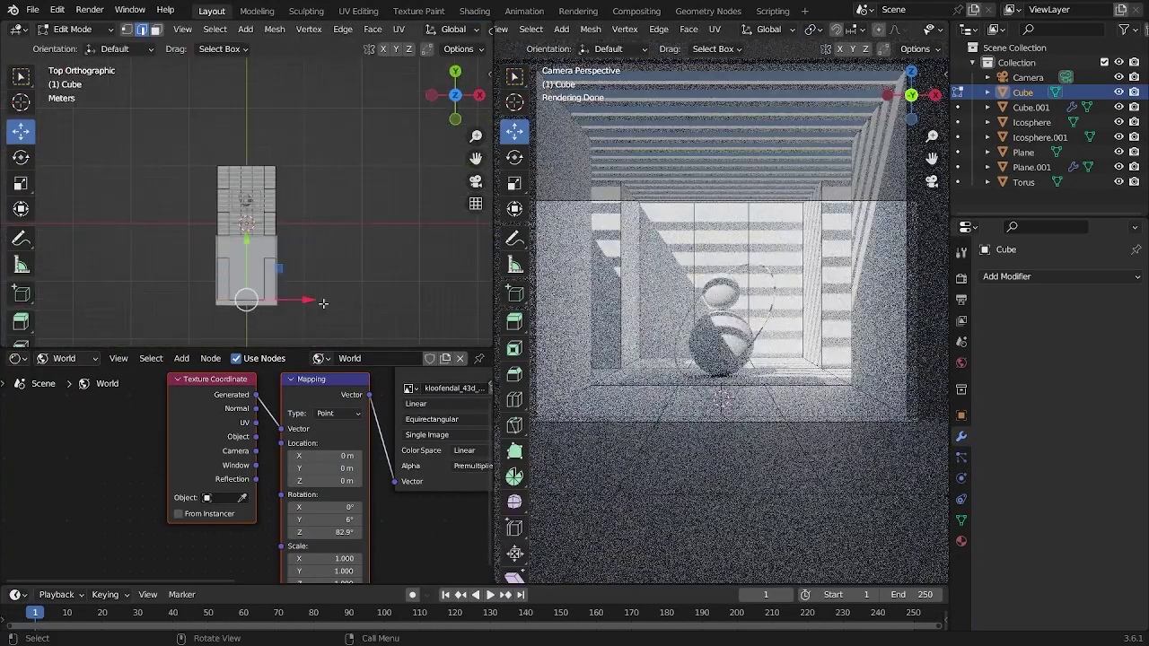
scroll(312, 215, up, 4)
middle_drag(391, 181, 422, 207)
middle_drag(885, 47, 837, 48)
middle_drag(836, 108, 833, 63)
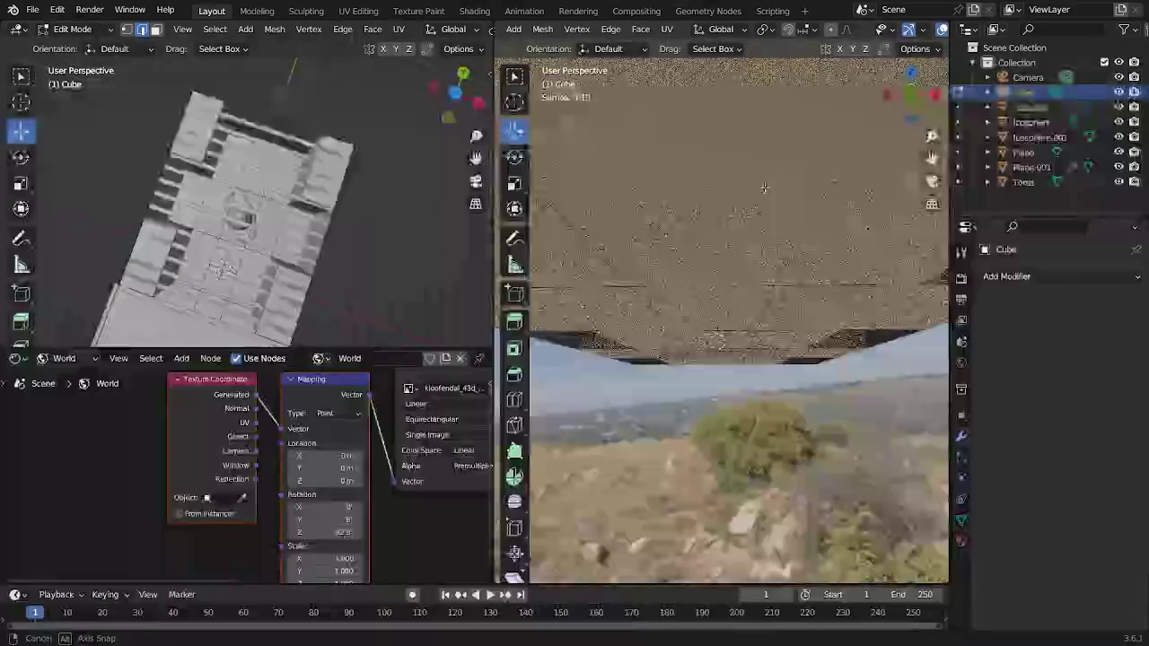
key(KP_0)
key(Tab)
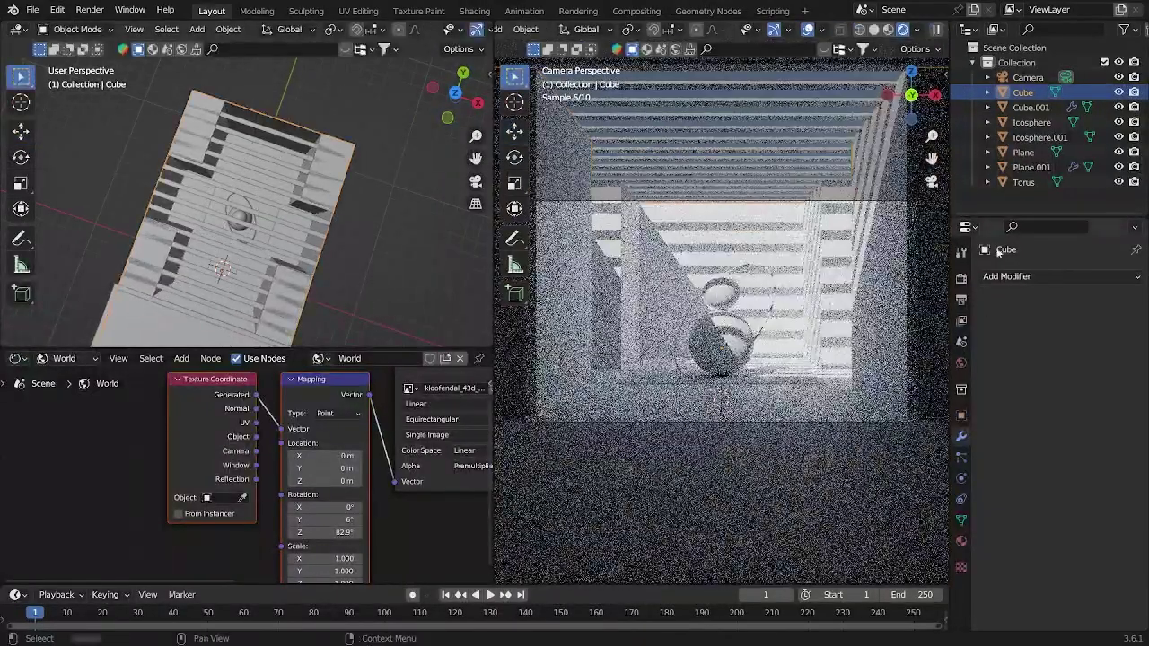
- Lower the camera along Z to a height of about 1.58 m and save the file
click(1028, 78)
key(g)
key(z)
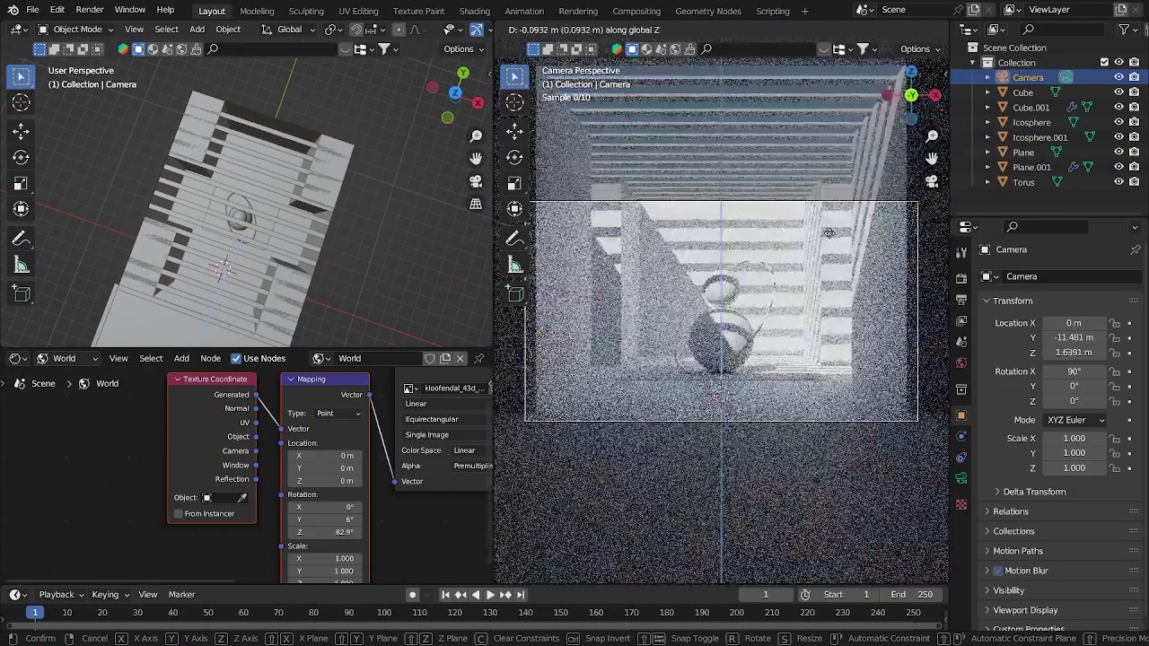
click(827, 235)
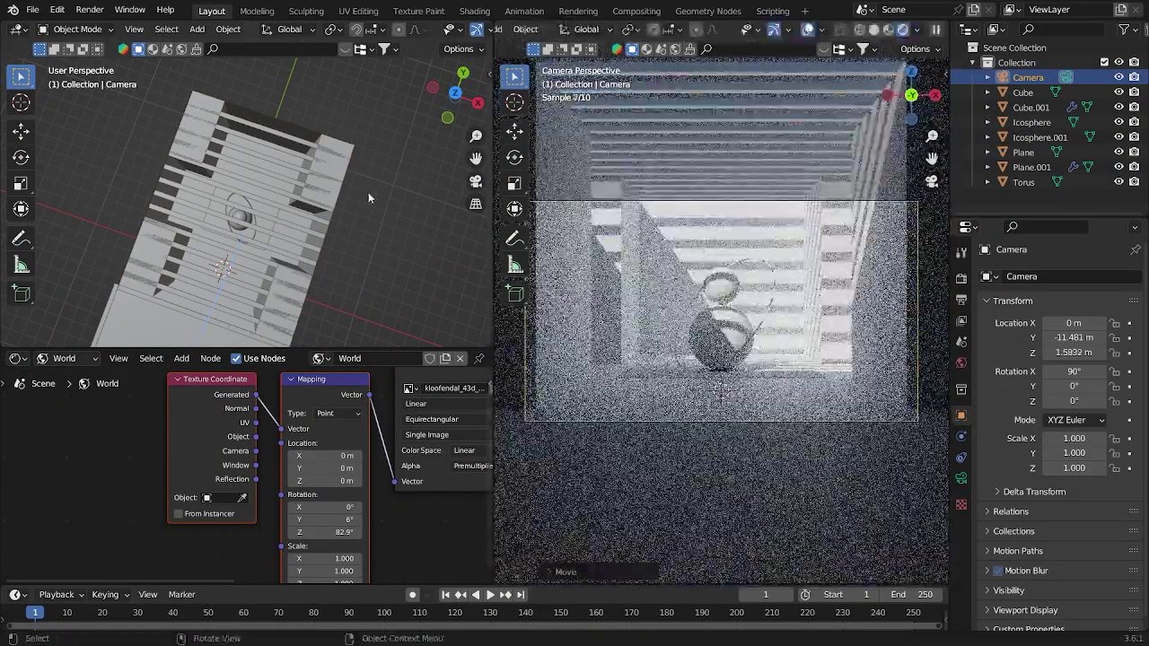
key(ctrl+s)
- Show the scene from the top, open the system's network quick settings and return to the modelling viewport
key(grave)
click(376, 110)
key(super)
key(super)
key(super)
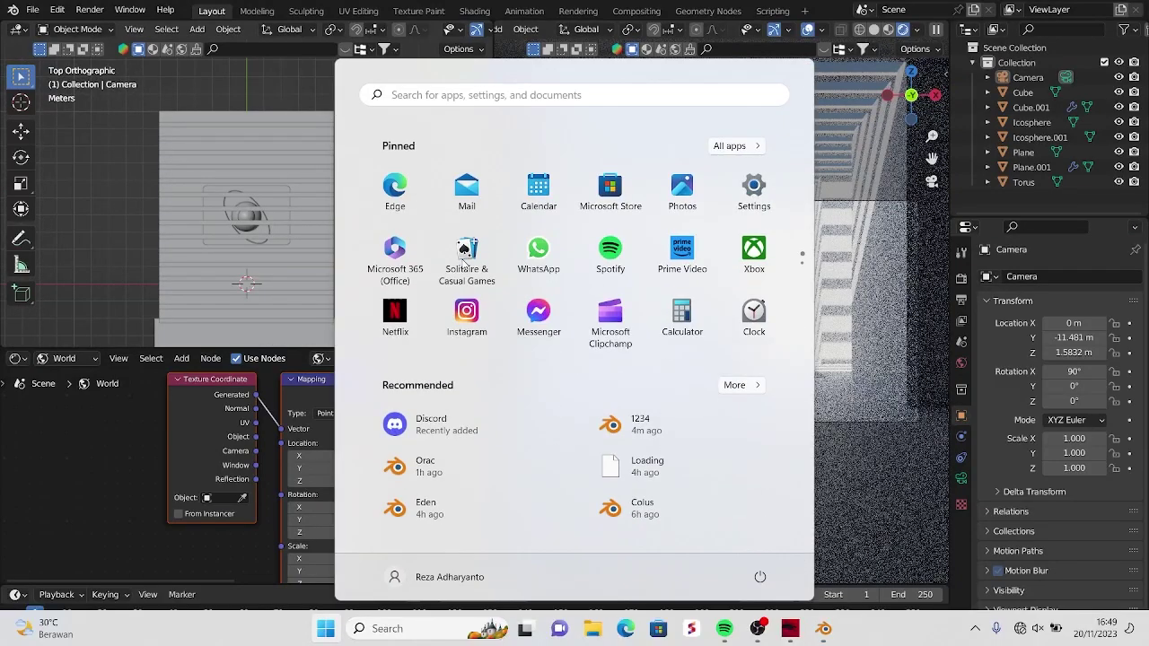
key(super)
key(super)
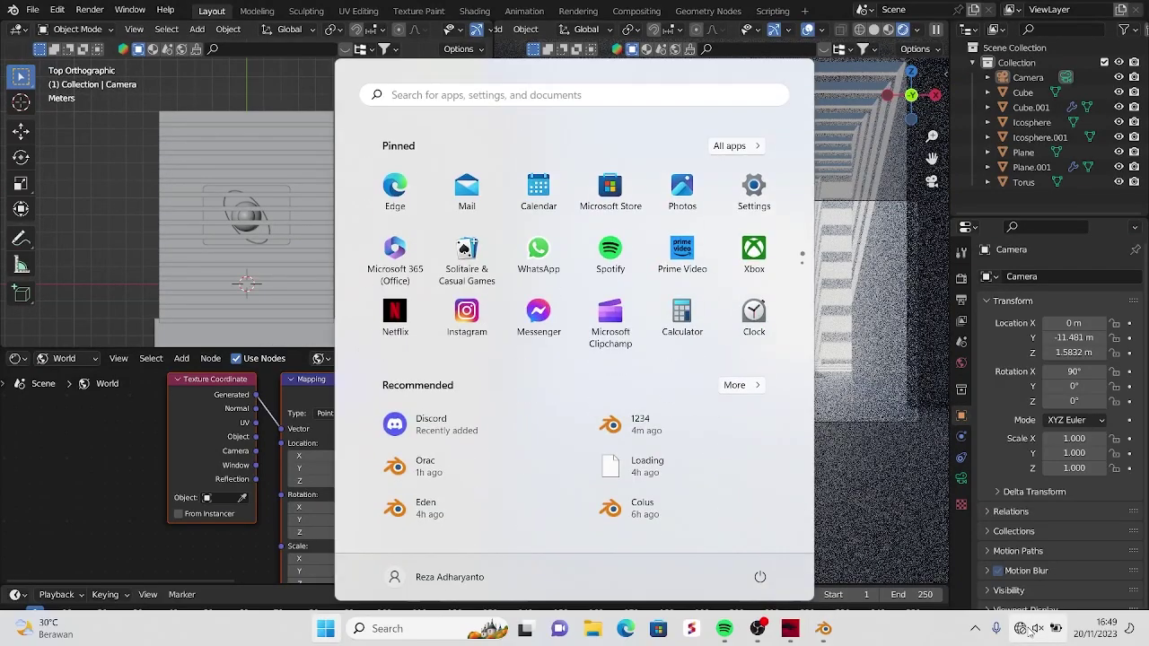
click(1028, 629)
click(940, 342)
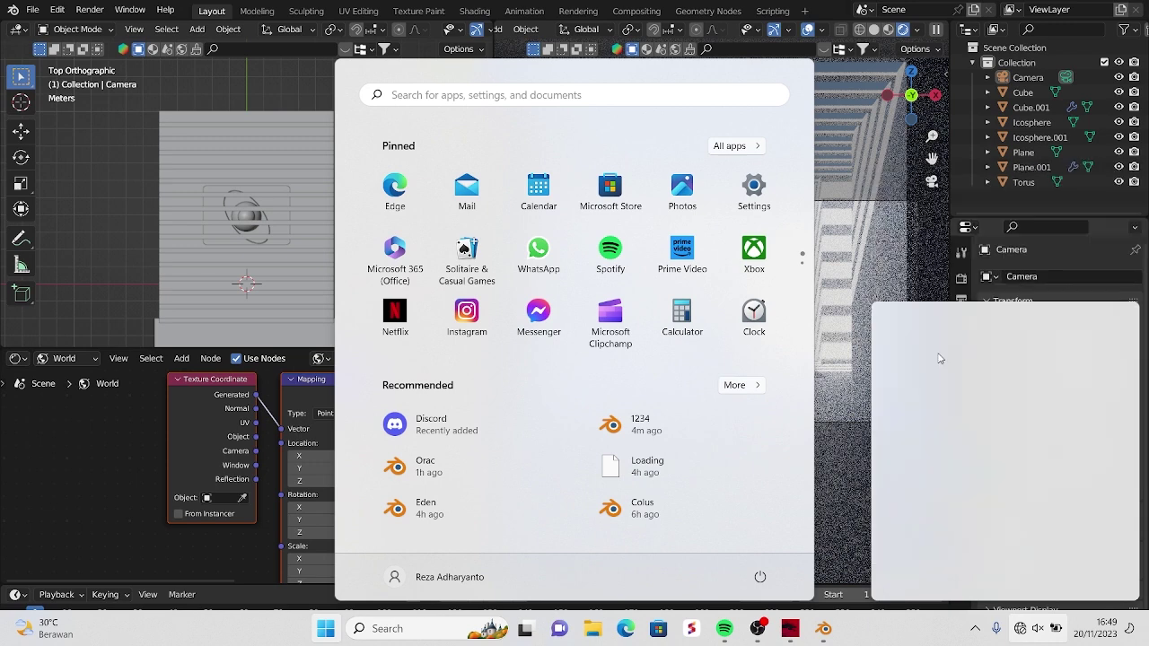
click(94, 107)
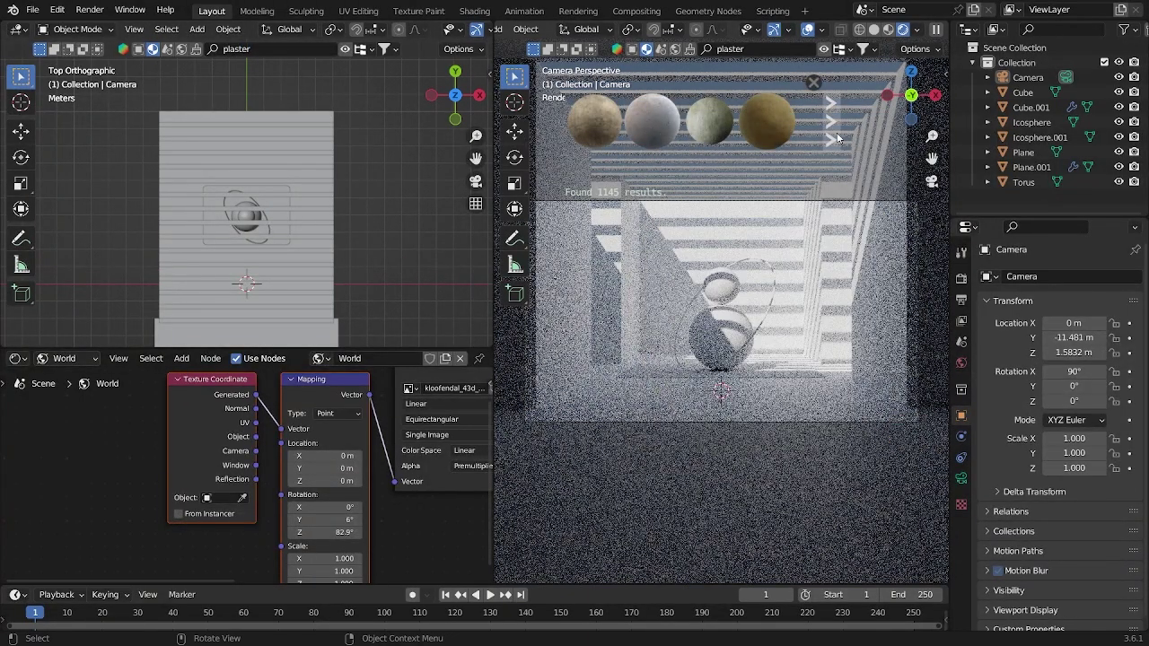
- Browse the material library's "plaster" results and apply the Stylized Plaster material to the room cube
click(833, 131)
mouse_move(759, 138)
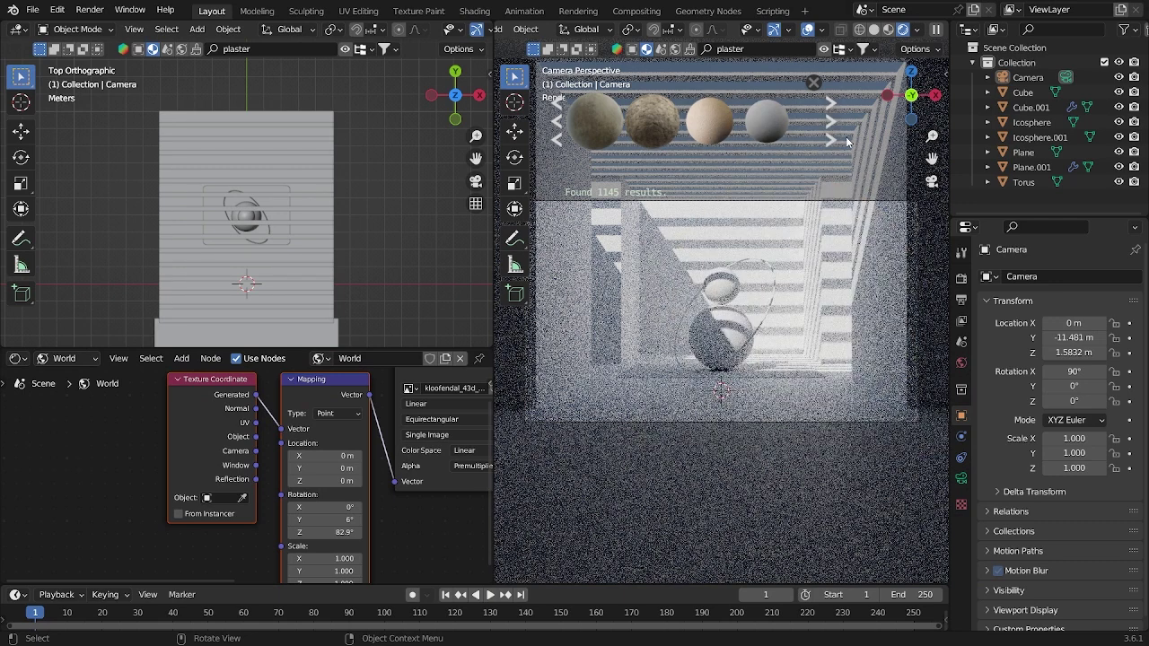
click(837, 135)
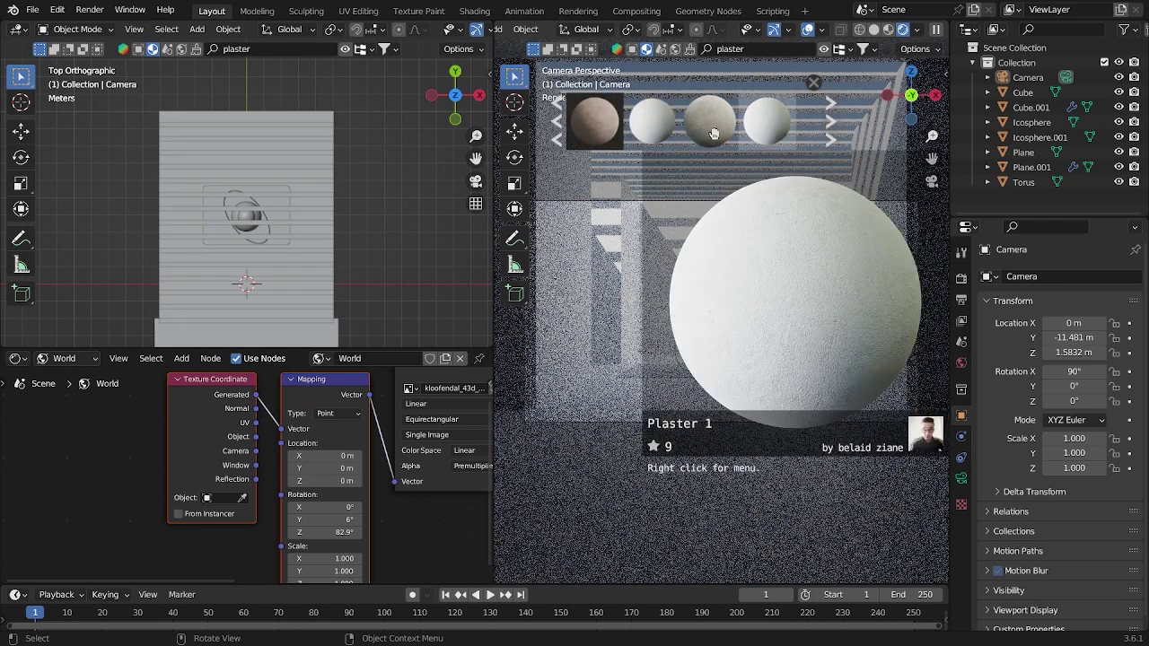
mouse_move(608, 132)
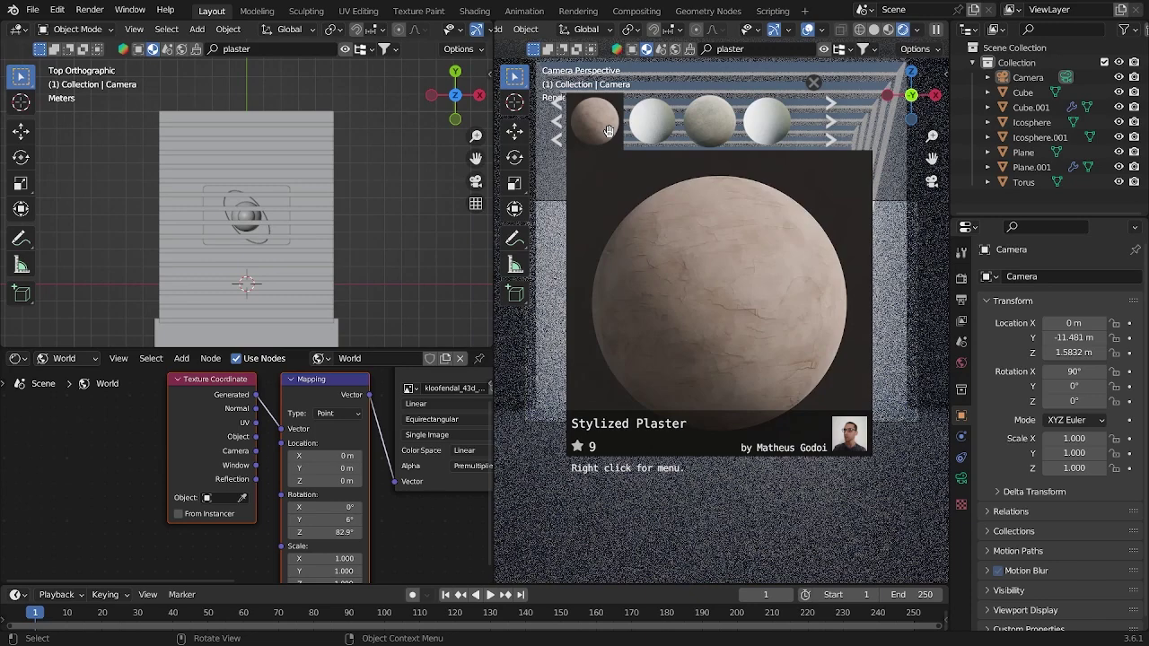
click(706, 257)
click(588, 142)
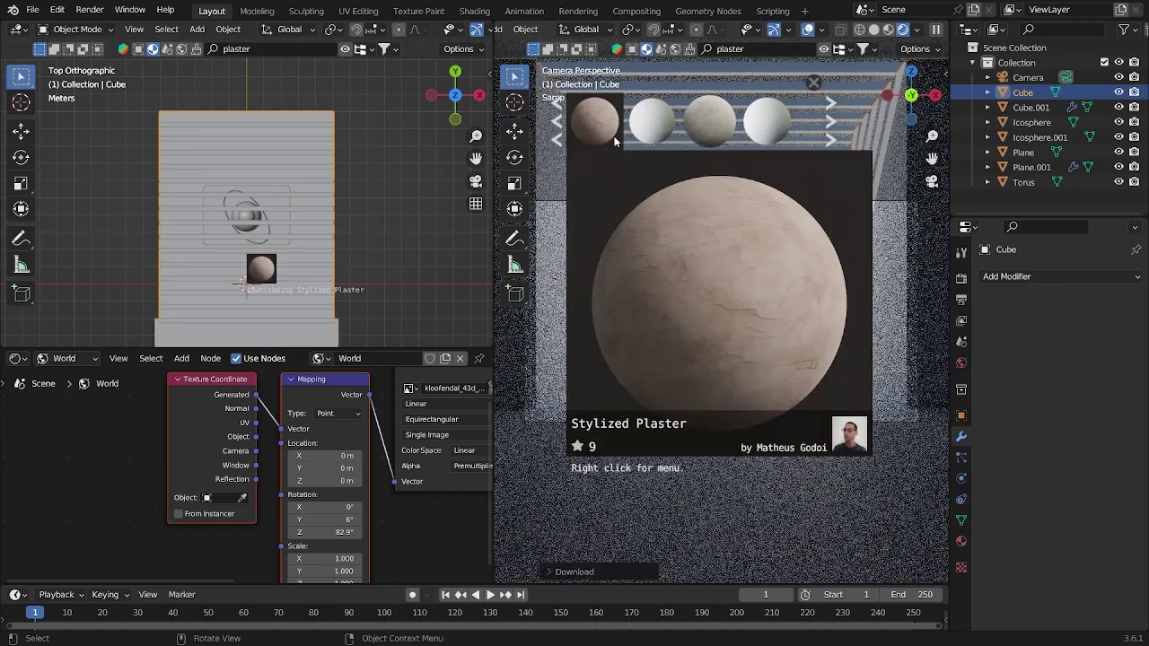
click(403, 231)
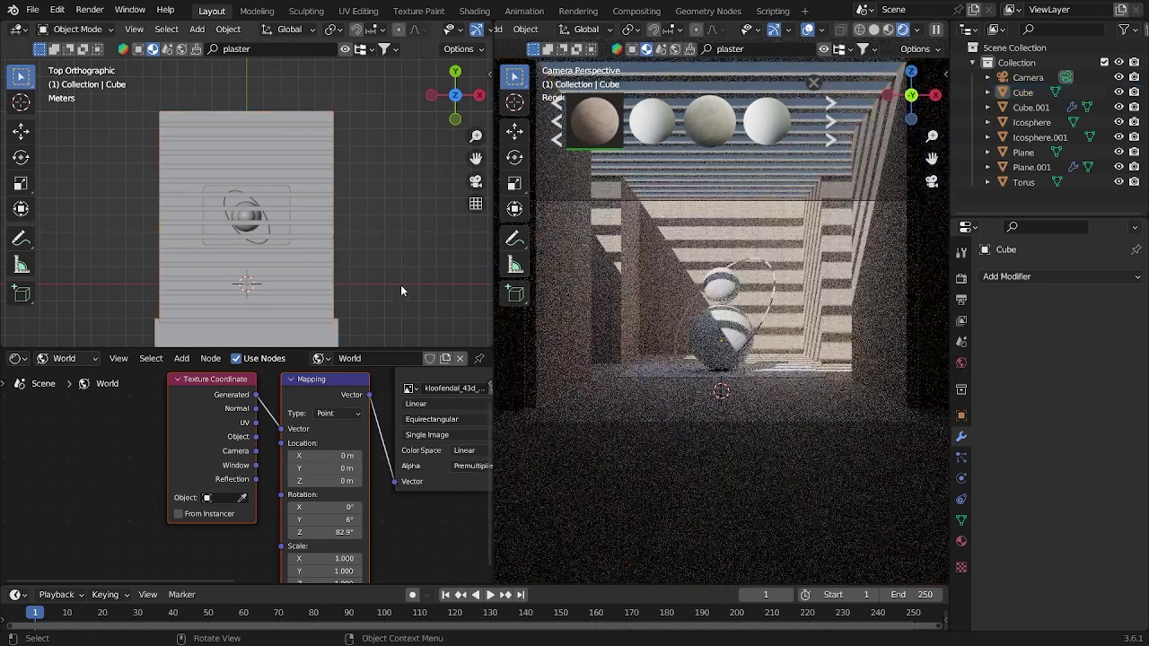
mouse_move(591, 143)
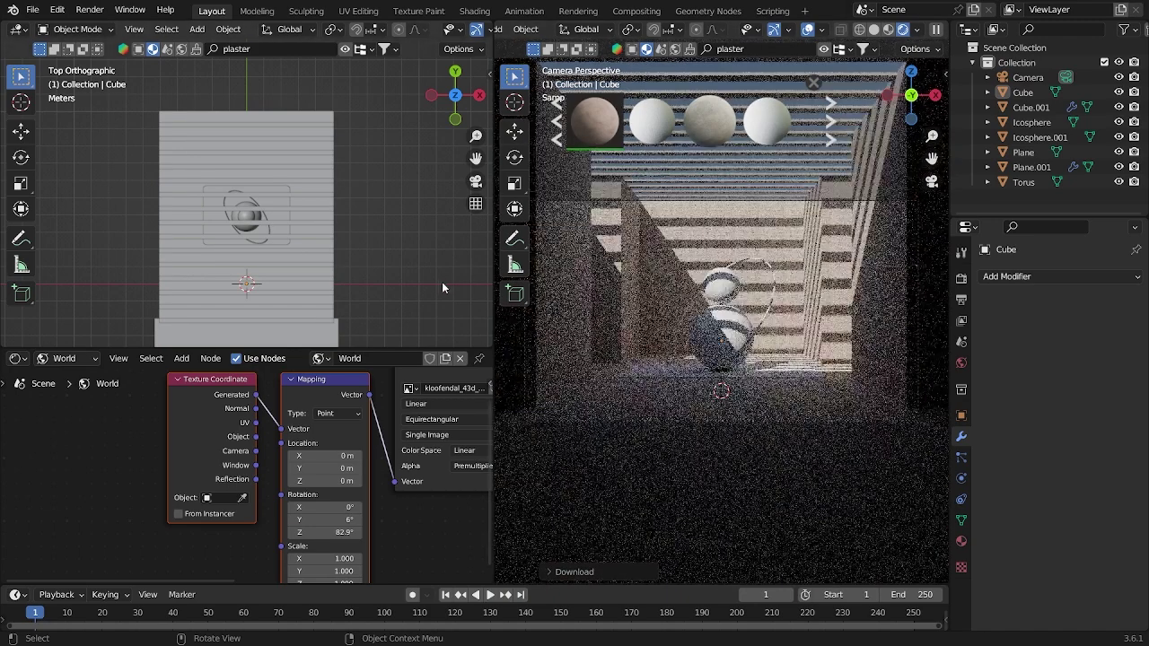
- Switch the shader editor from World to Object and display the room cube's Stylized Plaster node tree
middle_drag(375, 272, 377, 204)
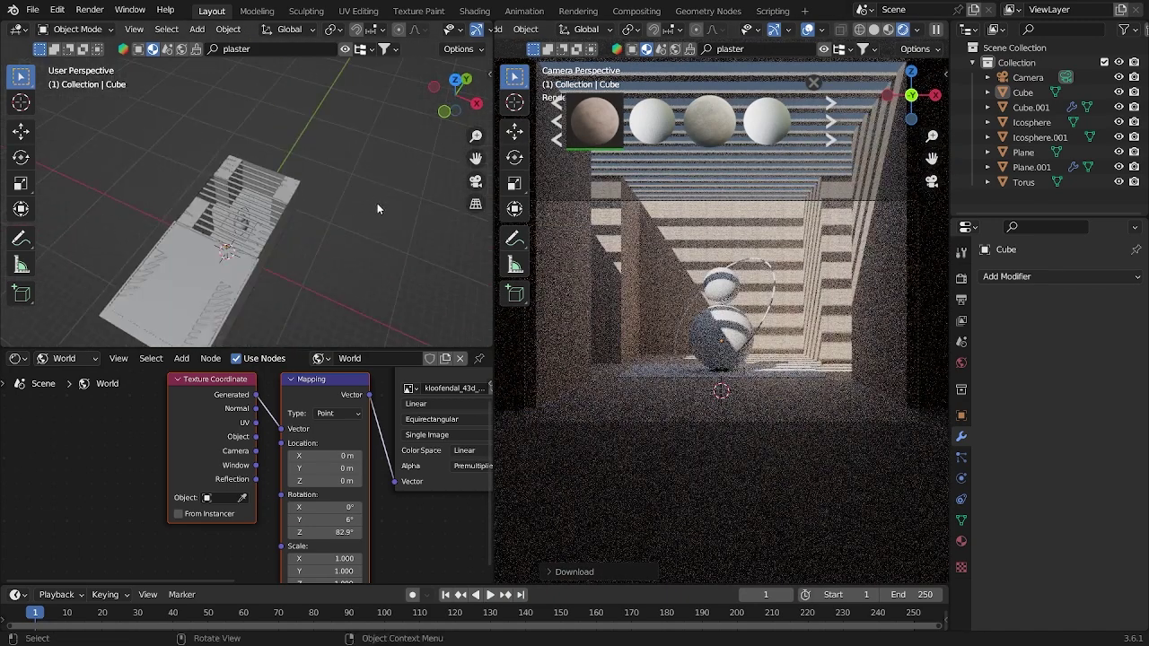
click(70, 375)
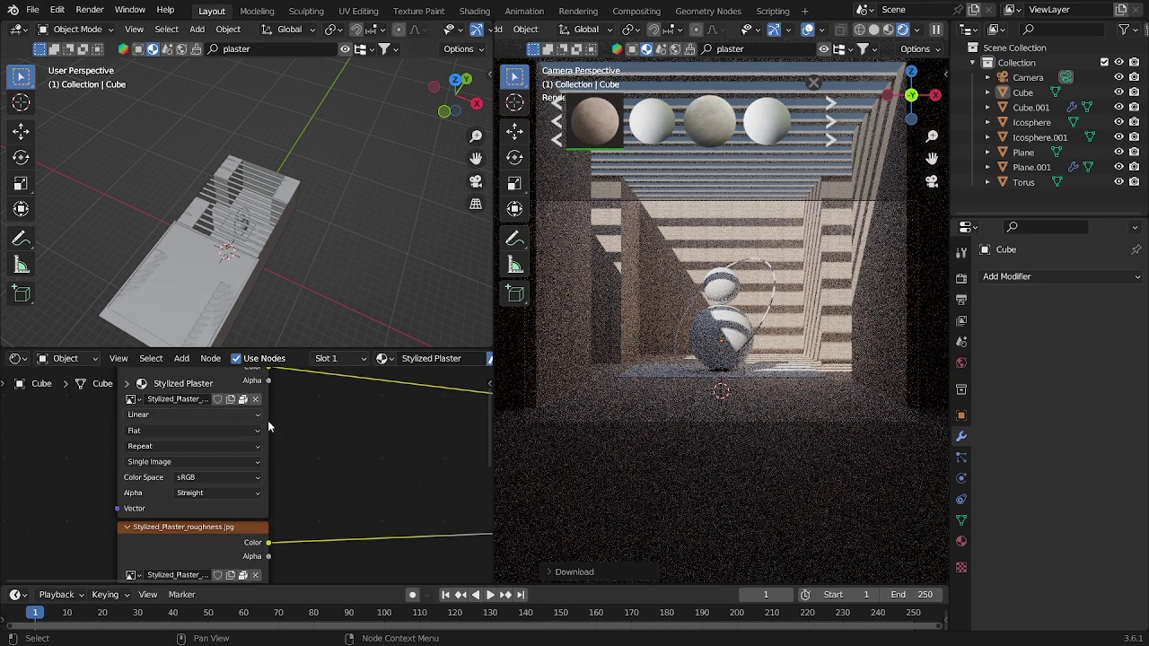
scroll(267, 420, down, 3)
middle_drag(333, 475, 381, 428)
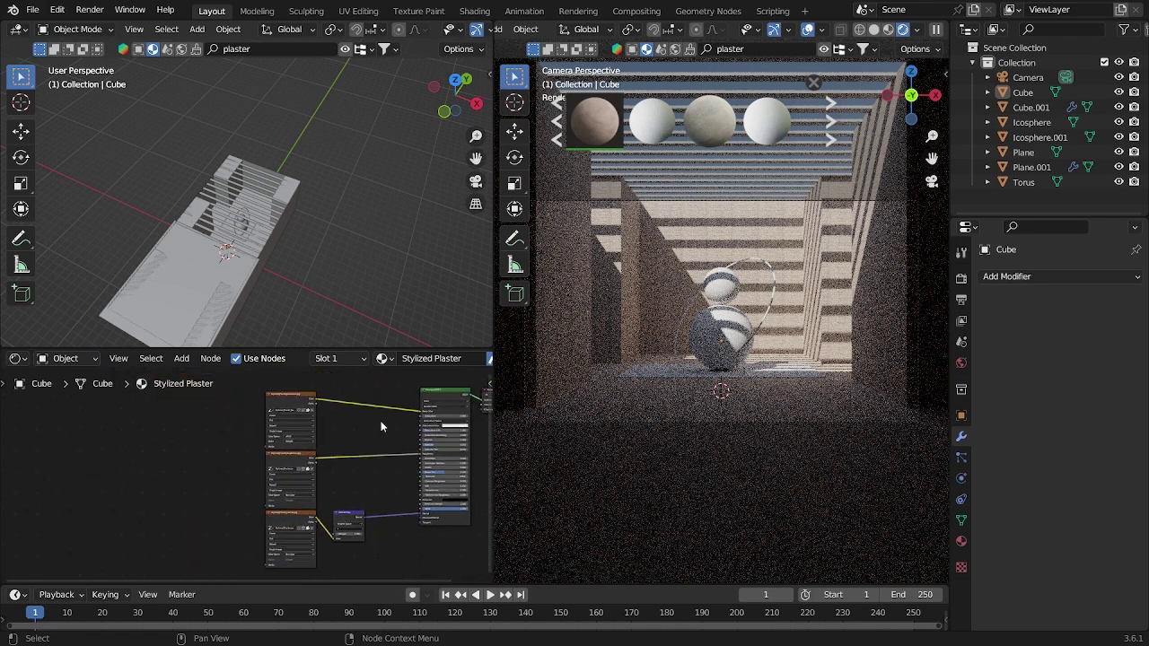
- Unwrap all of the room cube's faces with Smart UV Project
click(655, 287)
key(Tab)
scroll(359, 238, down, 2)
key(u)
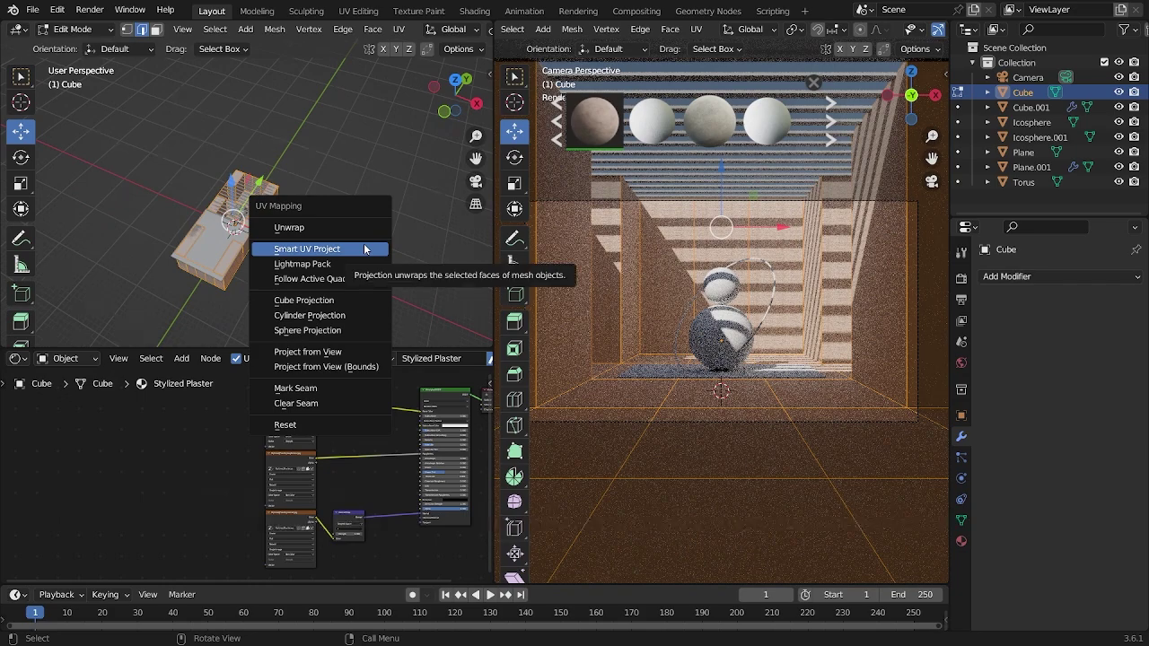
click(365, 249)
click(388, 384)
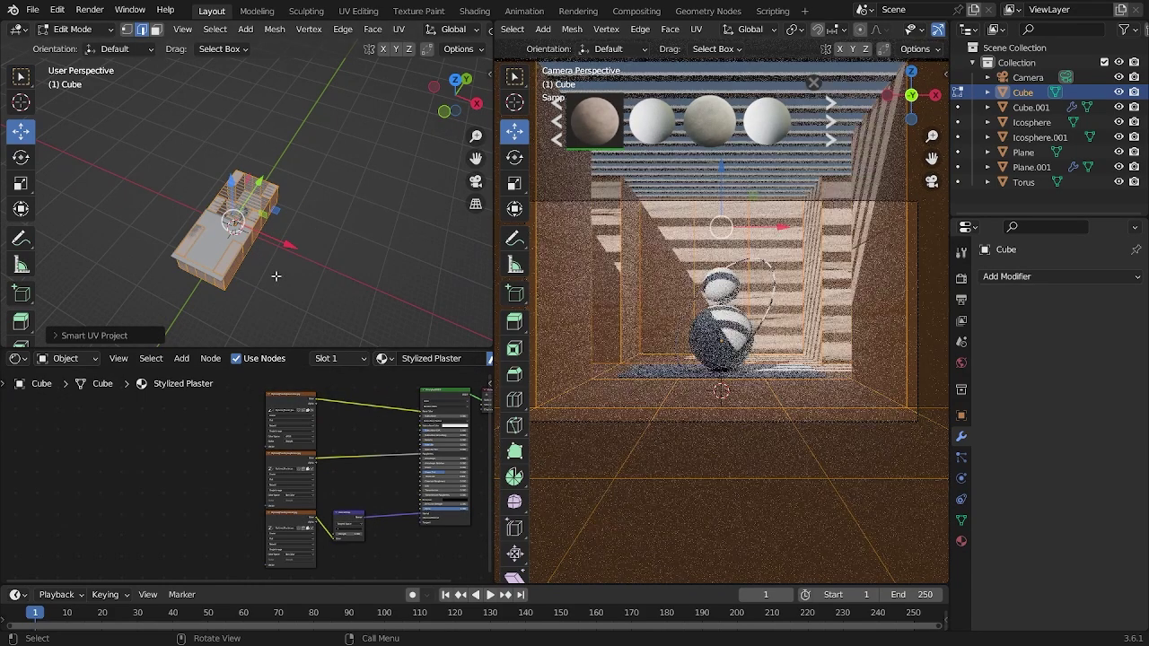
key(Tab)
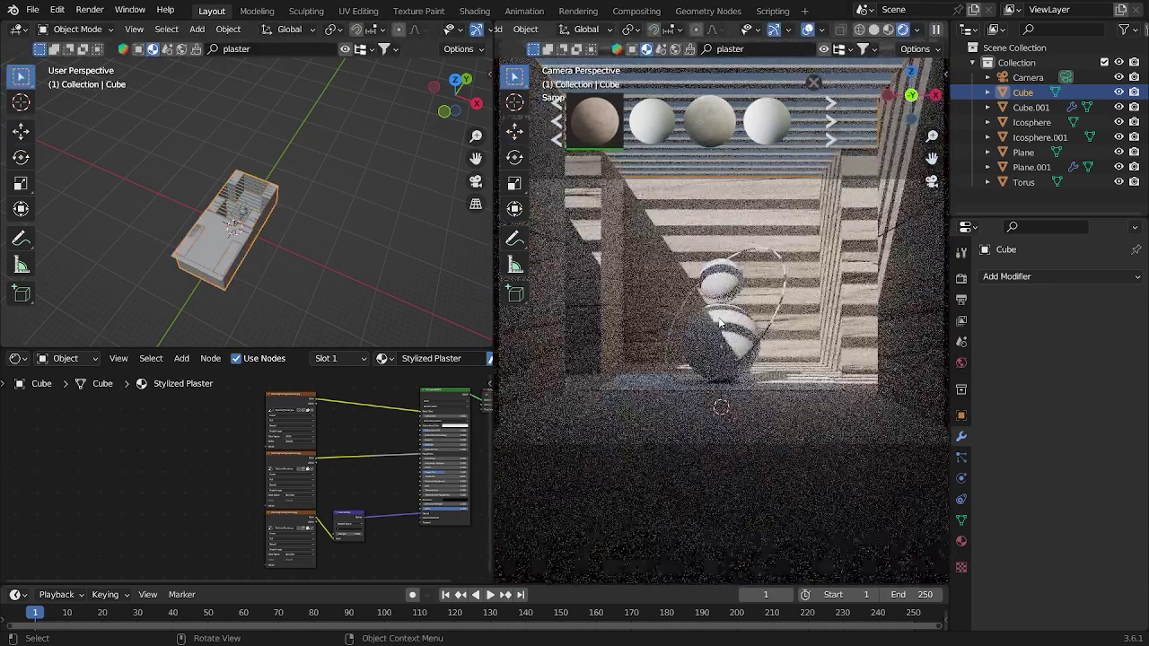
- Open the room cube's mesh in the UV Editing workspace and select all its UV islands
key(Tab)
click(357, 11)
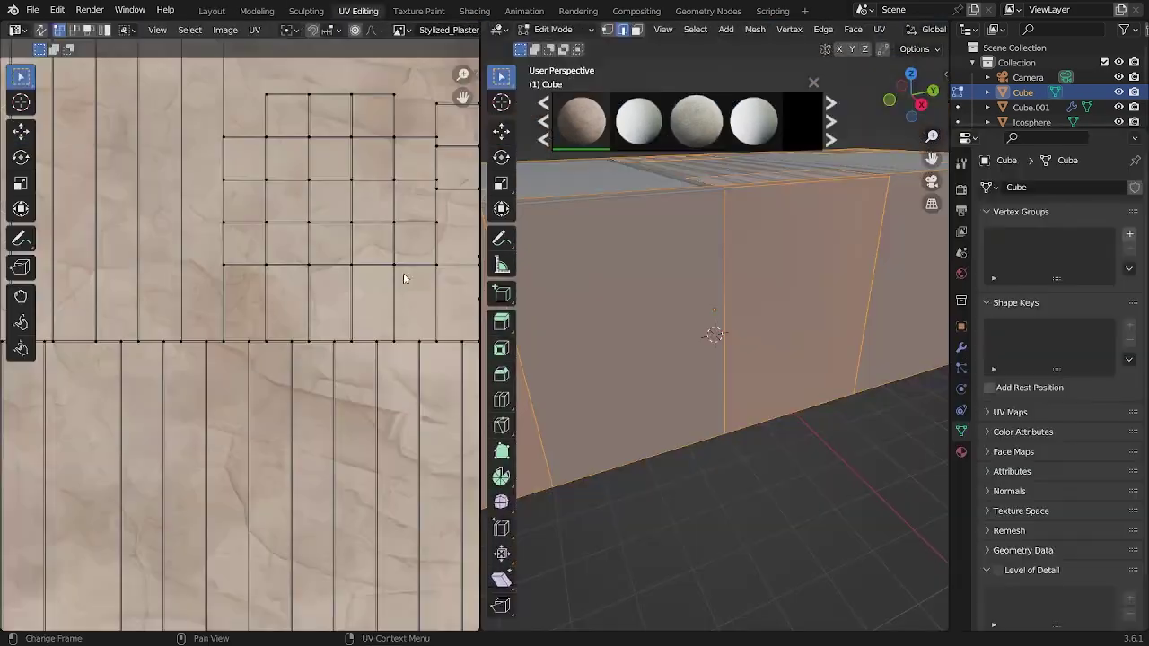
scroll(386, 281, down, 6)
drag(393, 527, 104, 115)
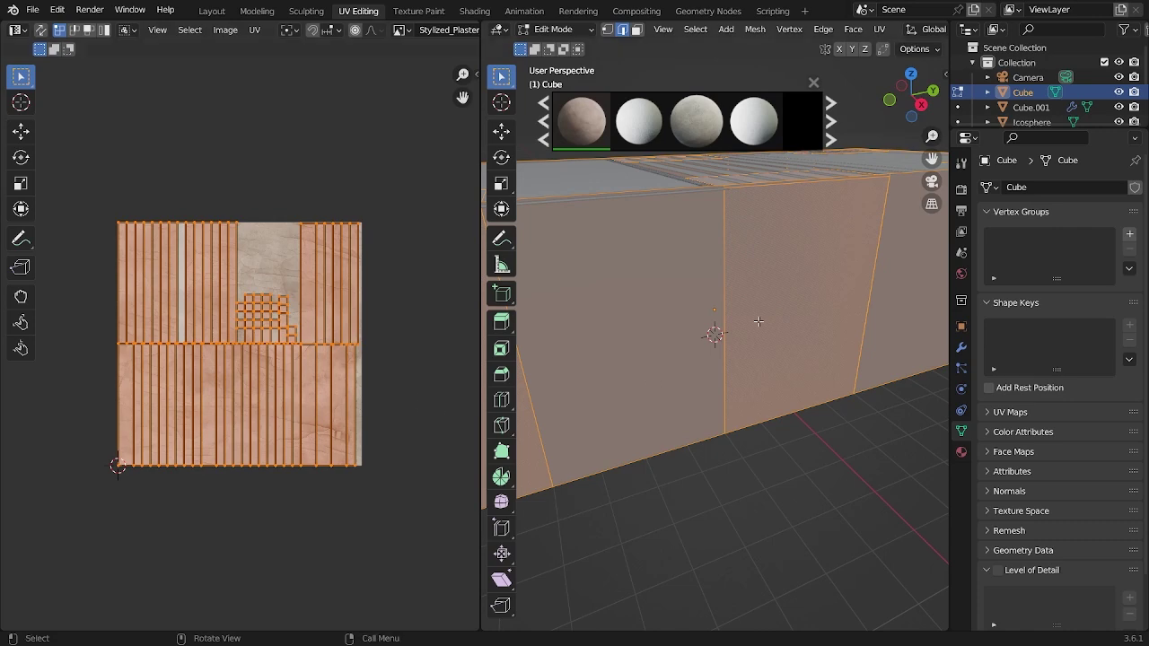
- Set the UV workspace's 3D viewport to Material Preview and frame the room's interior
key(KP_0)
scroll(930, 34, down, 6)
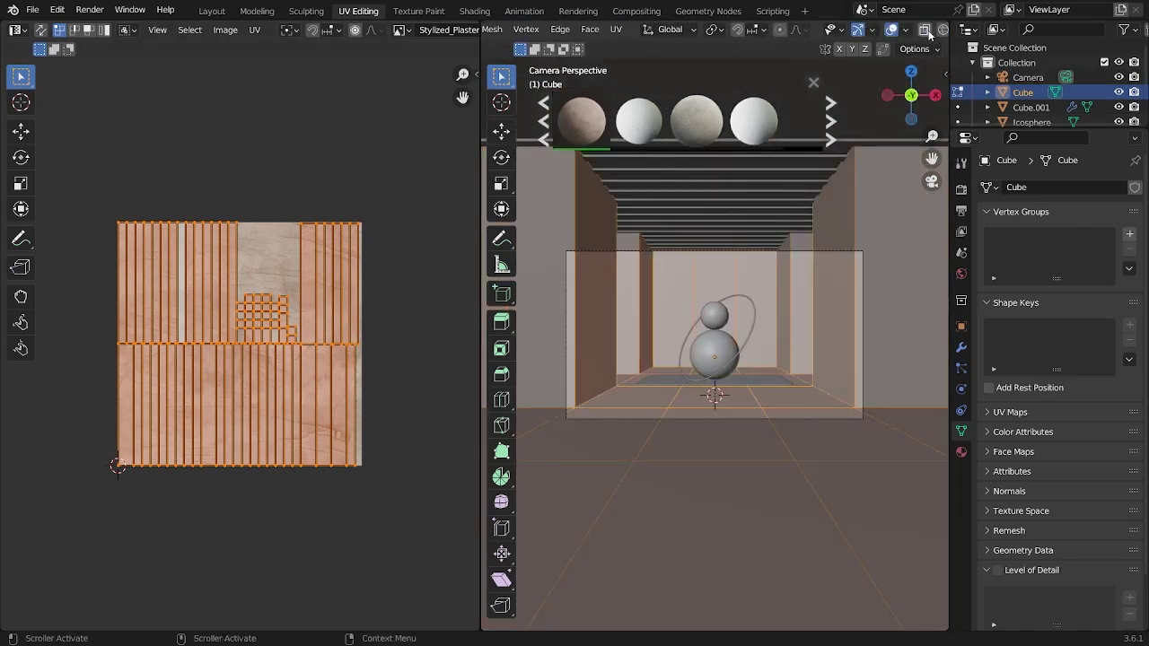
scroll(929, 33, down, 3)
click(906, 31)
mouse_move(852, 305)
middle_down()
mouse_move(742, 314)
mouse_move(836, 379)
mouse_move(719, 331)
mouse_move(797, 322)
middle_up()
scroll(773, 319, up, 6)
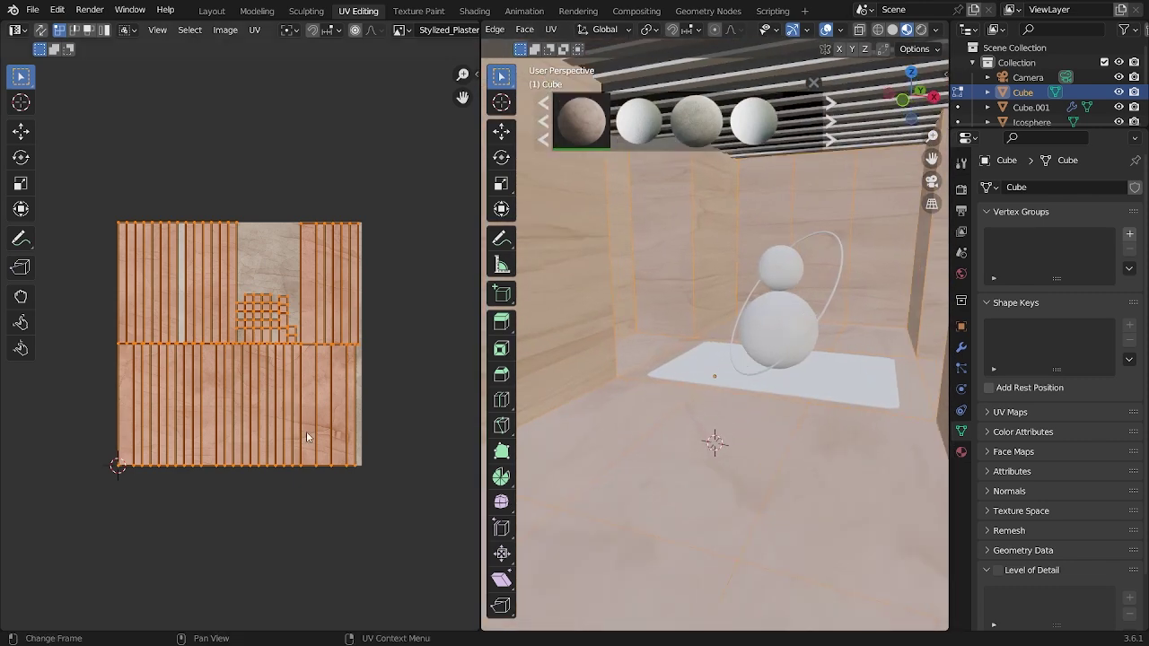
- Remap the room cube's UVs with Cube Projection, enlarge them about 5.18 times and scale them by about 0.84
key(u)
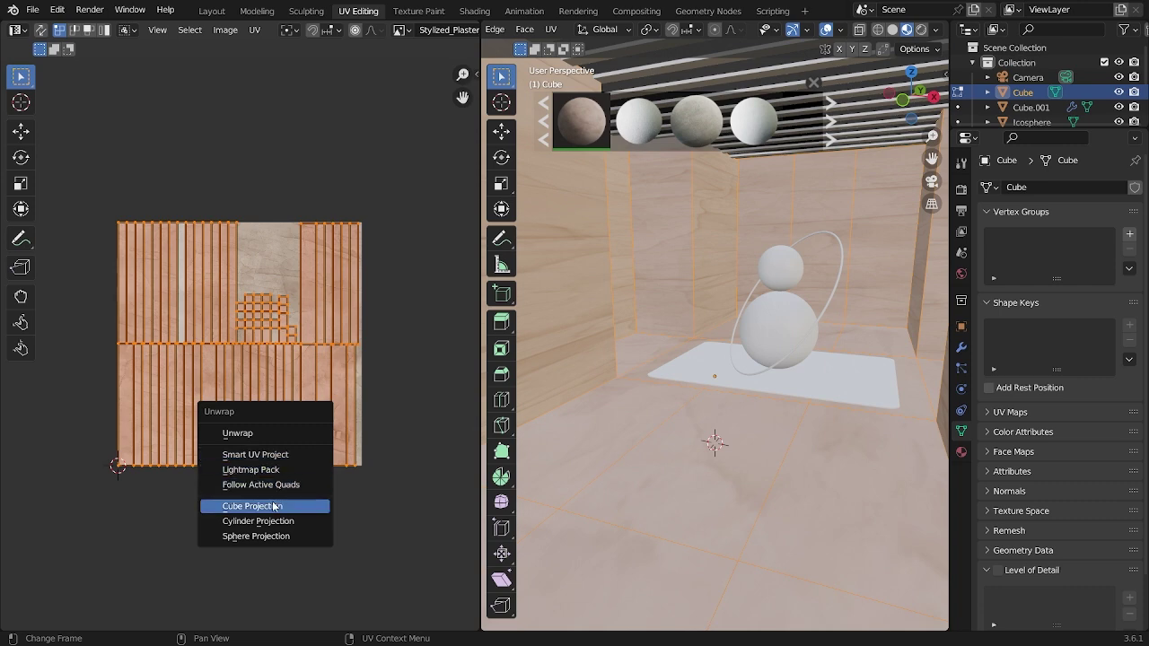
click(283, 508)
scroll(308, 467, down, 3)
key(s)
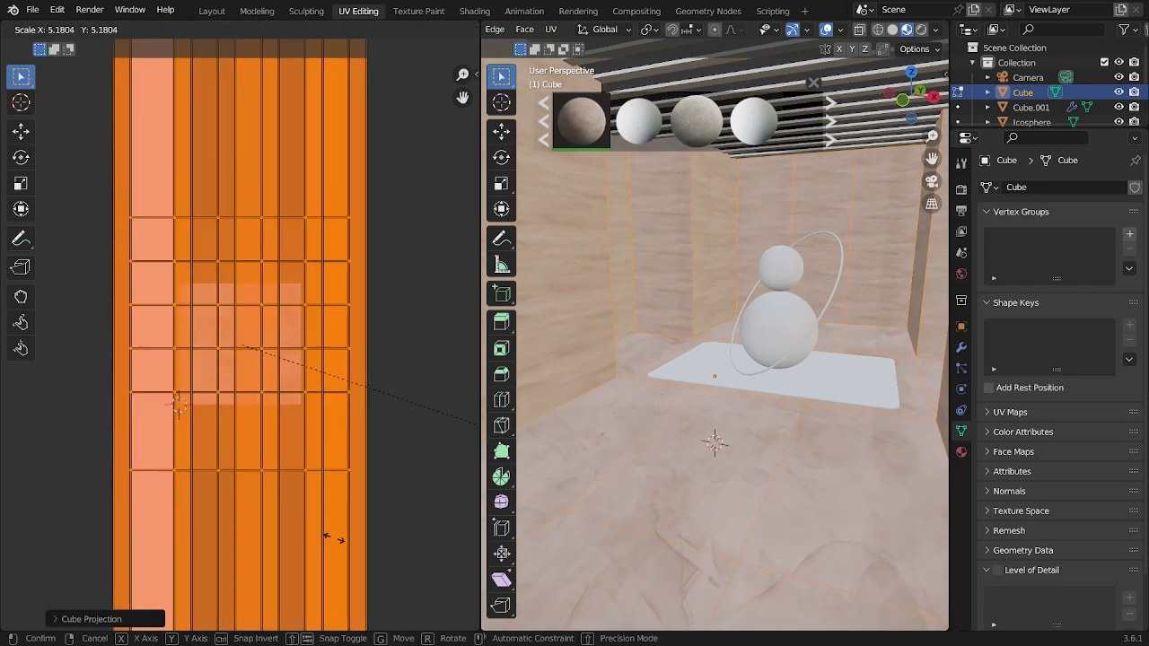
click(337, 521)
key(s)
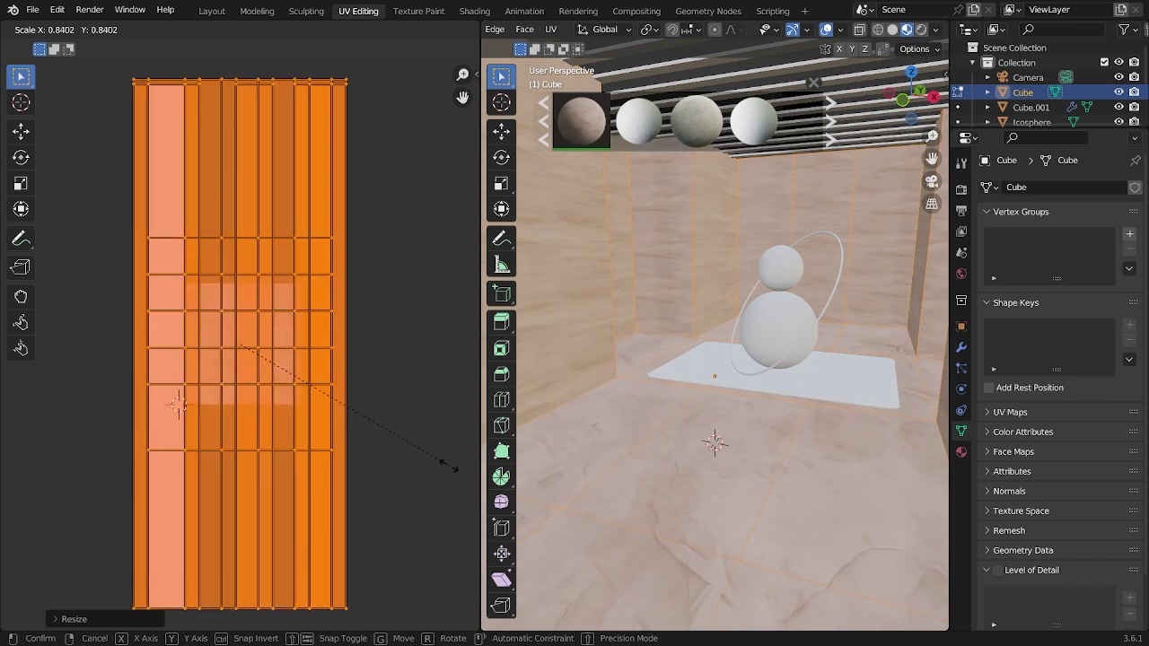
click(449, 470)
- Inspect the plaster on the room's walls and scale the UVs down along Y only
scroll(1035, 351, down, 2)
scroll(754, 345, up, 5)
scroll(754, 345, down, 6)
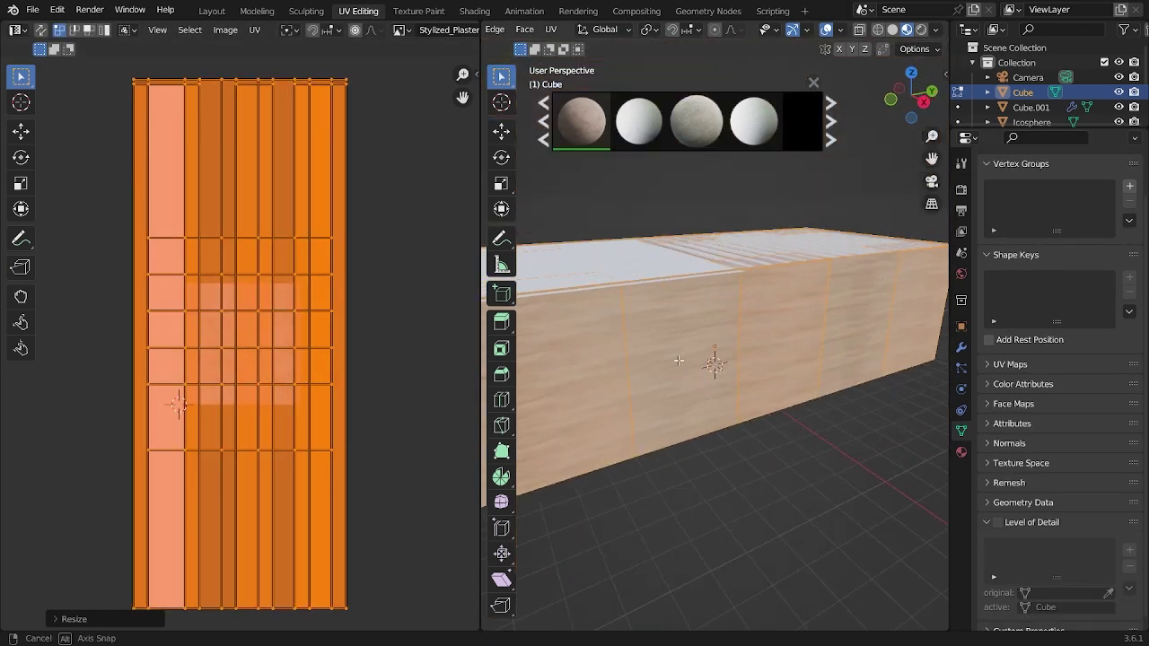
middle_drag(754, 345, 770, 413)
key(s)
key(y)
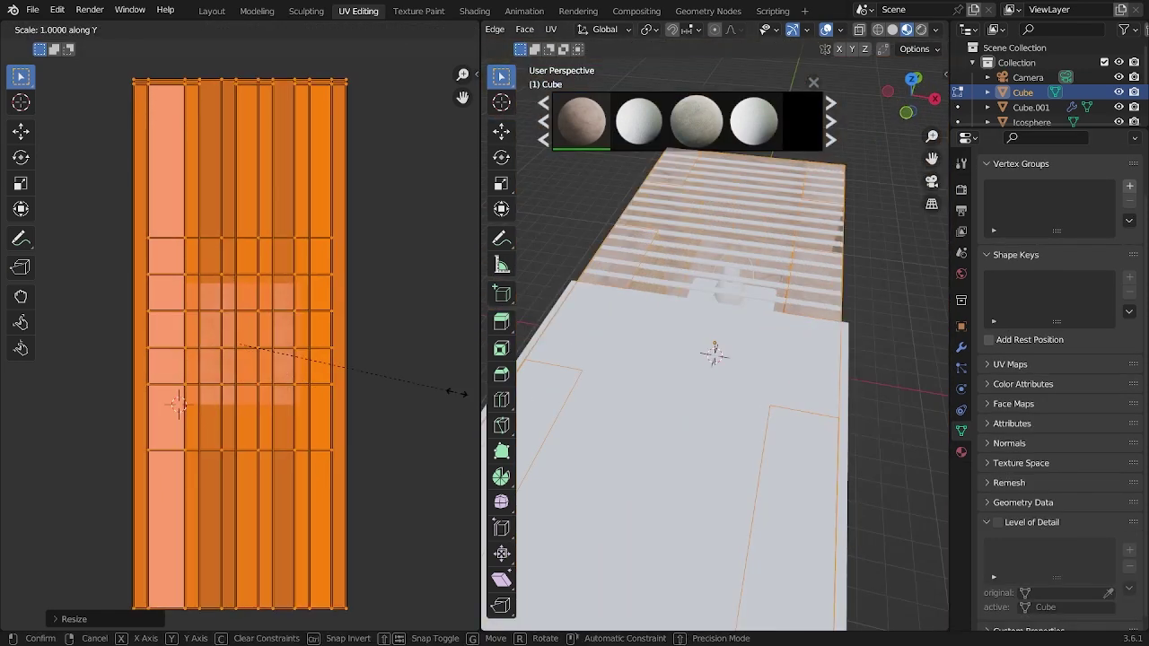
click(173, 464)
key(grave)
click(178, 542)
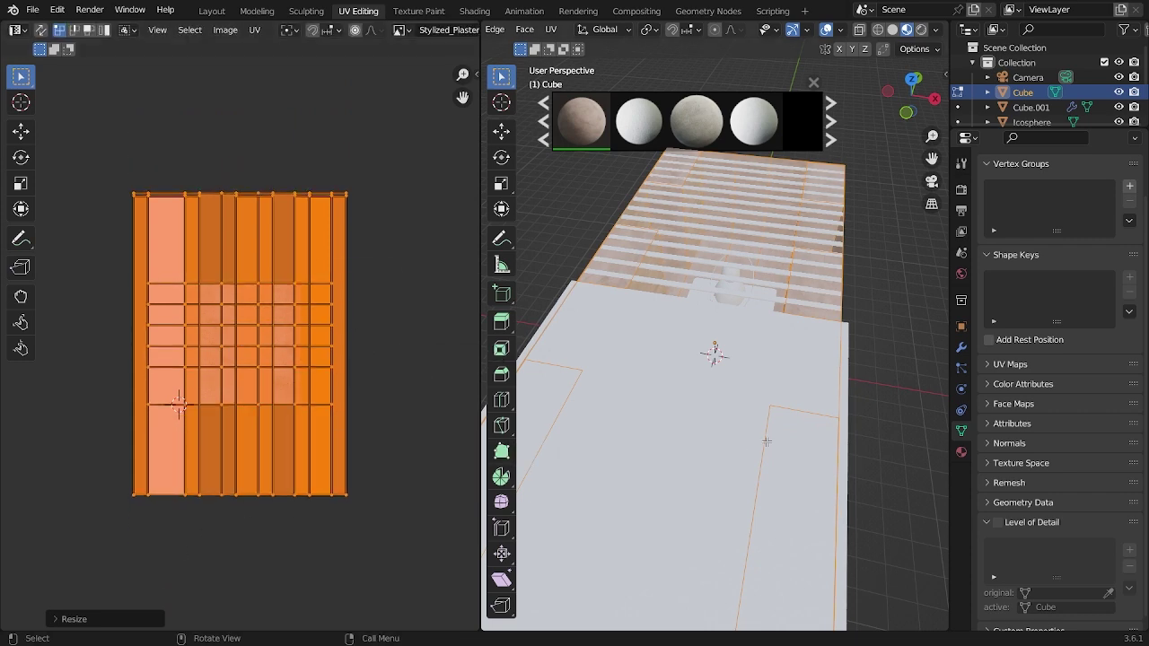
middle_drag(766, 441, 782, 383)
scroll(782, 388, up, 4)
key(s)
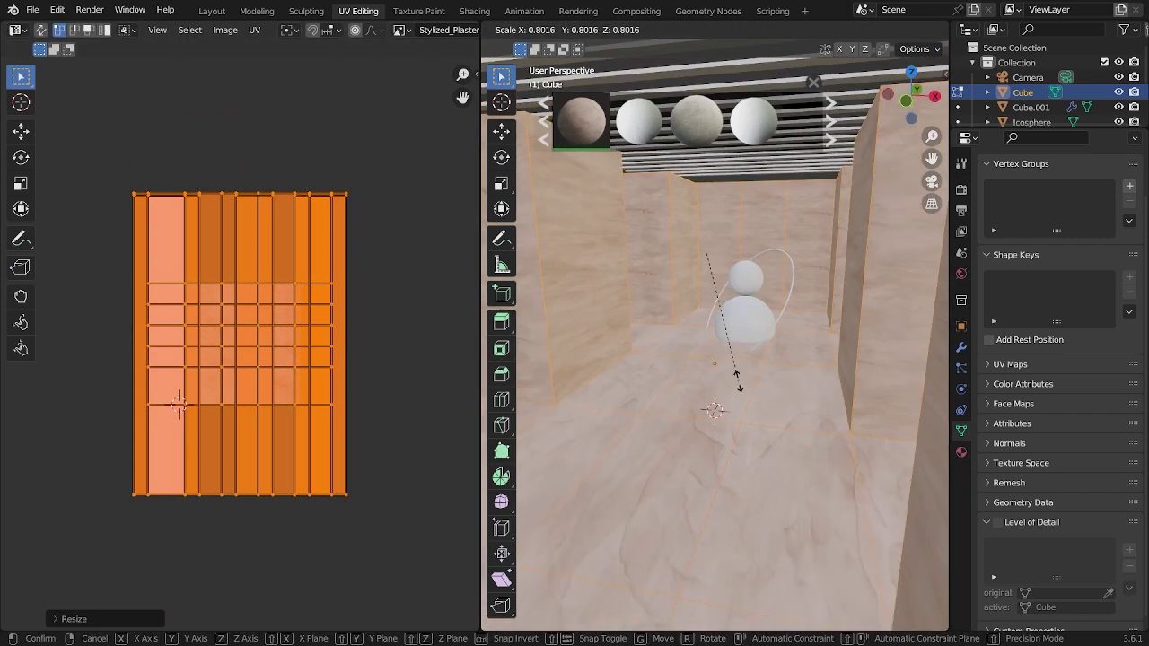
click(740, 390)
key(ctrl+z)
- Enlarge the room cube's UVs uniformly, leave Edit Mode and return to the Layout workspace
key(s)
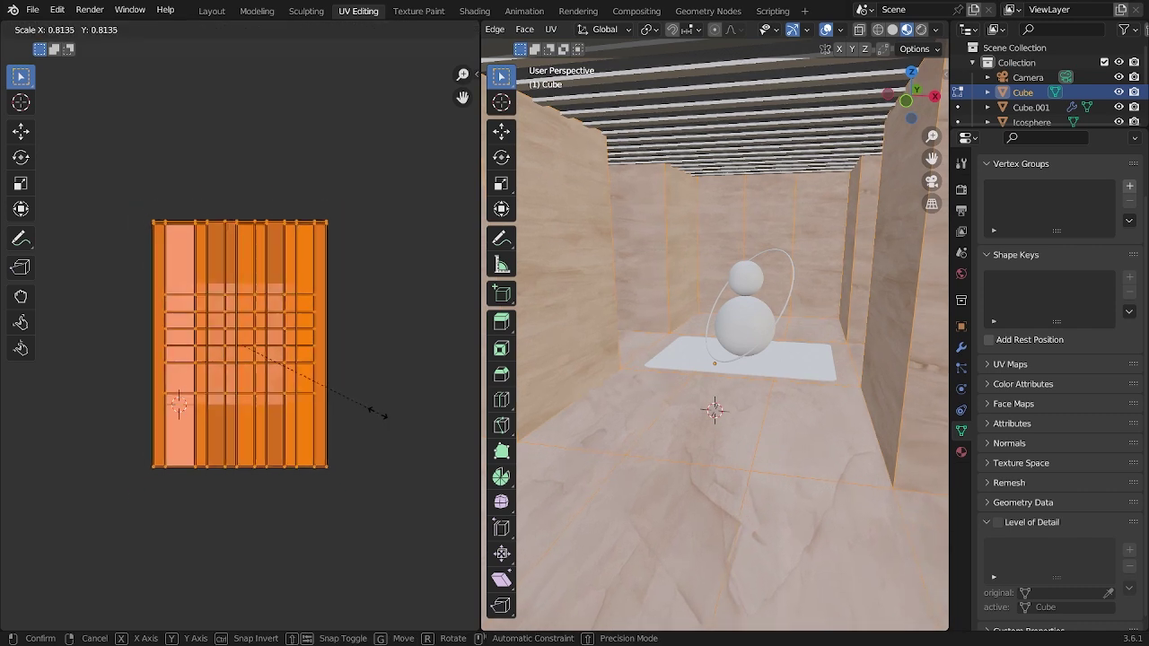
click(151, 446)
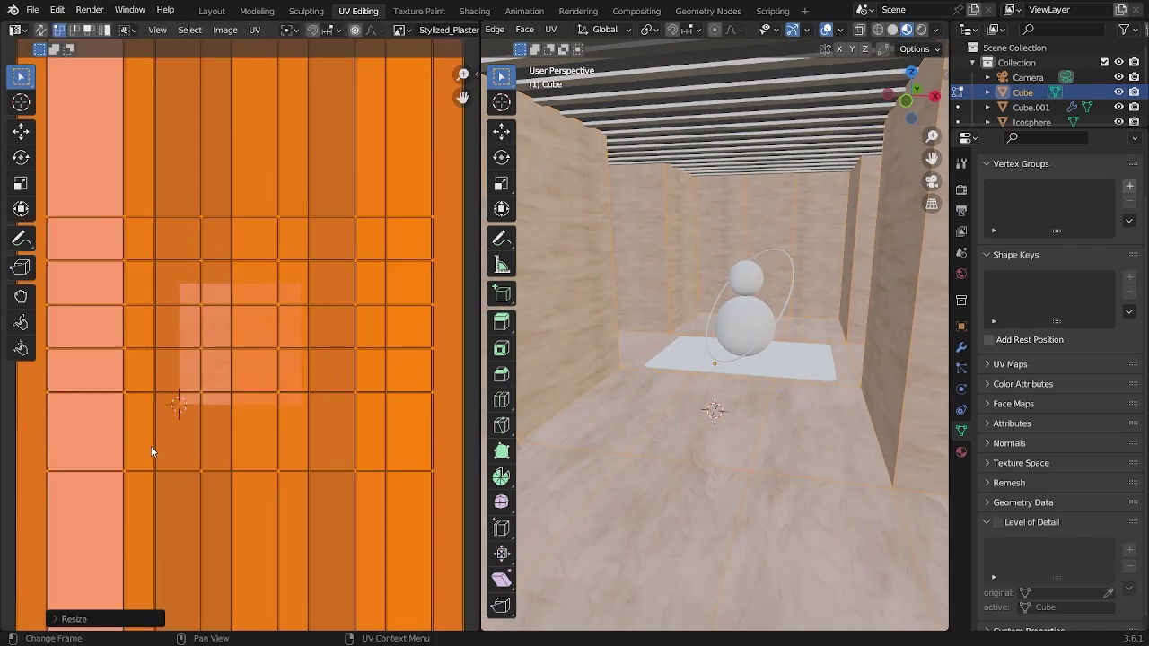
key(Tab)
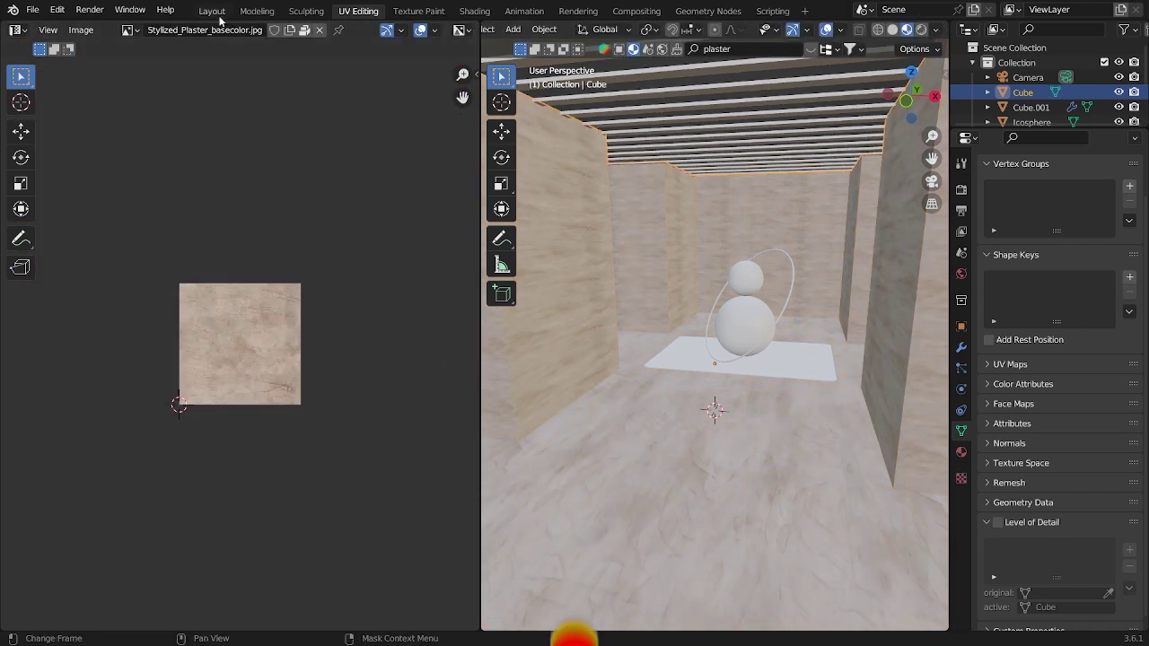
click(218, 15)
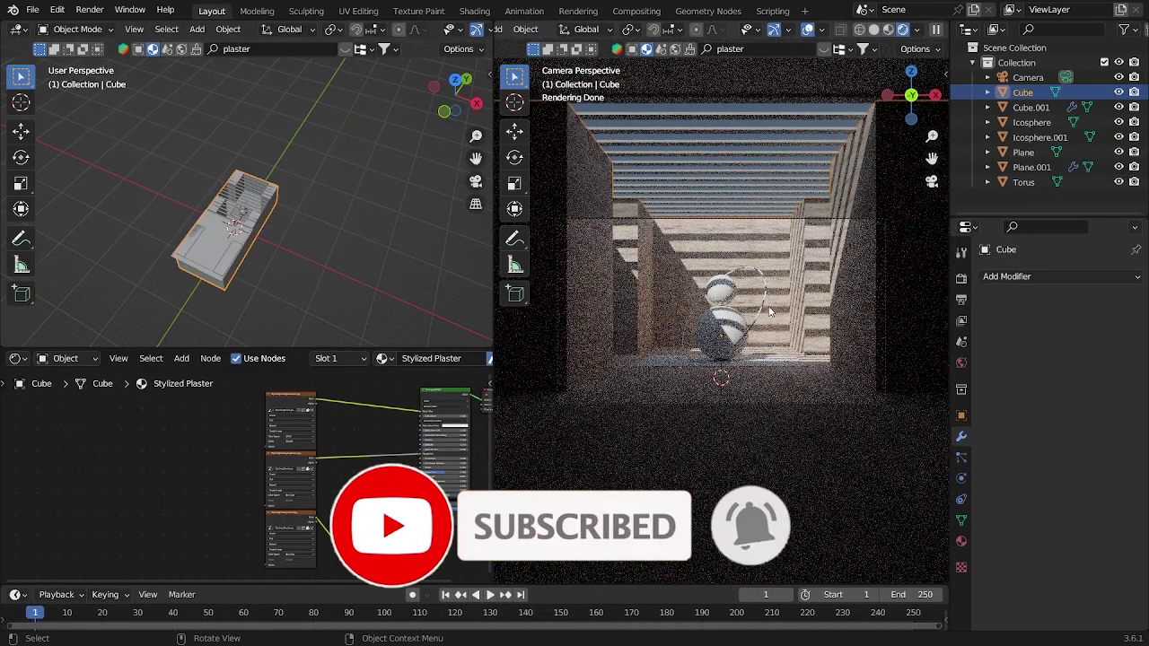
- Show the scene from the top, select the arrayed roof slats and search the material library for wood
middle_drag(271, 237, 322, 288)
scroll(322, 287, up, 5)
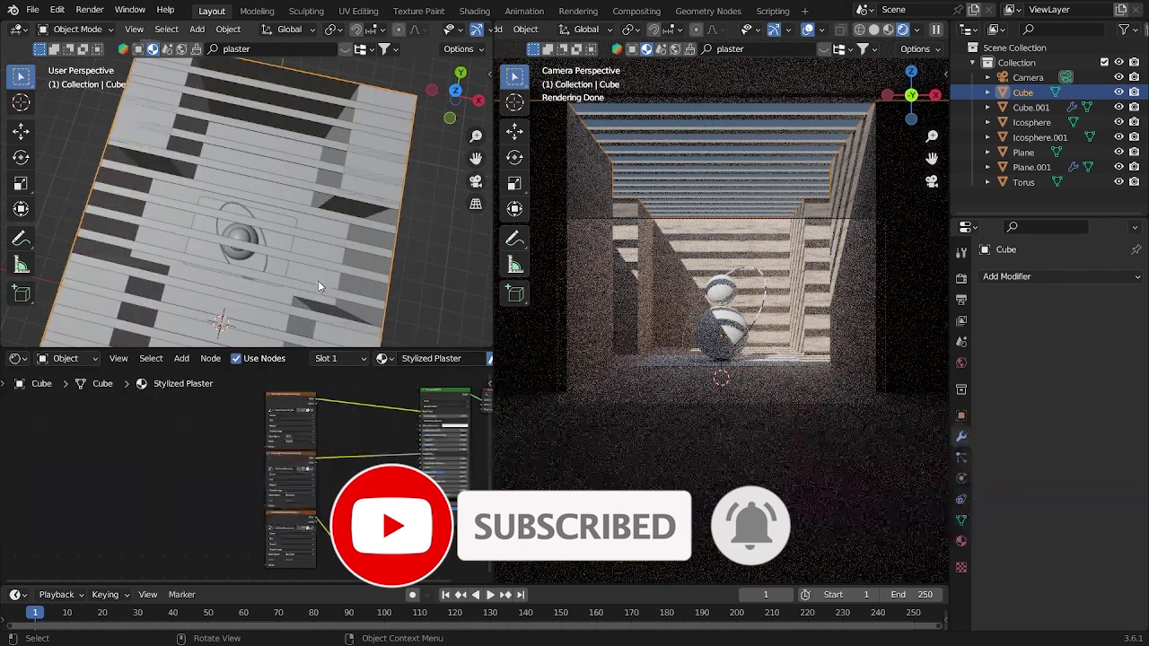
click(767, 297)
key(grave)
click(246, 236)
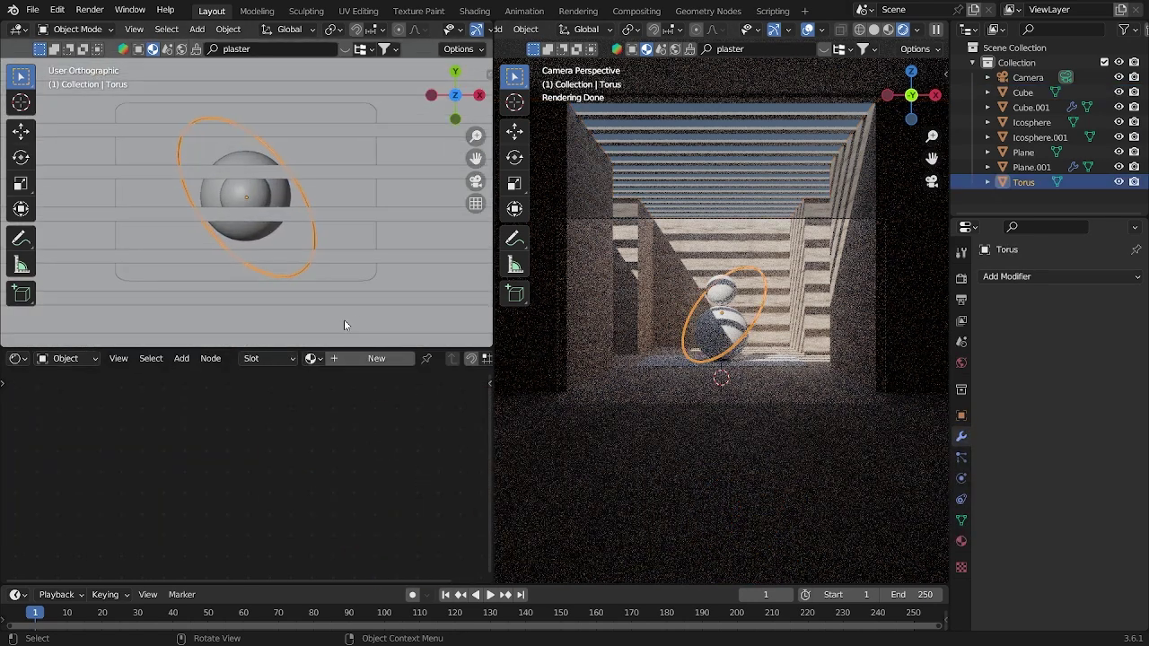
scroll(360, 292, down, 7)
click(376, 277)
scroll(371, 280, up, 2)
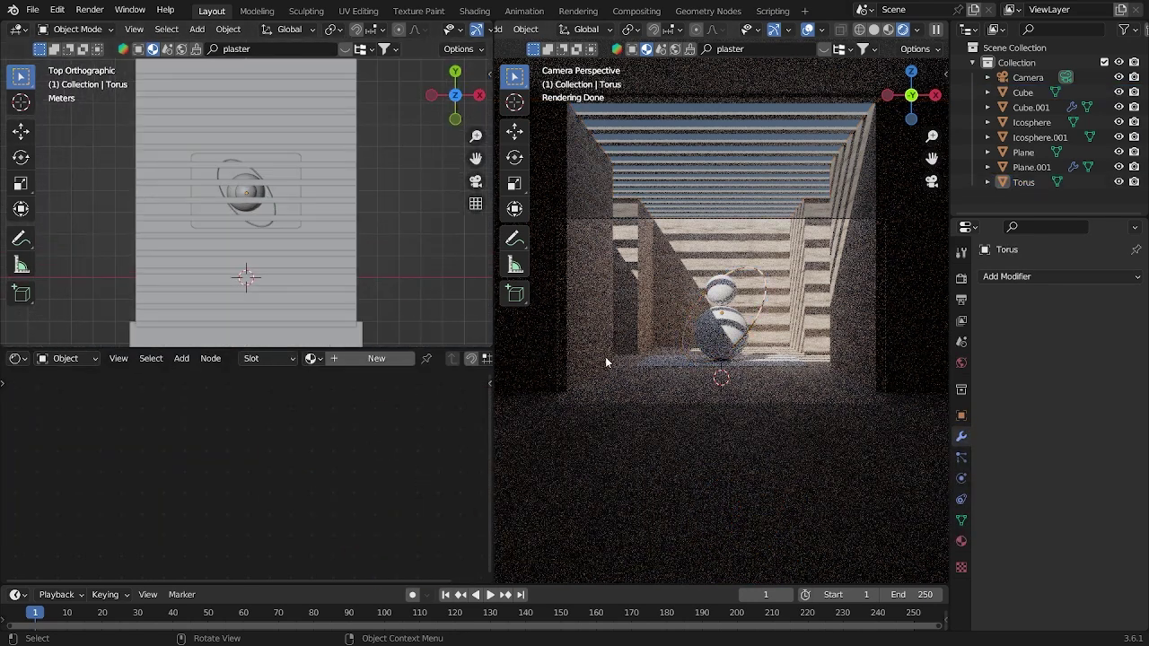
click(683, 167)
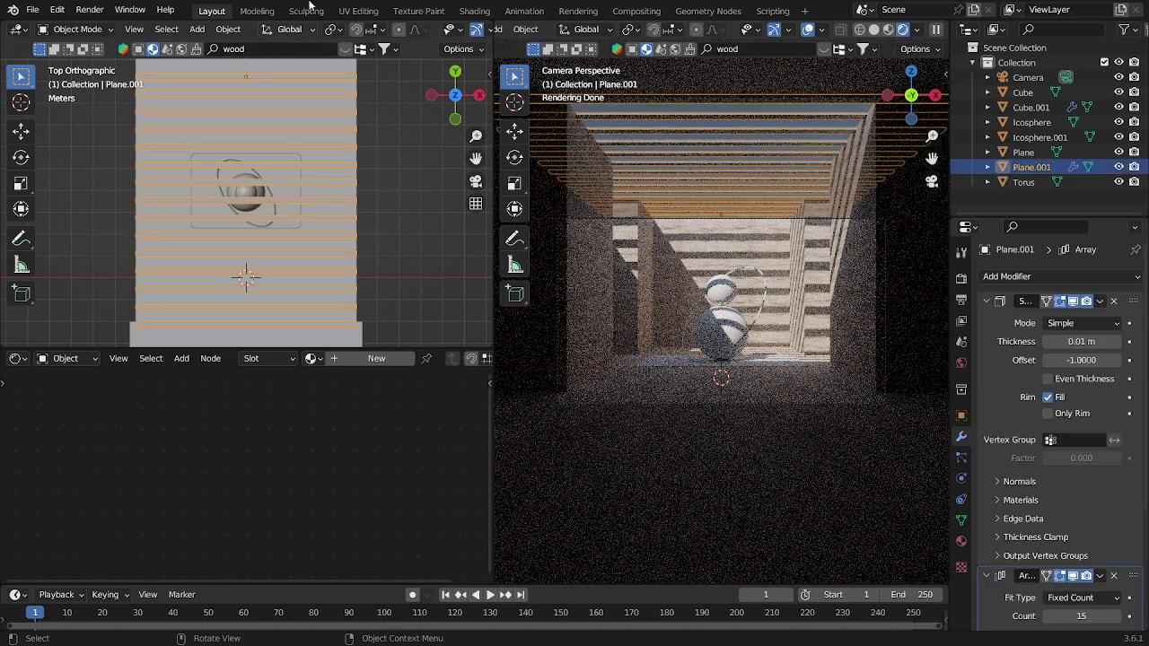
- Browse the library's wood materials for one that suits the arrayed roof slats
click(345, 51)
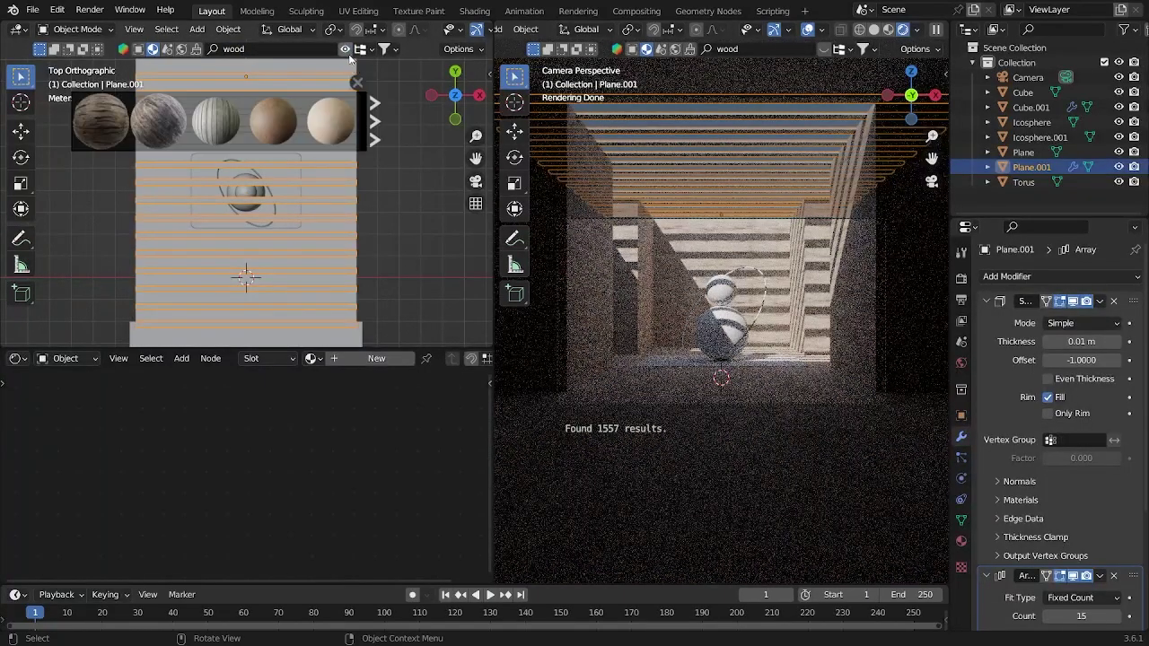
click(373, 117)
click(374, 117)
click(374, 117)
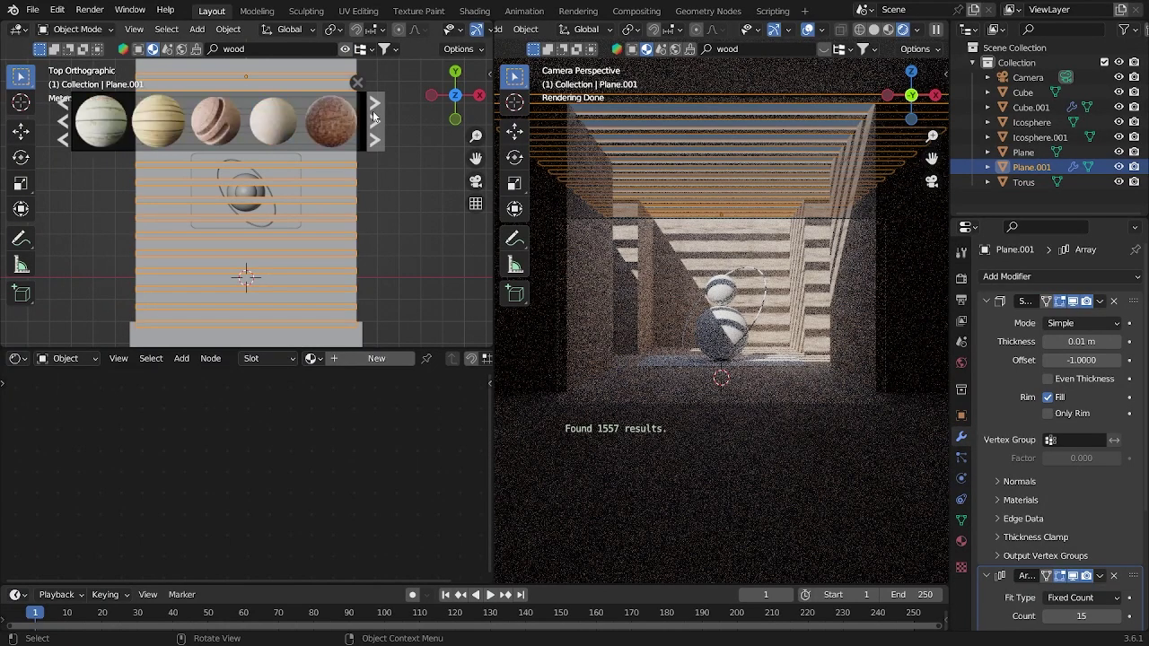
click(373, 117)
click(374, 117)
click(374, 116)
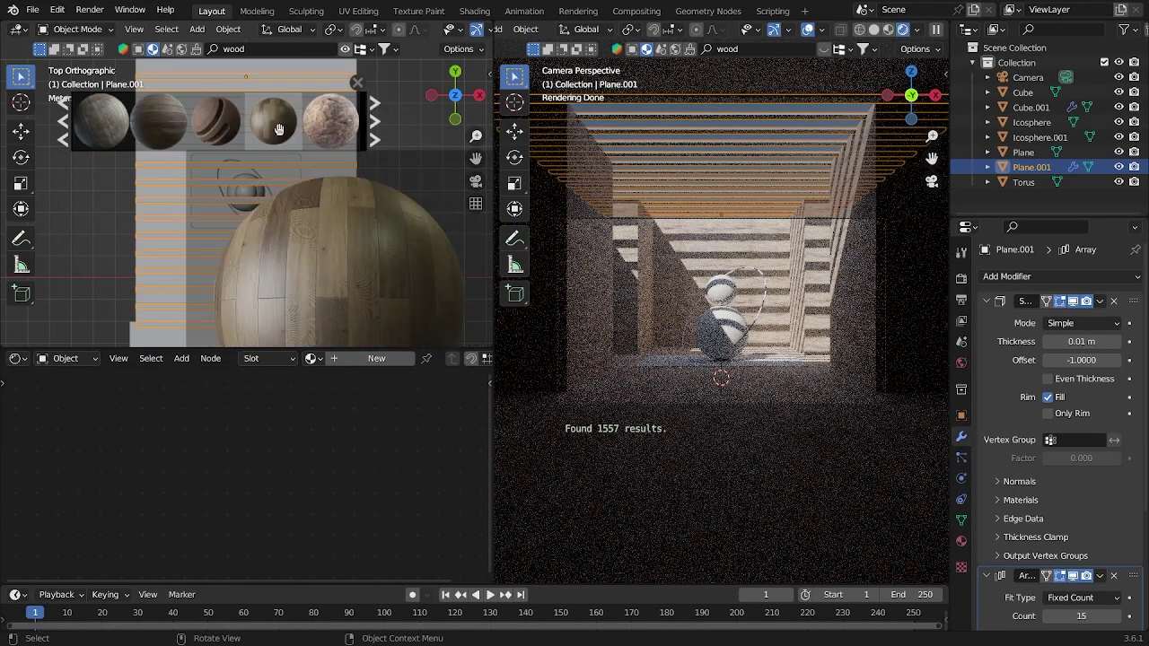
click(64, 138)
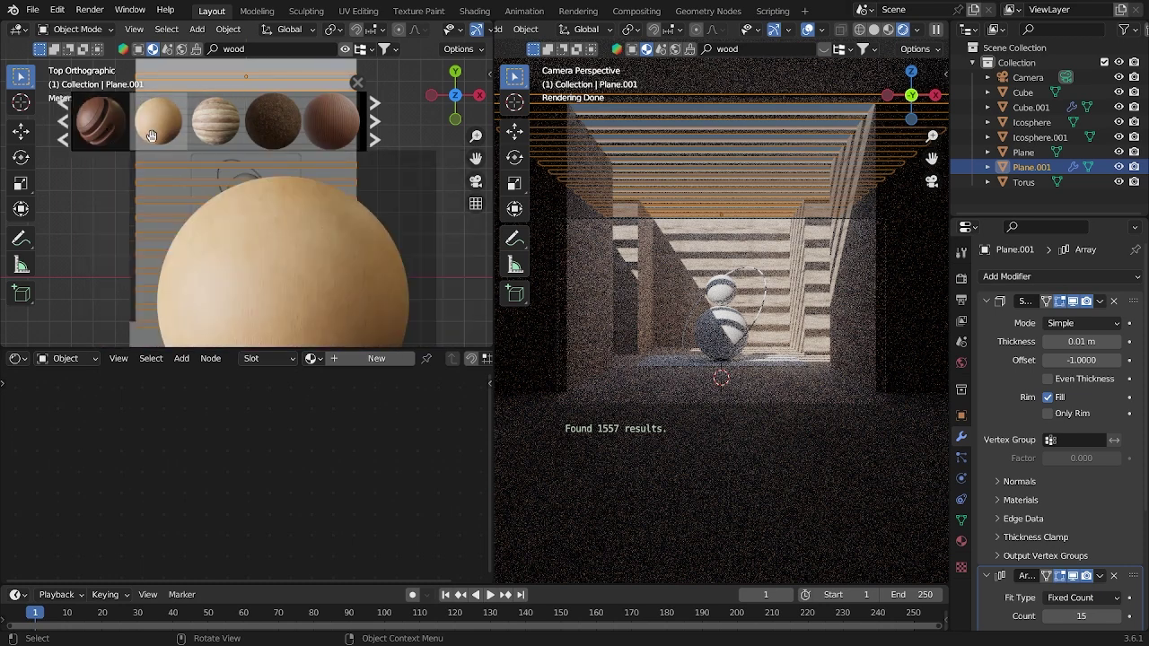
click(374, 139)
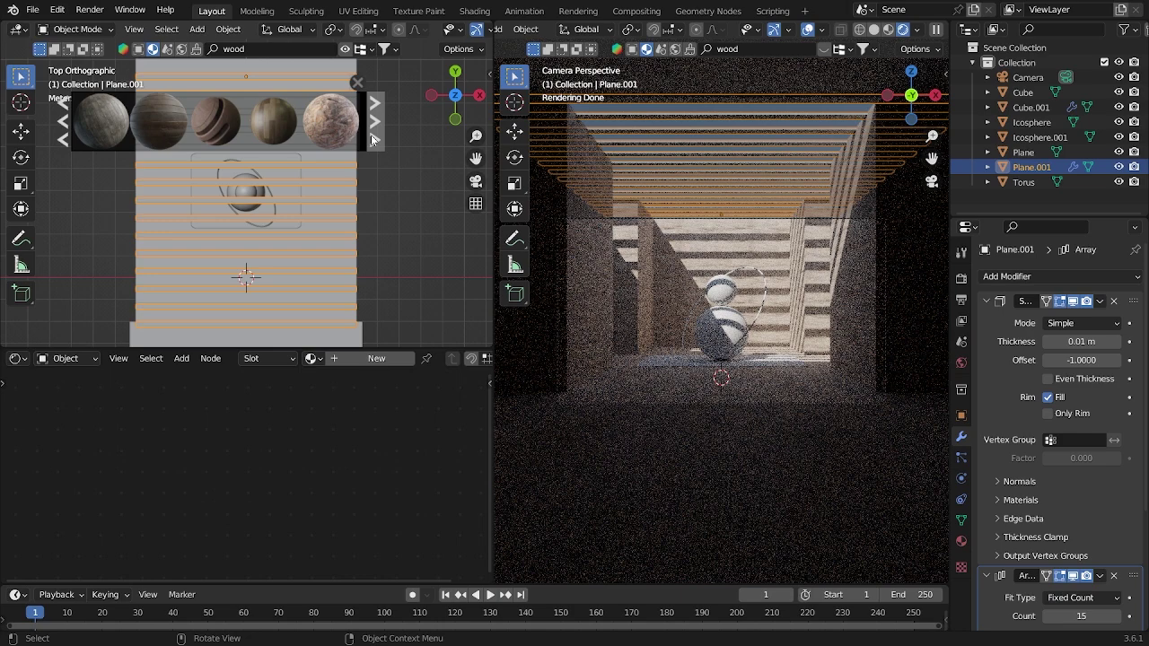
click(374, 139)
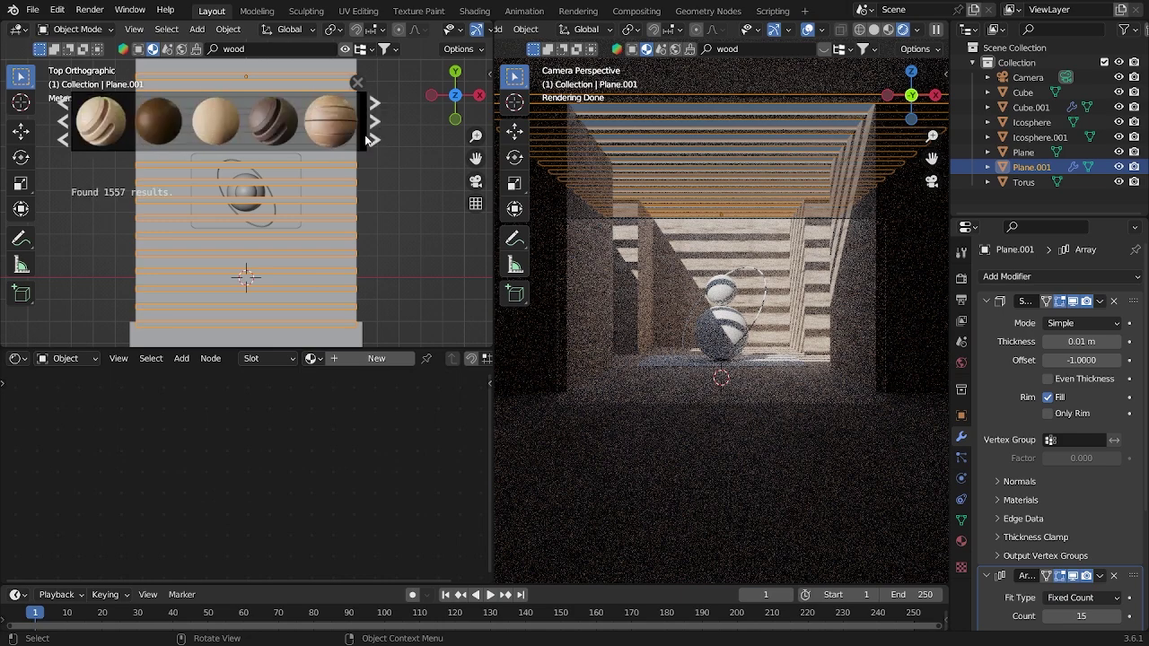
- Try the Wood material on the roof slats, replace it with Wood Flooring, and close the search results
click(101, 135)
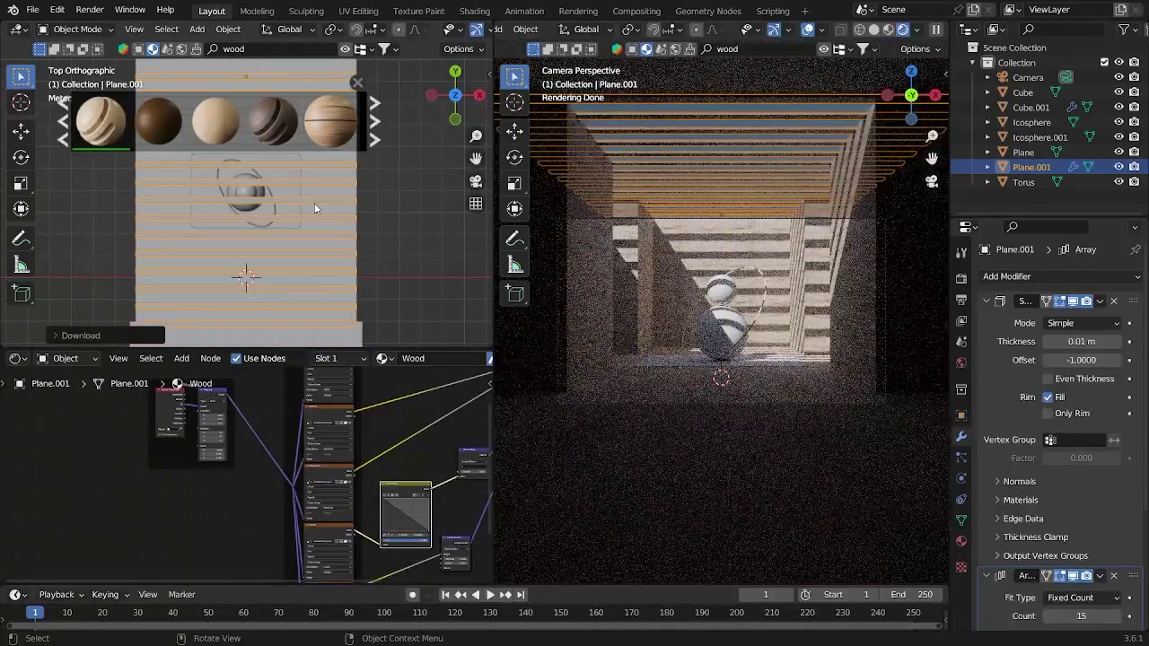
click(272, 122)
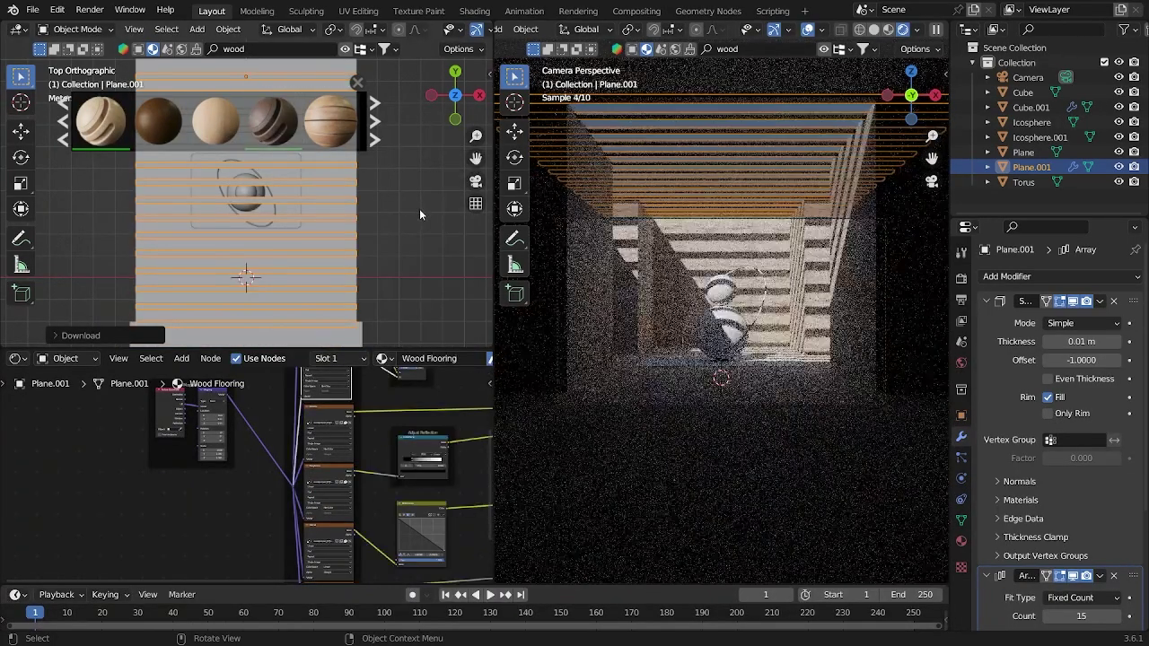
click(376, 140)
click(358, 83)
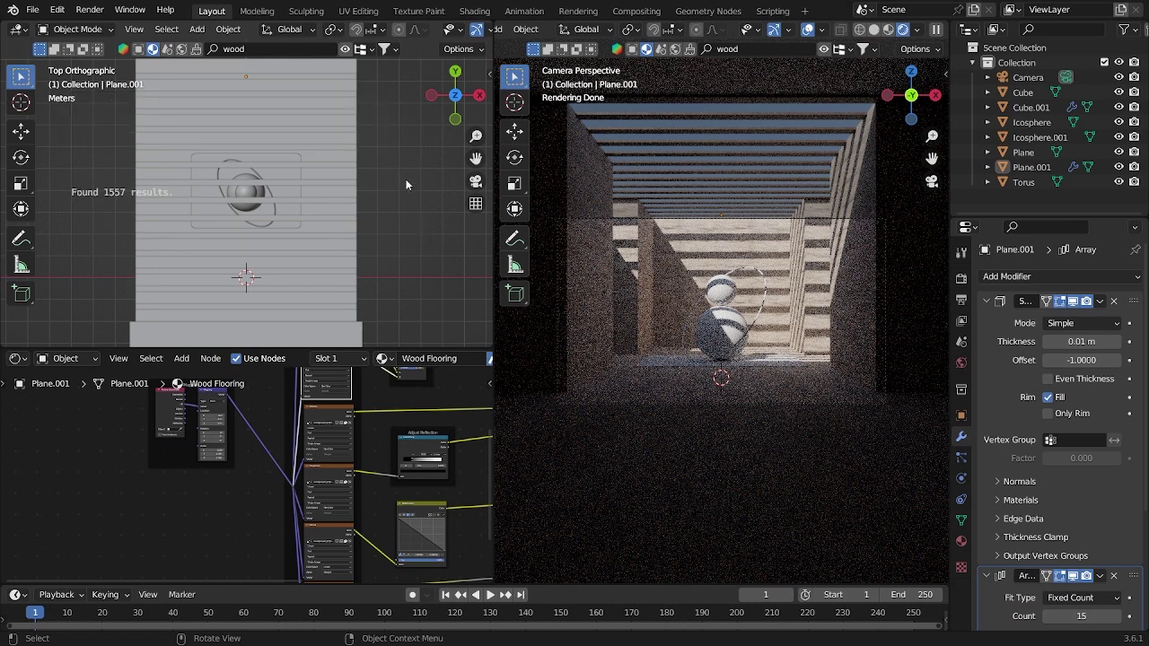
- Select the small upper sphere, search the material library for gold and apply the Gold material
scroll(346, 224, up, 4)
click(251, 197)
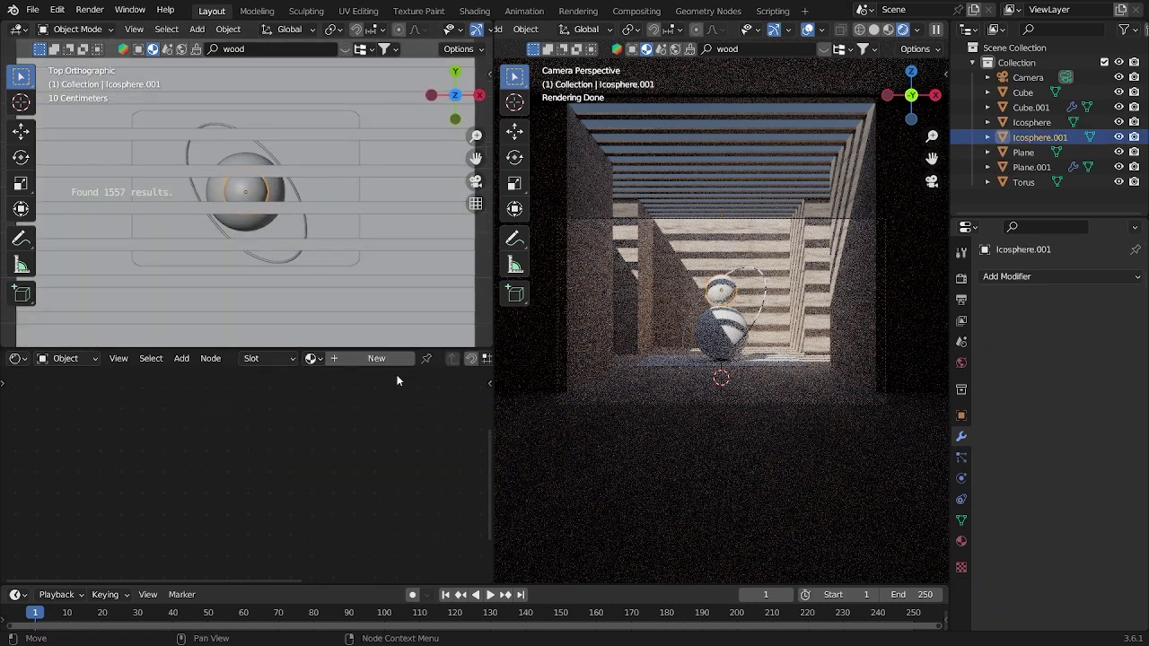
click(278, 53)
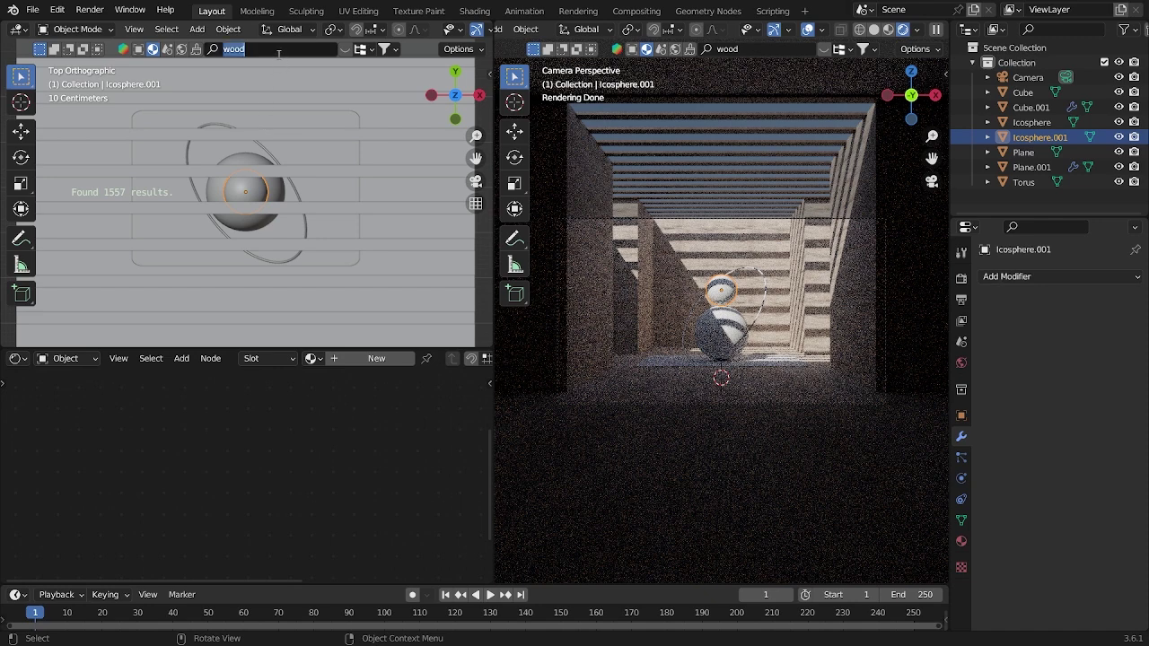
text(gold)
key(Return)
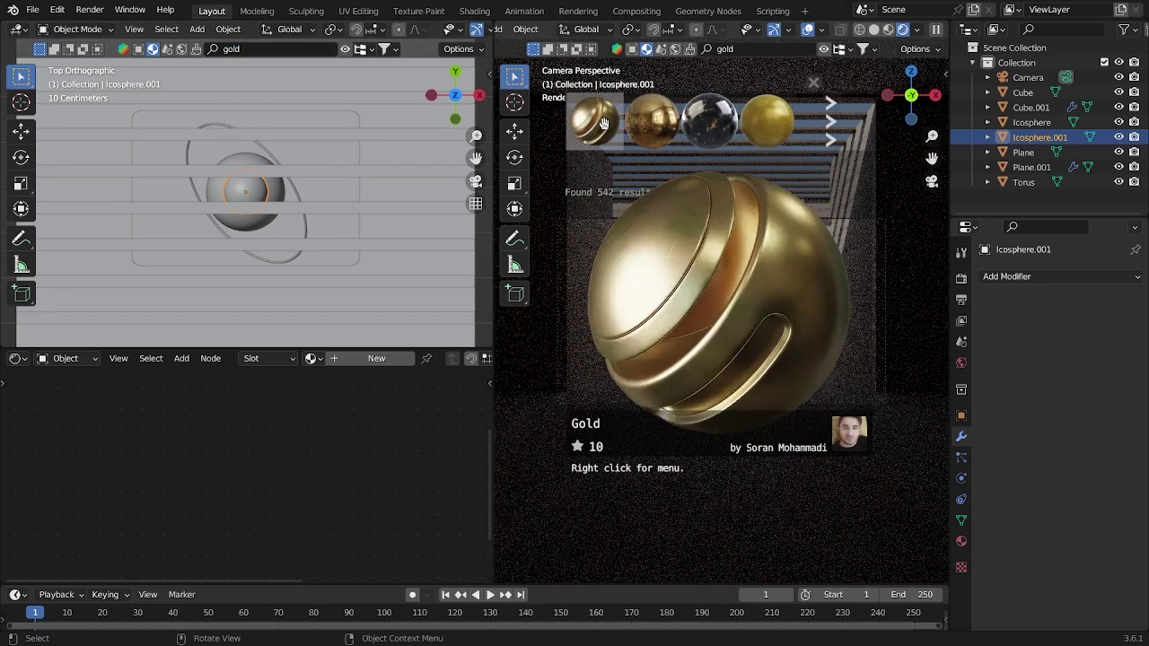
click(604, 123)
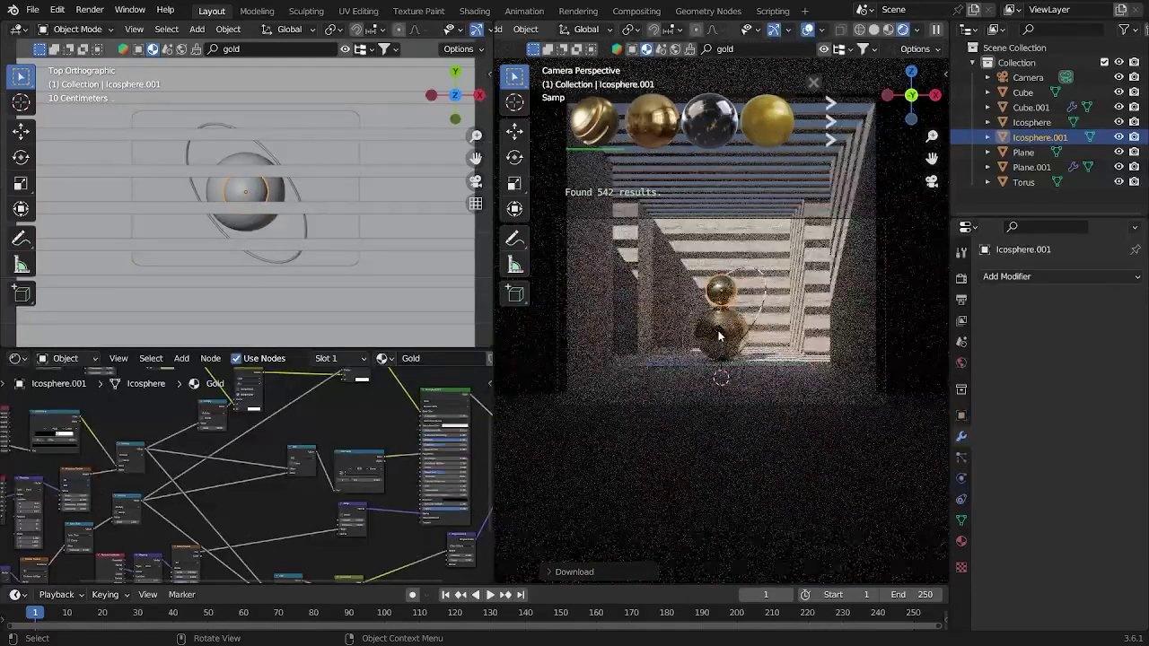
- Select the tilted ring around the spheres and apply the same Gold material to it
scroll(737, 330, up, 8)
click(852, 351)
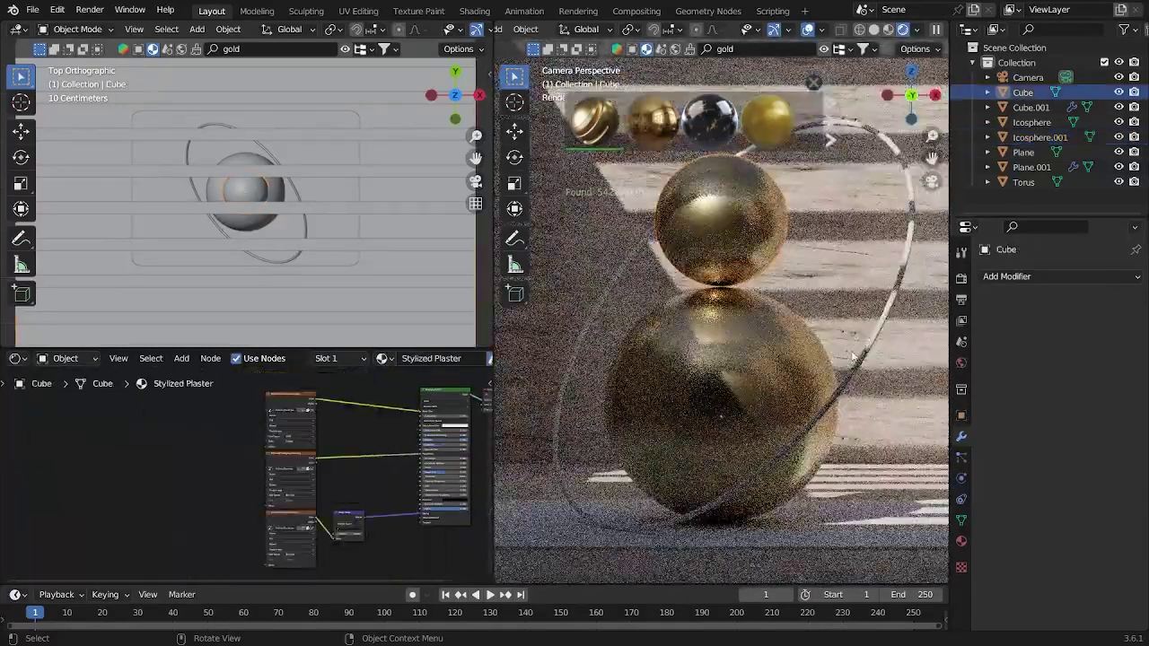
click(863, 365)
click(595, 121)
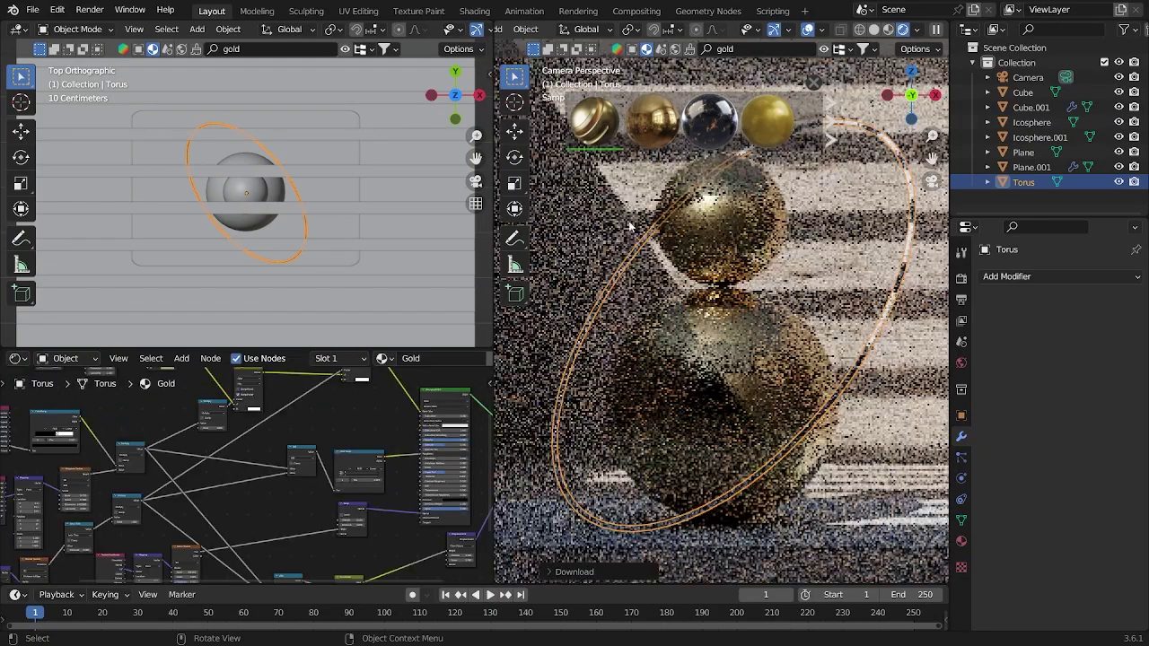
scroll(692, 319, down, 4)
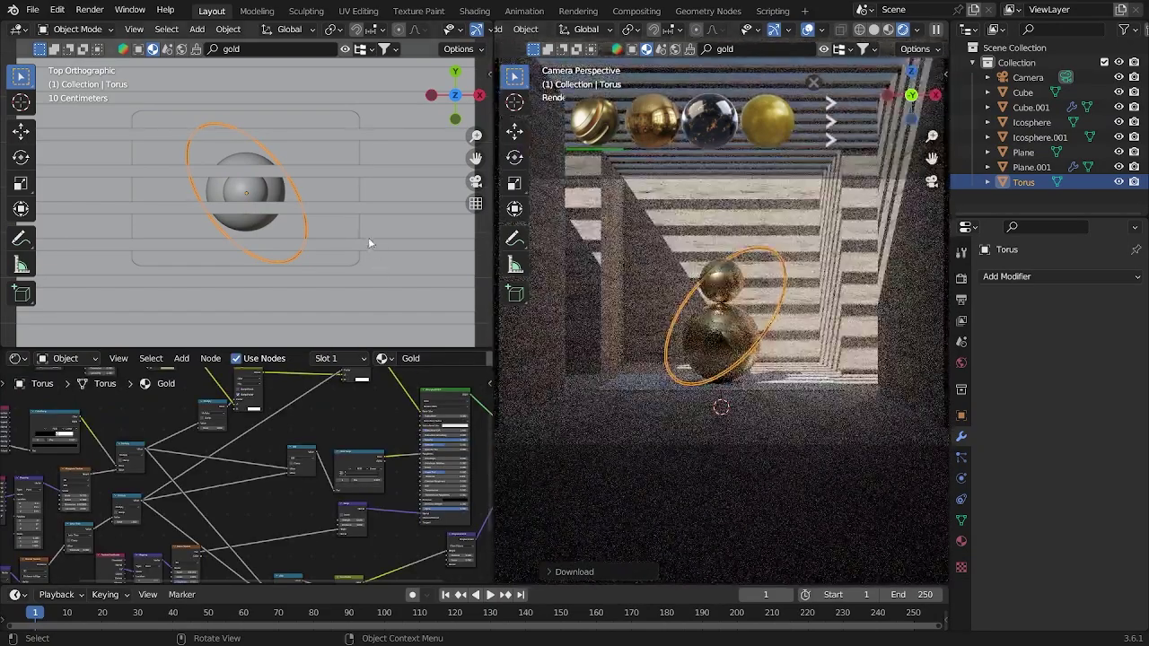
- Select the thin beveled slab beneath the spheres and browse the material library's fabric materials
middle_drag(370, 230, 319, 267)
click(329, 277)
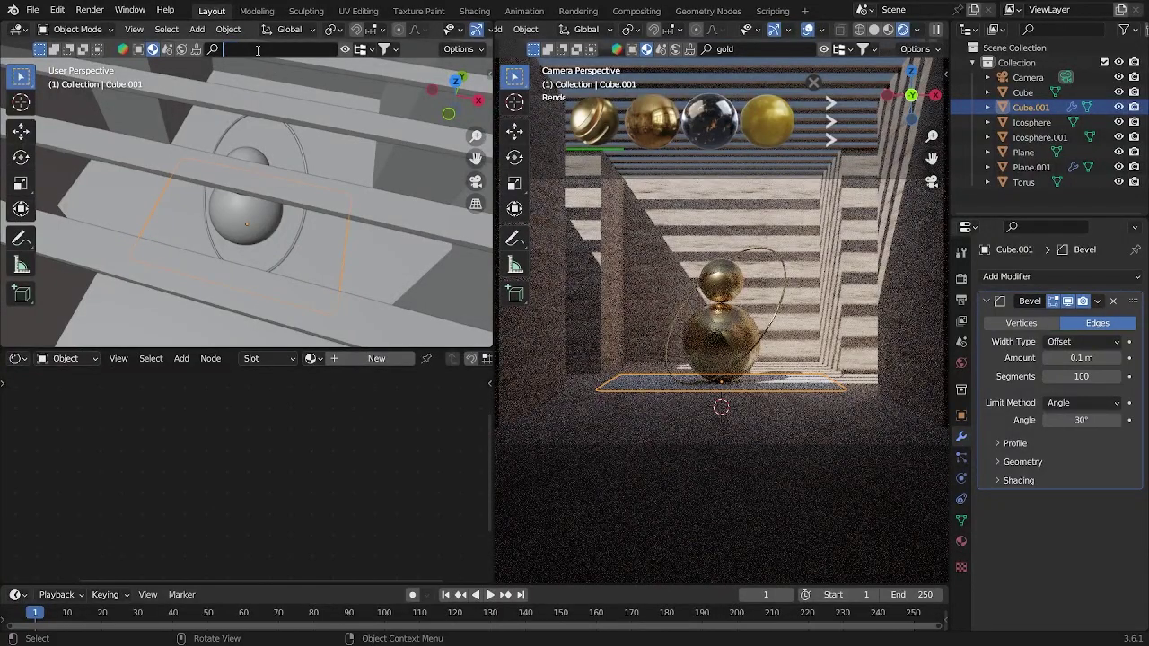
text(ic)
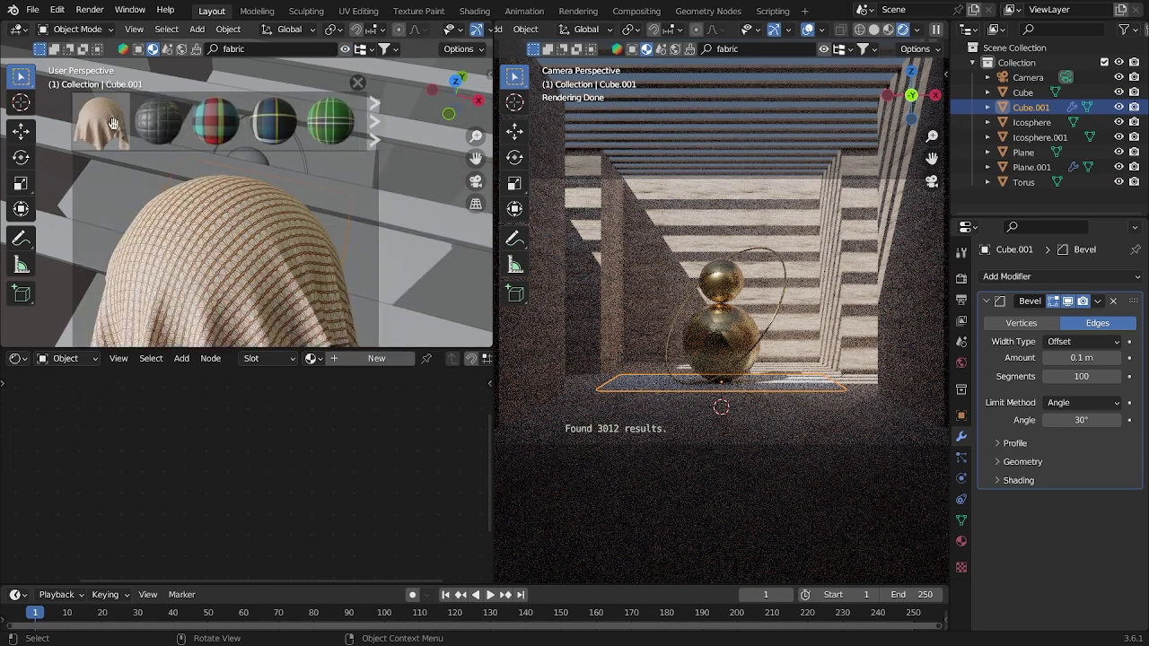
click(378, 135)
click(378, 134)
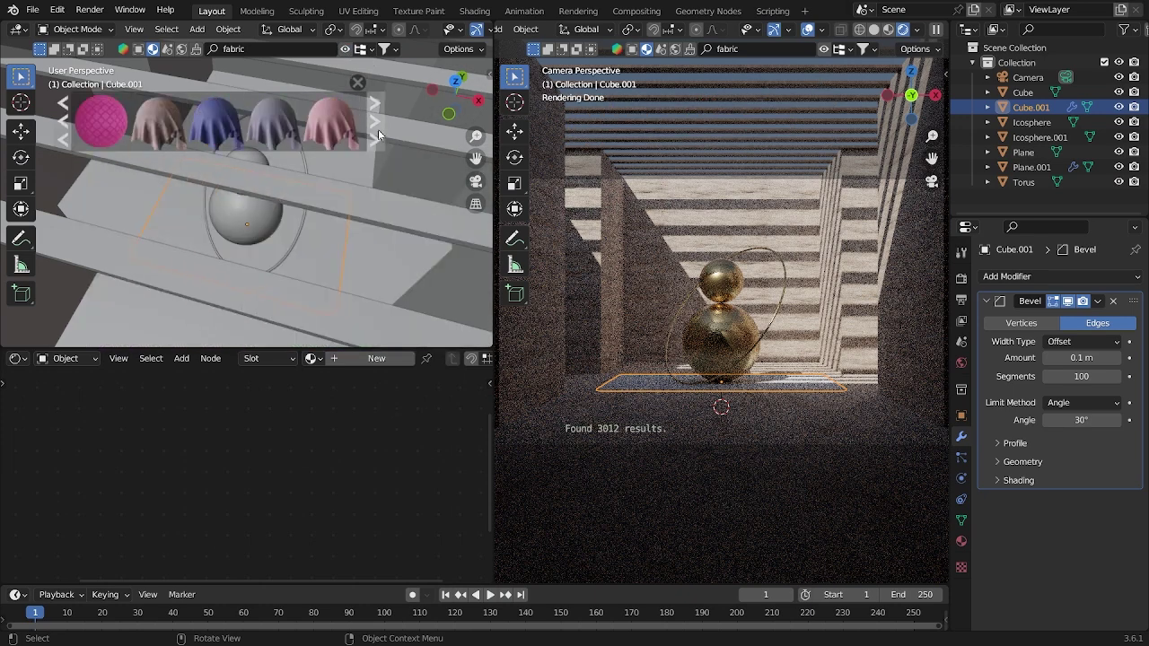
mouse_move(178, 132)
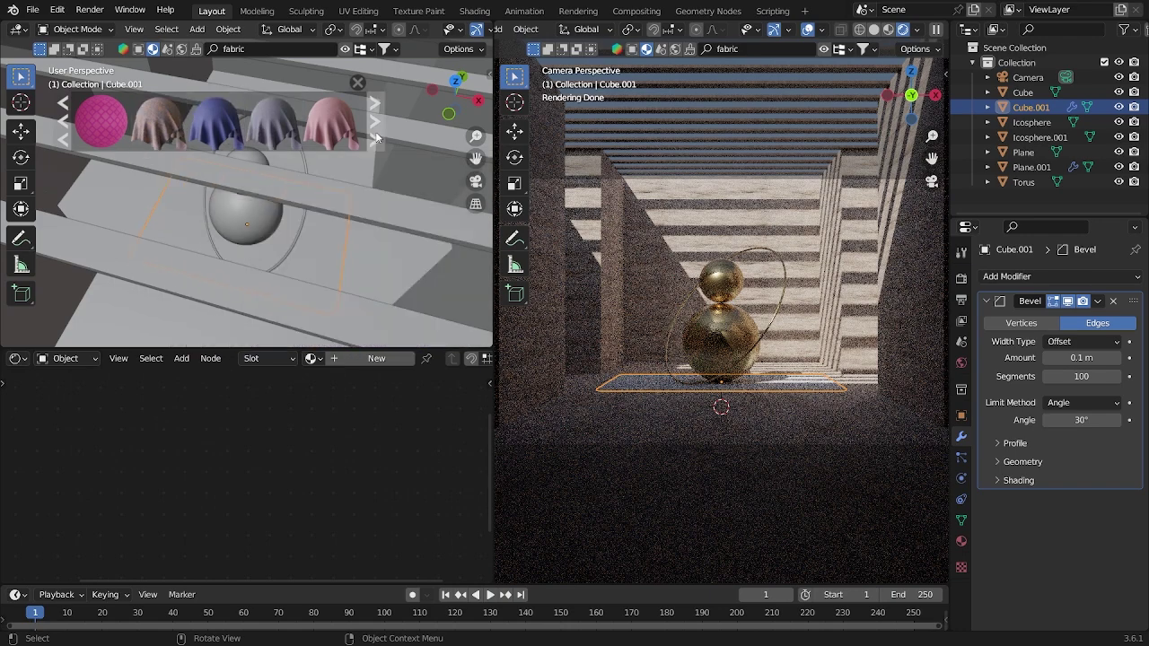
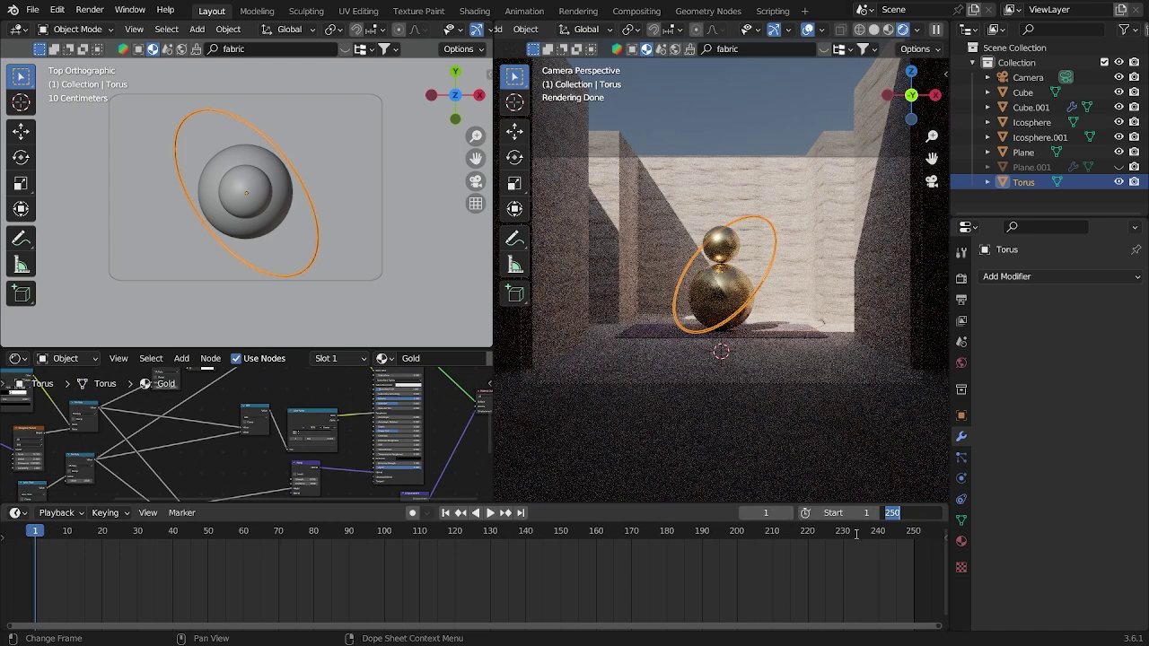
- Set the animation's end frame to 120 and show the ring's object transform properties
text(120)
key(Return)
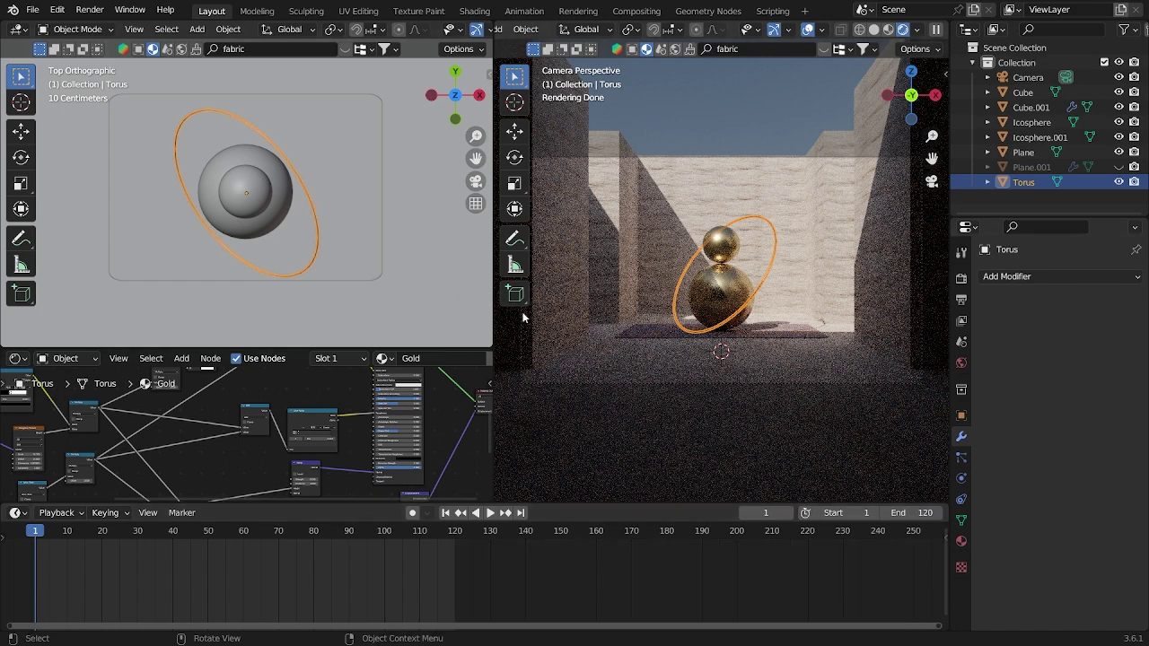
click(961, 415)
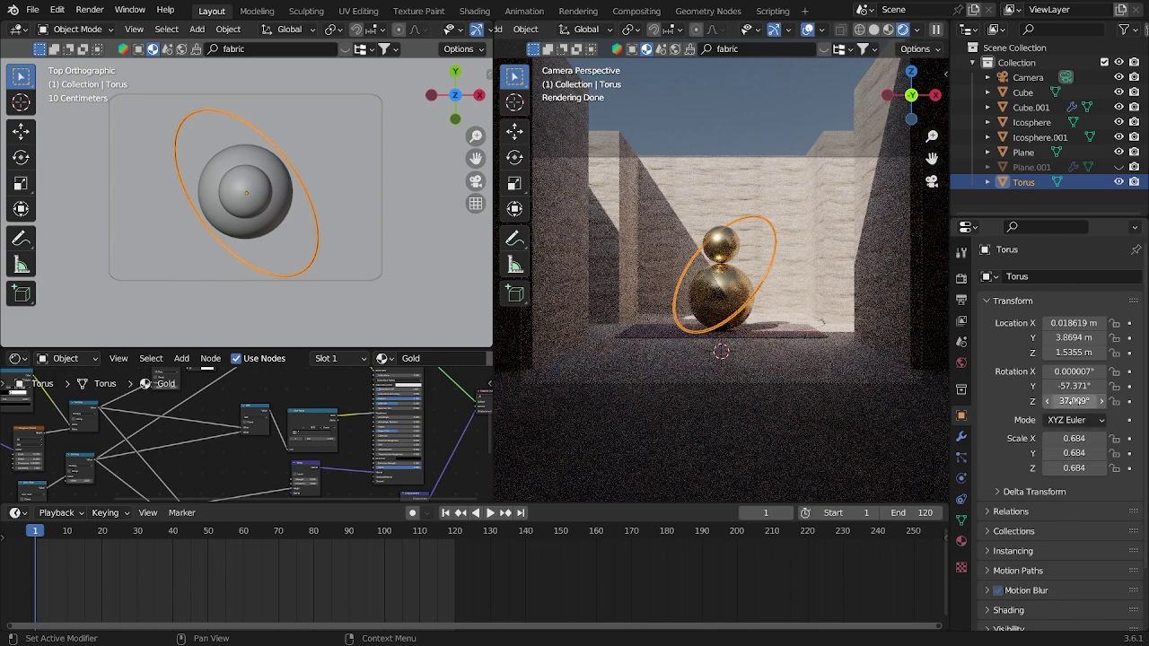
- Test turning the ring about Z, undo the turn, and keyframe its Z rotation at frames 1 and 121
drag(1075, 401, 1117, 401)
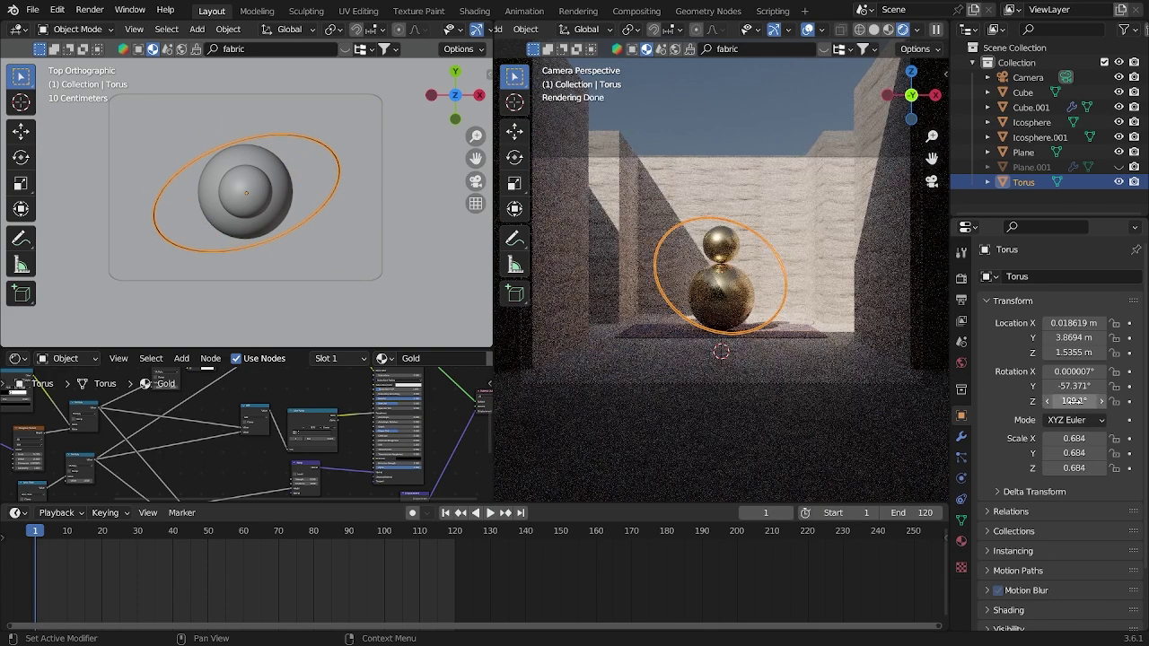
key(ctrl+z)
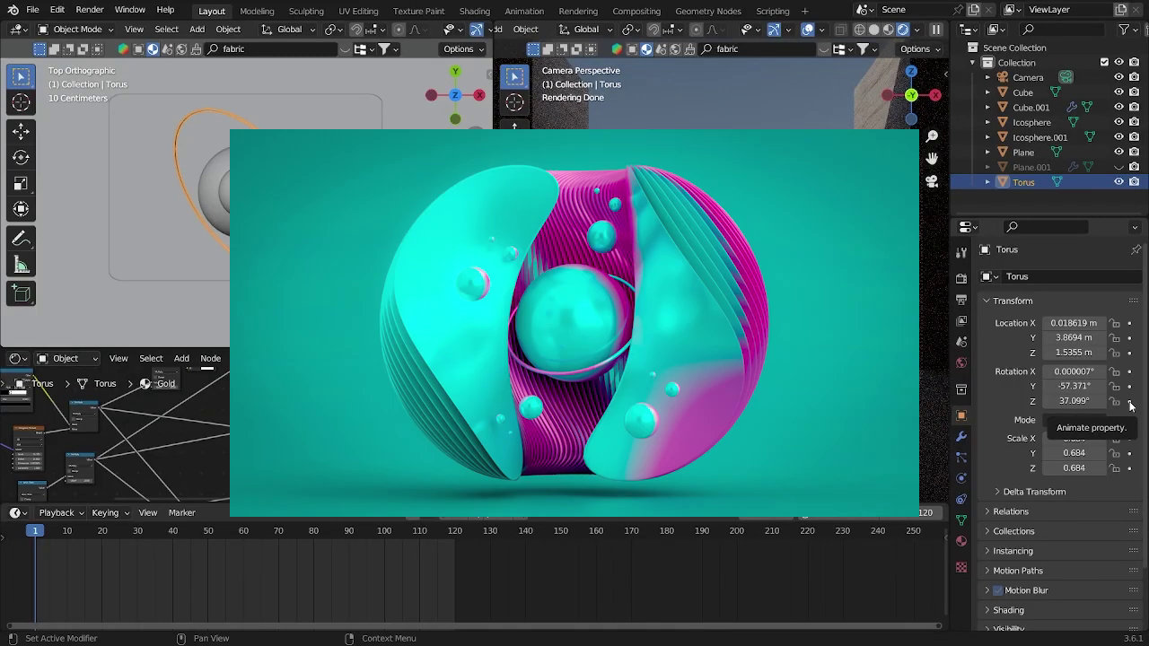
click(1130, 401)
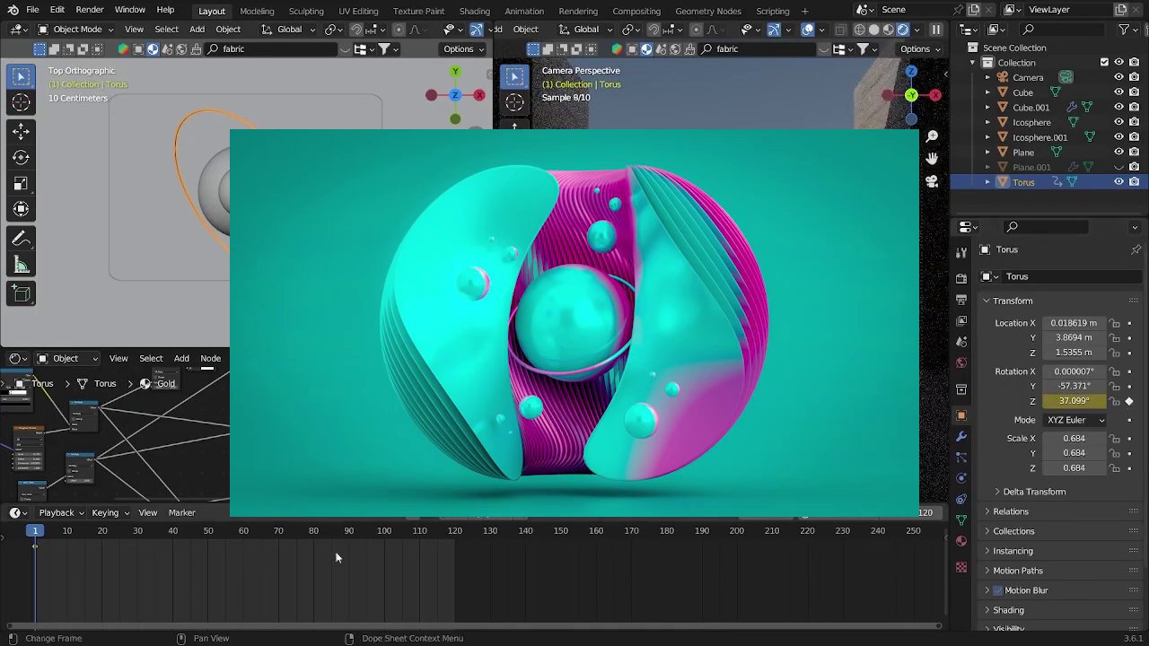
click(459, 537)
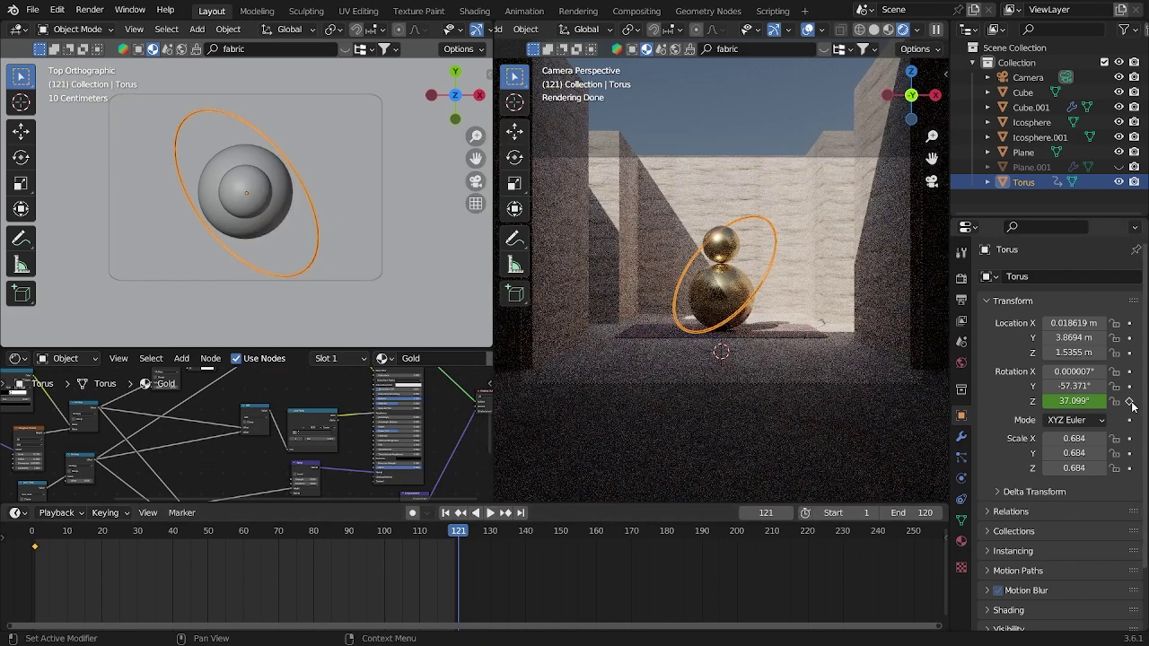
click(1130, 402)
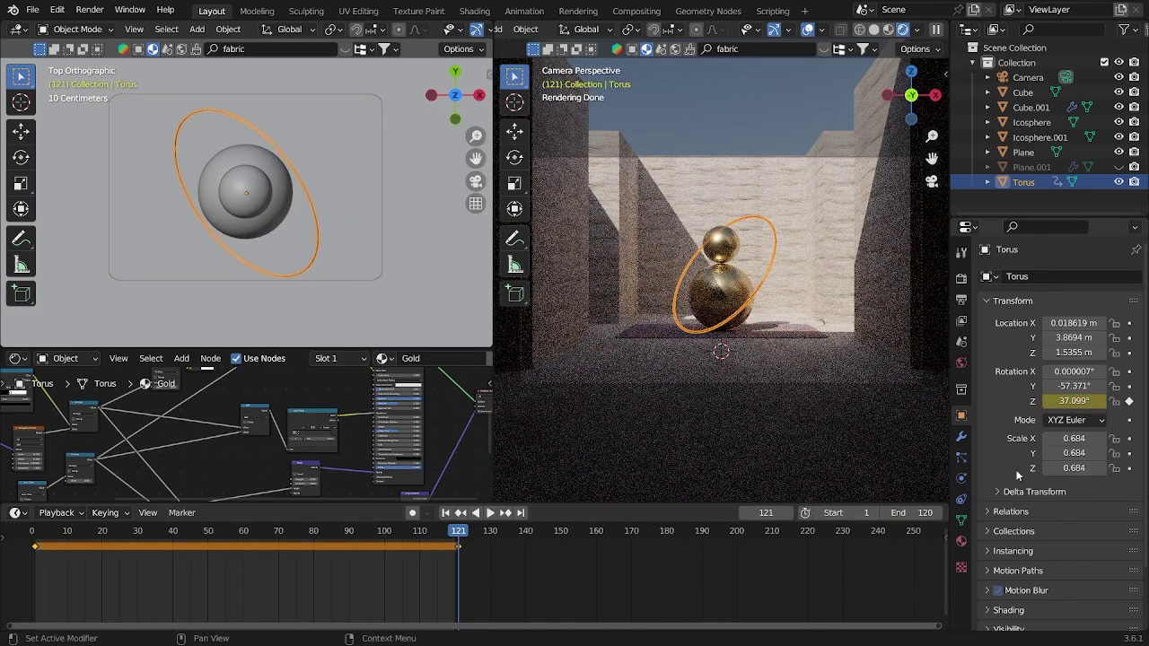
- Show the camera view in Solid shading, then play and scrub the animation to check the ring's motion
click(885, 30)
click(892, 30)
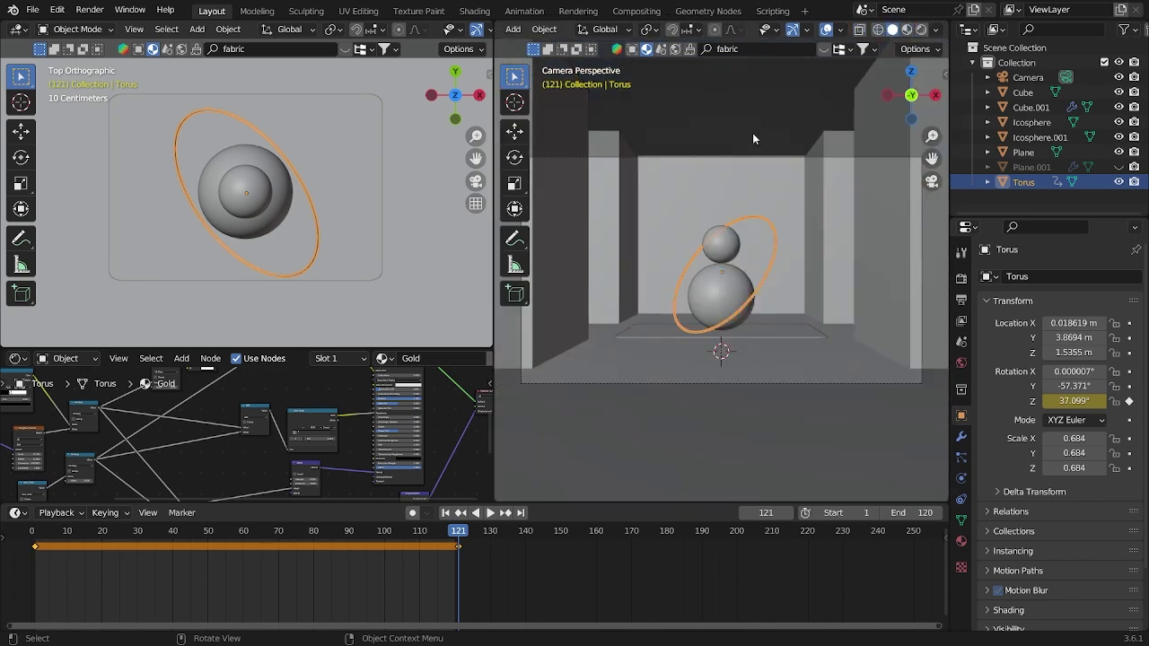
click(752, 133)
key(space)
key(space)
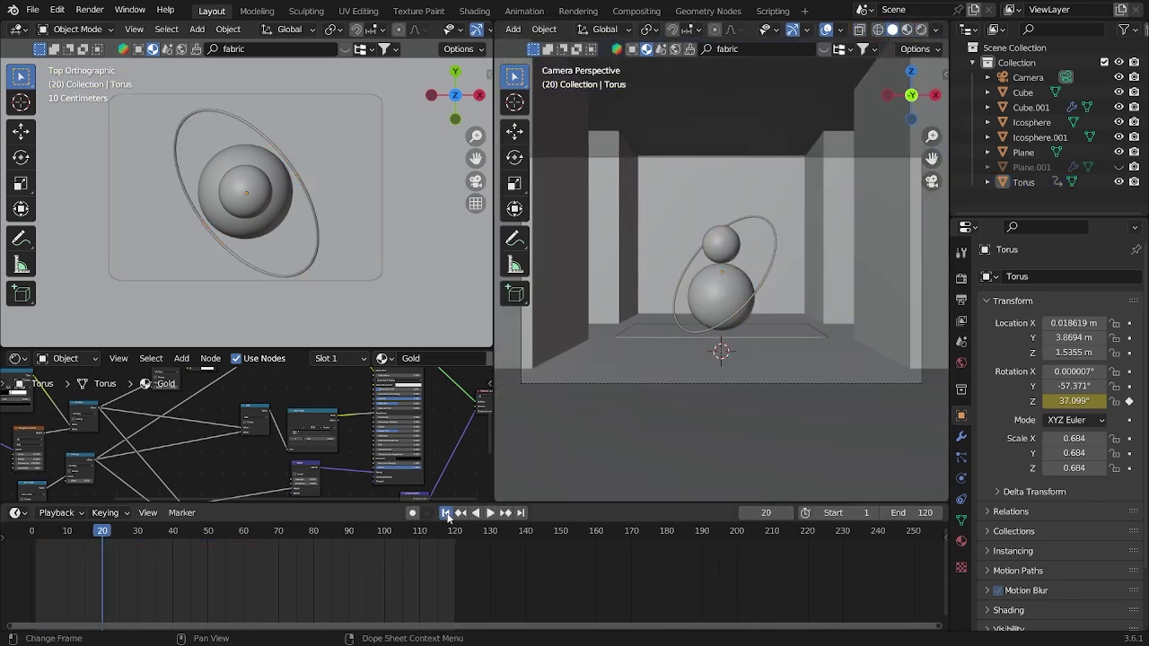
click(446, 514)
mouse_move(36, 535)
mouse_down()
mouse_move(151, 545)
mouse_move(26, 544)
mouse_up()
ctrl+click(487, 542)
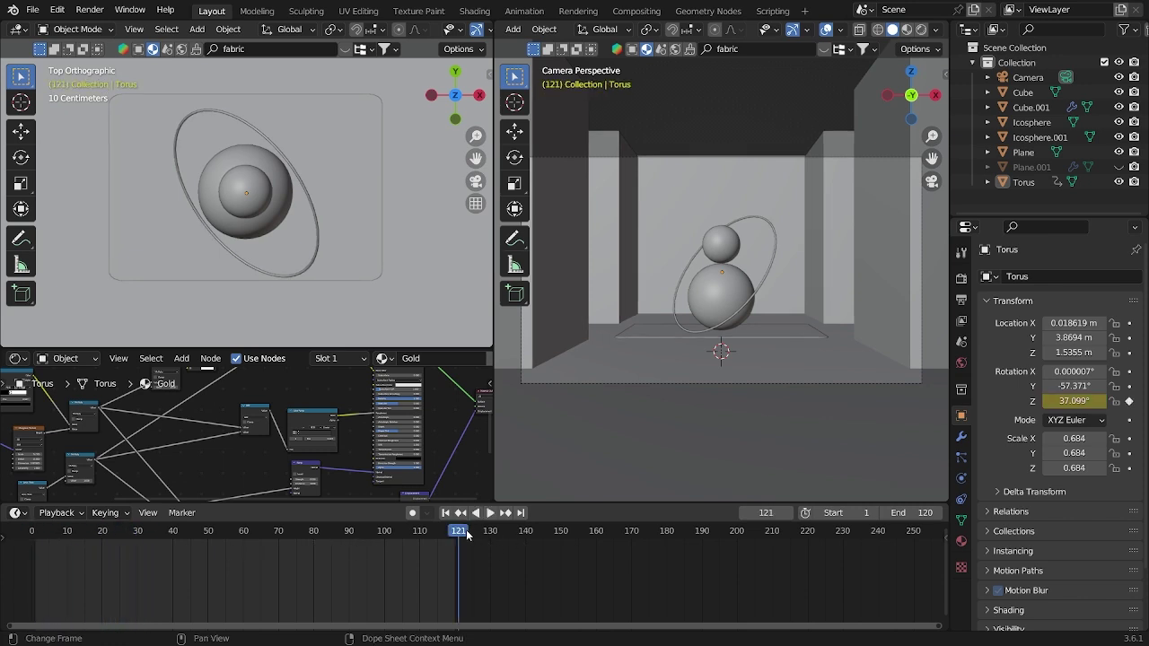
- Reselect the ring, set its Z rotation to 1977.1° at frame 121, update that keyframe and deselect everything
click(747, 300)
click(447, 513)
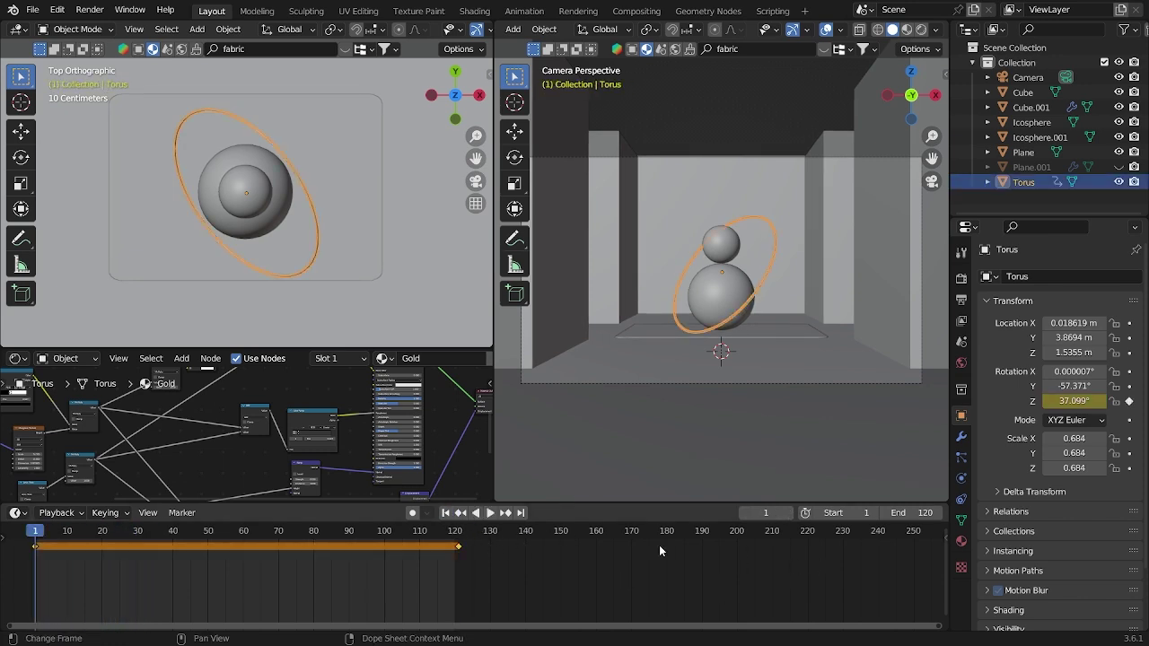
key(Up)
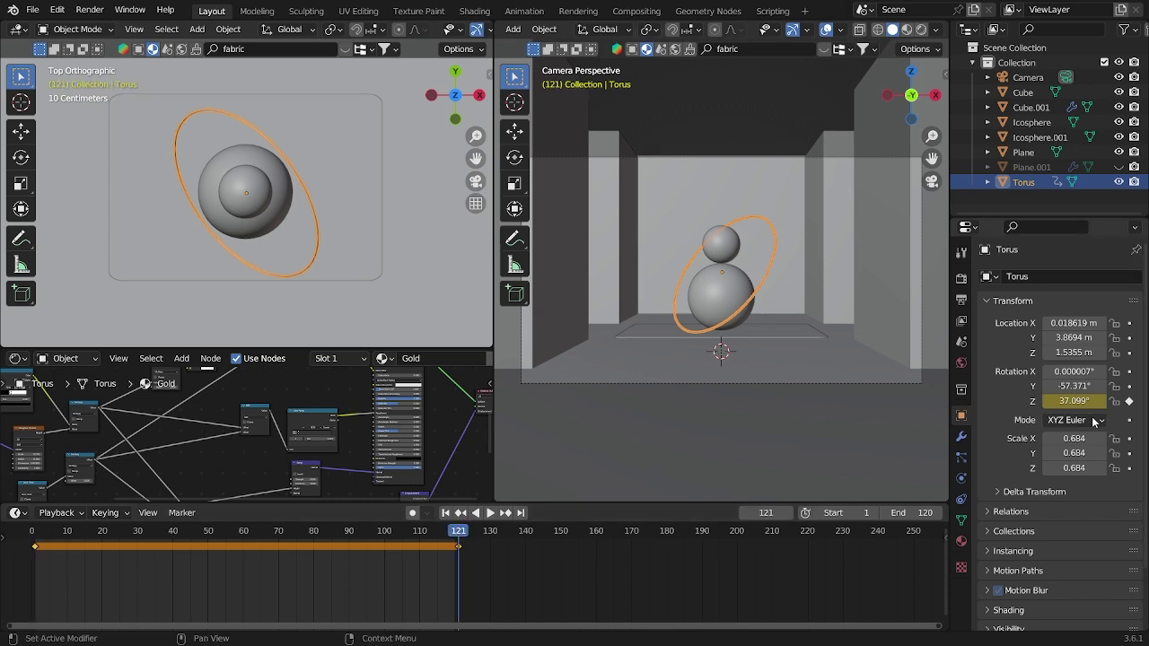
drag(1073, 401, 1122, 401)
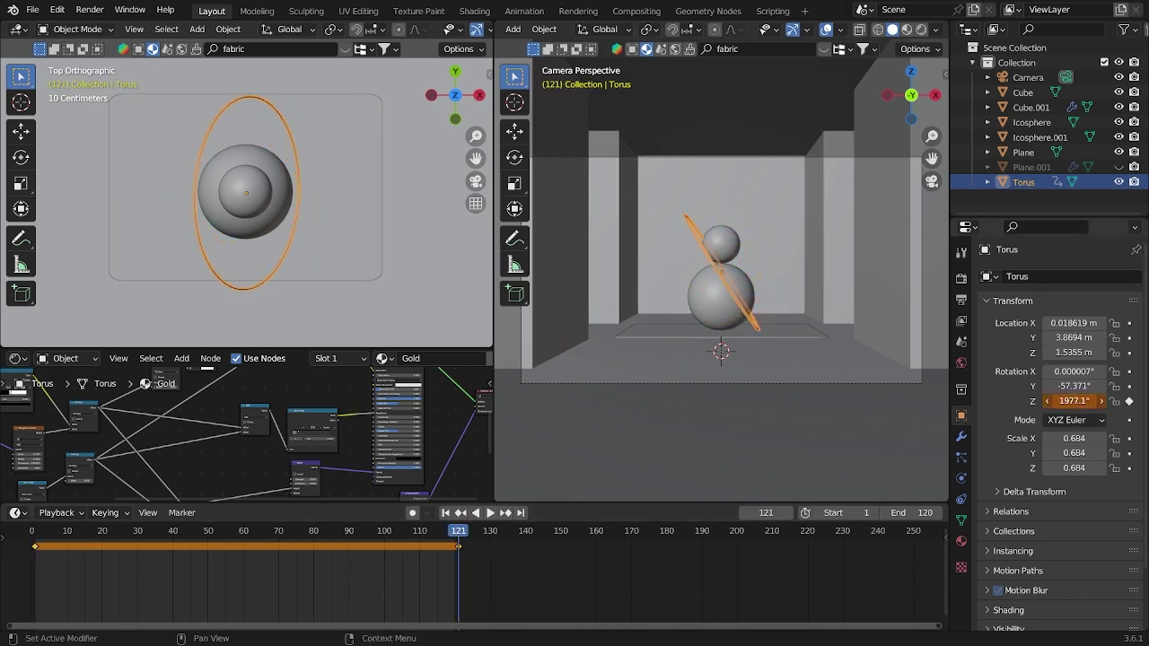
click(1128, 402)
click(1129, 402)
key(alt+a)
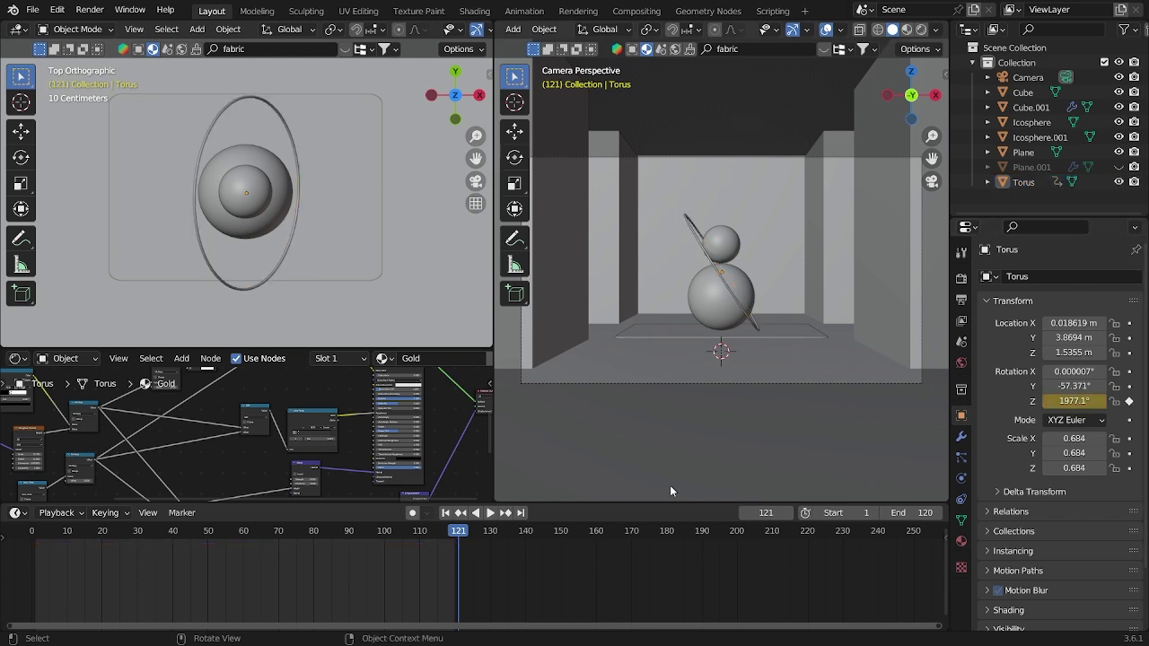
- Play the animation from the first frame to check the ring's spin speed
click(445, 512)
key(space)
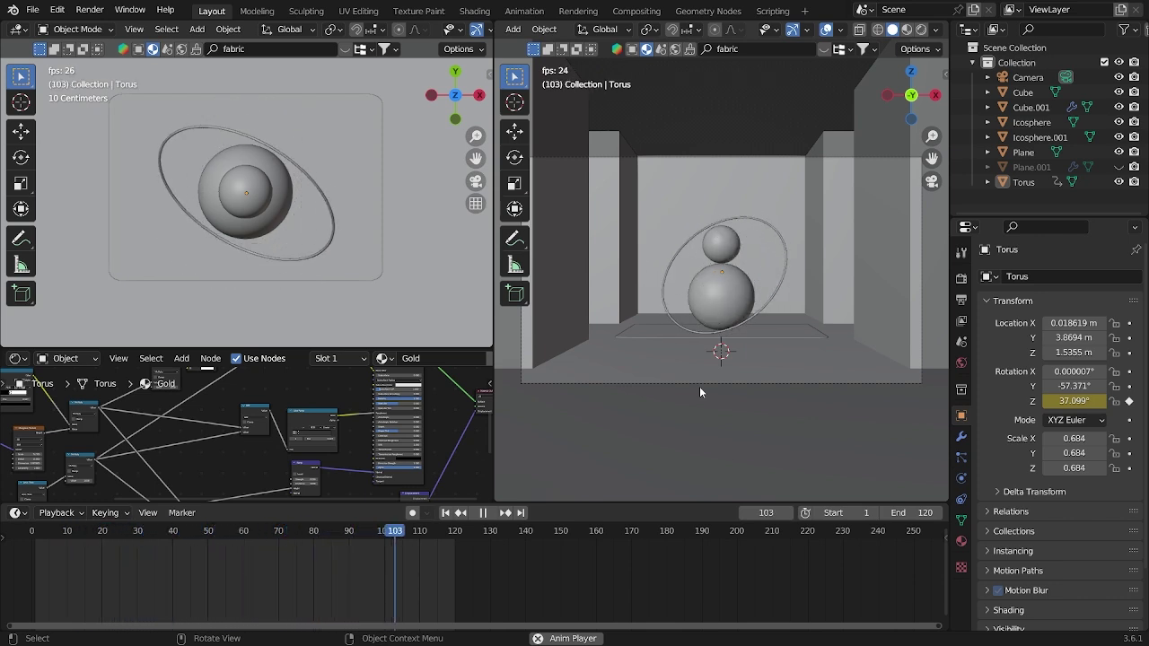
key(space)
- Undo back to the selected ring at frame 121, set its Z rotation to 1839.1° and update that keyframe
key(ctrl+z)
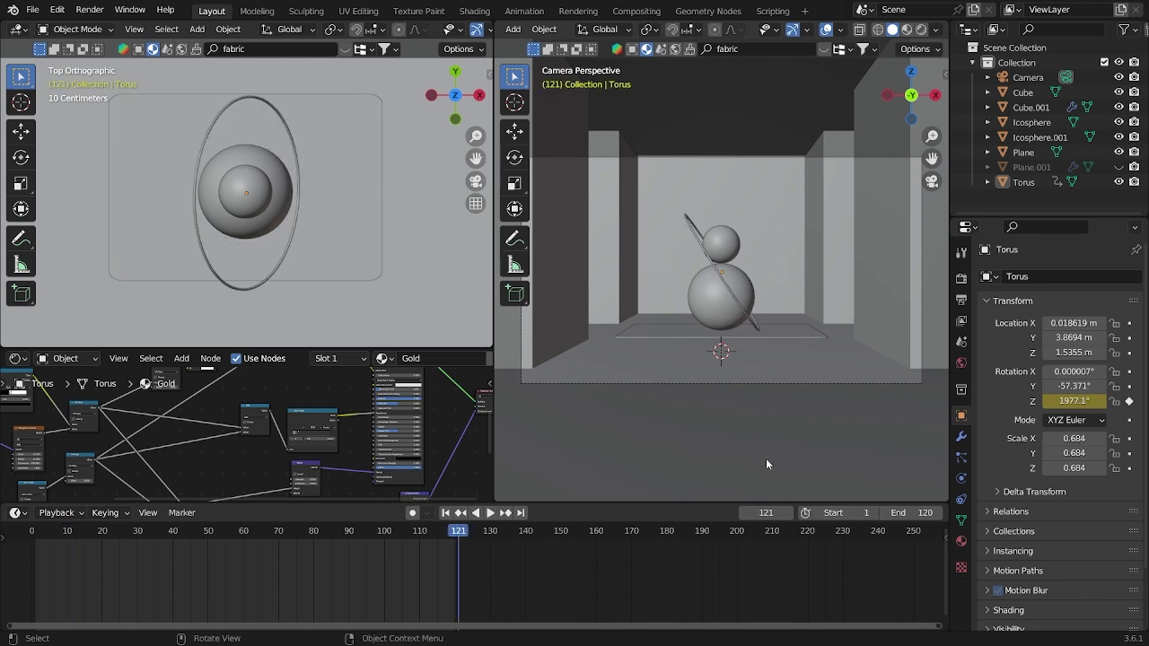
key(ctrl+z)
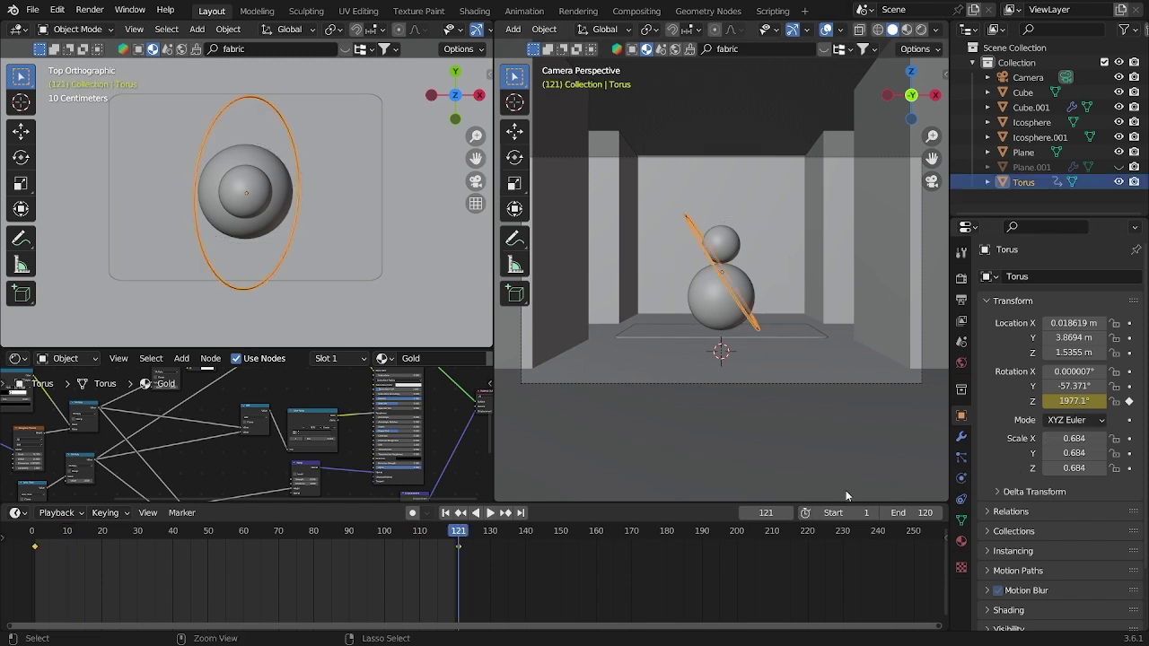
click(1128, 402)
drag(1075, 401, 1022, 401)
click(1129, 401)
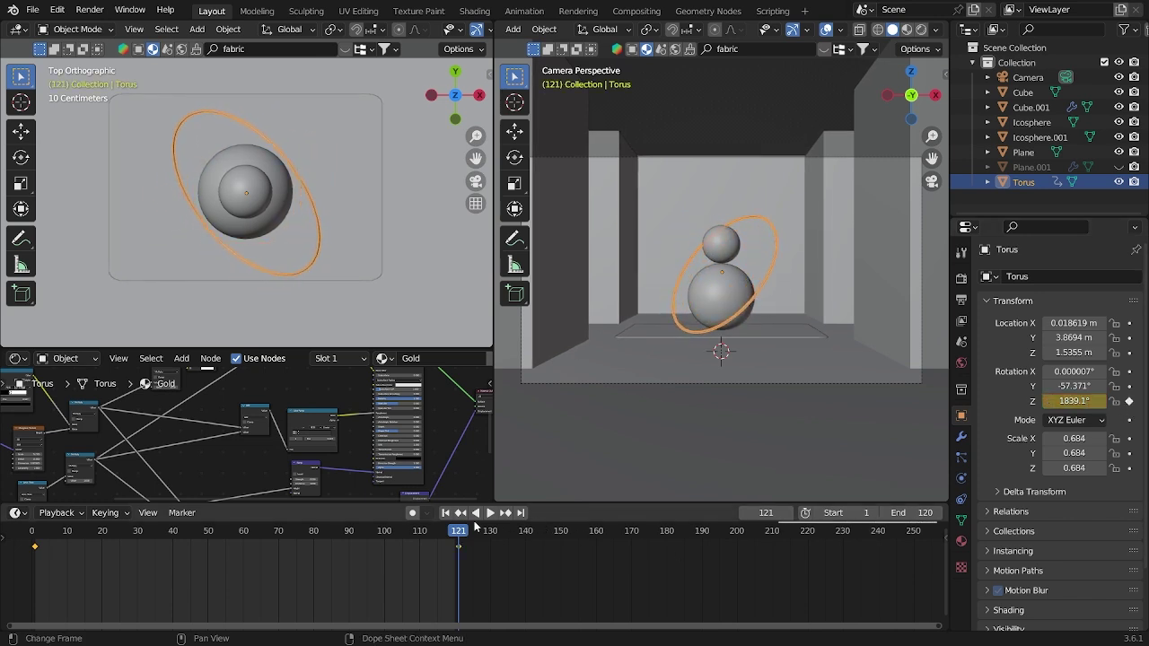
- Play back the ring's revised spin, save the file and deselect the ring
key(space)
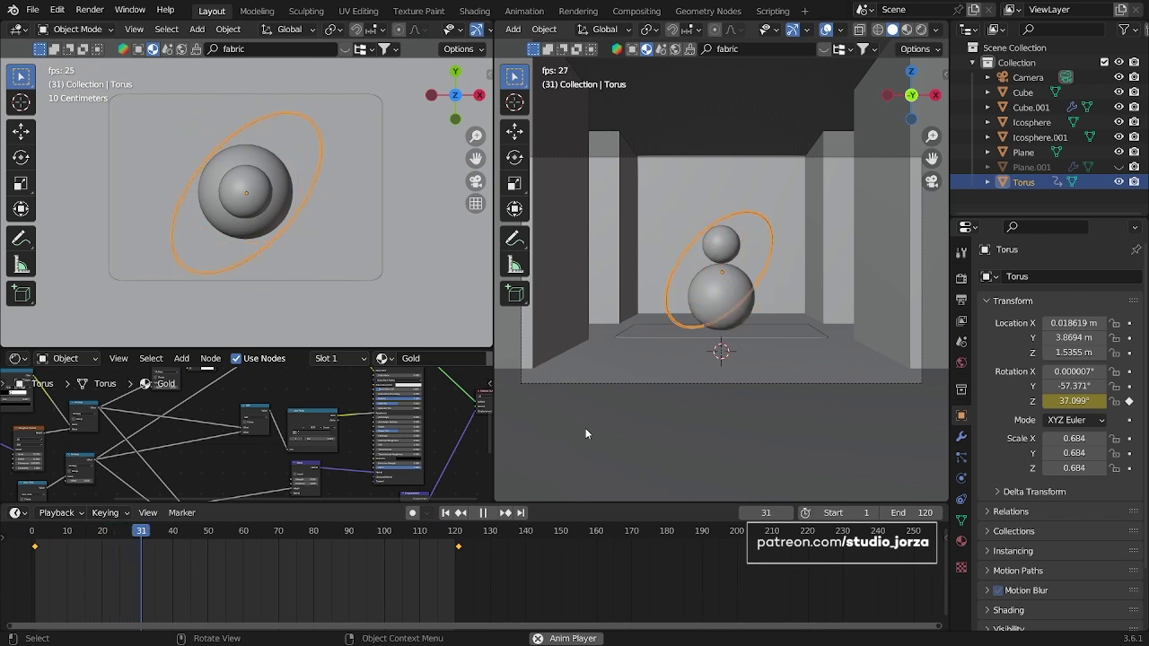
key(space)
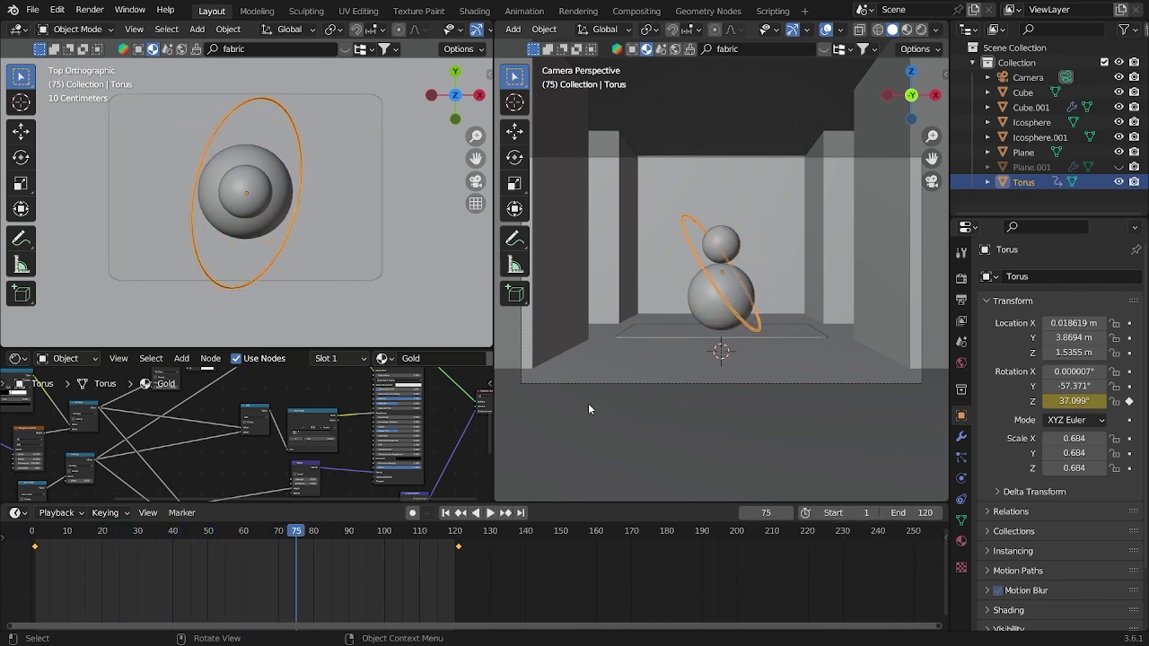
key(ctrl+s)
click(737, 102)
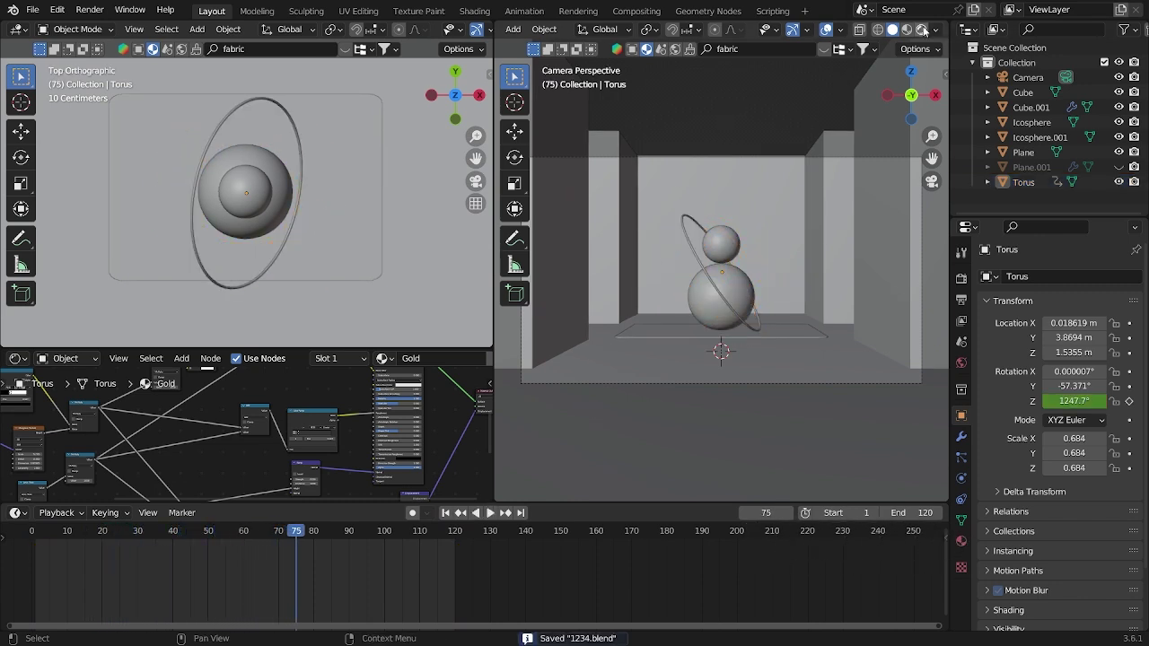
- Show the camera view in Rendered shading and unhide the slatted roof, Plane.001
click(921, 30)
scroll(277, 320, down, 2)
scroll(276, 314, down, 2)
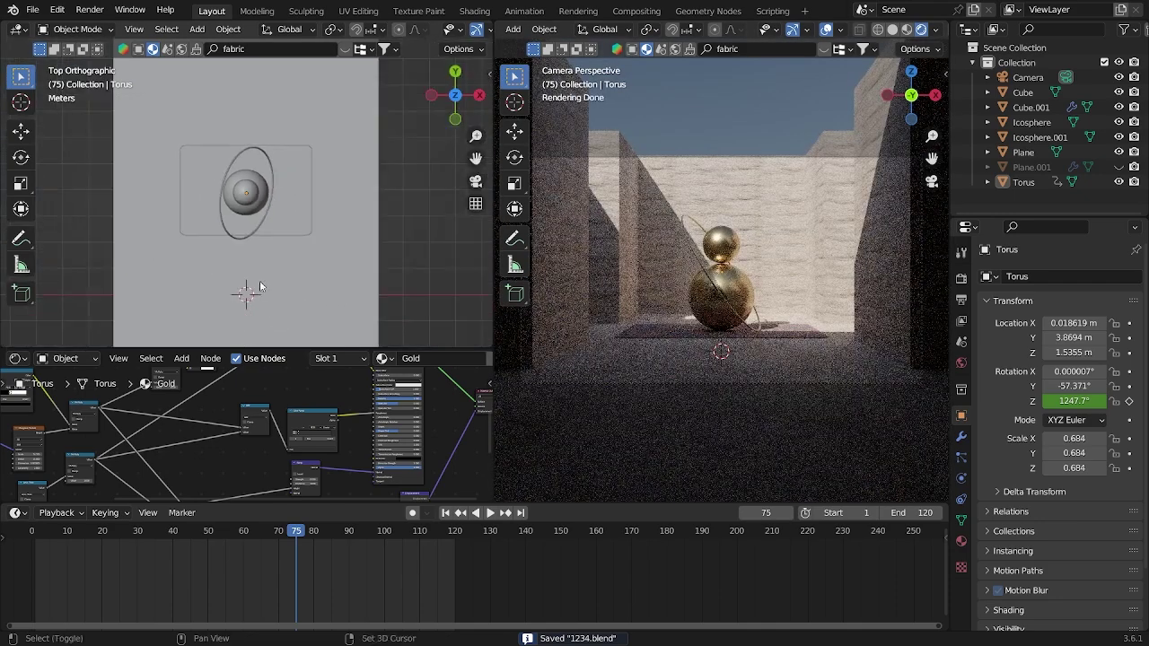
key(shift+a)
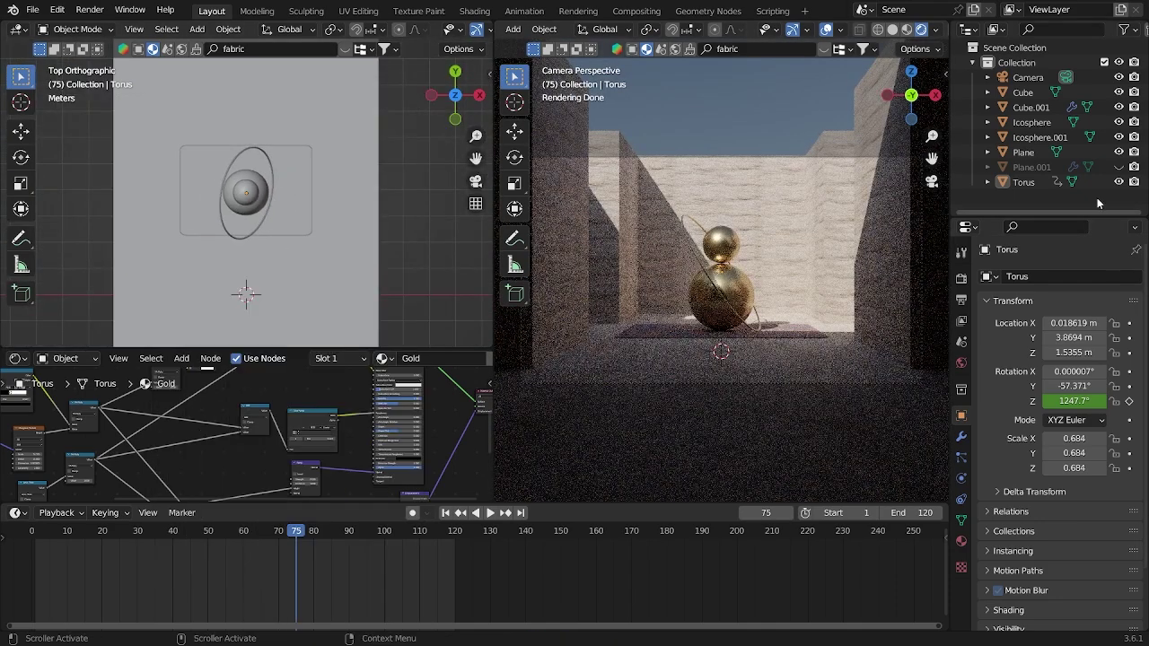
click(1119, 167)
scroll(199, 245, down, 3)
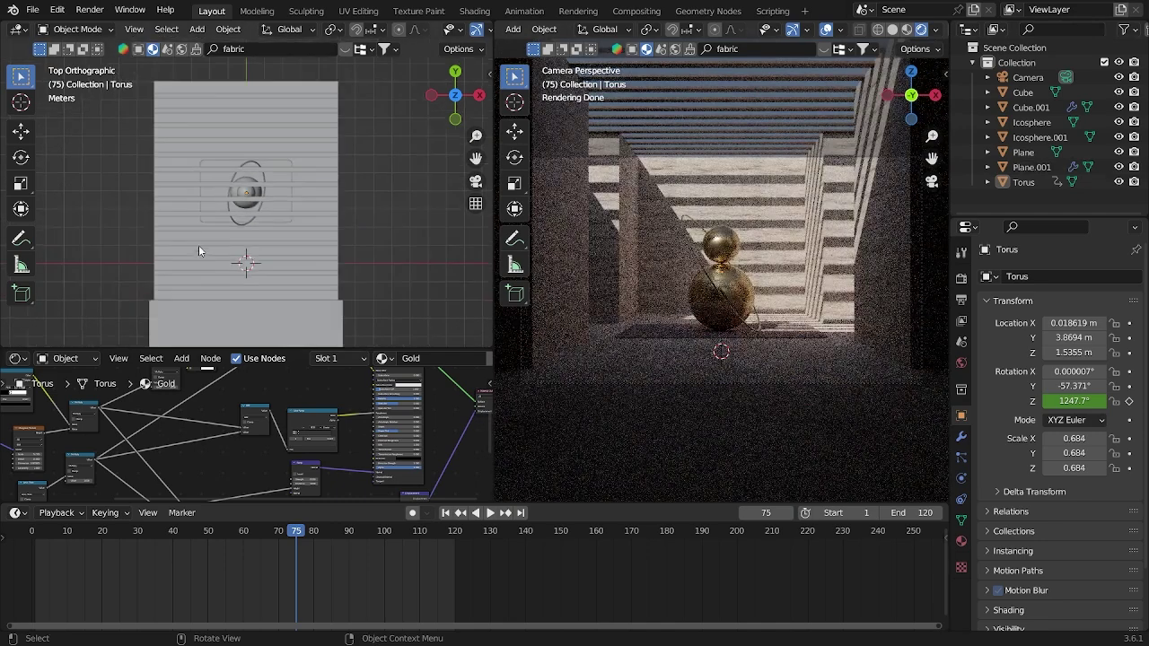
key(shift+a)
scroll(366, 243, down, 2)
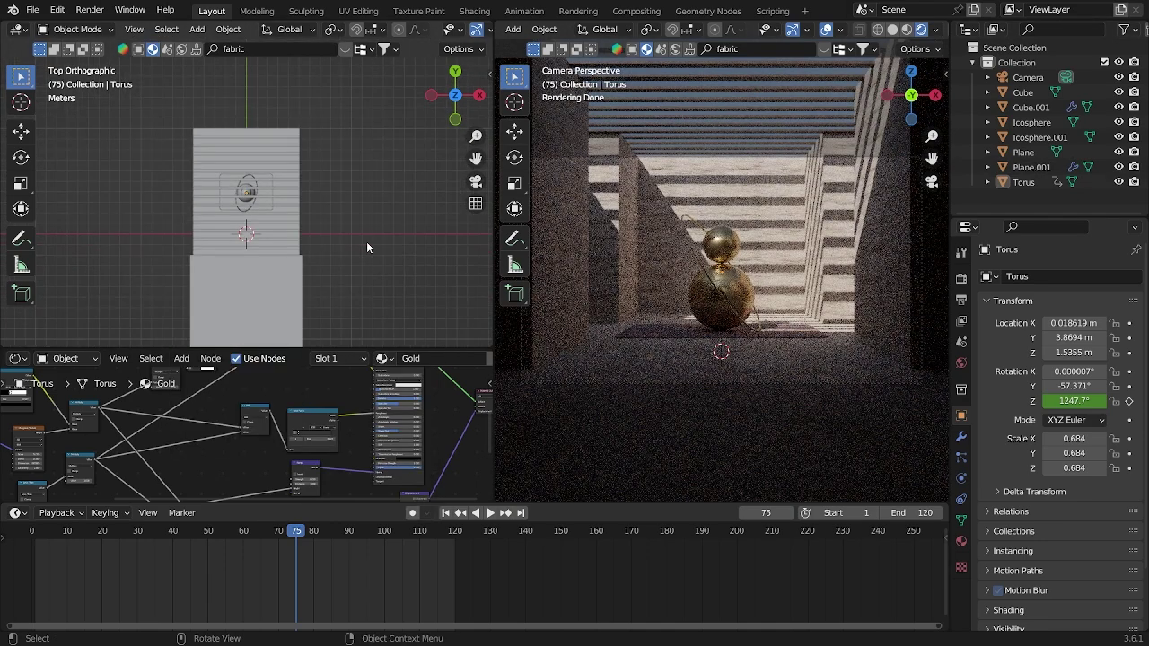
middle_drag(366, 243, 383, 204)
scroll(763, 295, down, 1)
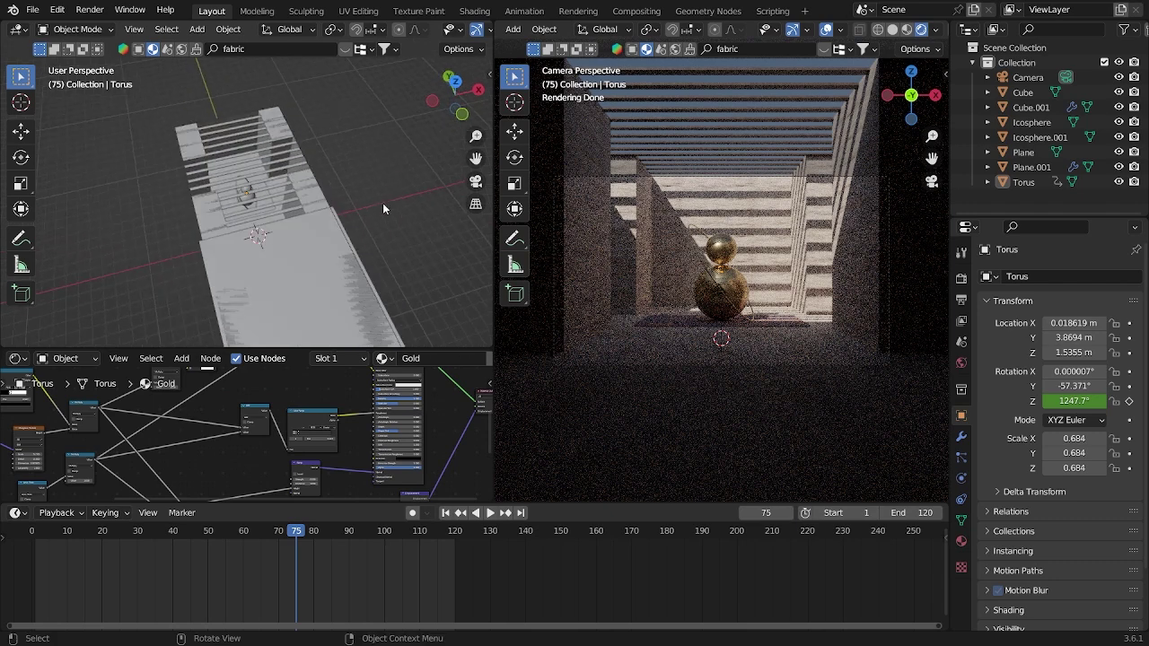
key(KP_1)
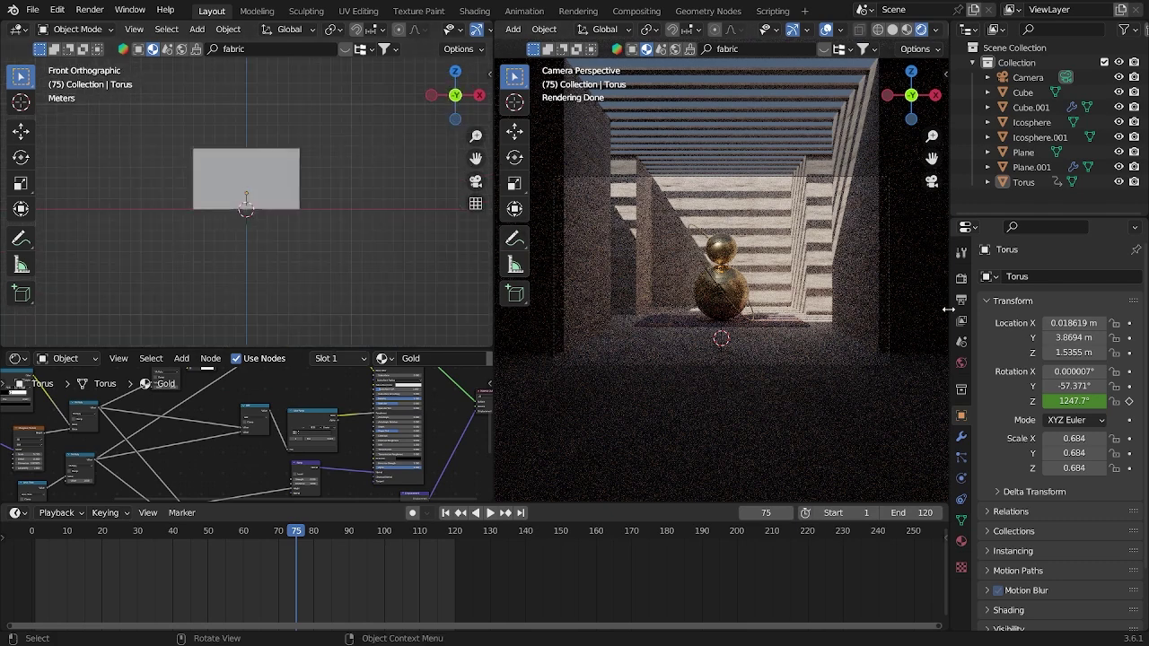
- Set the render's Film exposure to 1.5 and save the file
click(962, 277)
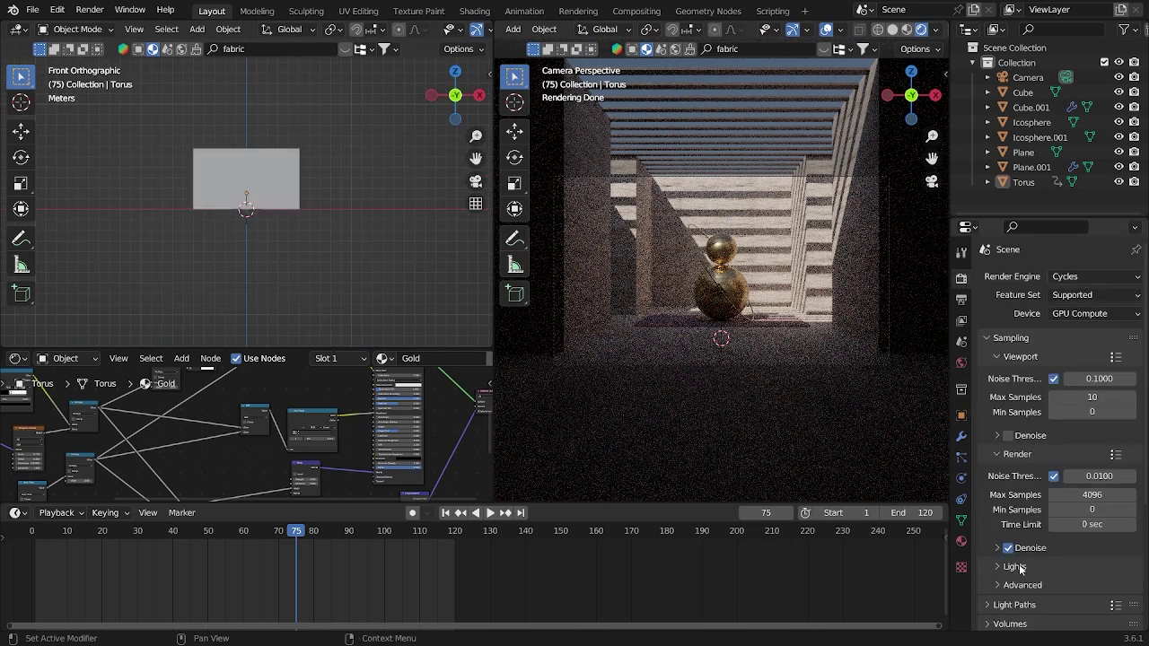
scroll(1020, 570, down, 5)
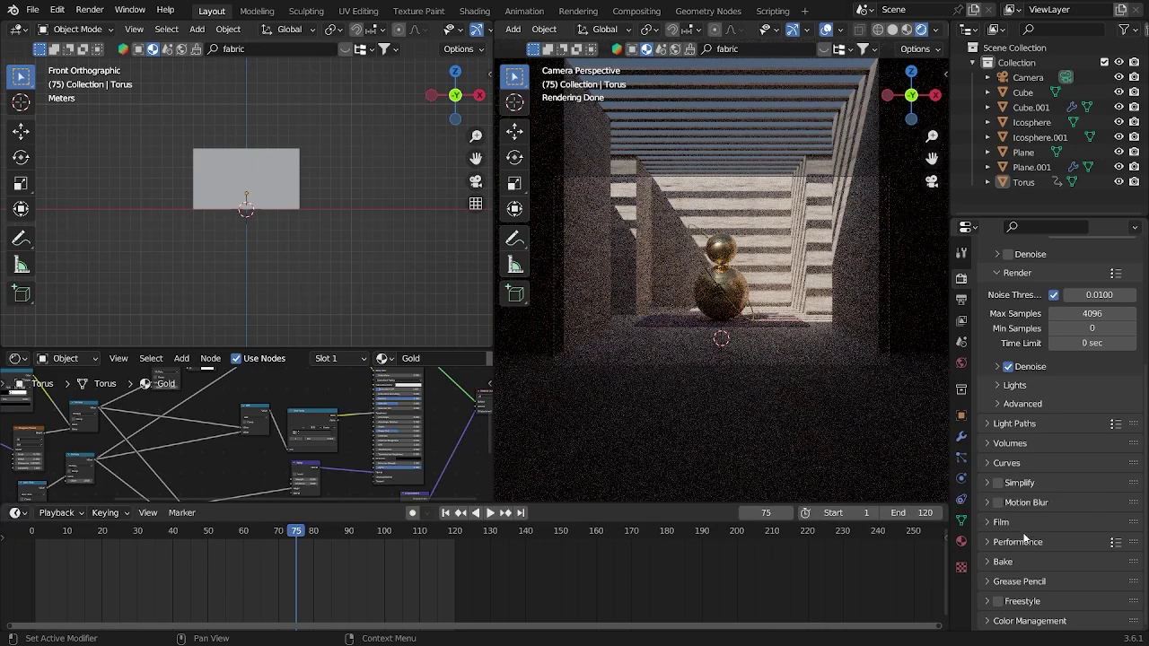
click(1001, 523)
click(1095, 545)
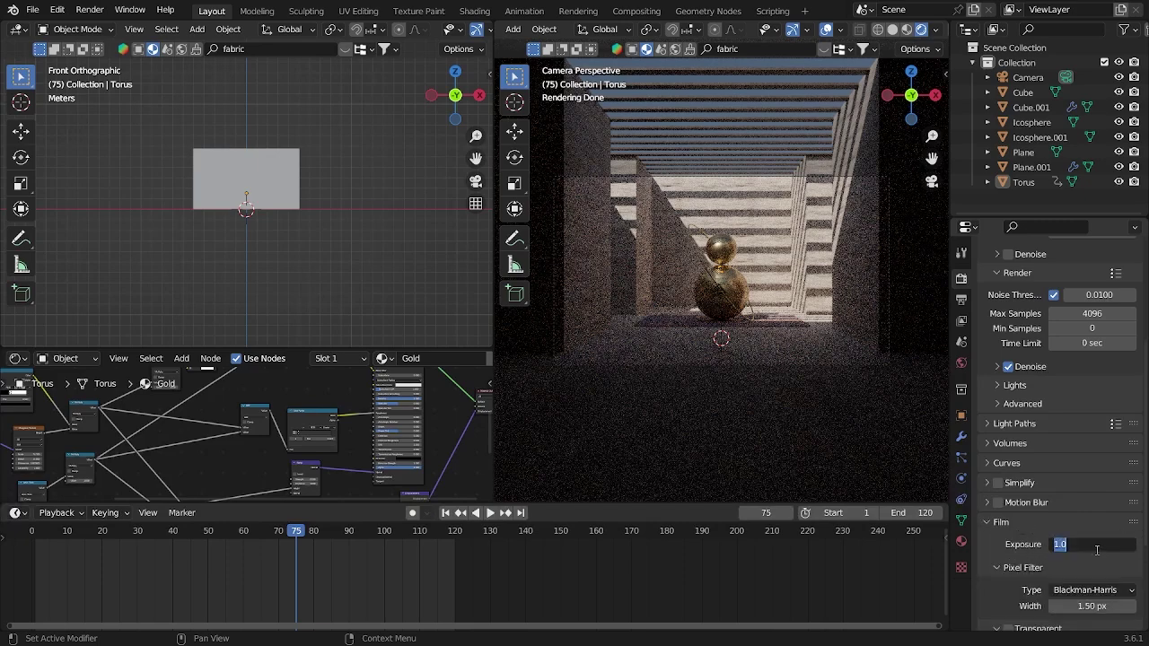
text(1.5)
key(Return)
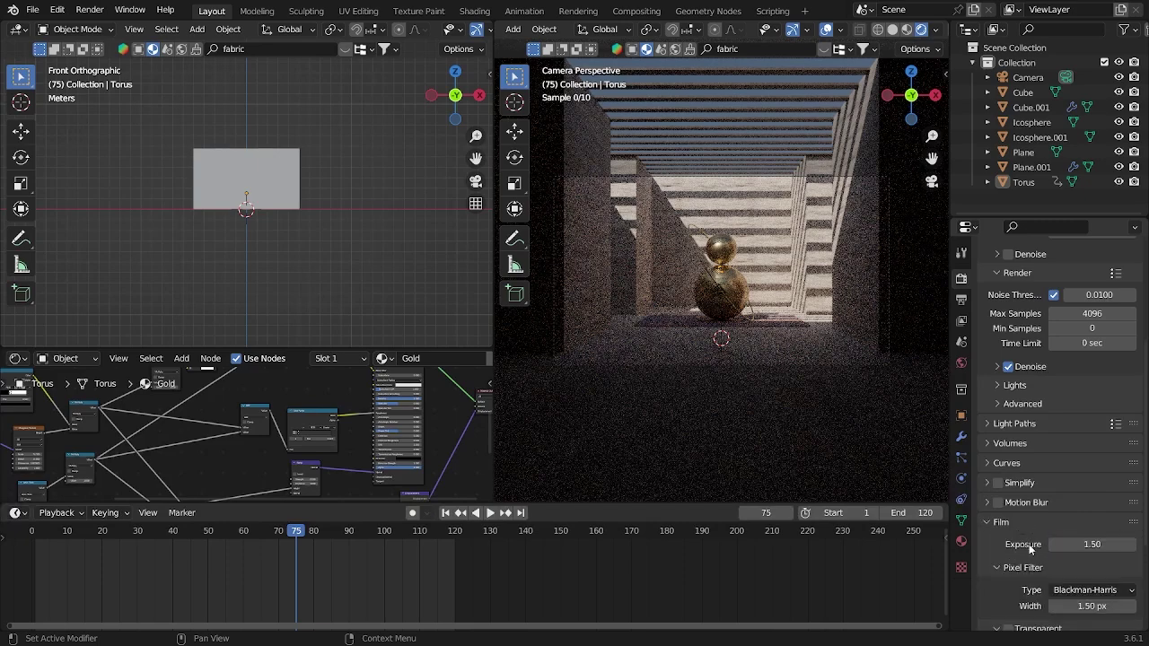
key(ctrl+s)
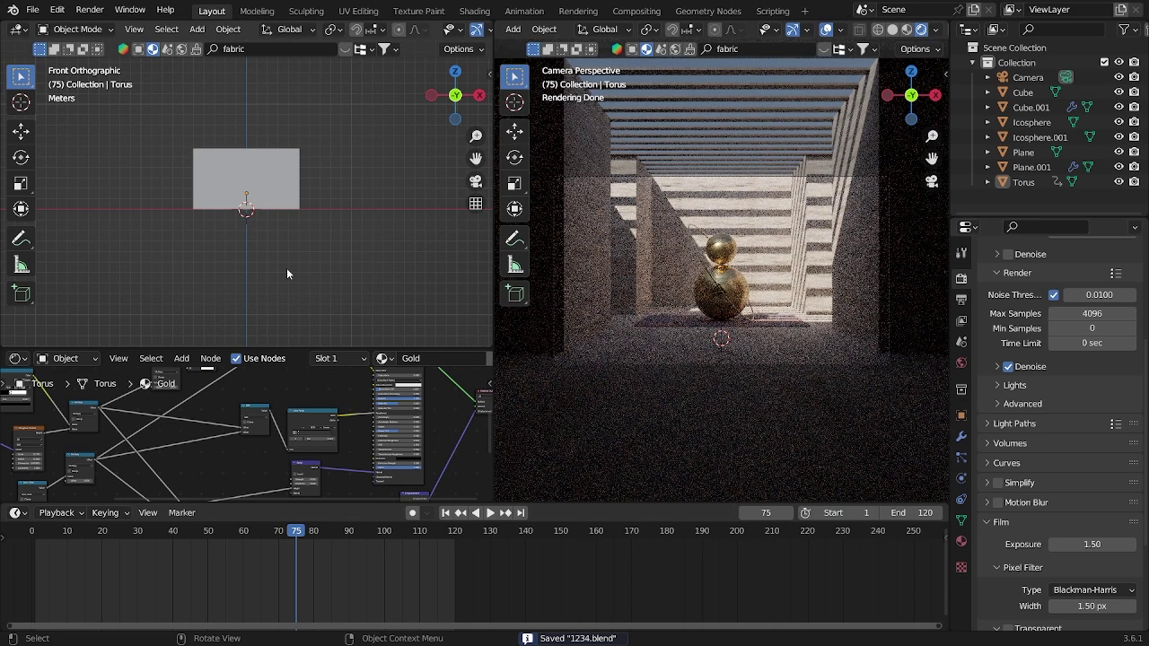
- Set the Color Management look to High Contrast
middle_drag(286, 268, 323, 264)
scroll(1070, 510, down, 5)
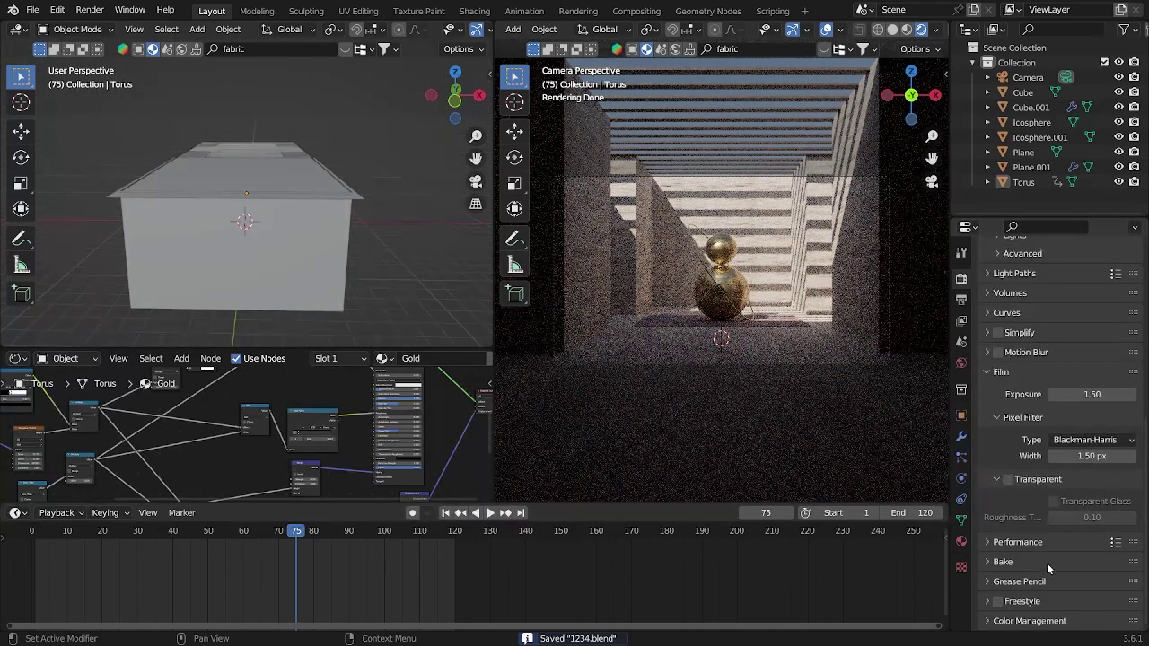
click(1029, 620)
scroll(1055, 610, down, 4)
click(1092, 544)
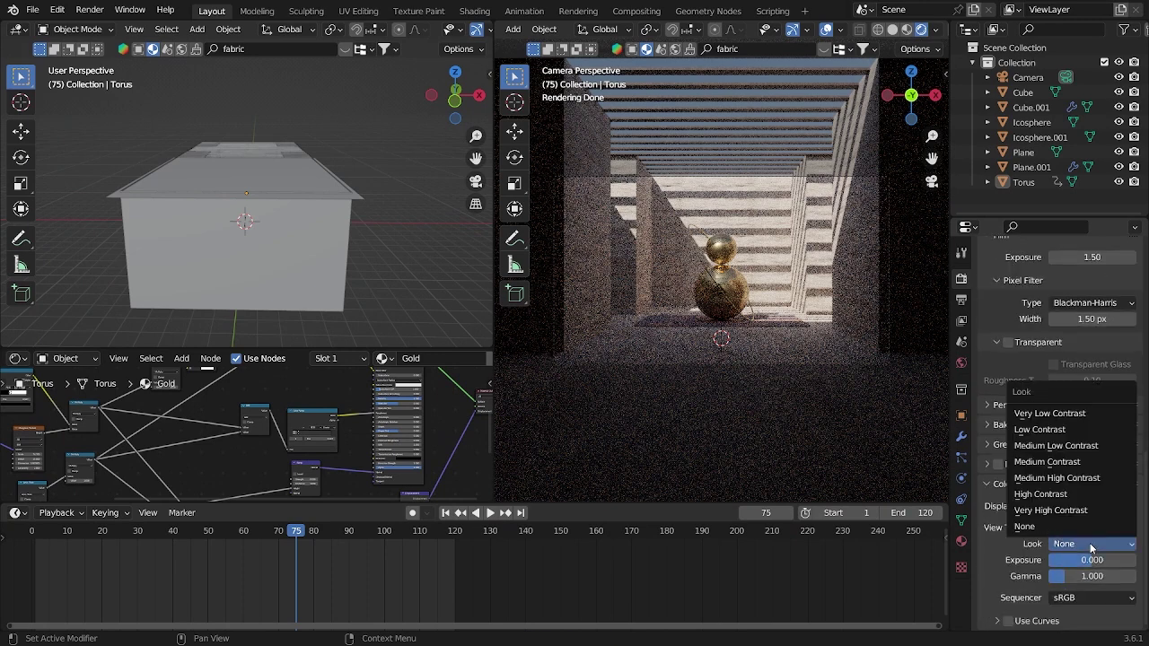
click(1082, 495)
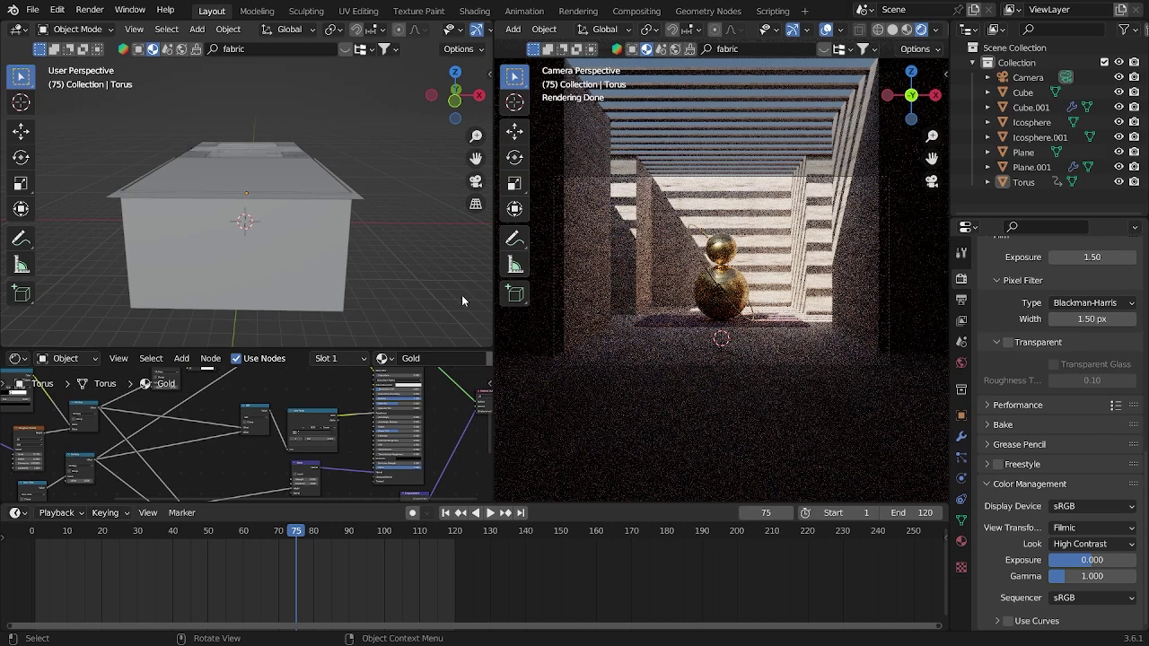
- Switch the solid-shaded viewport to the camera view and fit the camera frame in it
key(grave)
click(134, 314)
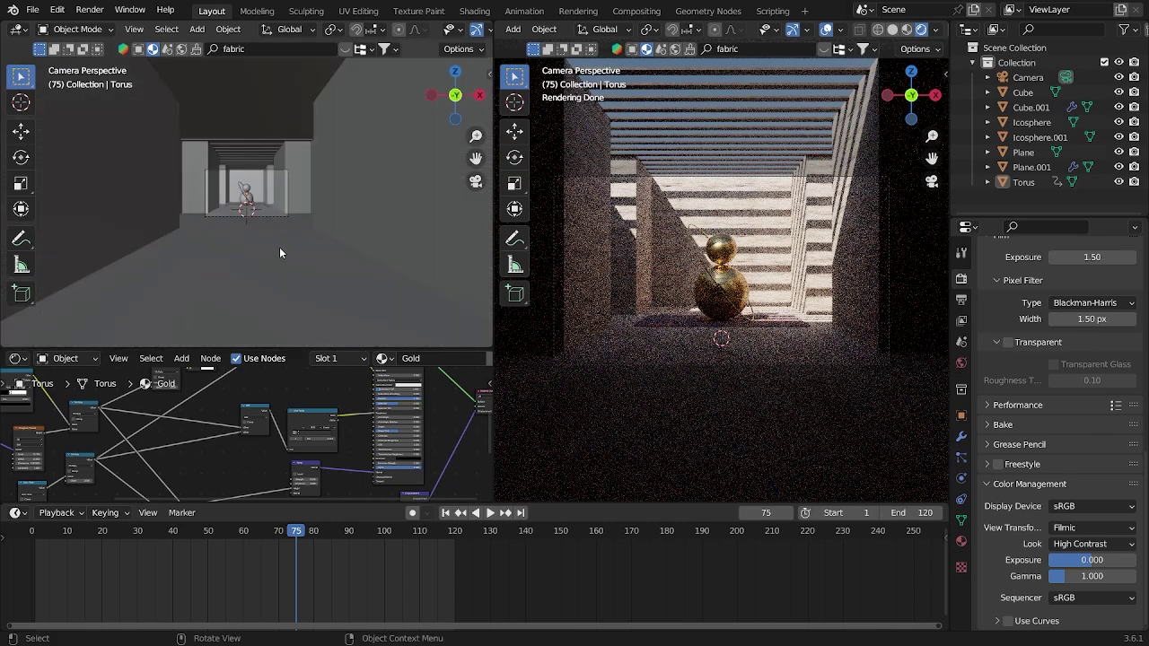
scroll(283, 249, up, 5)
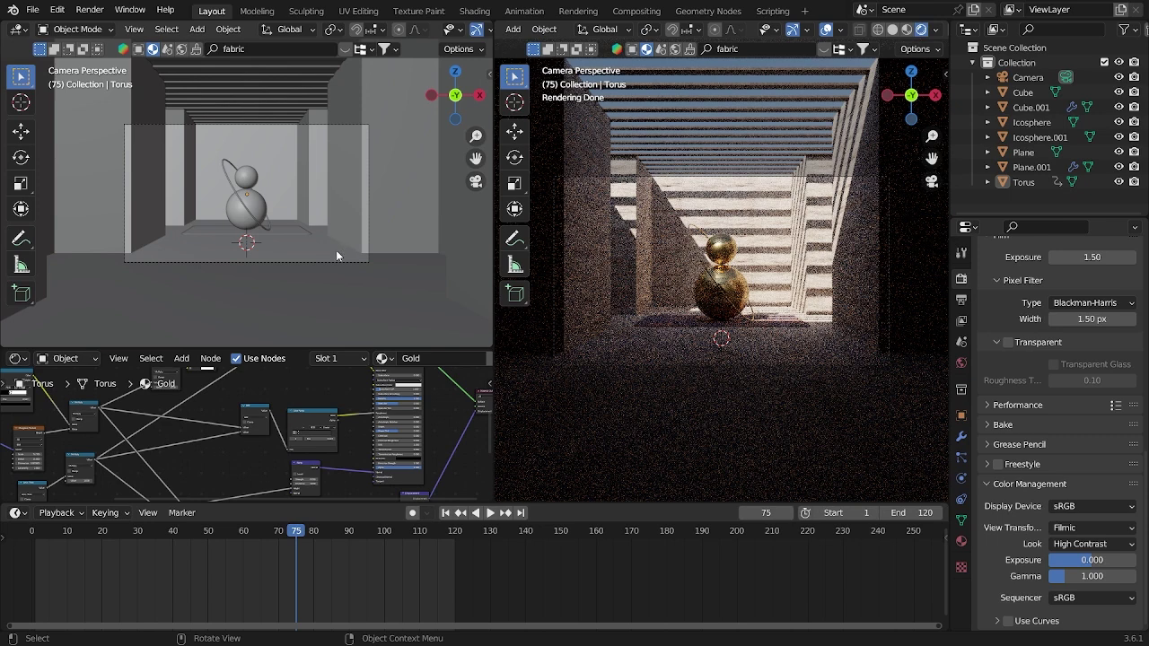
scroll(336, 250, up, 3)
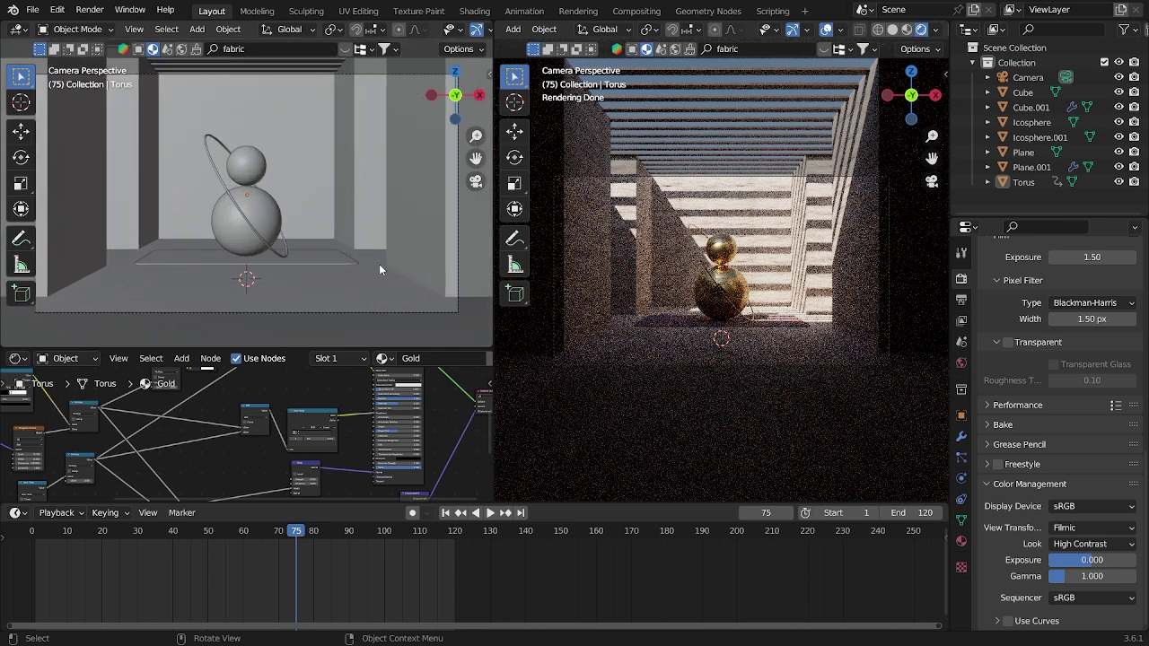
scroll(375, 269, down, 1)
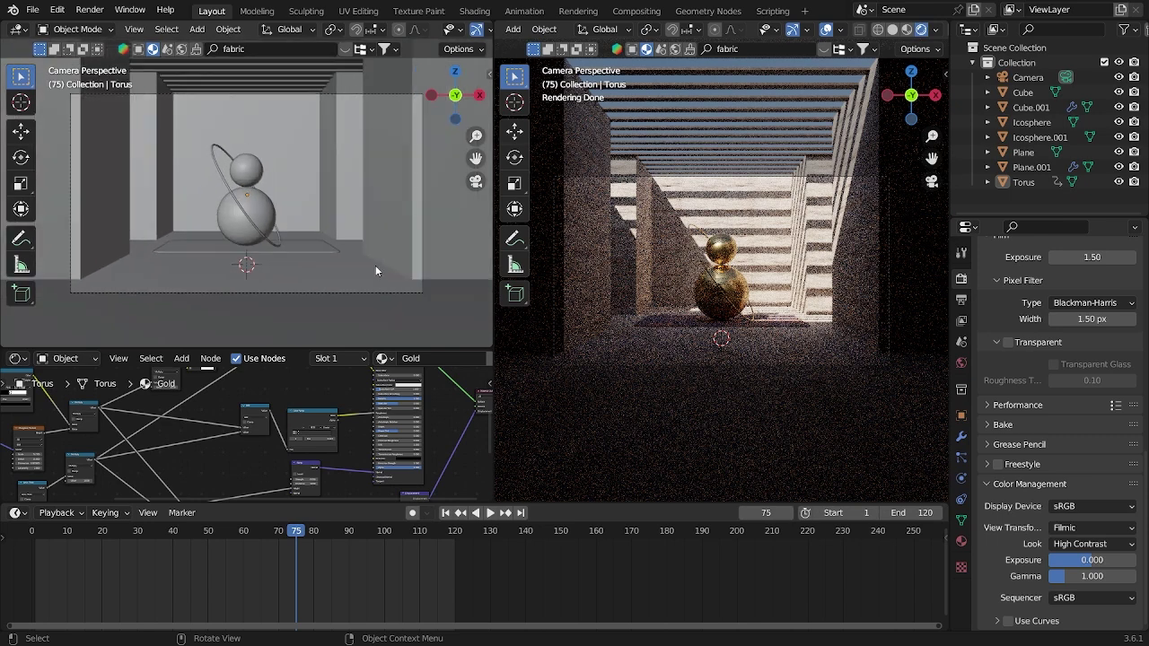